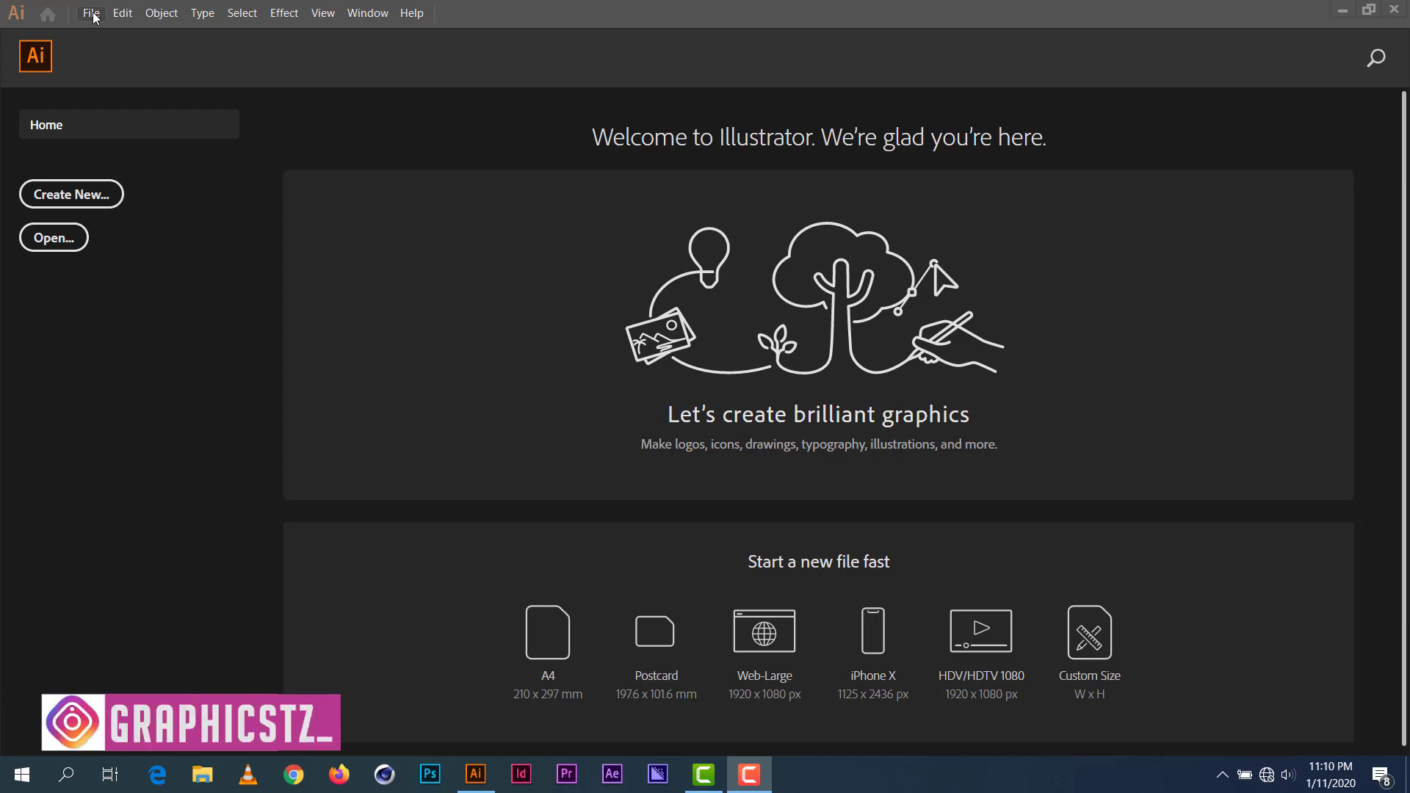
Step: Create a 1080 × 1080 px RGB document with raster effects at Medium (150 ppi)
left_click(93, 14)
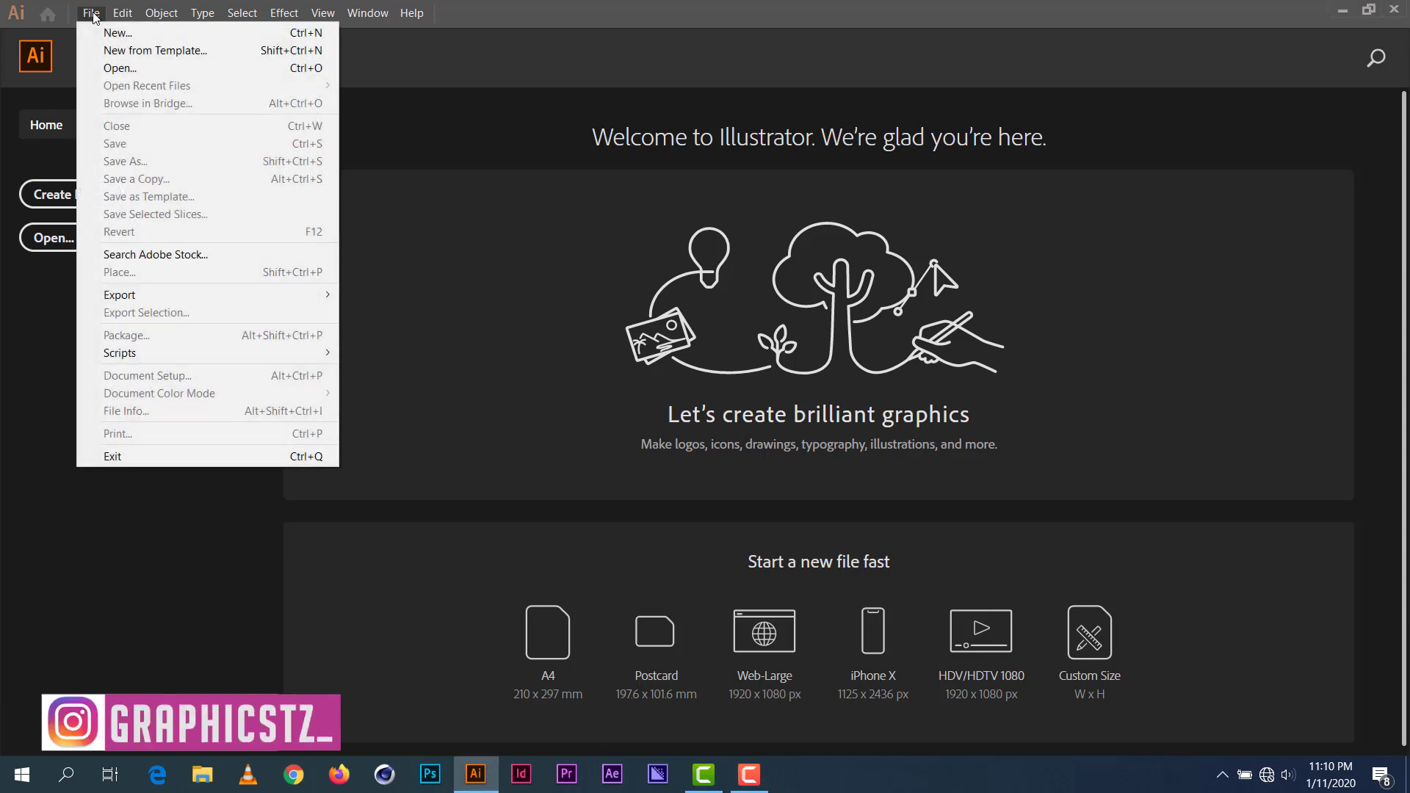
left_click(125, 34)
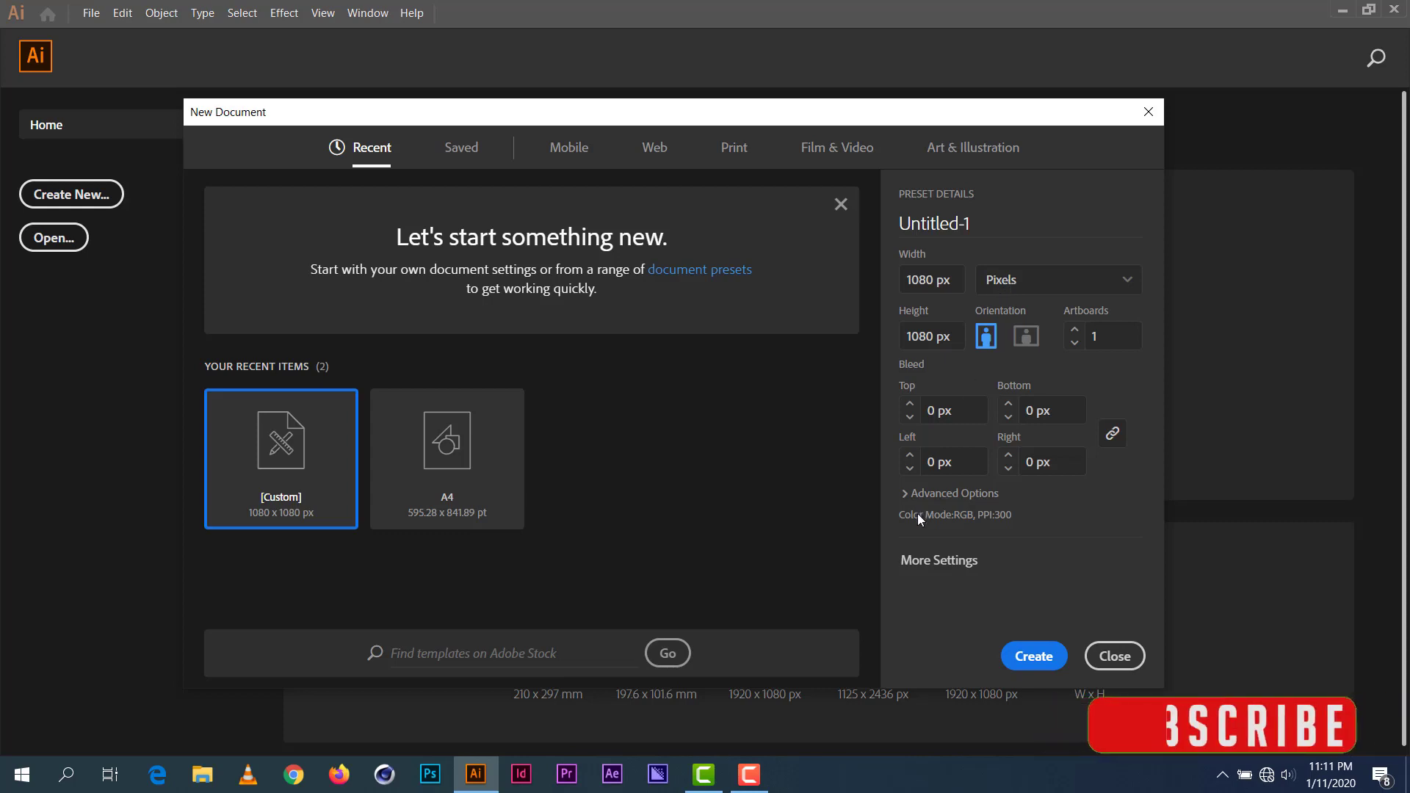
left_click(906, 495)
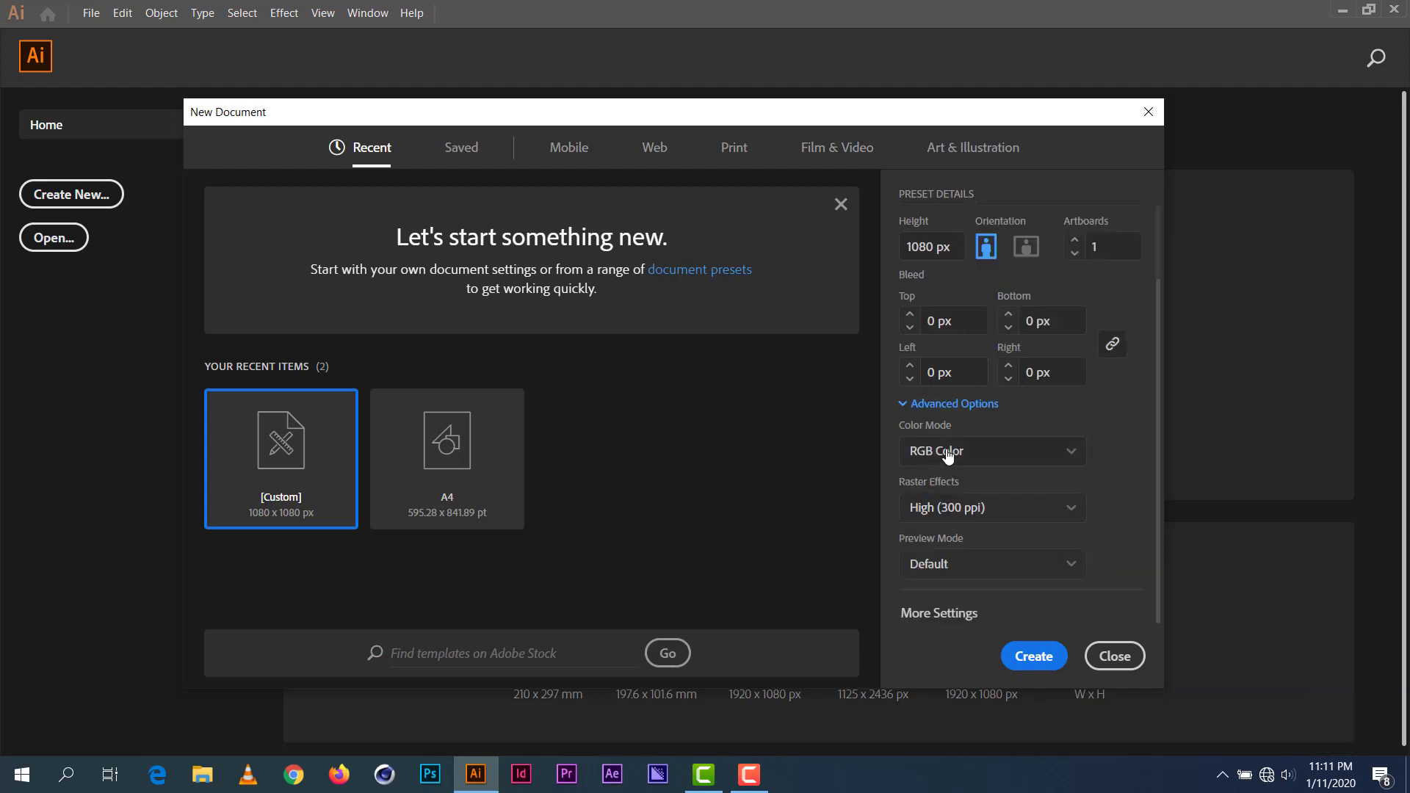
left_click(952, 509)
left_click(941, 570)
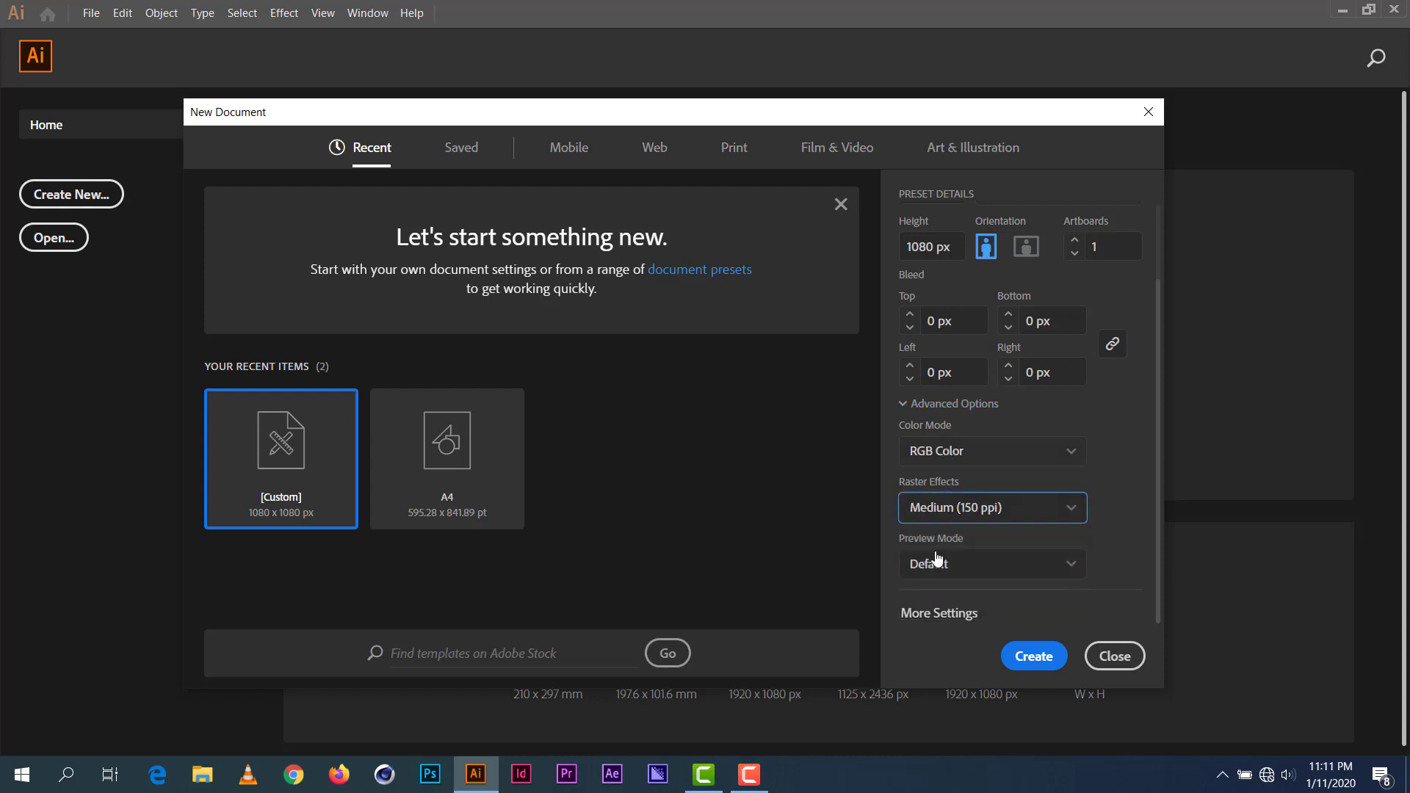
left_click(1033, 656)
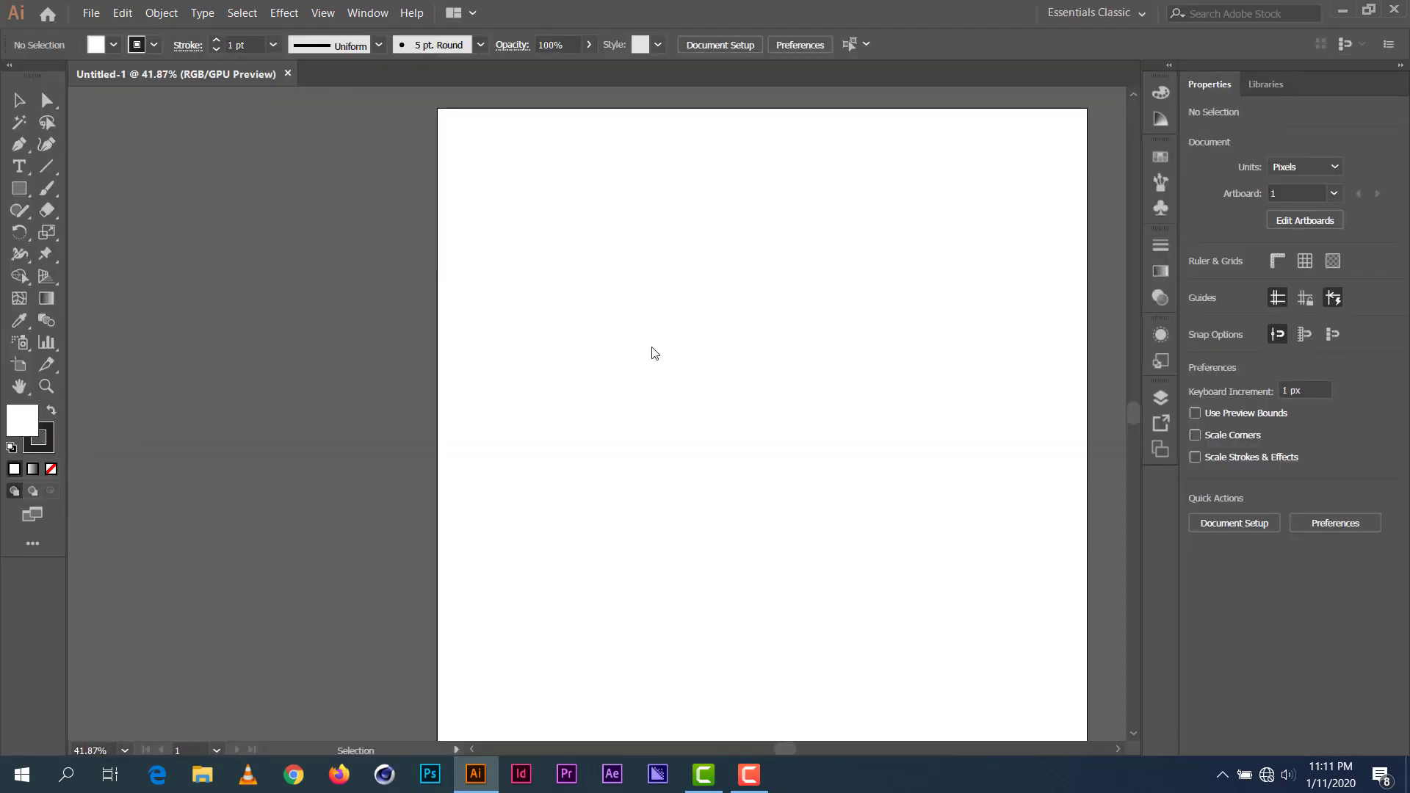
Step: Show the rulers and reposition the view around the artboard
left_click_drag(806, 302, 677, 296)
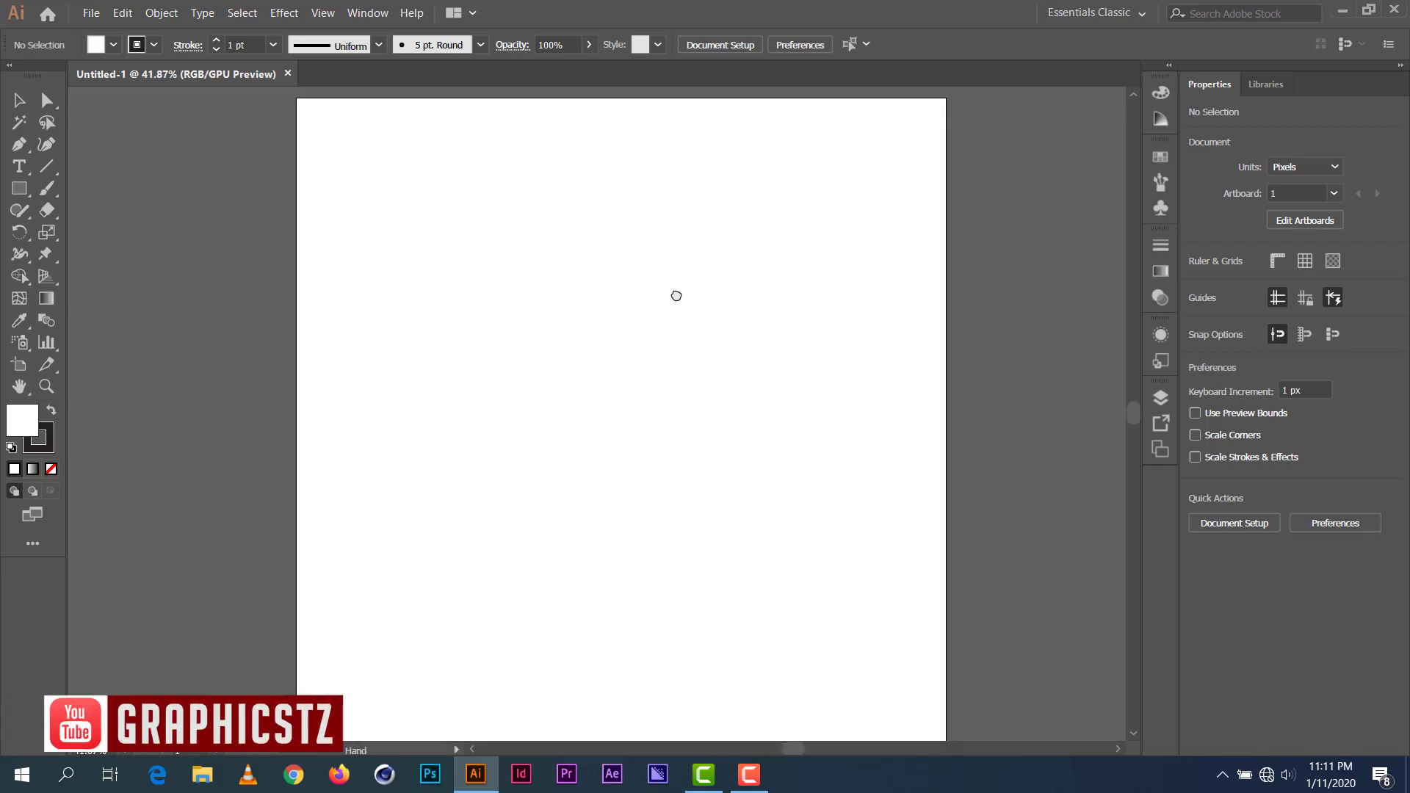
key("ctrl+r")
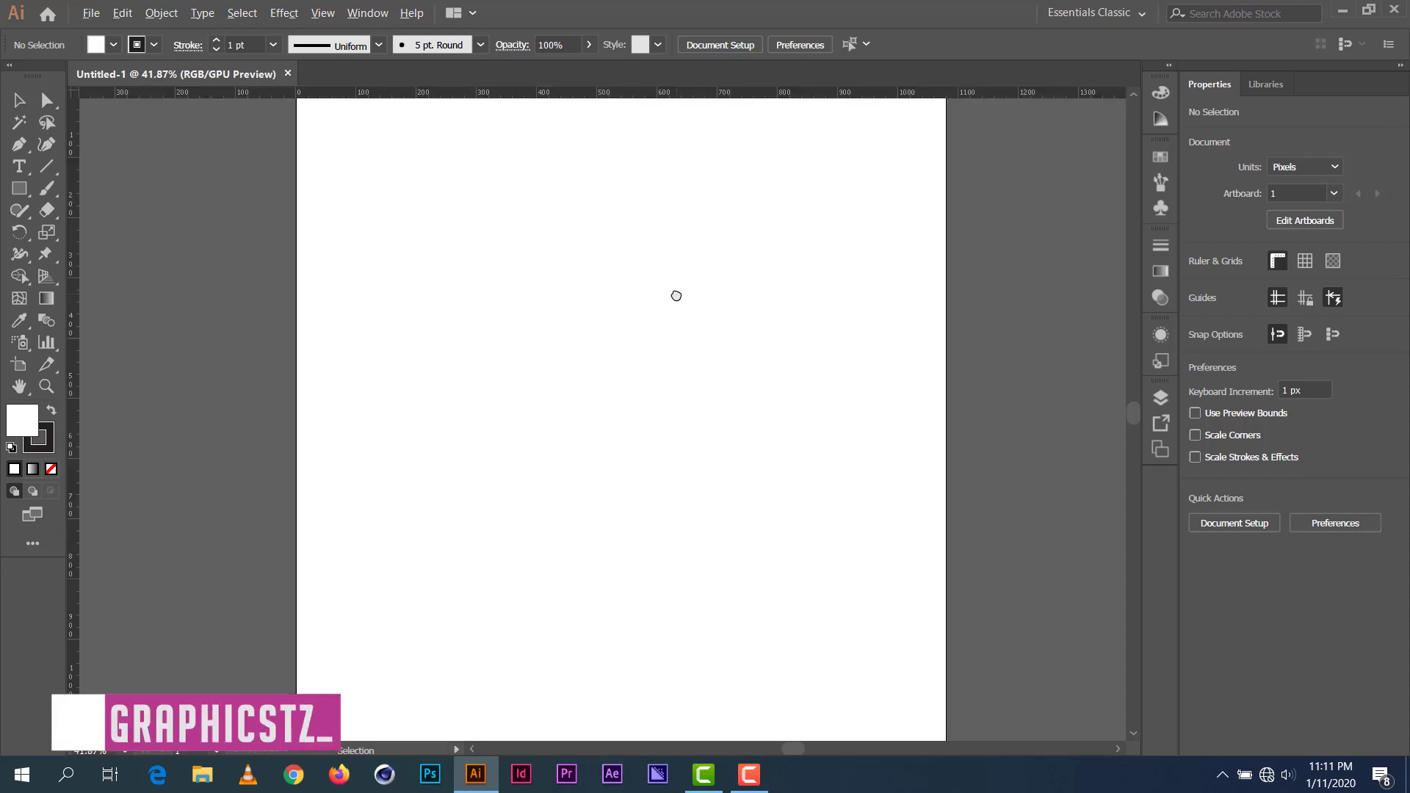
scroll(676, 296, "down", 1)
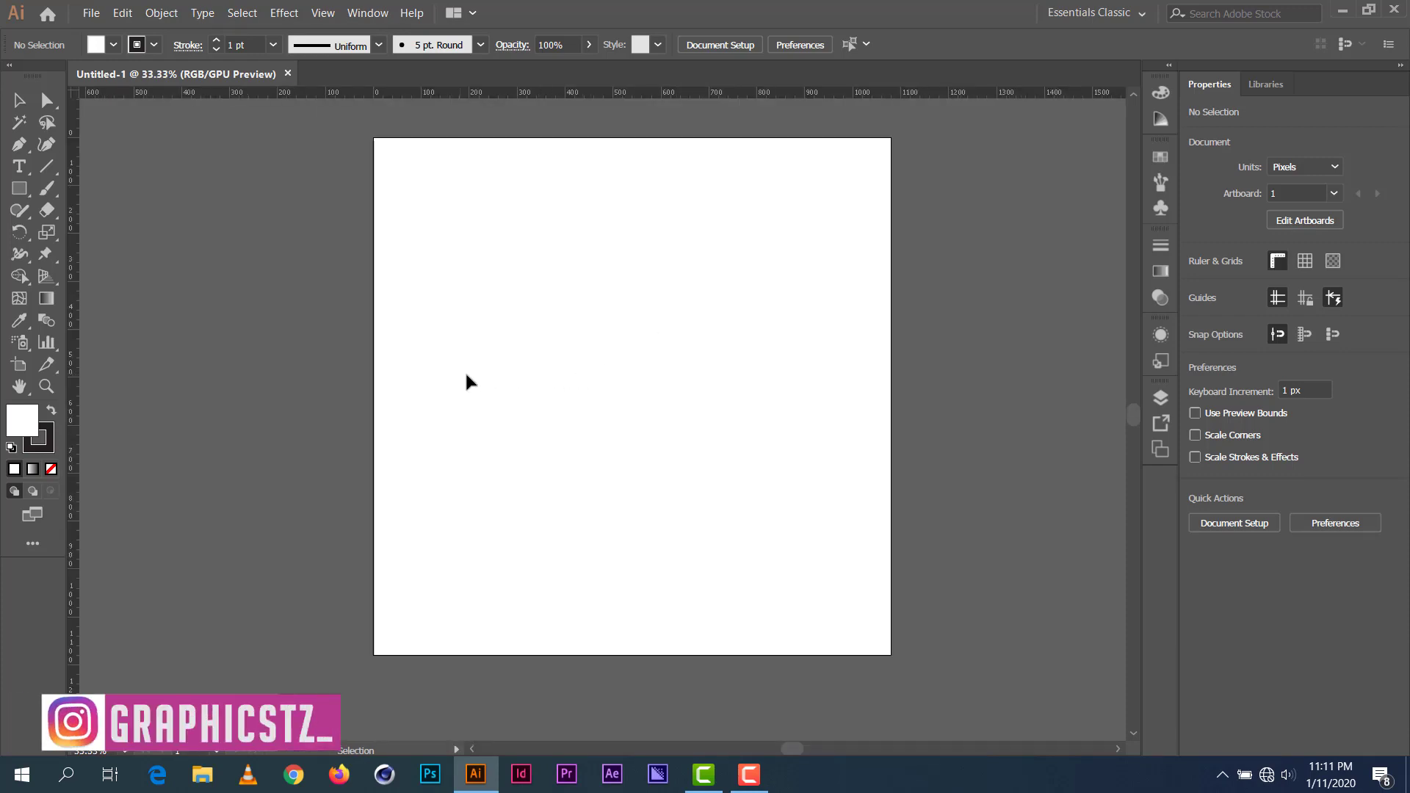
key("space")
left_click_drag(492, 386, 510, 390)
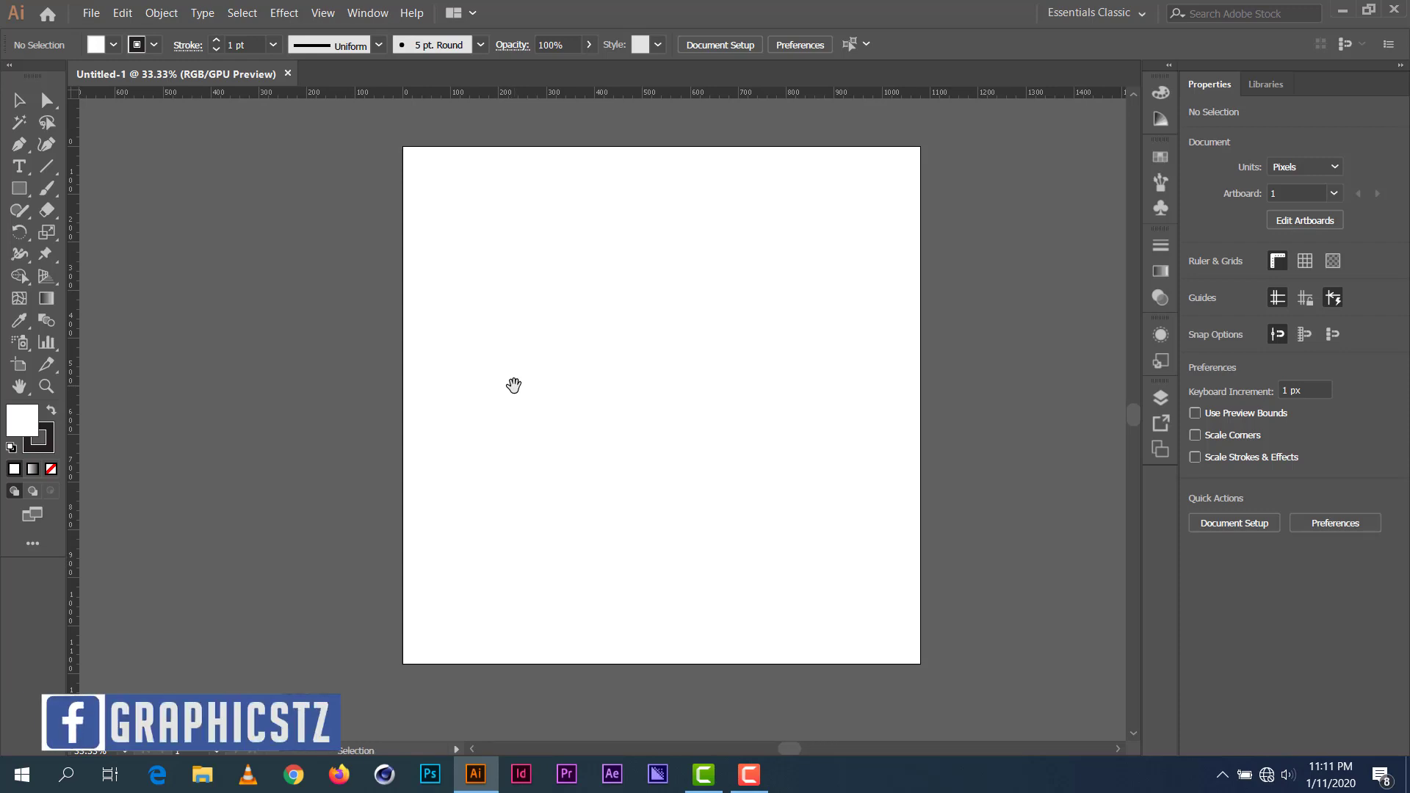
Step: Type a capital T on the artboard and set it to Arial Bold at 200 pt
key("t")
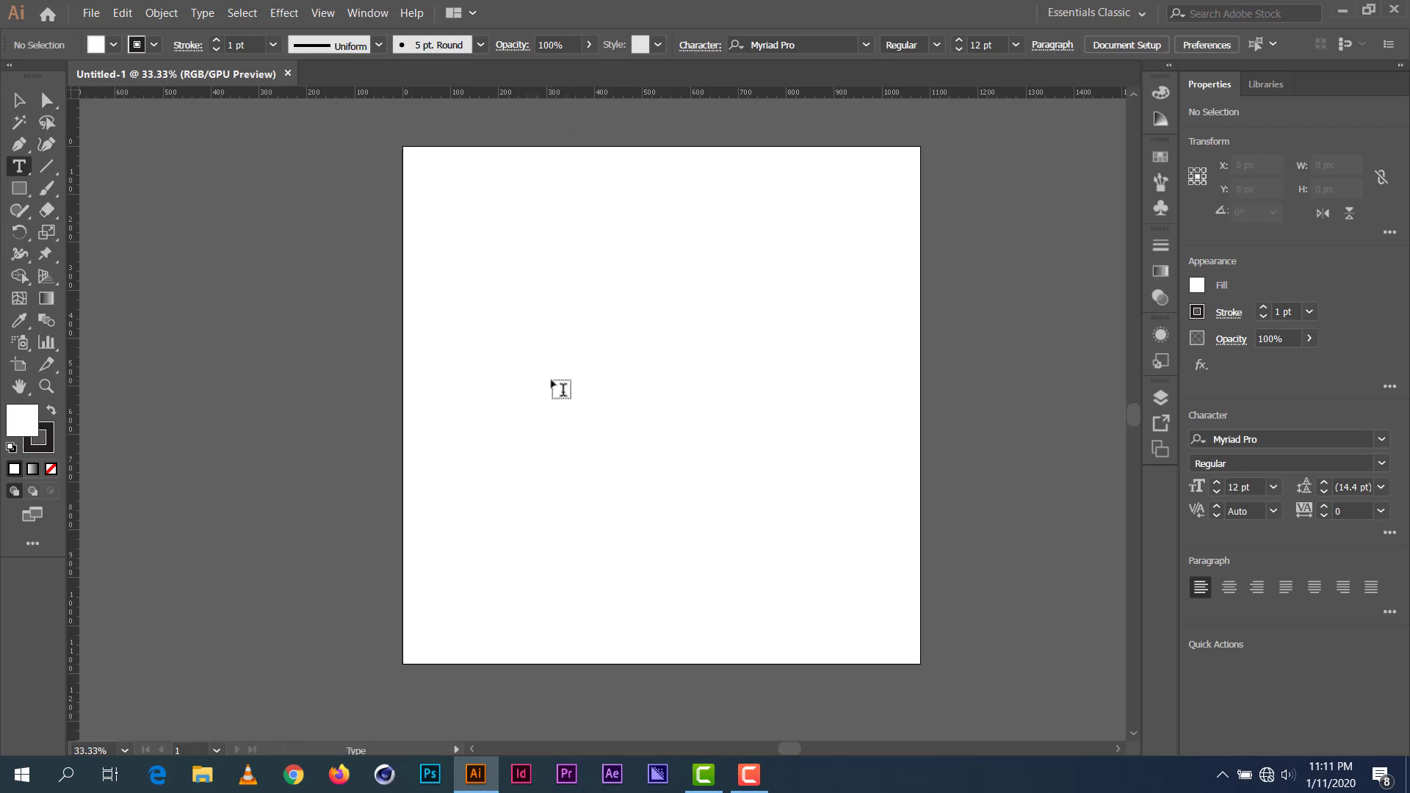
left_click(555, 377)
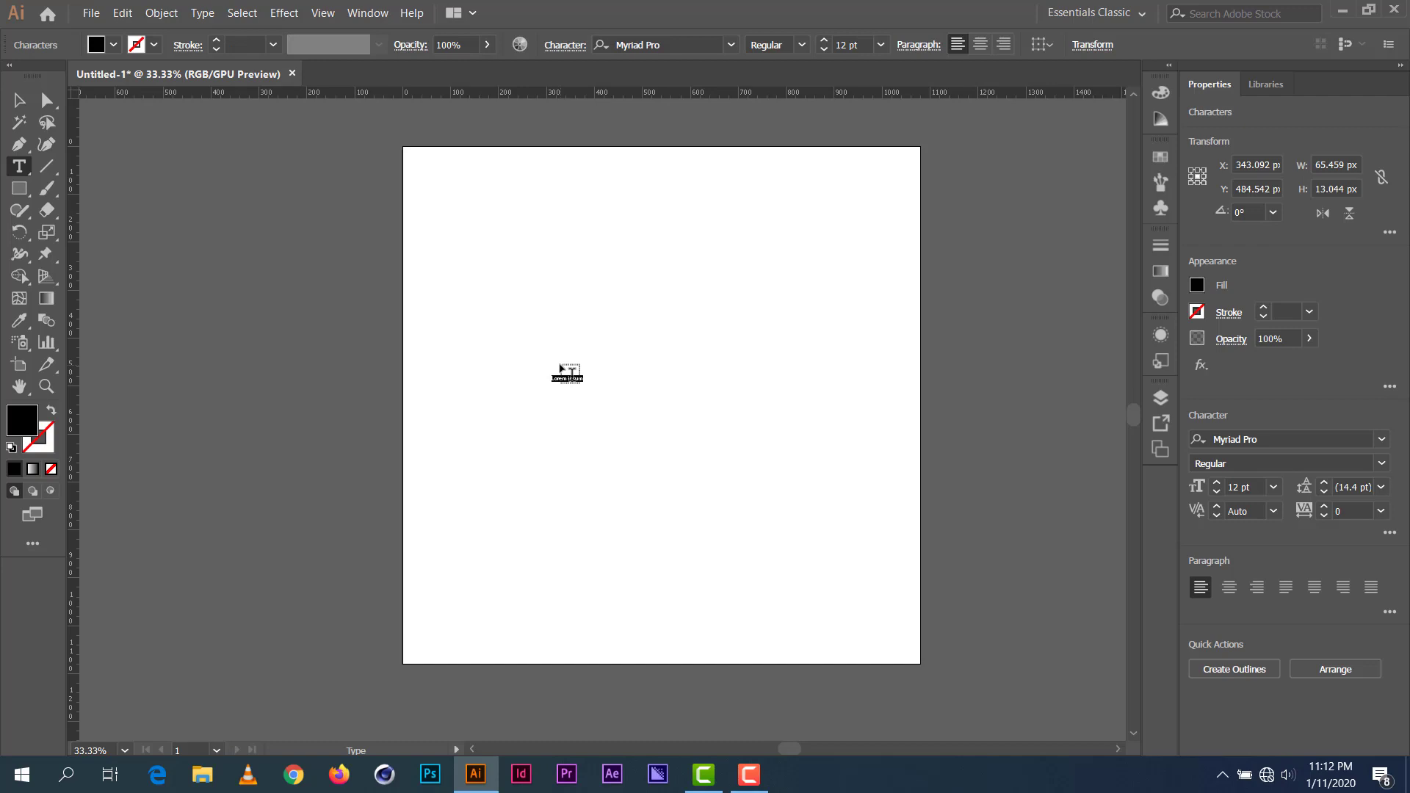
key("BackSpace")
left_click(824, 40)
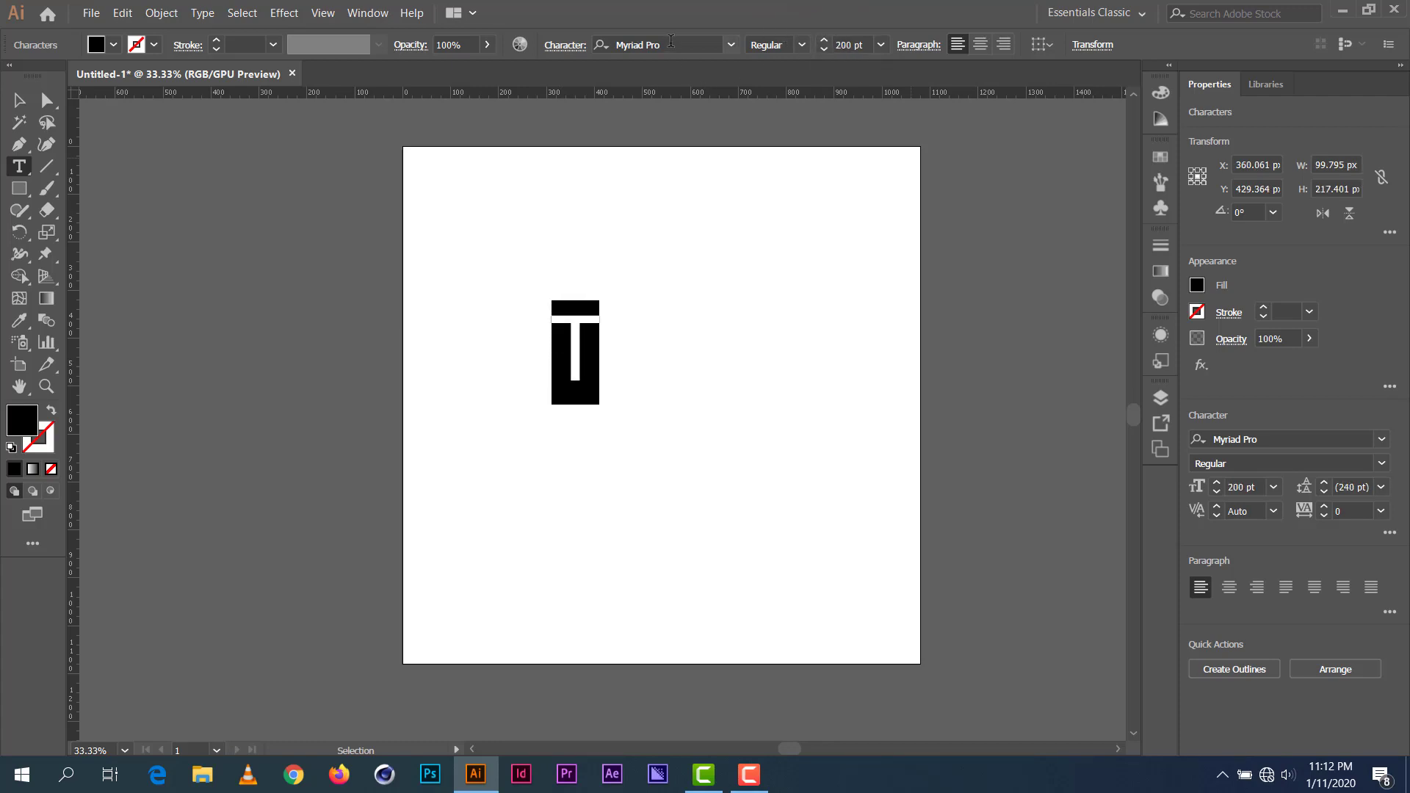
left_click(671, 41)
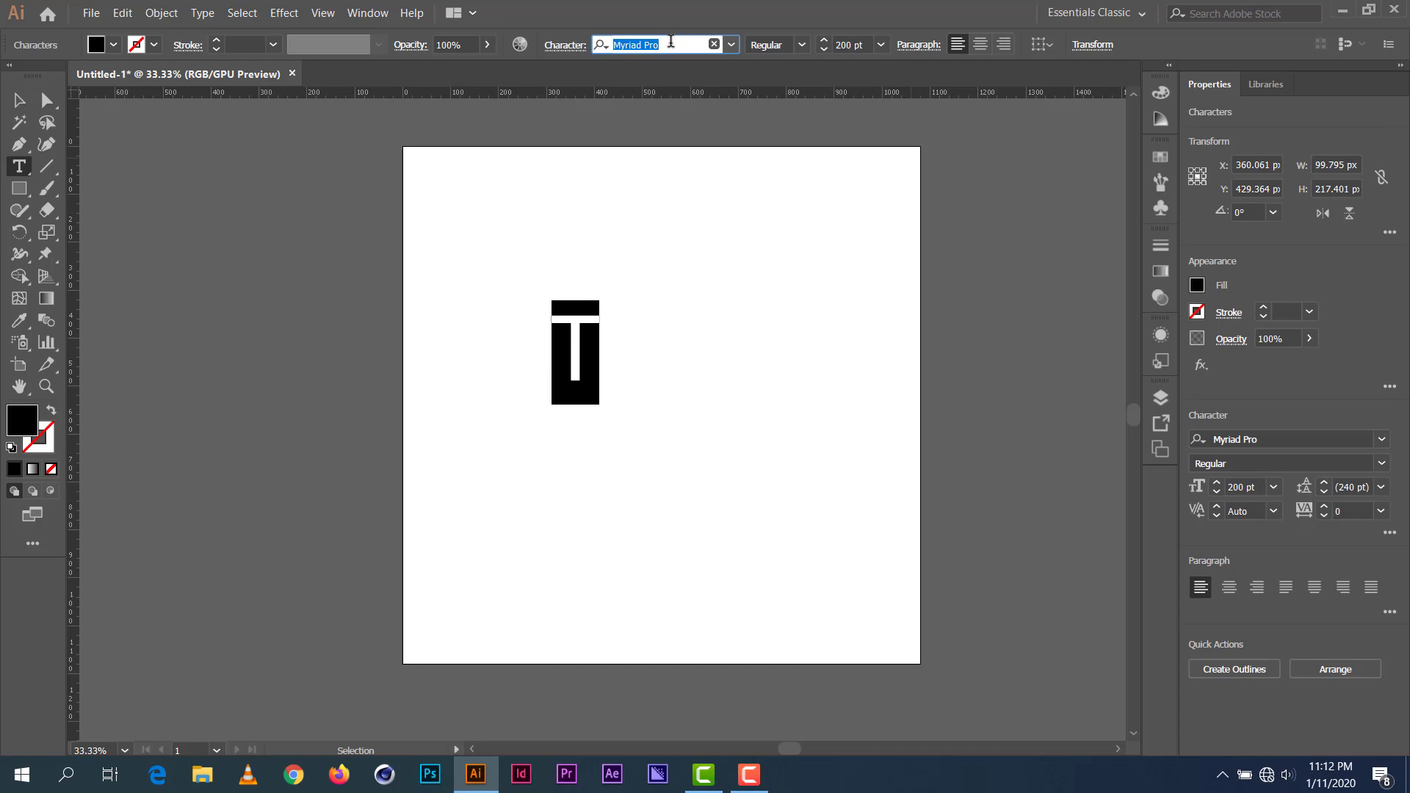
type("AR")
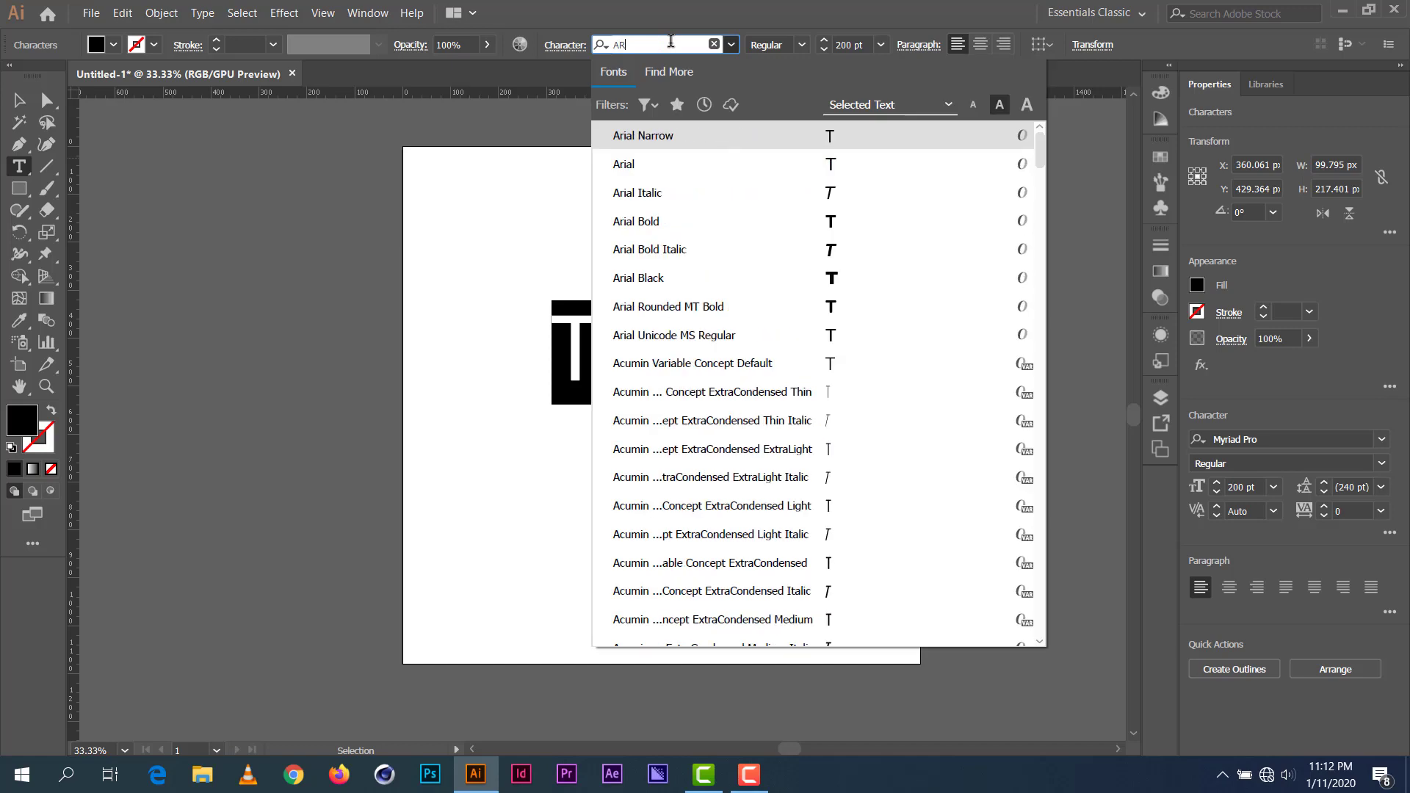
type("IAL")
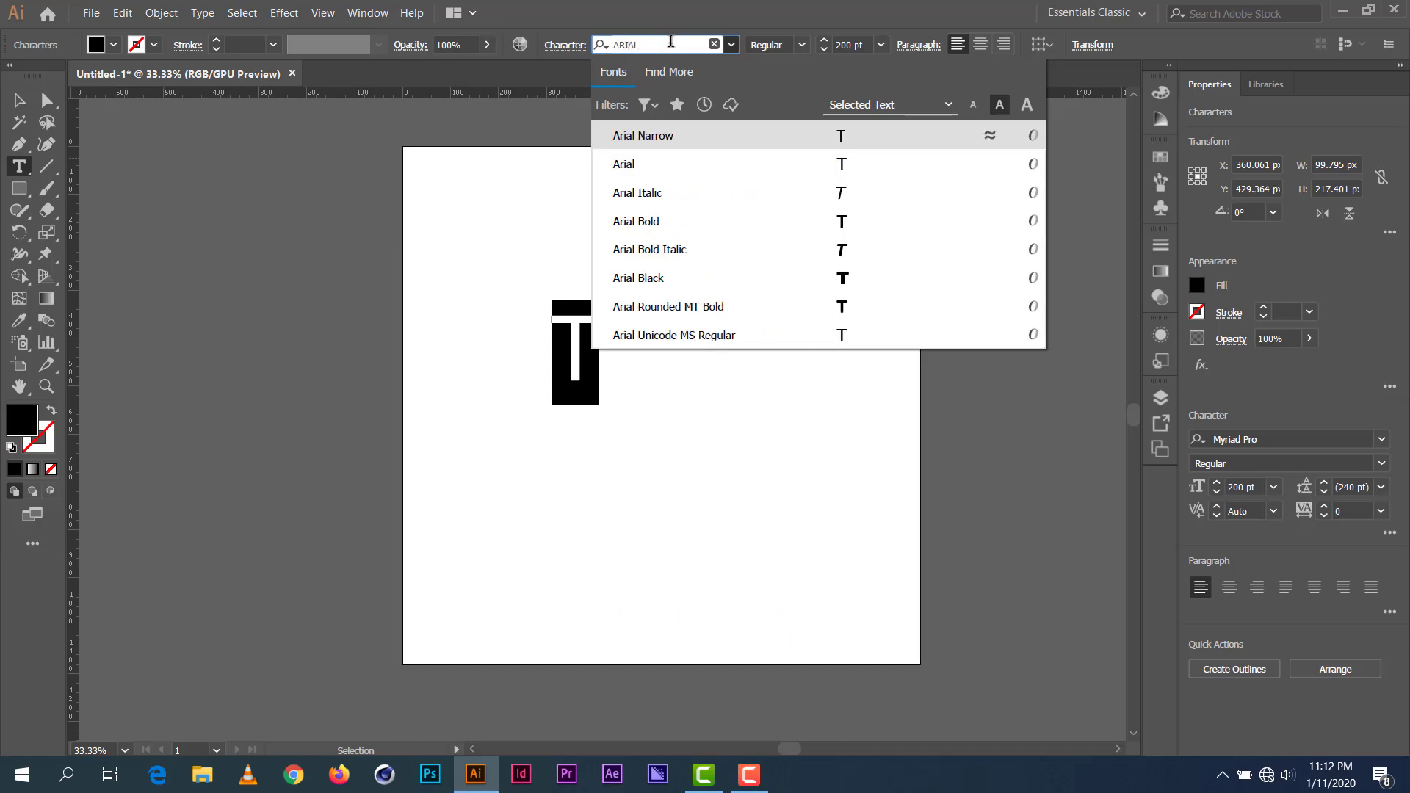
left_click(676, 221)
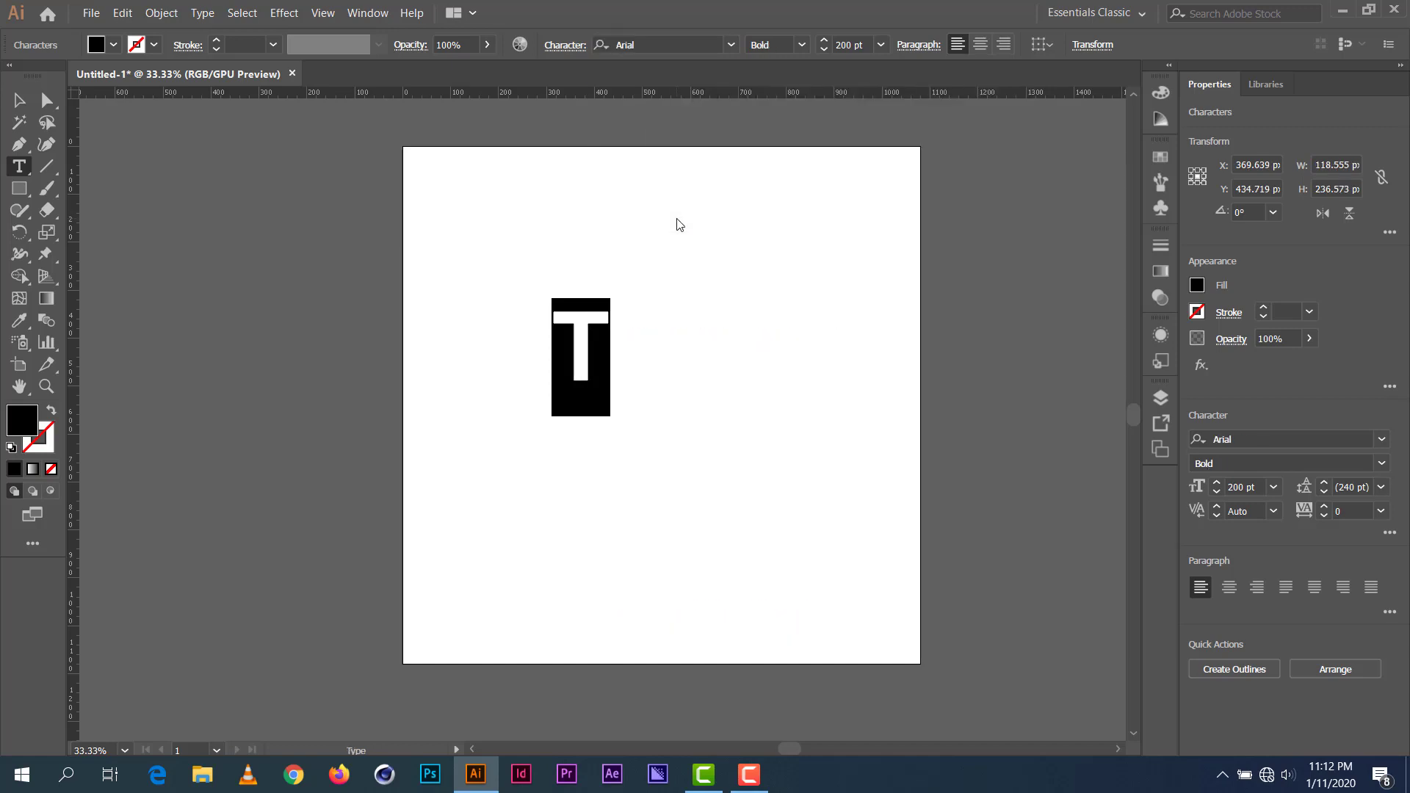
left_click(19, 100)
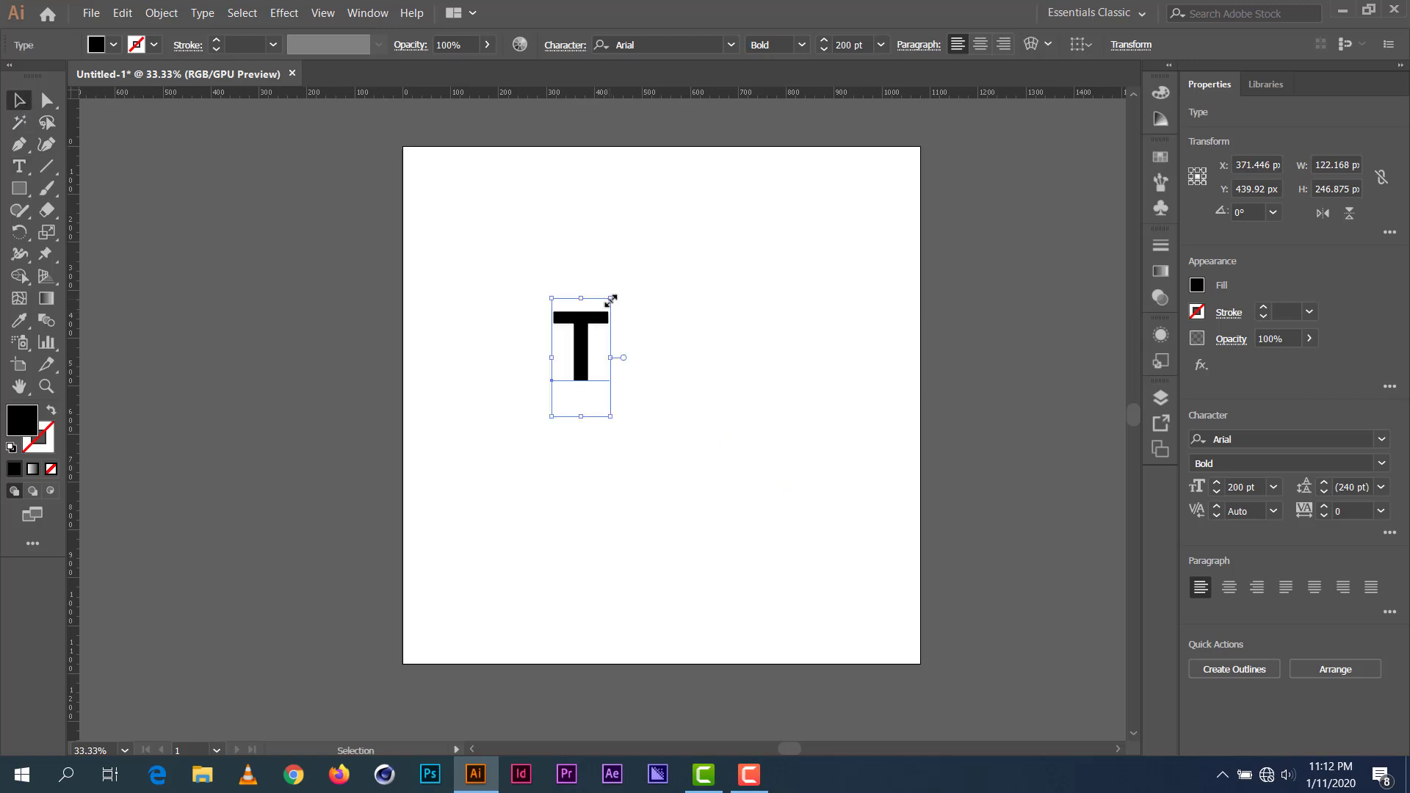
Step: Scale up the T, centre it, retype it as V, and bring up Object > Expand
left_click_drag(611, 300, 901, 104)
left_click_drag(617, 191, 651, 329)
key("t")
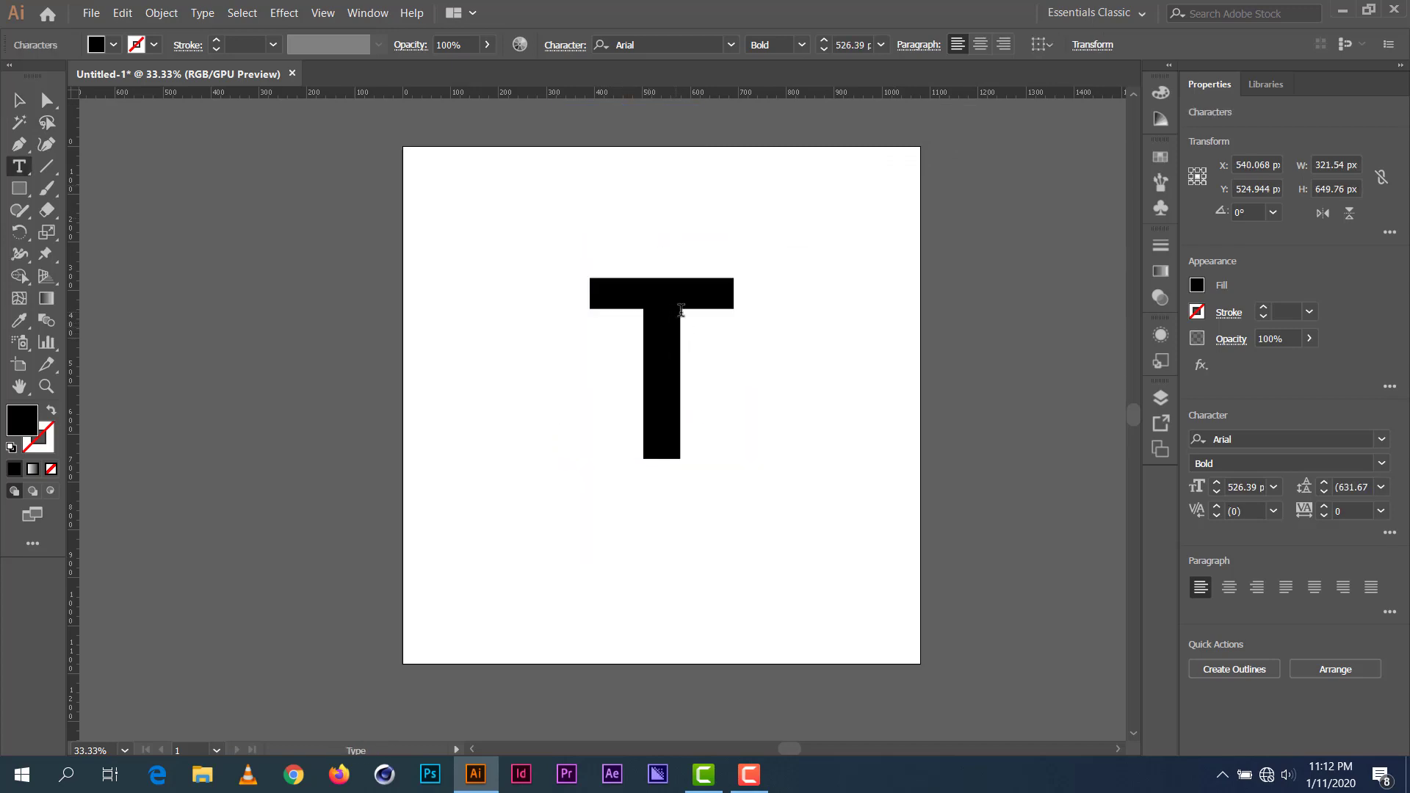
left_click(711, 296)
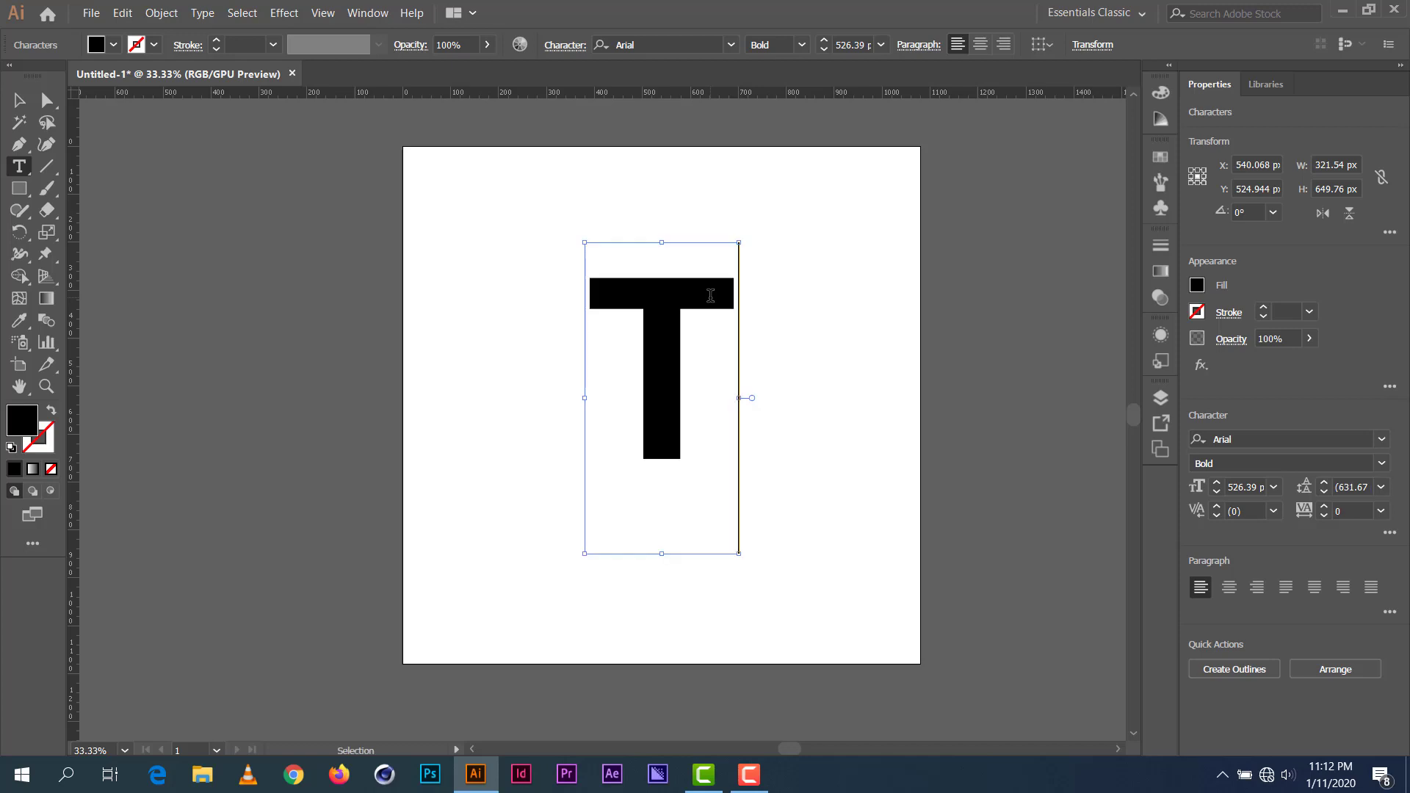
double_click(710, 295)
type("V")
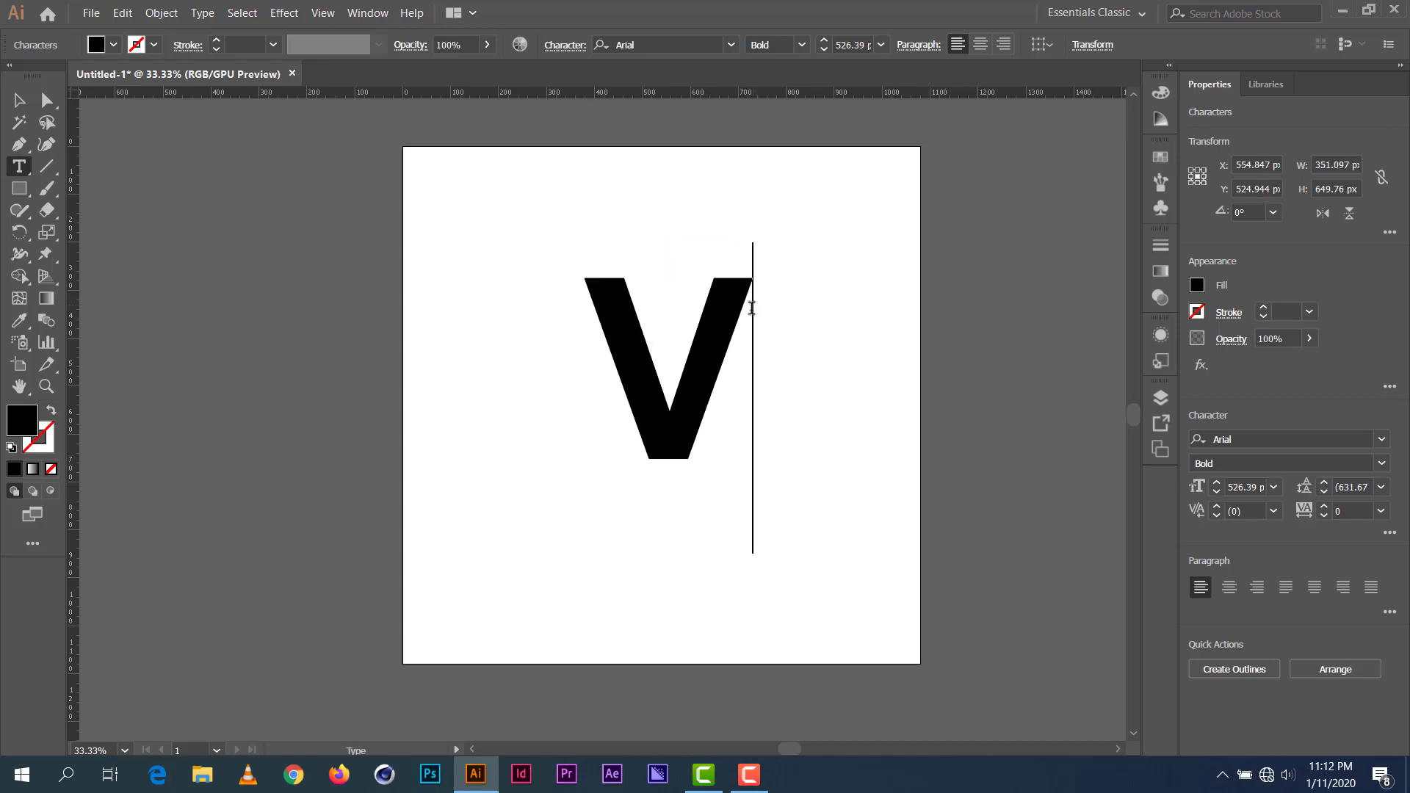
key("Escape")
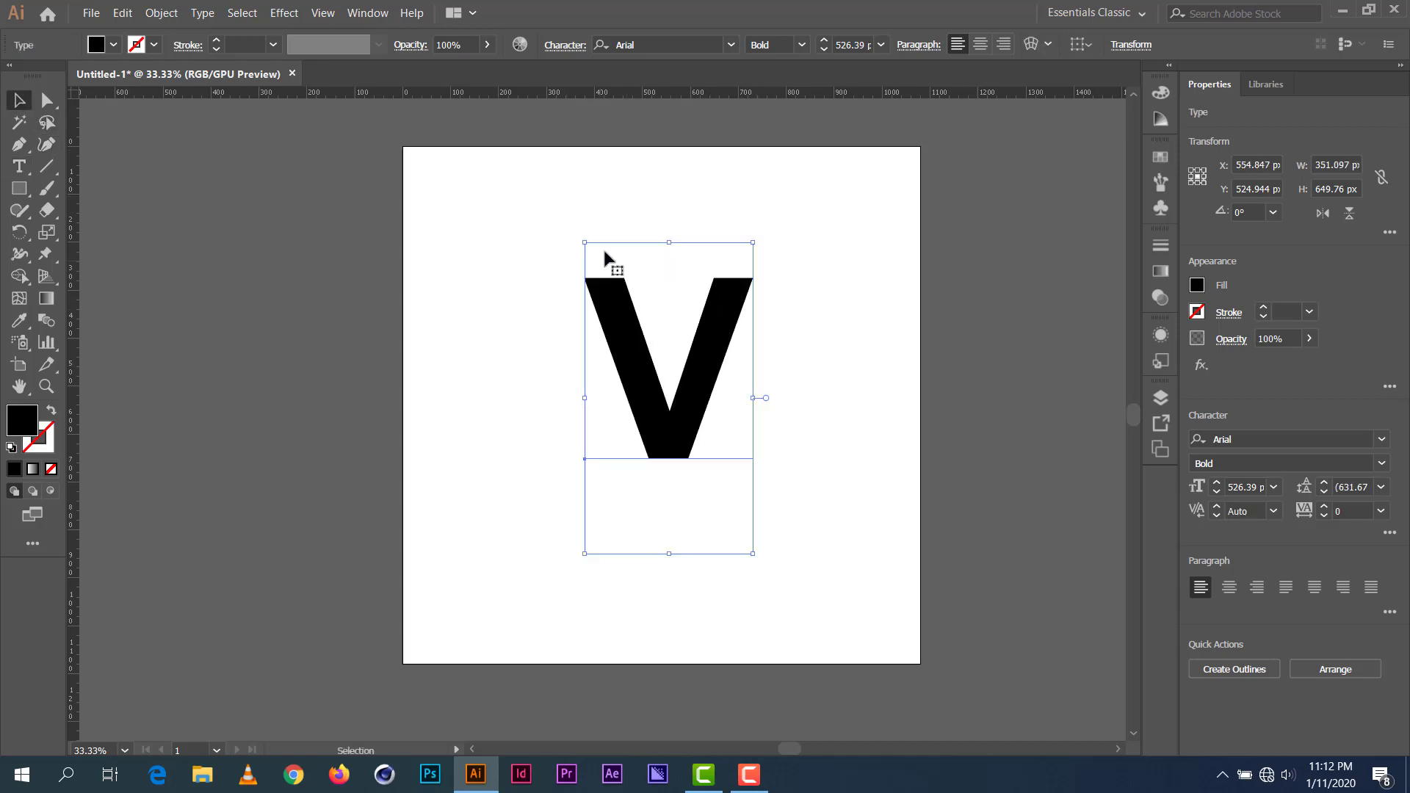
left_click(163, 13)
left_click(176, 181)
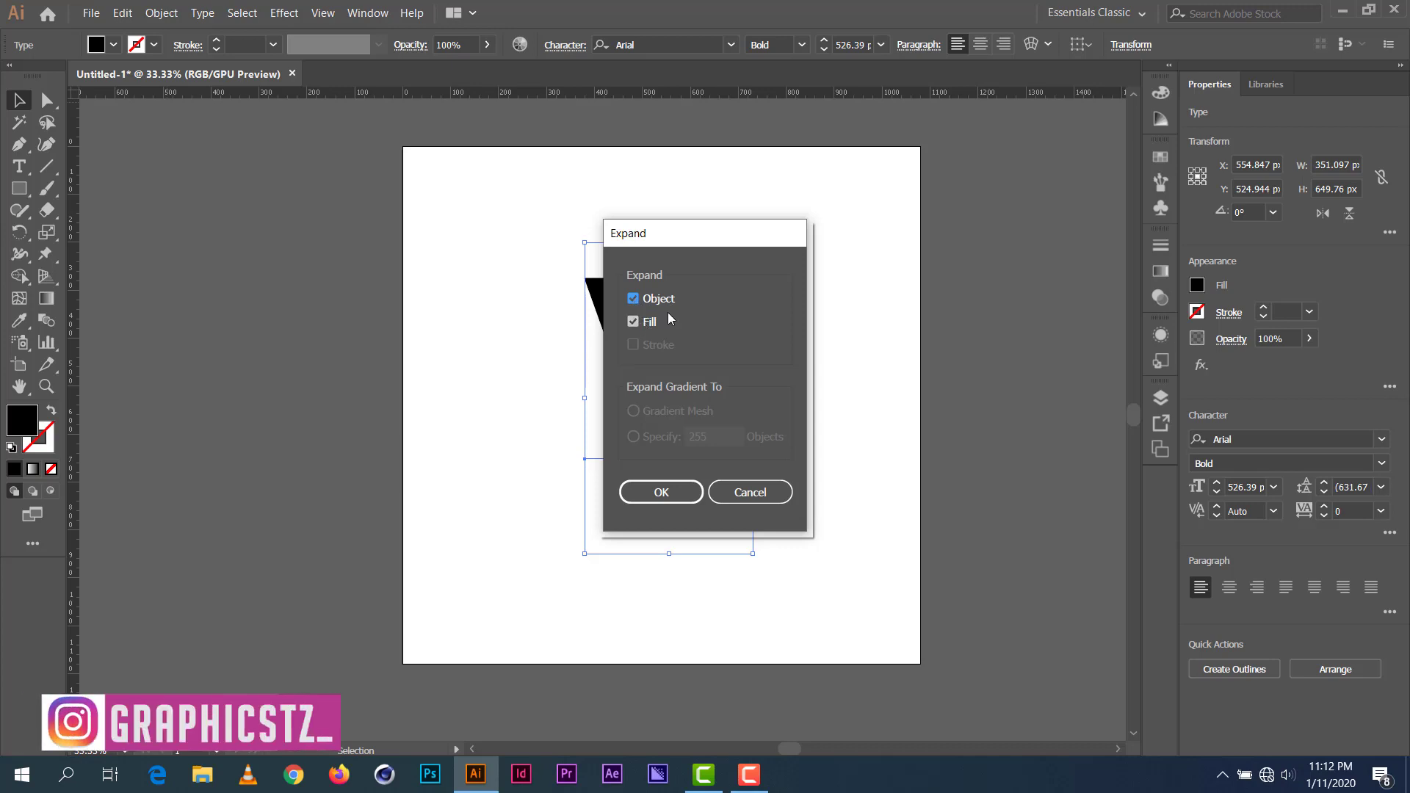
Step: Expand the V into outlines and adjust its size and position slightly
left_click(668, 490)
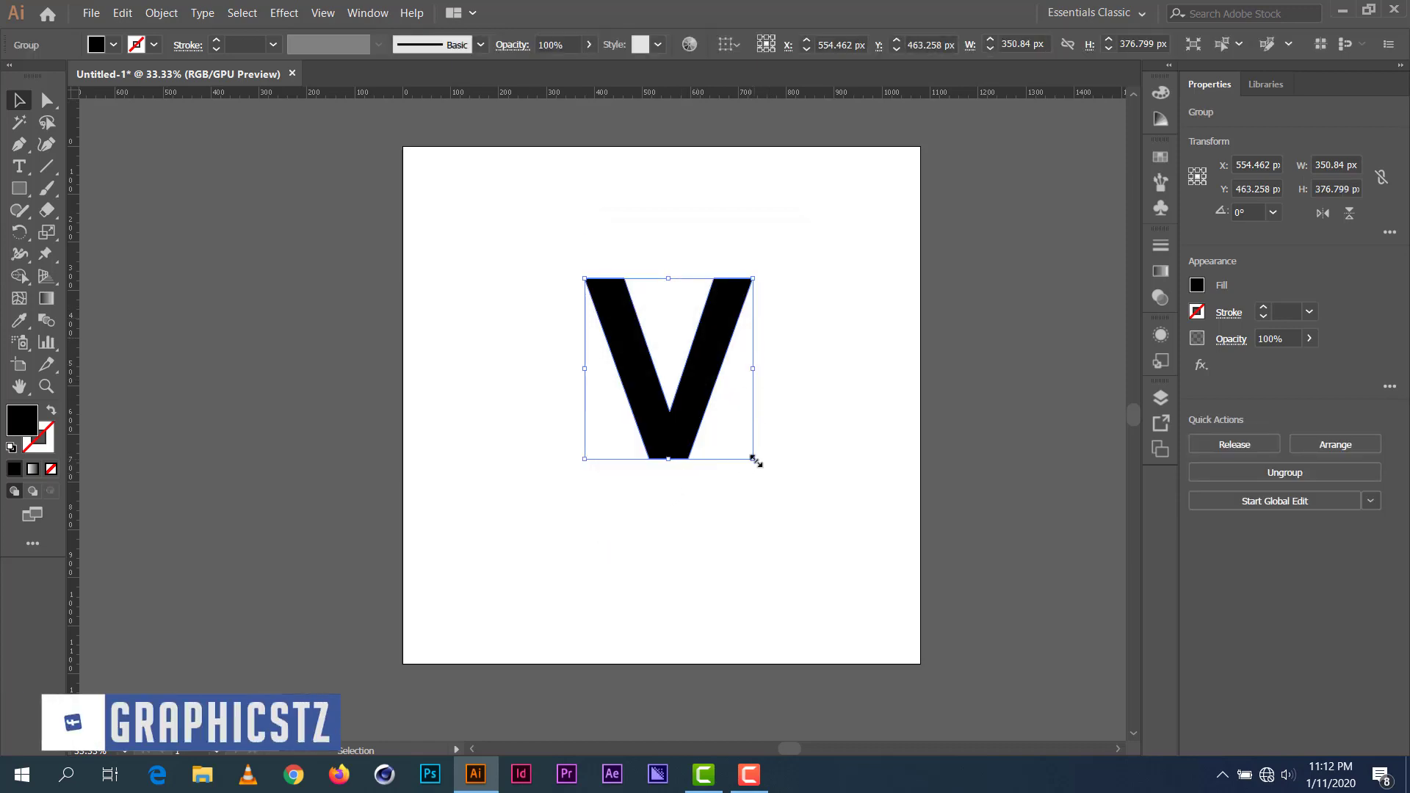
left_click_drag(755, 459, 783, 494)
left_click_drag(726, 426, 716, 430)
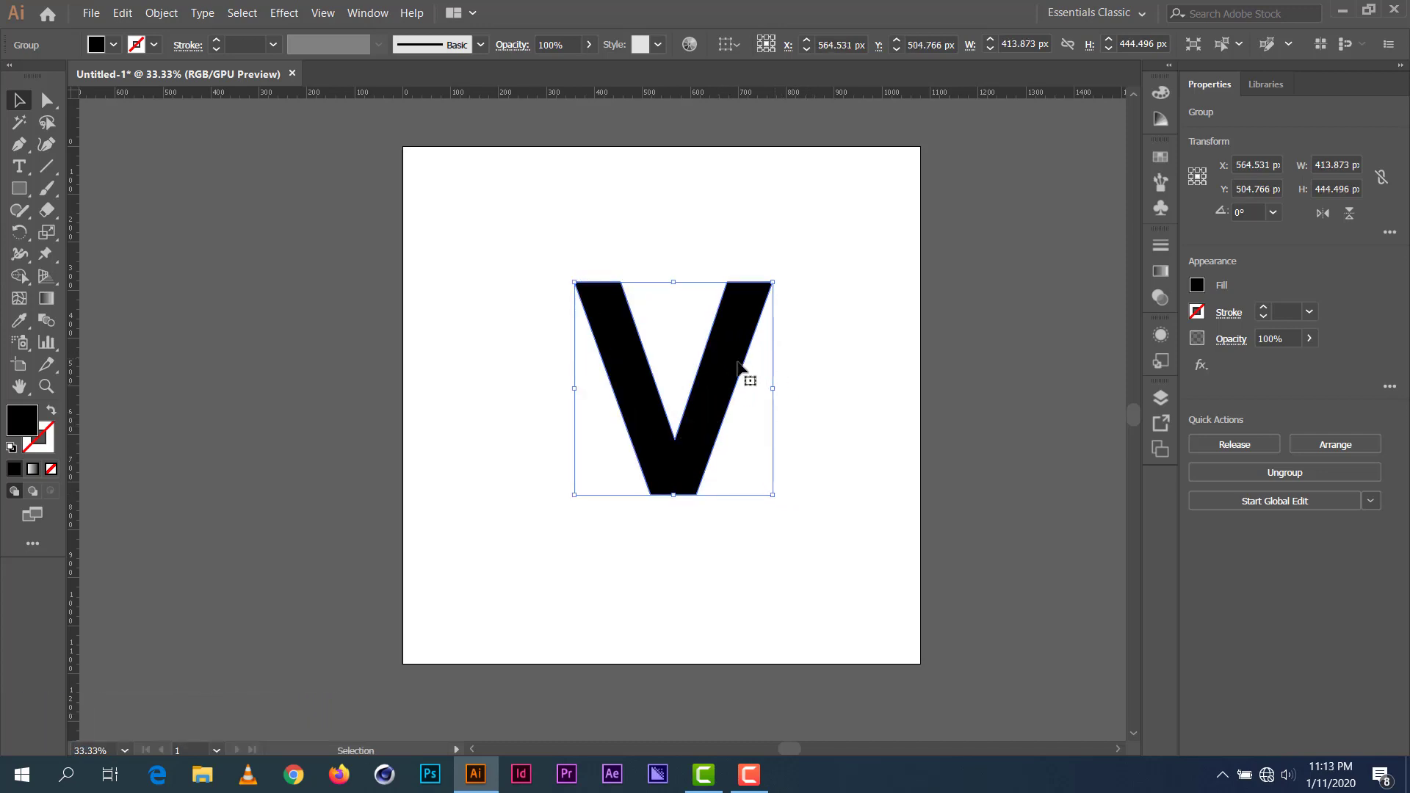
left_click_drag(734, 368, 729, 368)
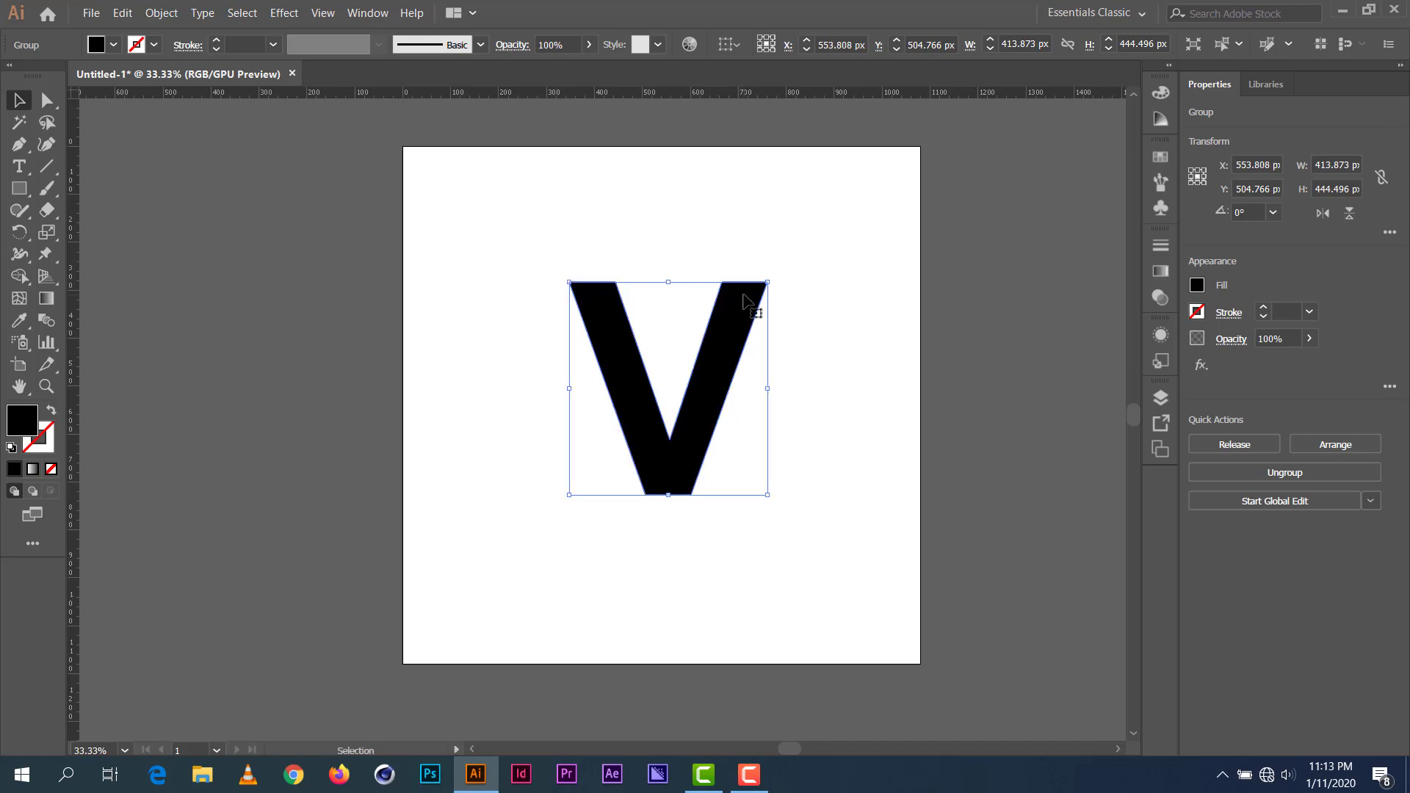
key("ctrl+equal")
key("ctrl+equal")
key("ctrl+equal")
key("ctrl+minus")
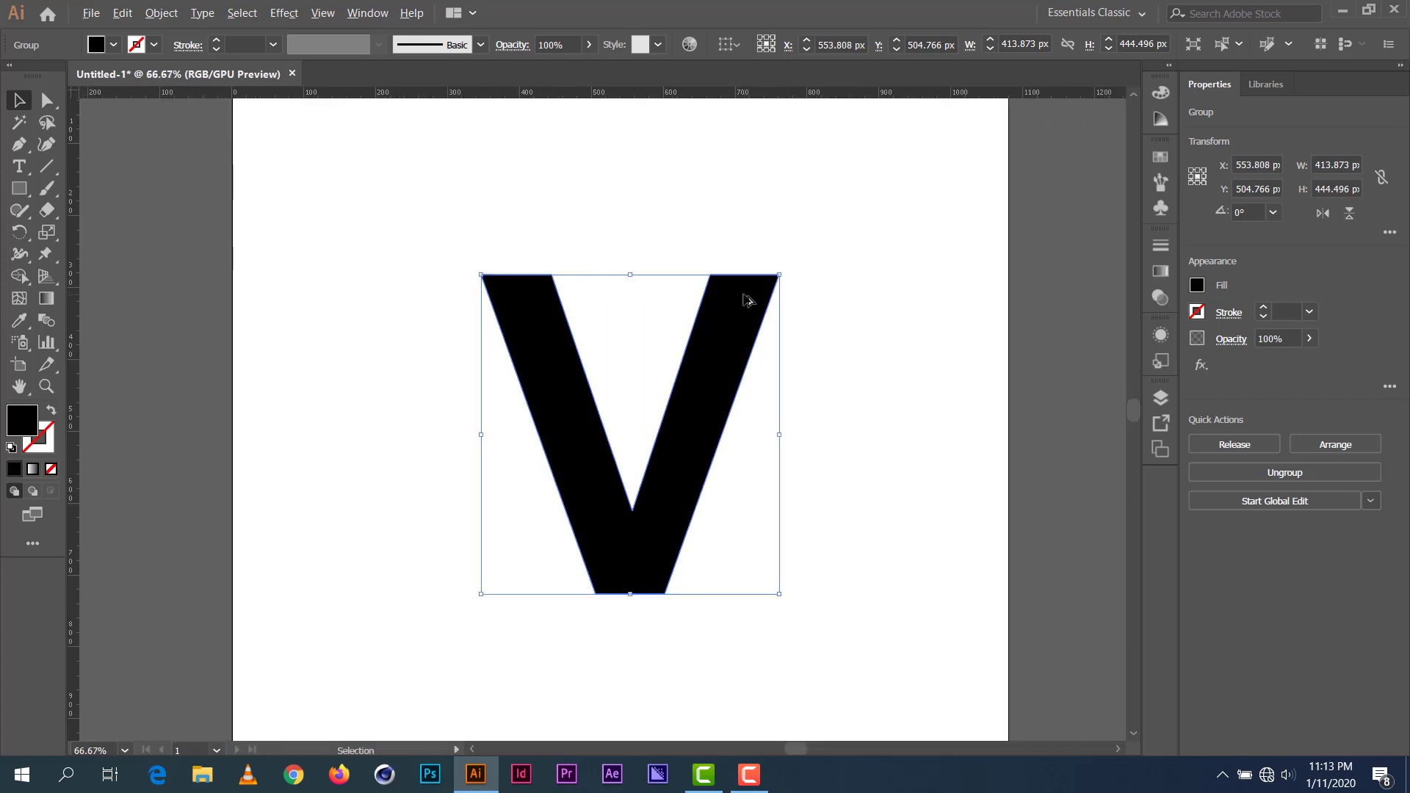
key("ctrl+minus")
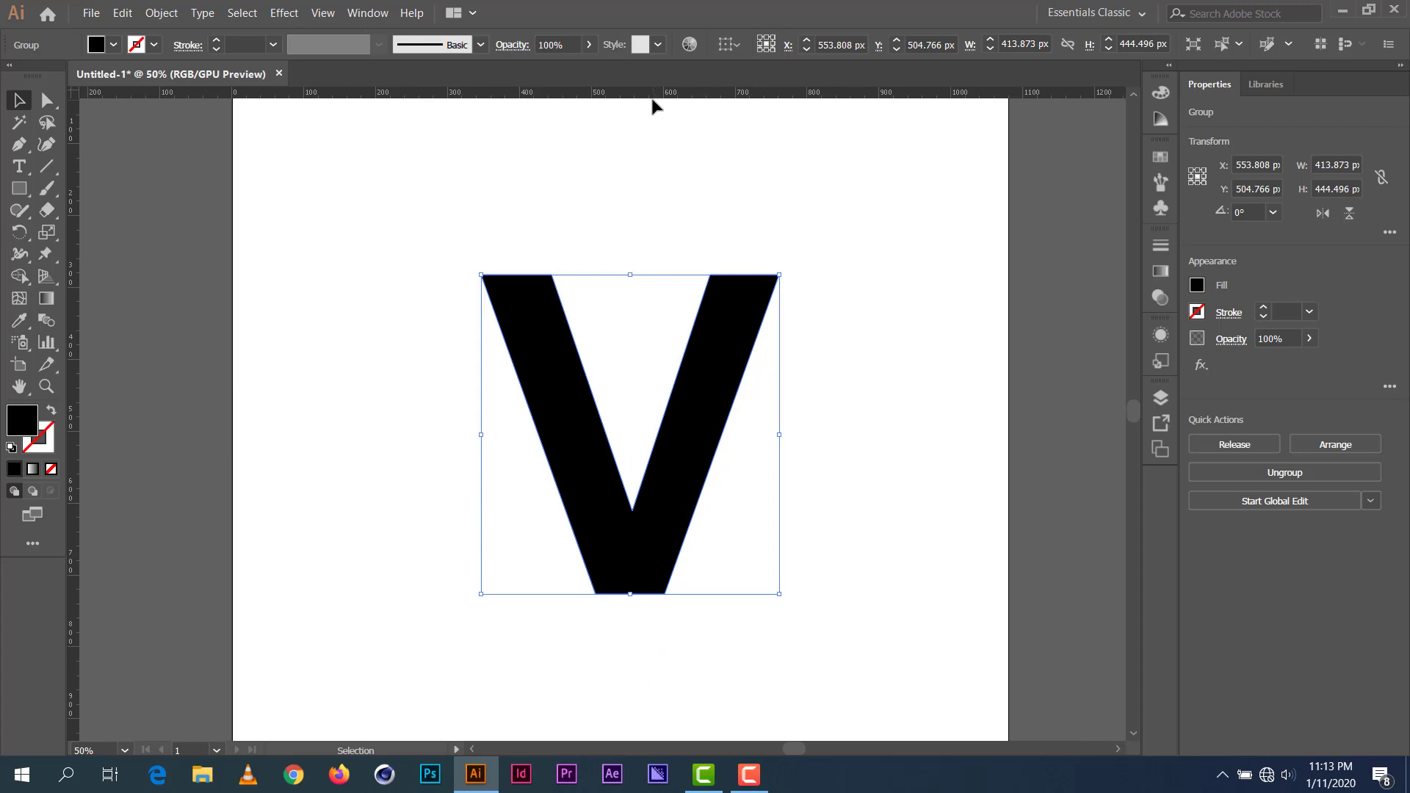
Step: Add horizontal guides along the V's top and bottom edges
left_click_drag(653, 94, 631, 276)
left_click(705, 351)
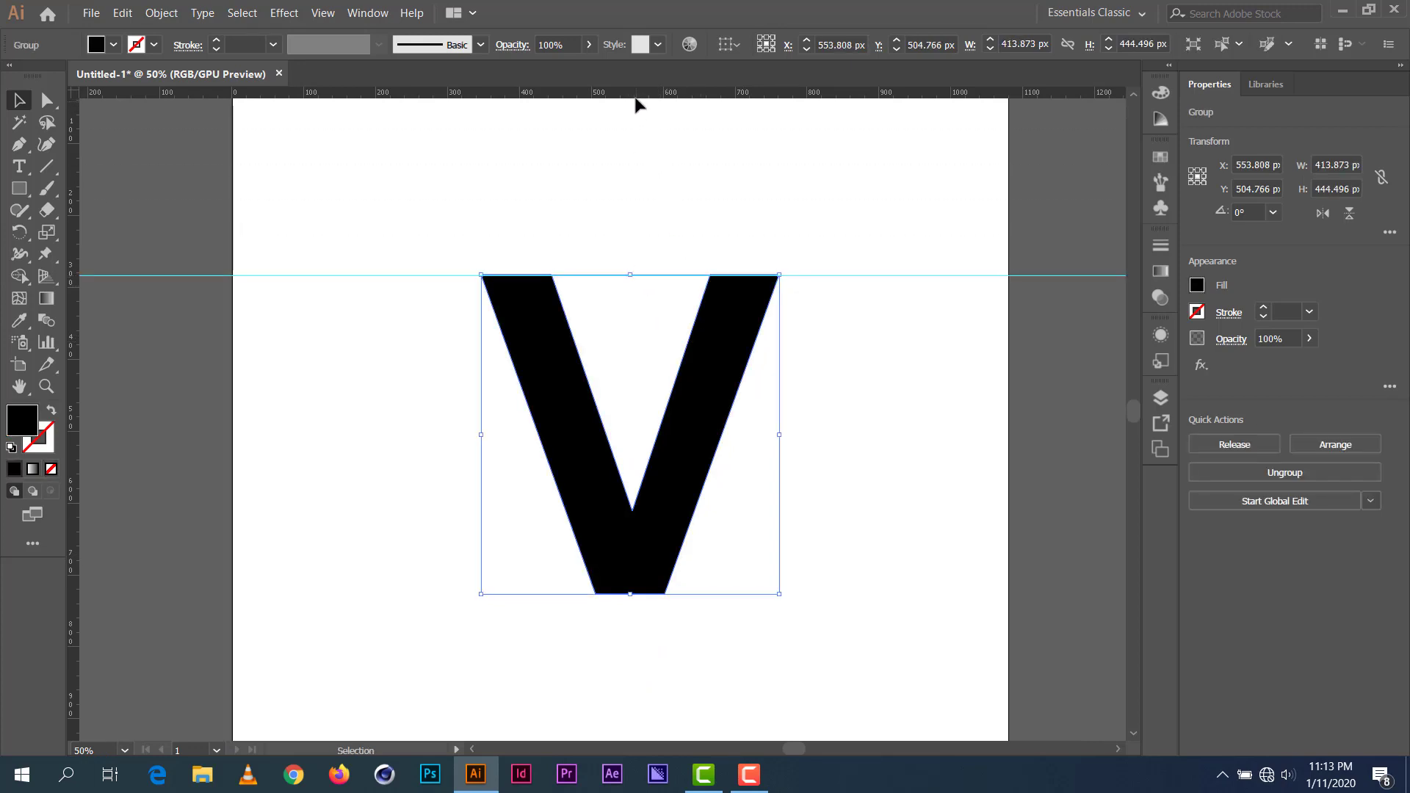
left_click_drag(636, 94, 625, 573)
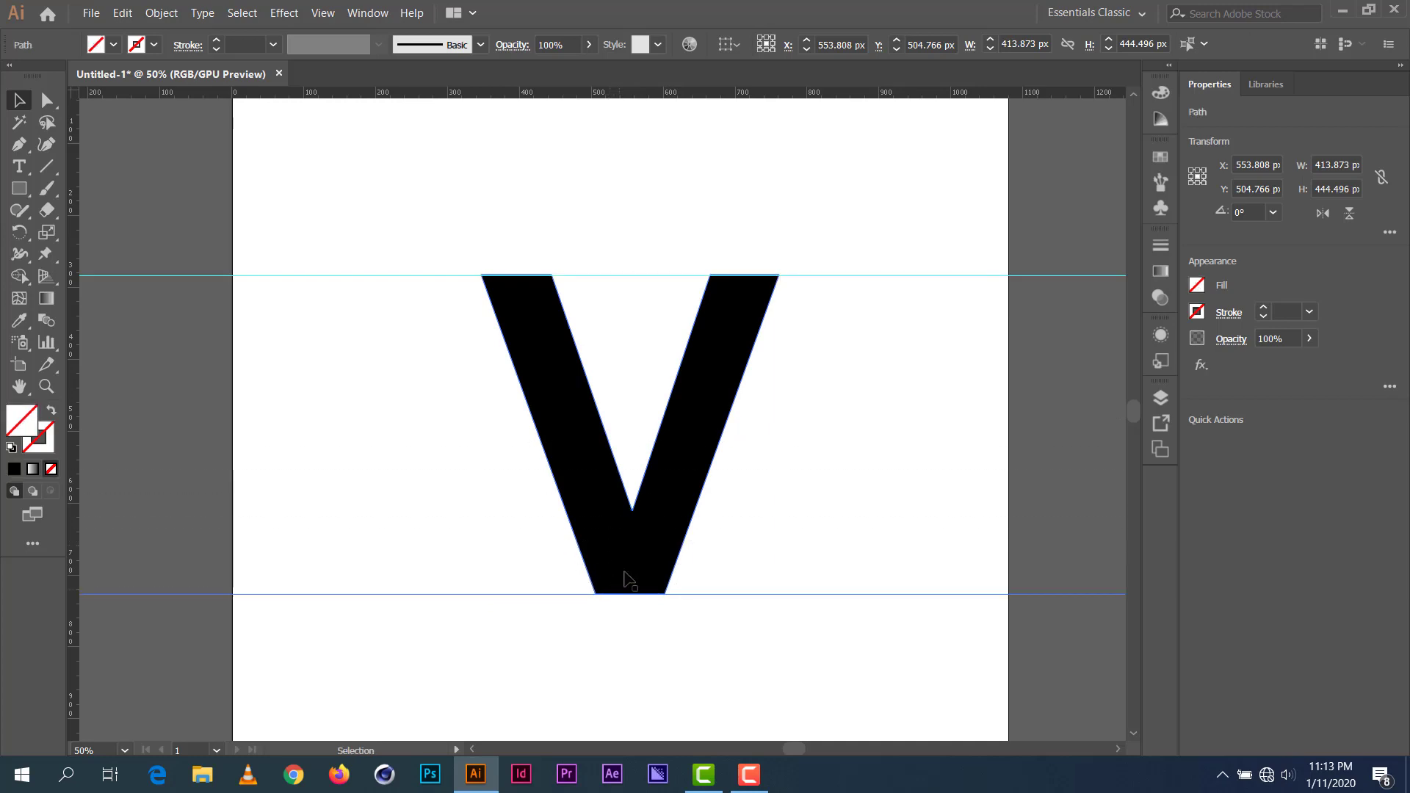
left_click(594, 498)
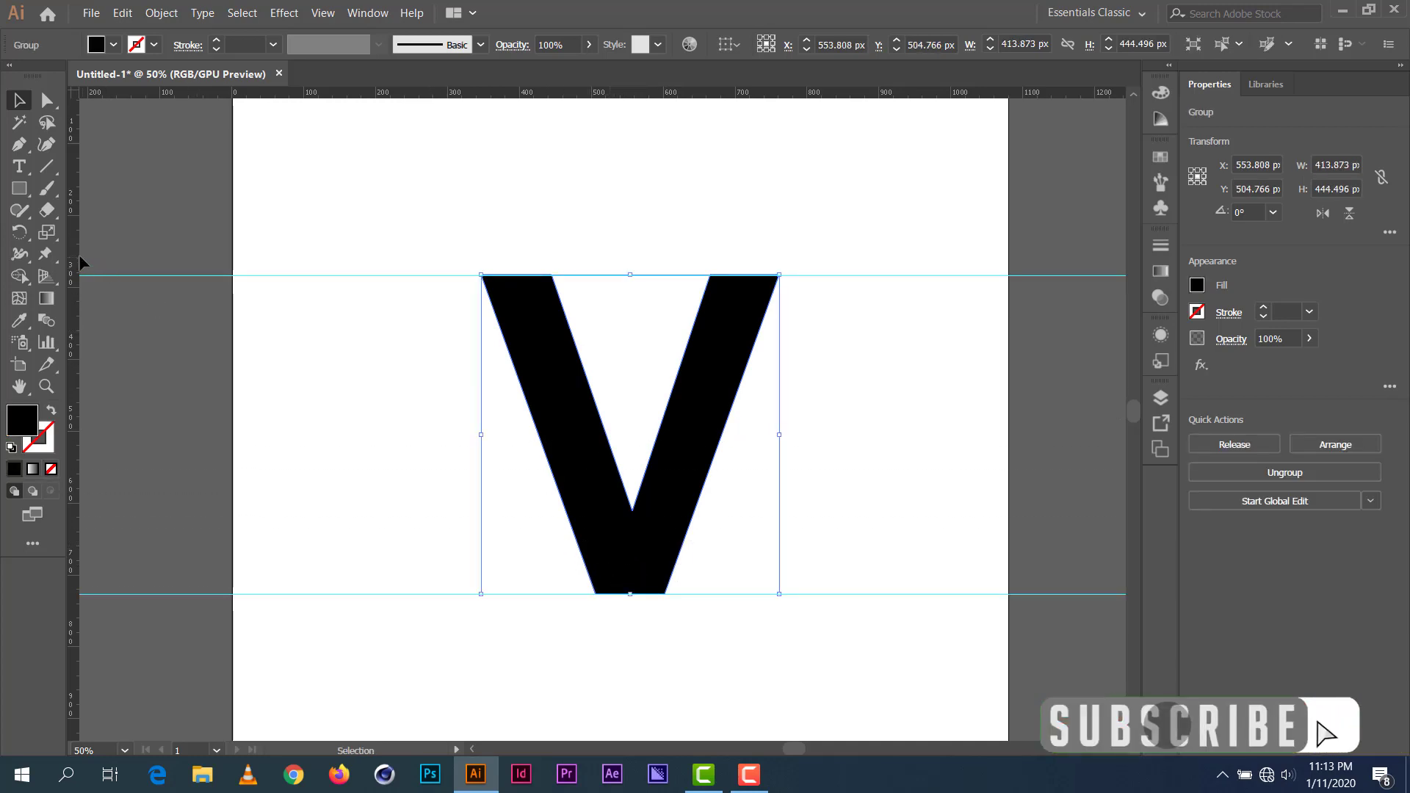
Step: Place a vertical guide at the V's centre and rotate it 19°
left_click_drag(77, 254, 633, 365)
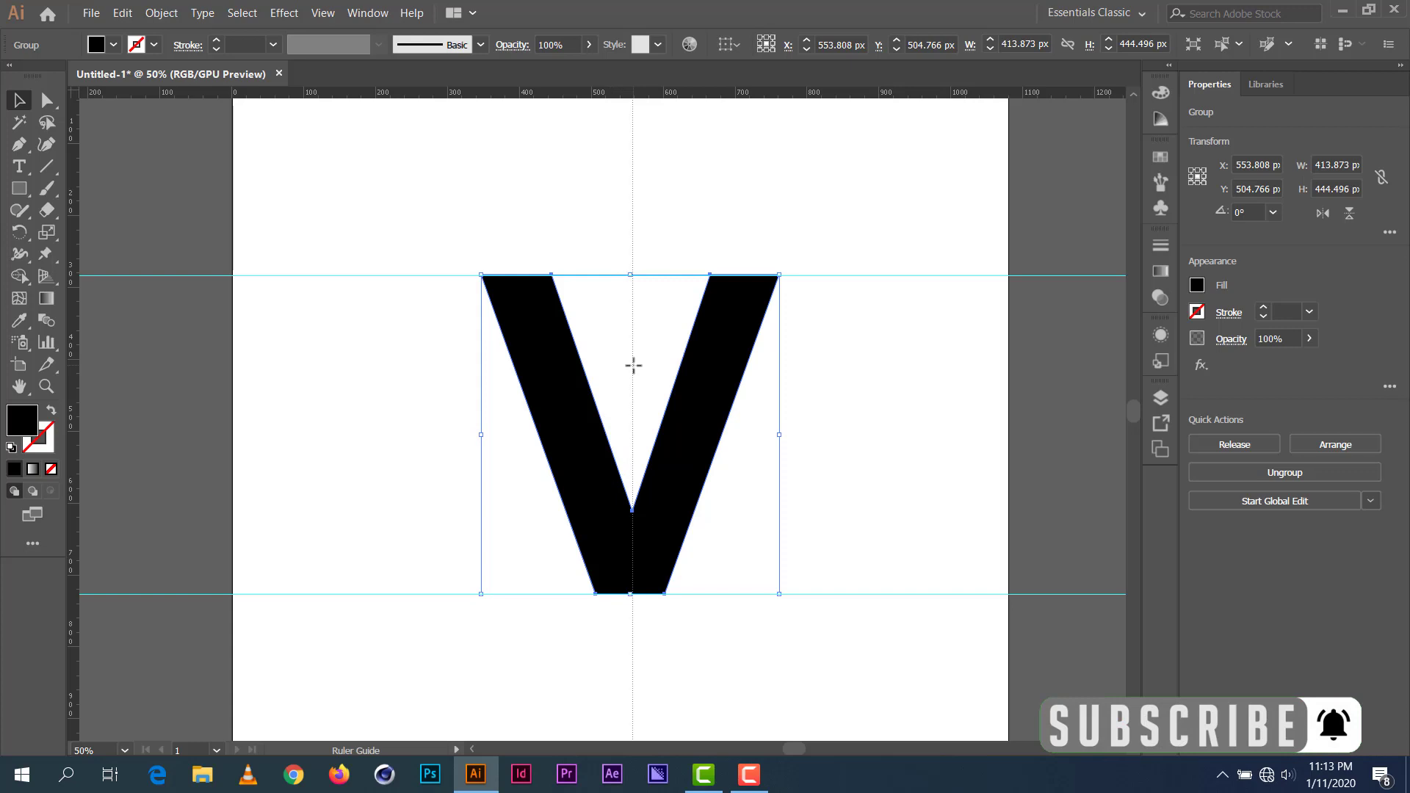
left_click_drag(633, 365, 633, 365)
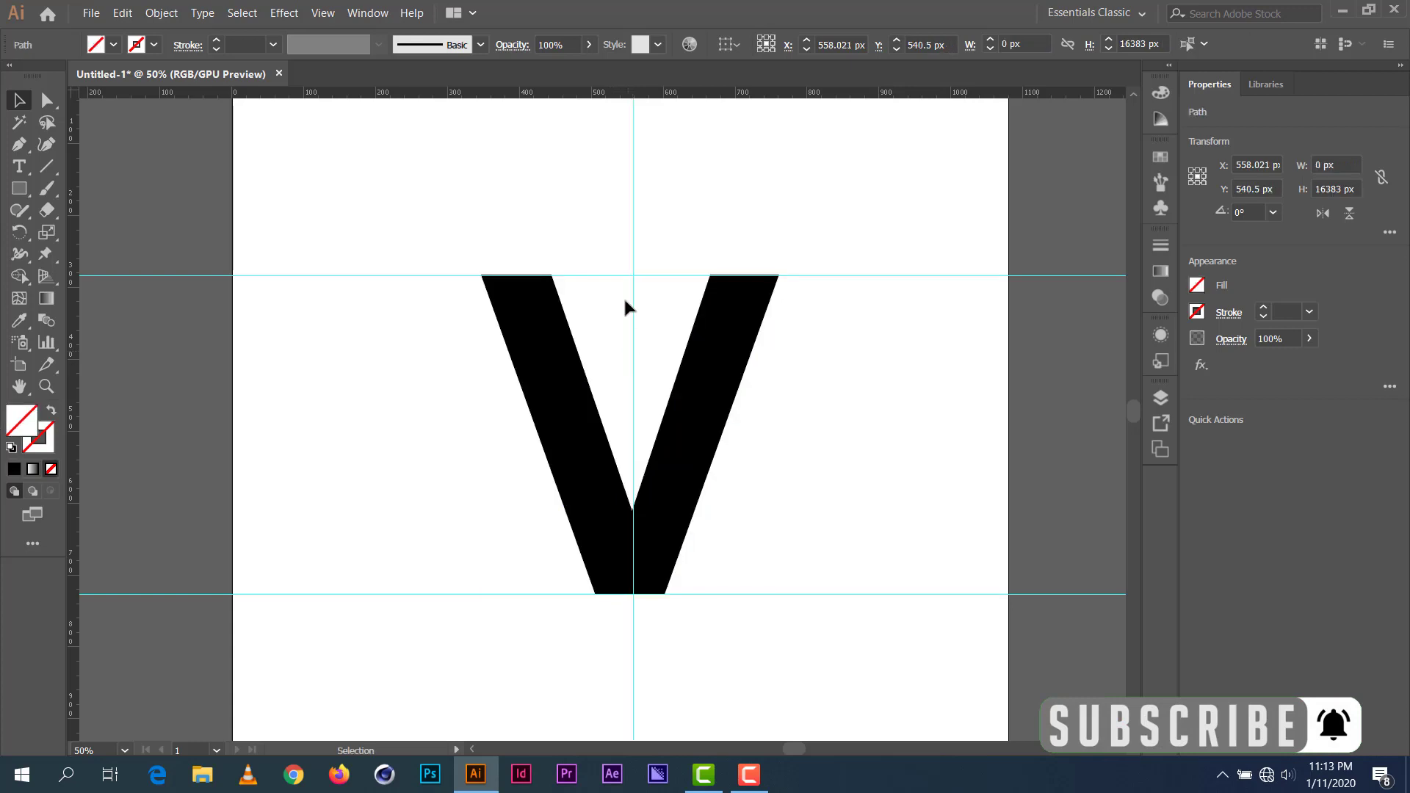
right_click(636, 215)
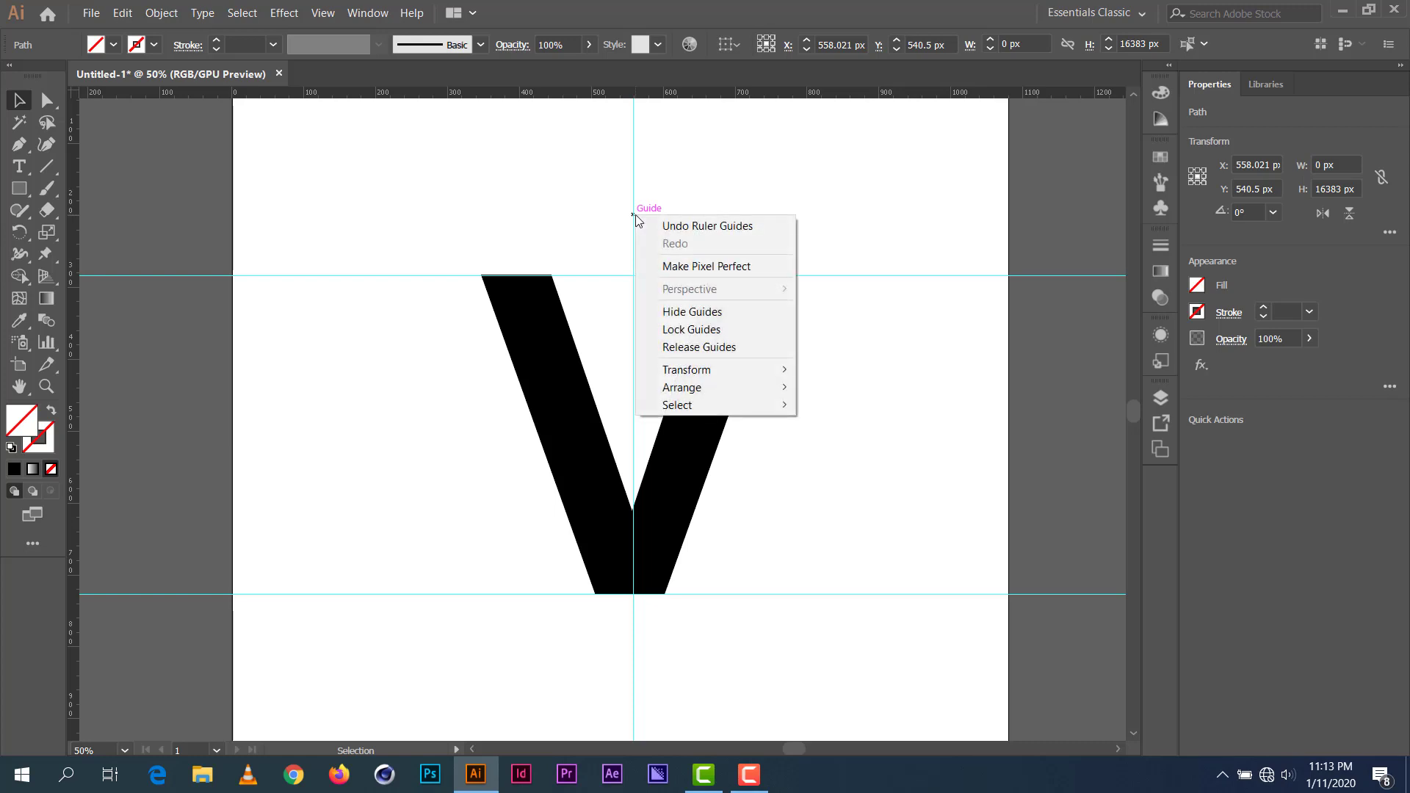
mouse_move(680, 370)
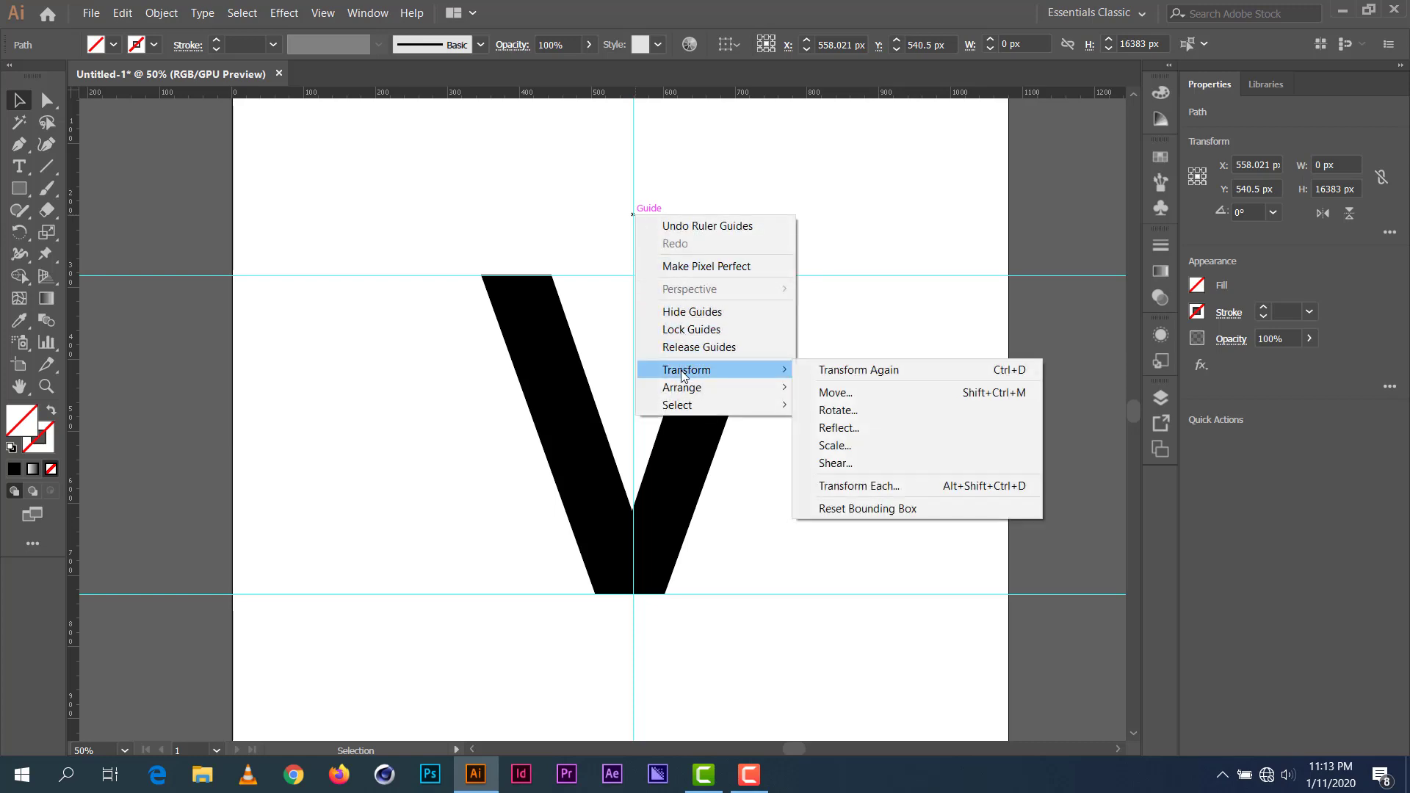
left_click(842, 412)
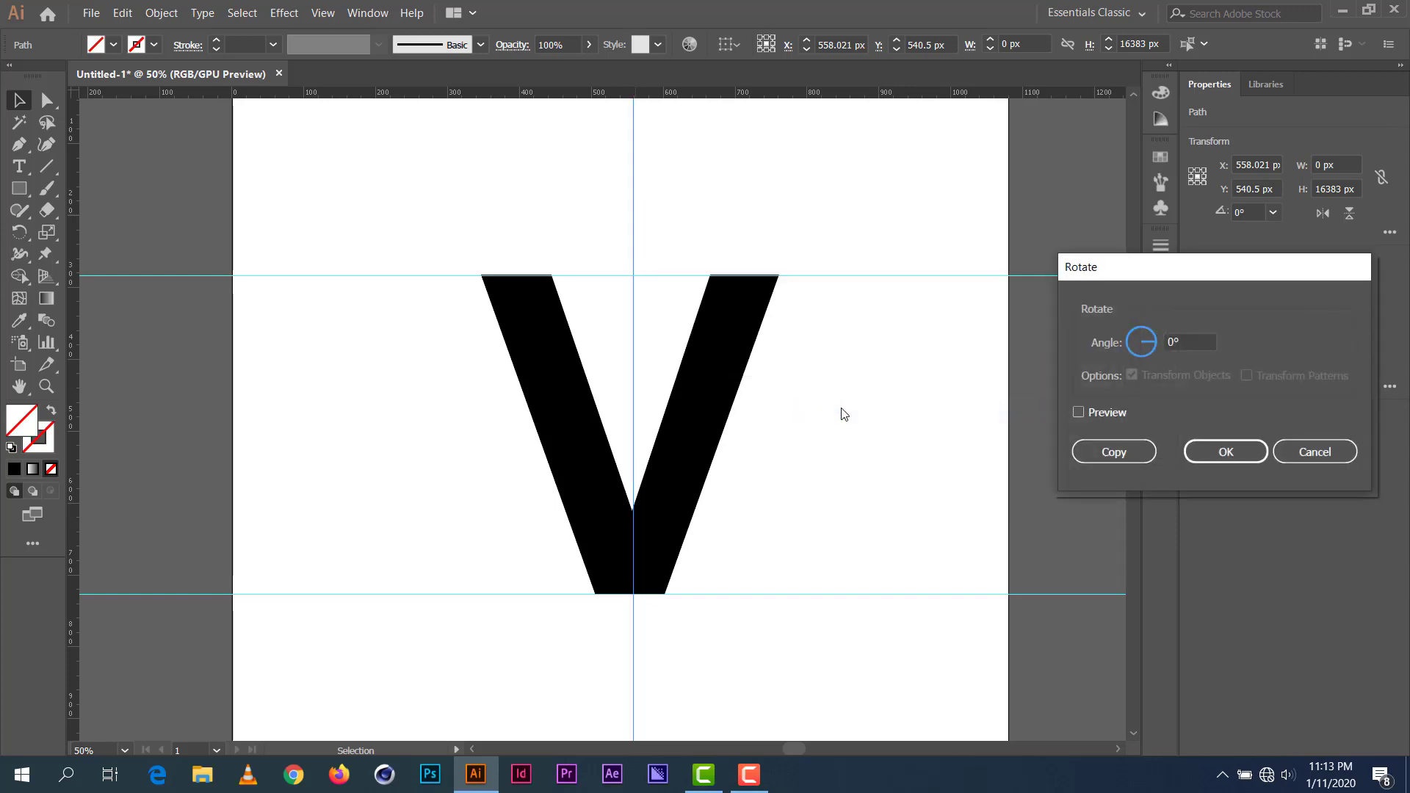
left_click_drag(1156, 275, 936, 229)
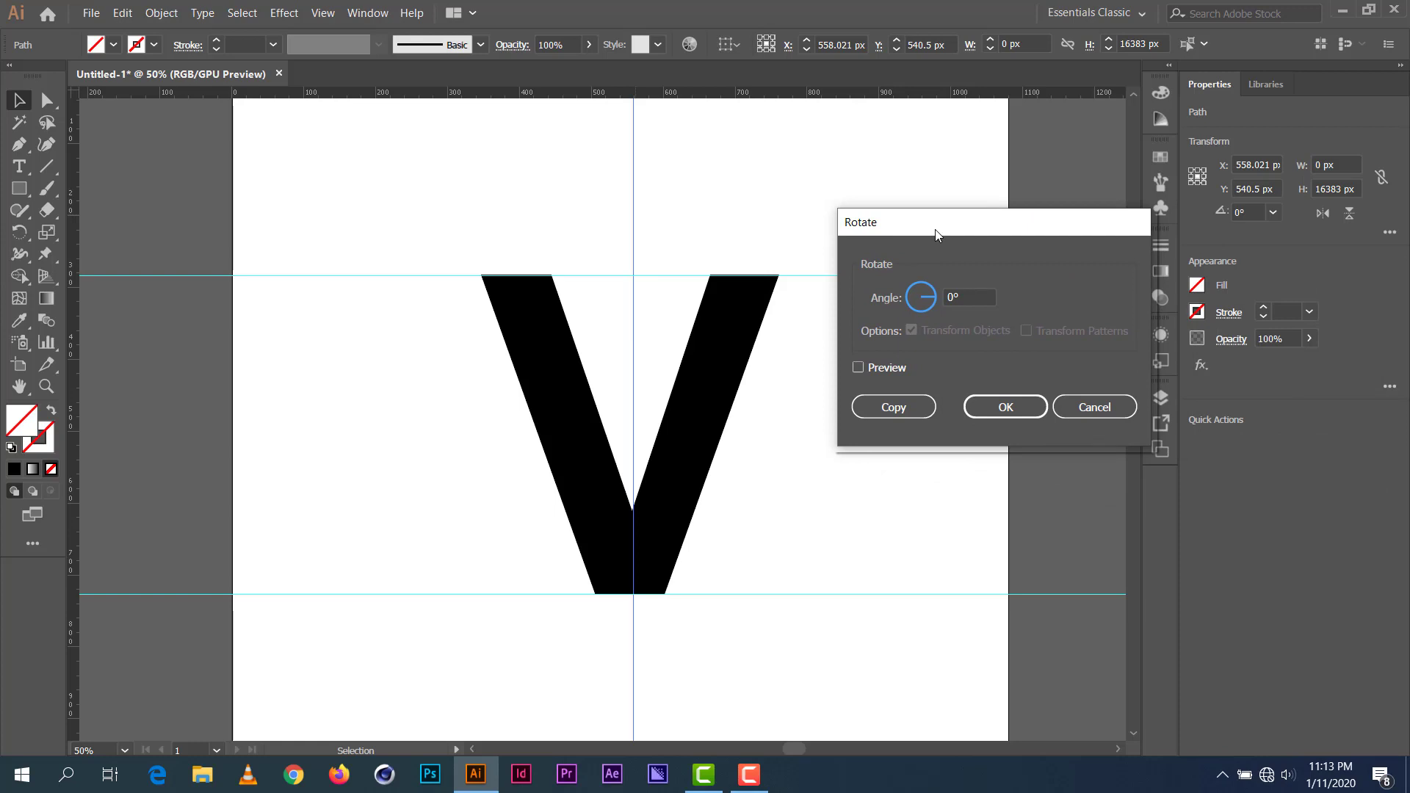
left_click(877, 367)
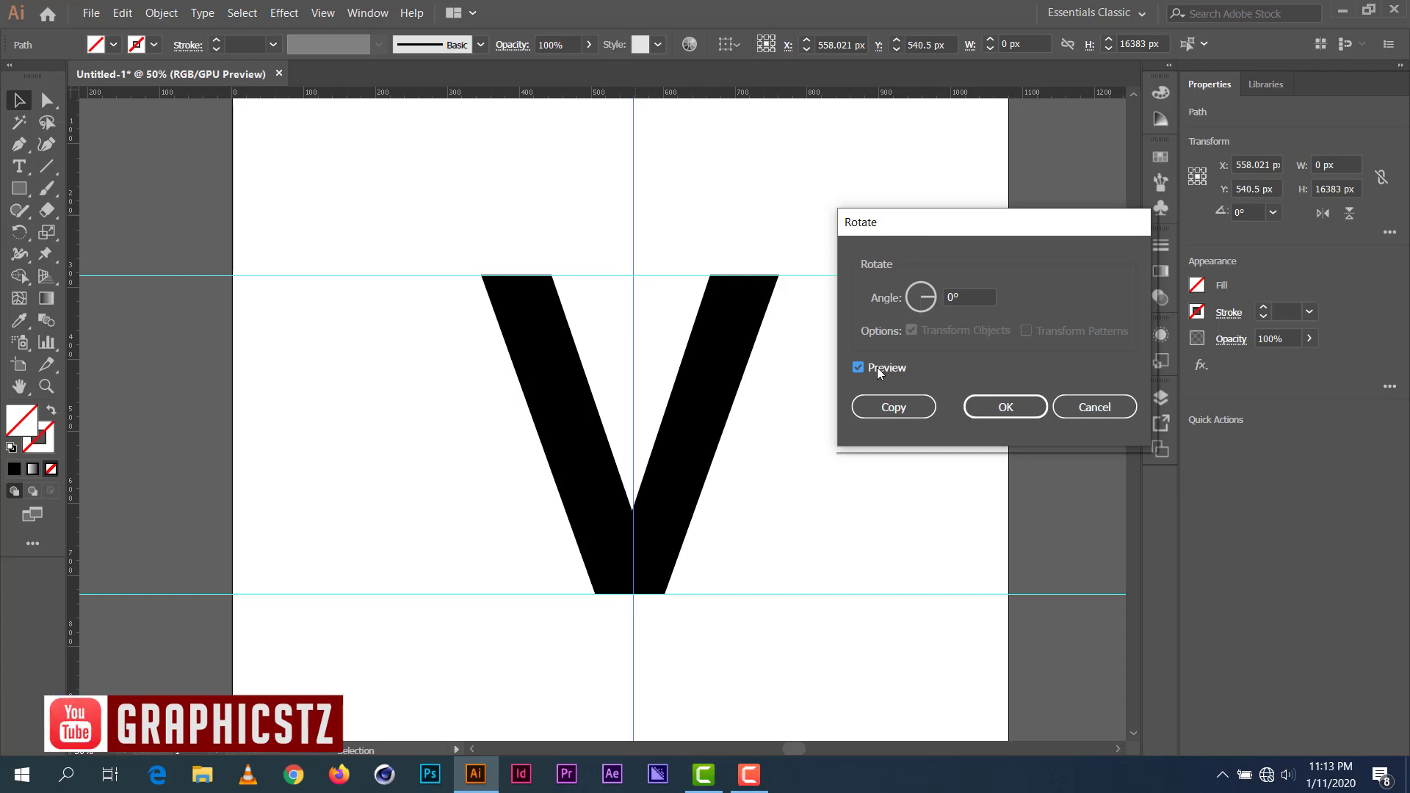
left_click(977, 296)
key("Up")
key("Up")
key("Up")
key("Up")
key("Up")
key("Up")
key("Up")
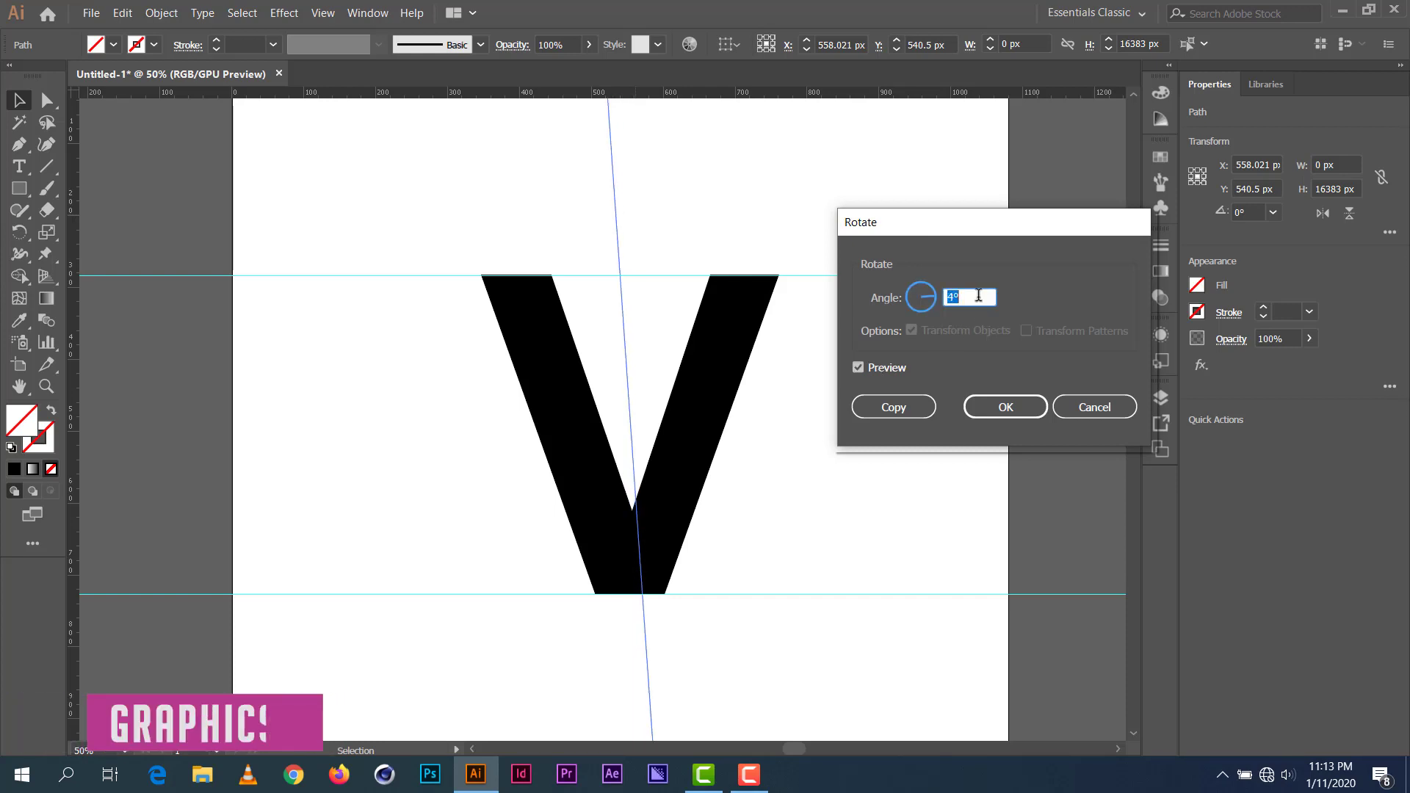
key("Up")
key("Up")
key("Up")
key("Up")
key("Up")
key("Up")
key("Up")
key("Up")
key("Up")
key("Up")
key("Up")
key("Up")
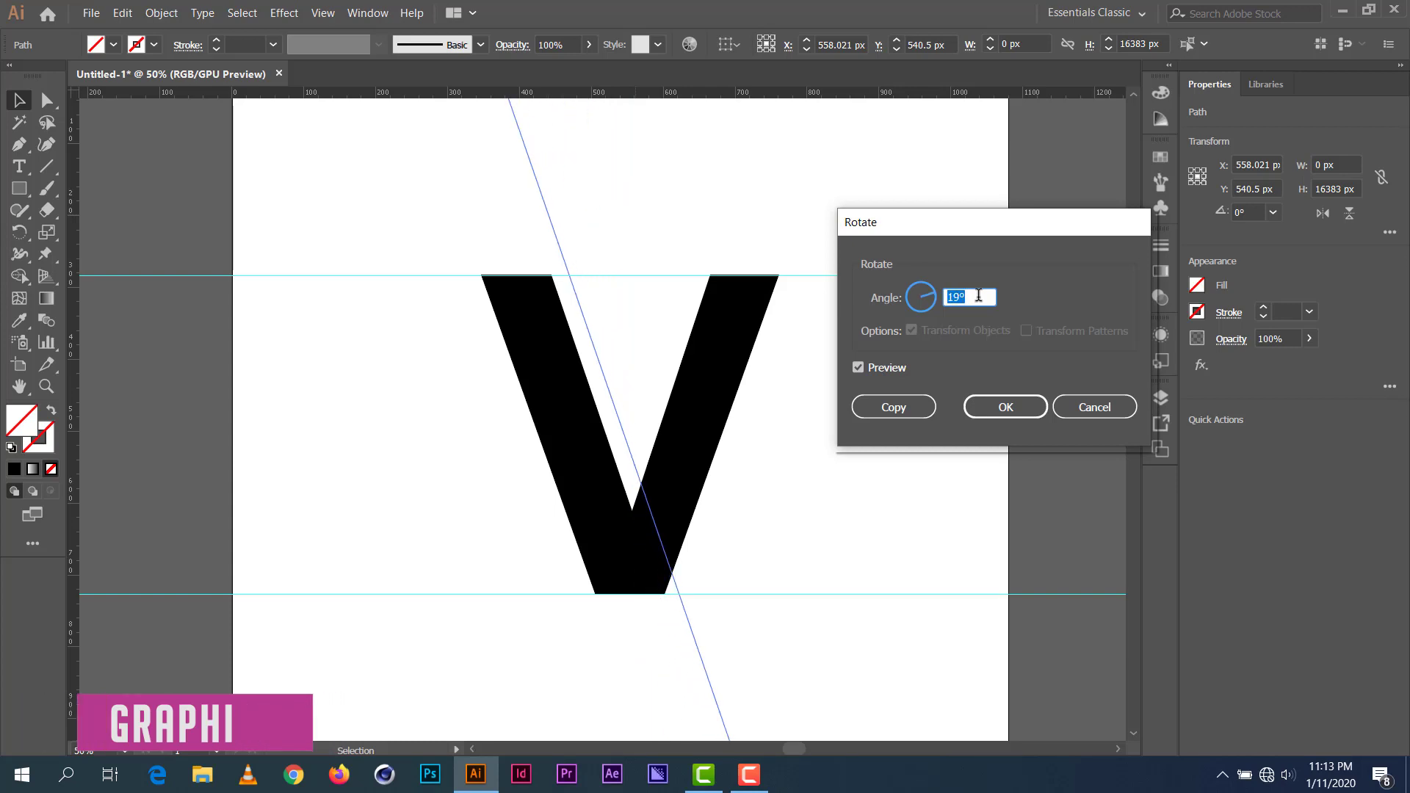
left_click(983, 408)
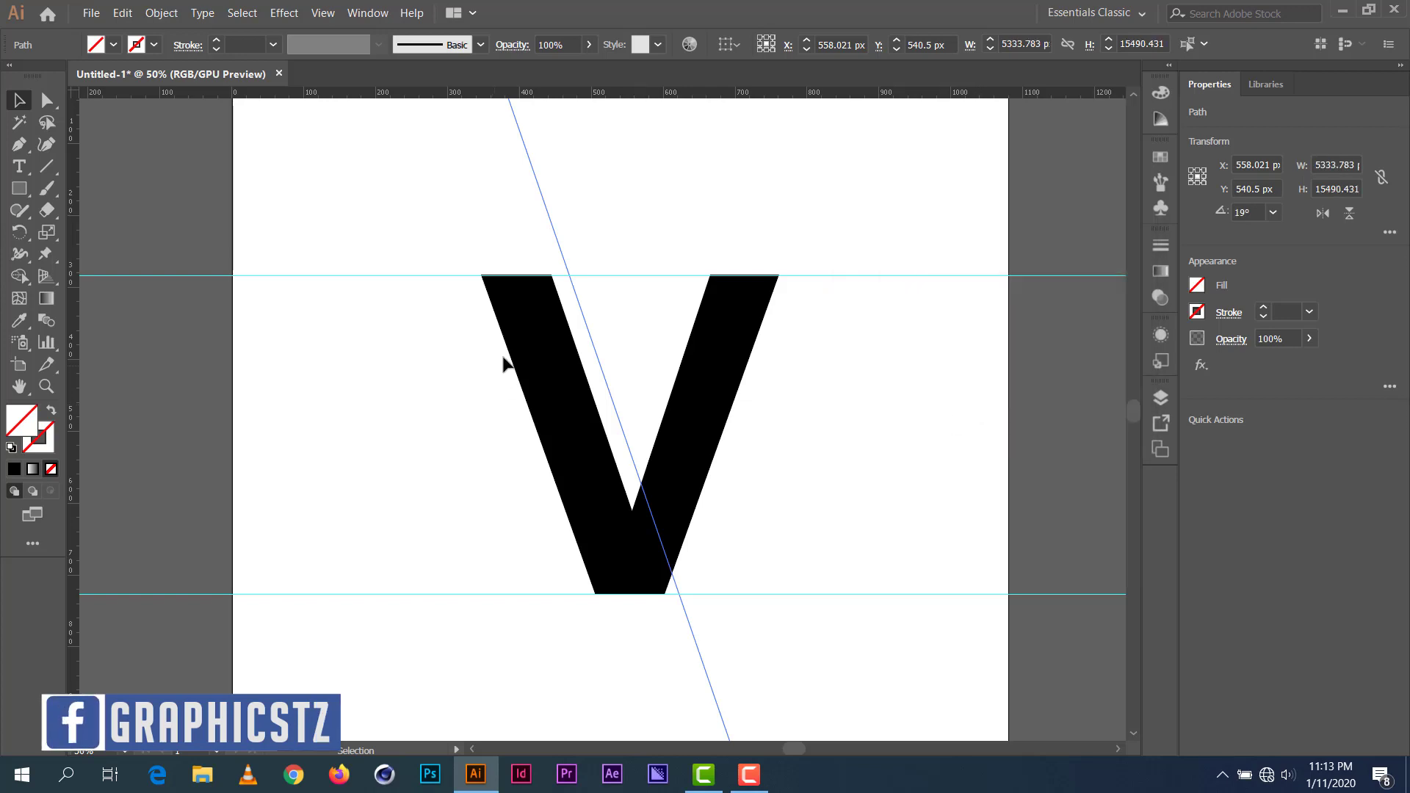
Step: Line the left stroke's inner and outer edges with 19° guides, then add a new vertical guide
left_click_drag(578, 299, 560, 307)
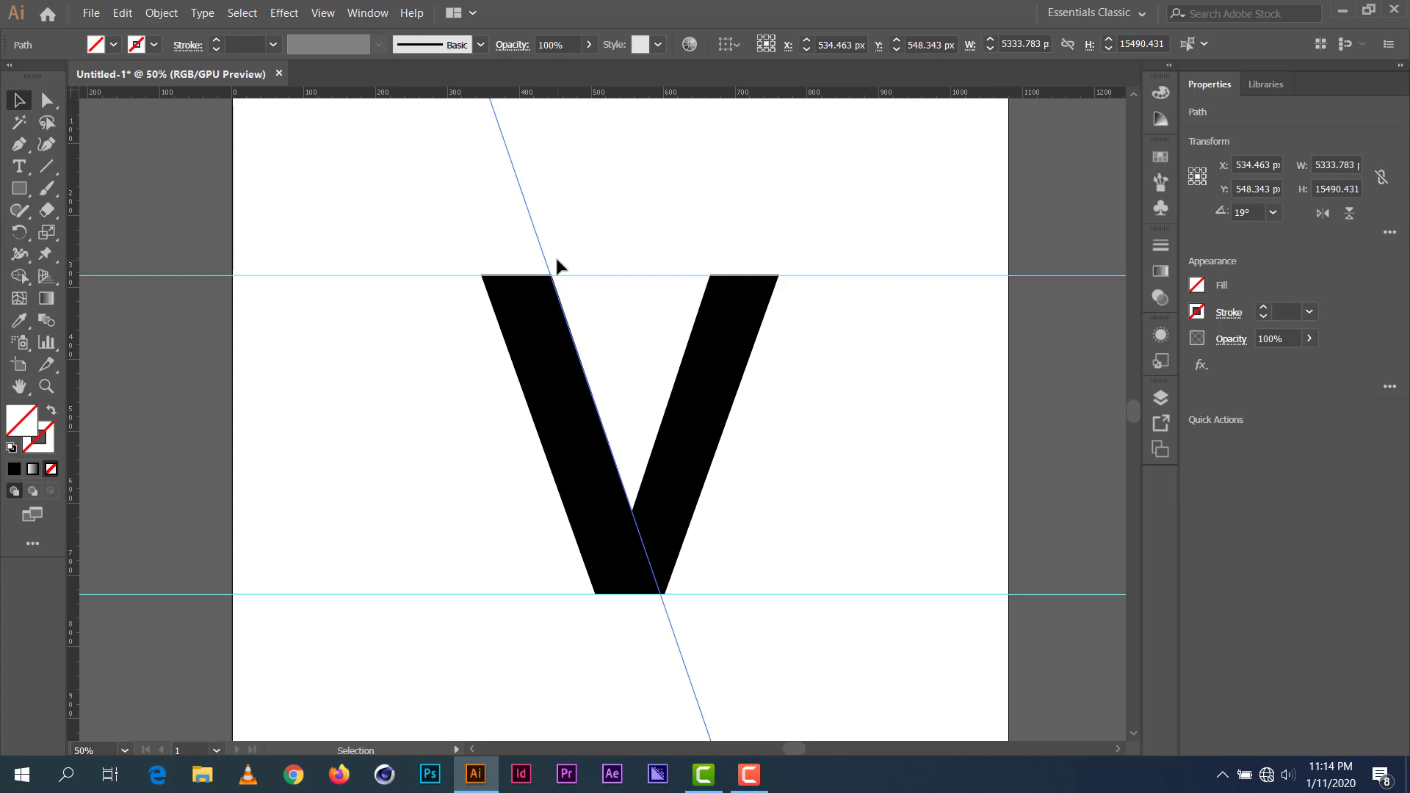
key("v")
left_click_drag(545, 260, 485, 285)
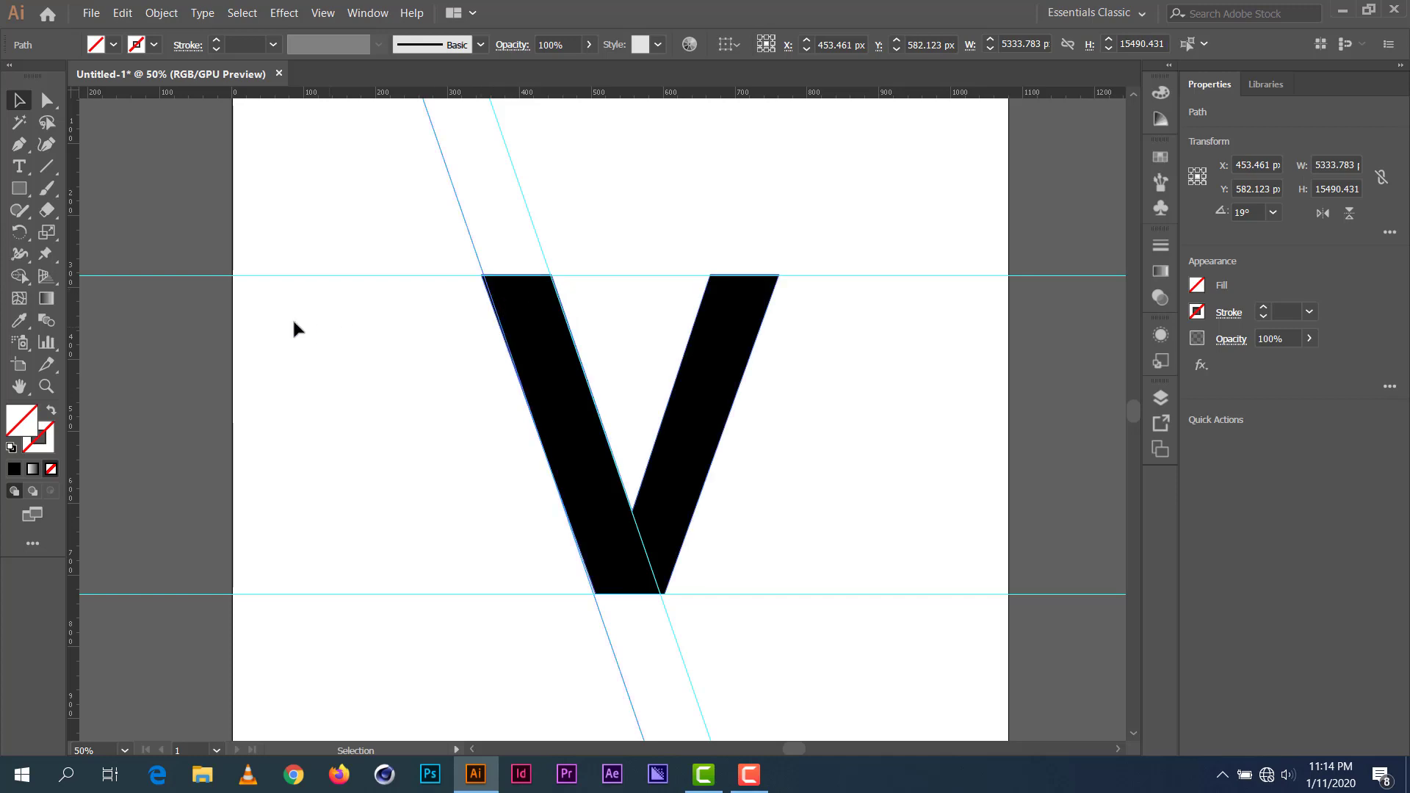
left_click(528, 207)
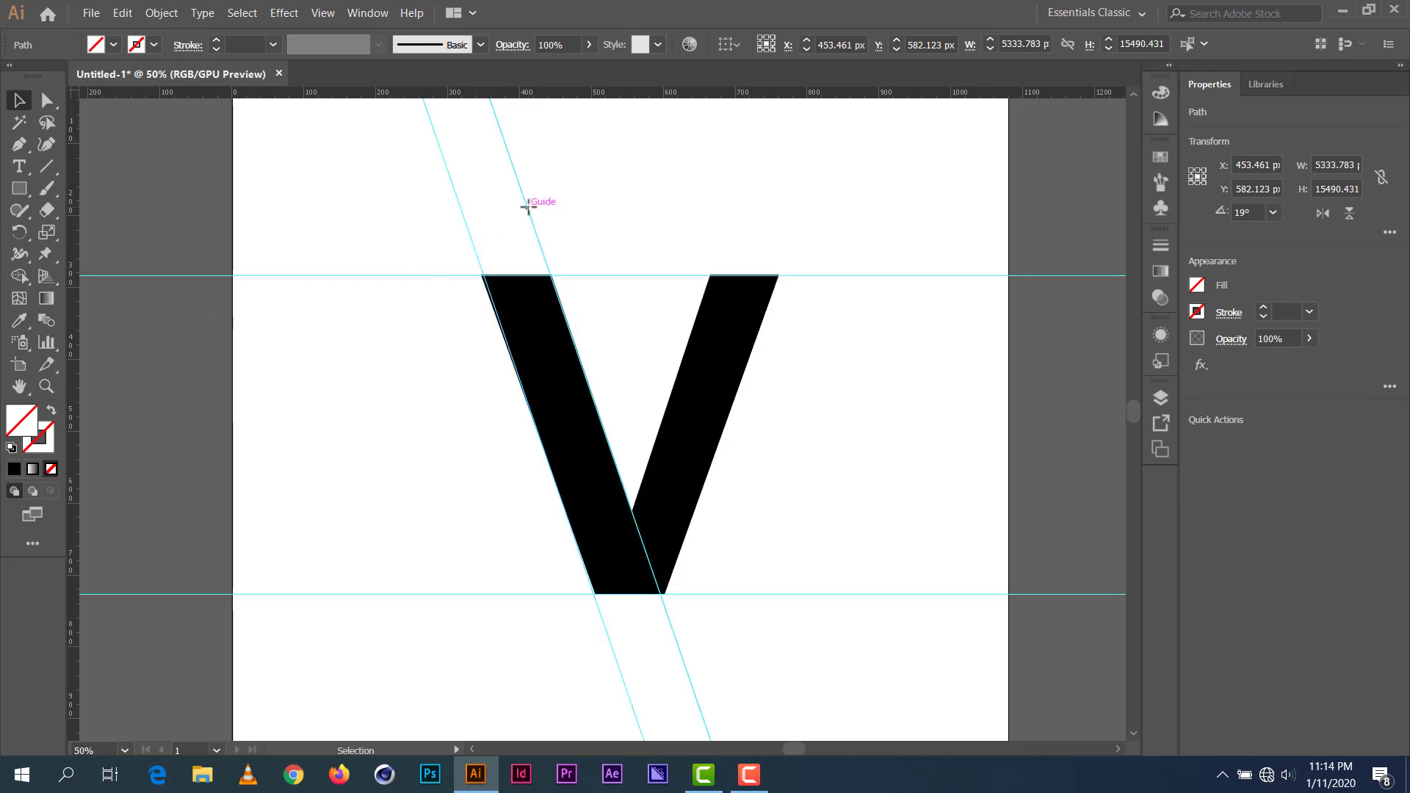
key("ctrl")
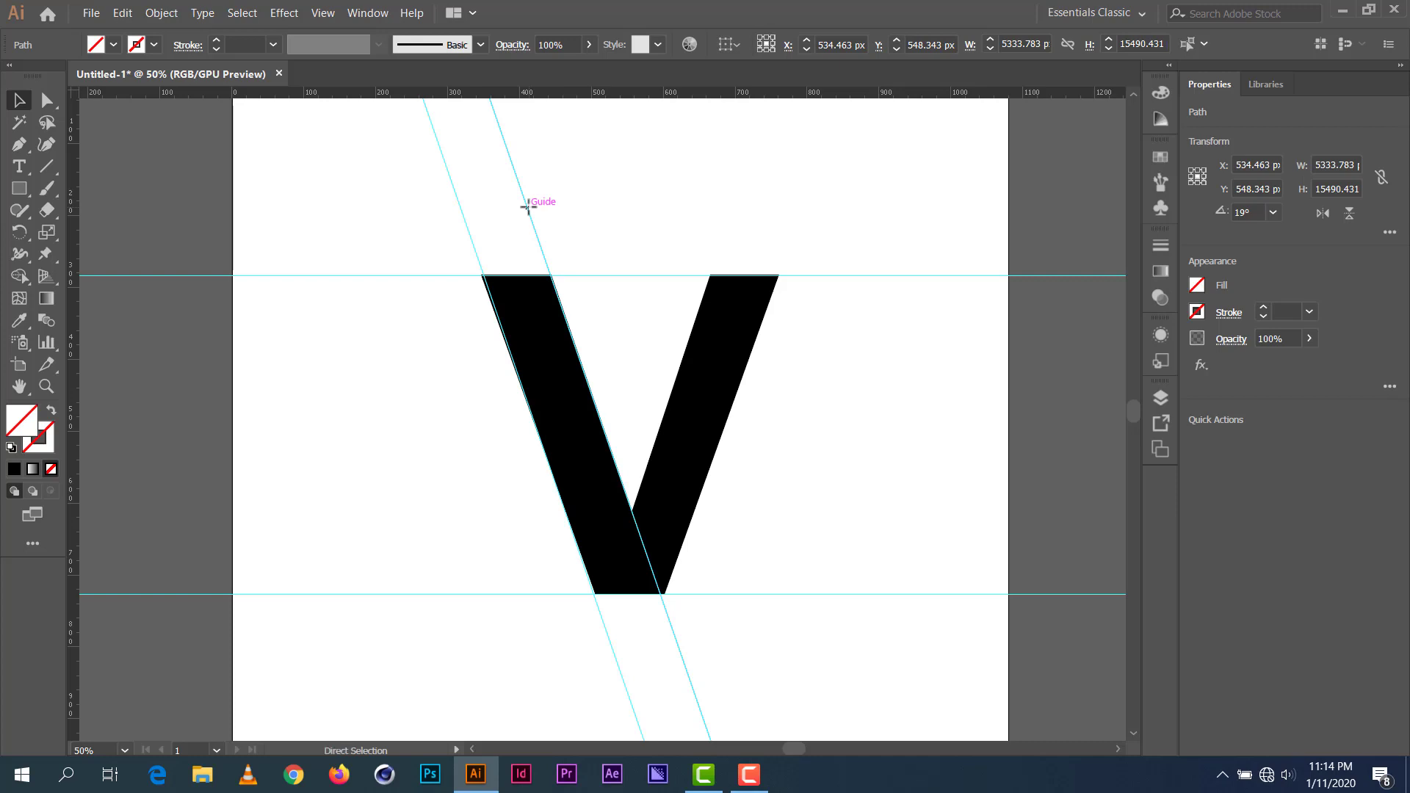
left_click_drag(528, 207, 623, 205)
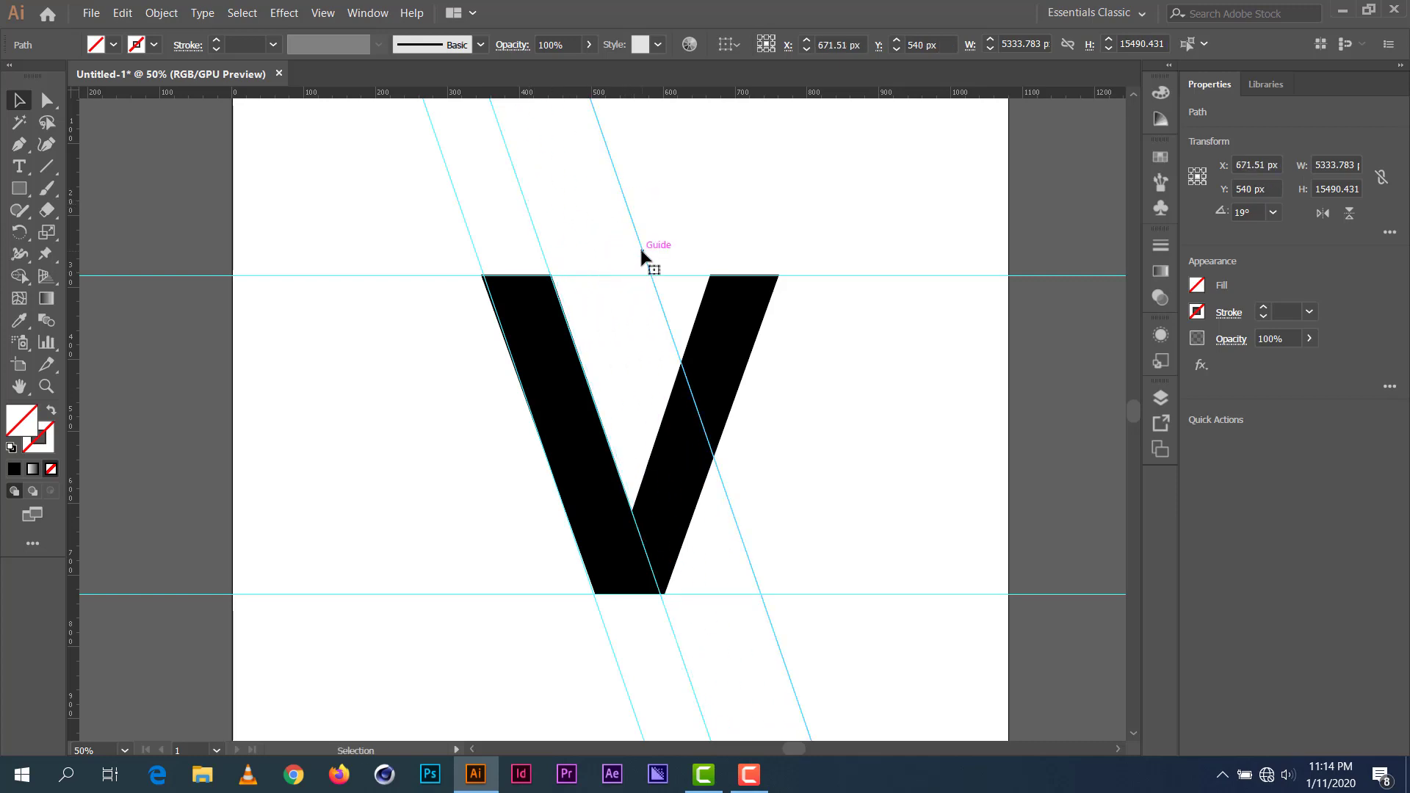
key("Delete")
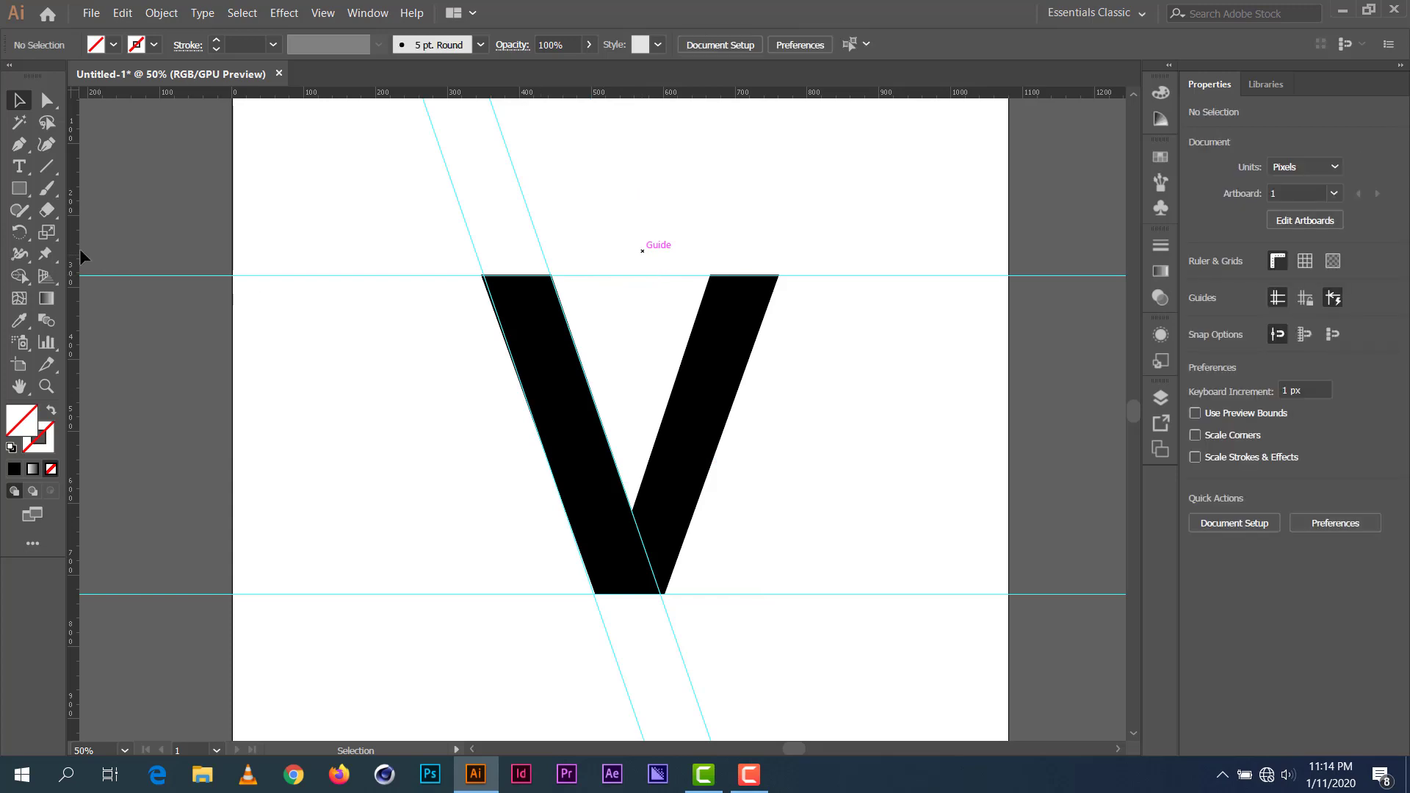
left_click_drag(73, 254, 633, 303)
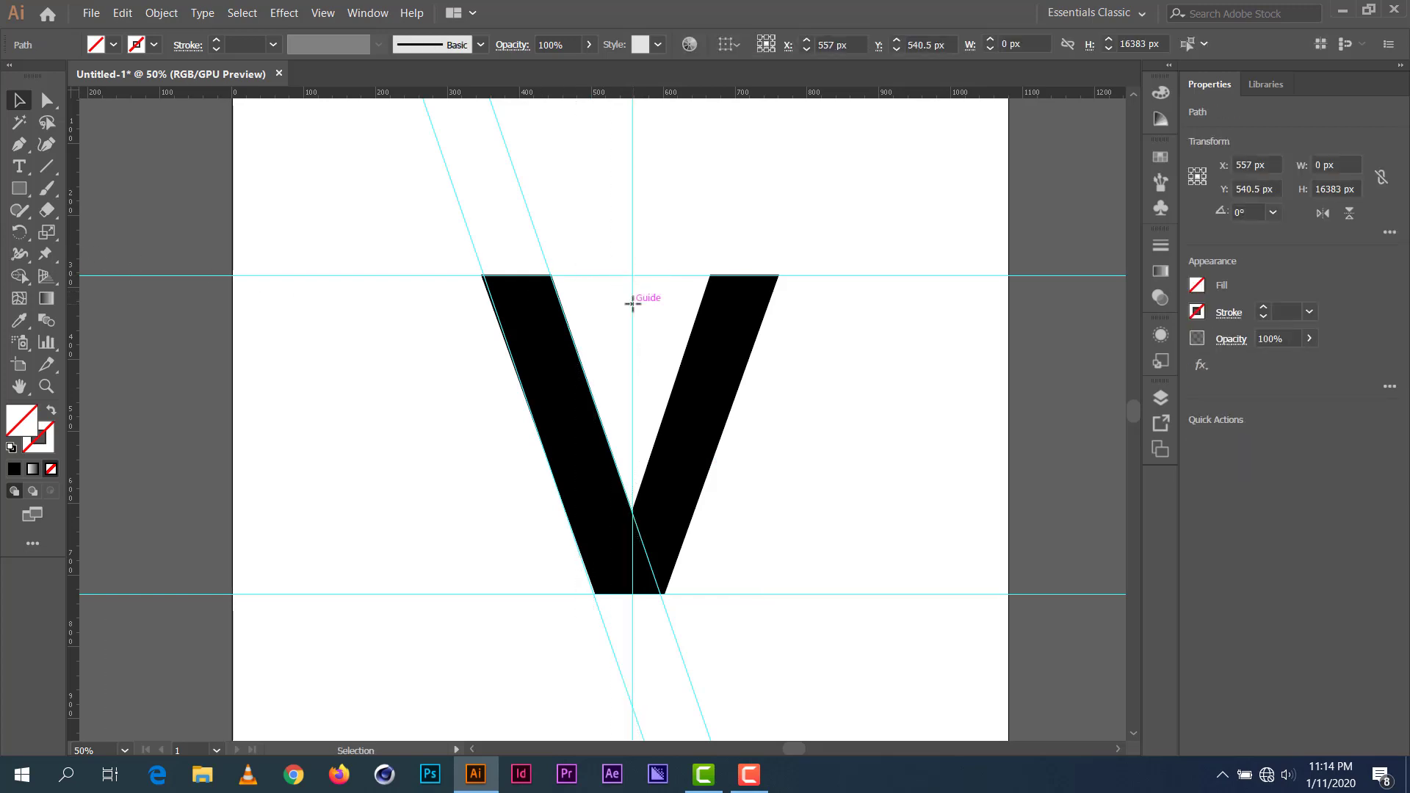
Step: Rotate the new vertical guide to -19° to match the V's right stroke
right_click(633, 304)
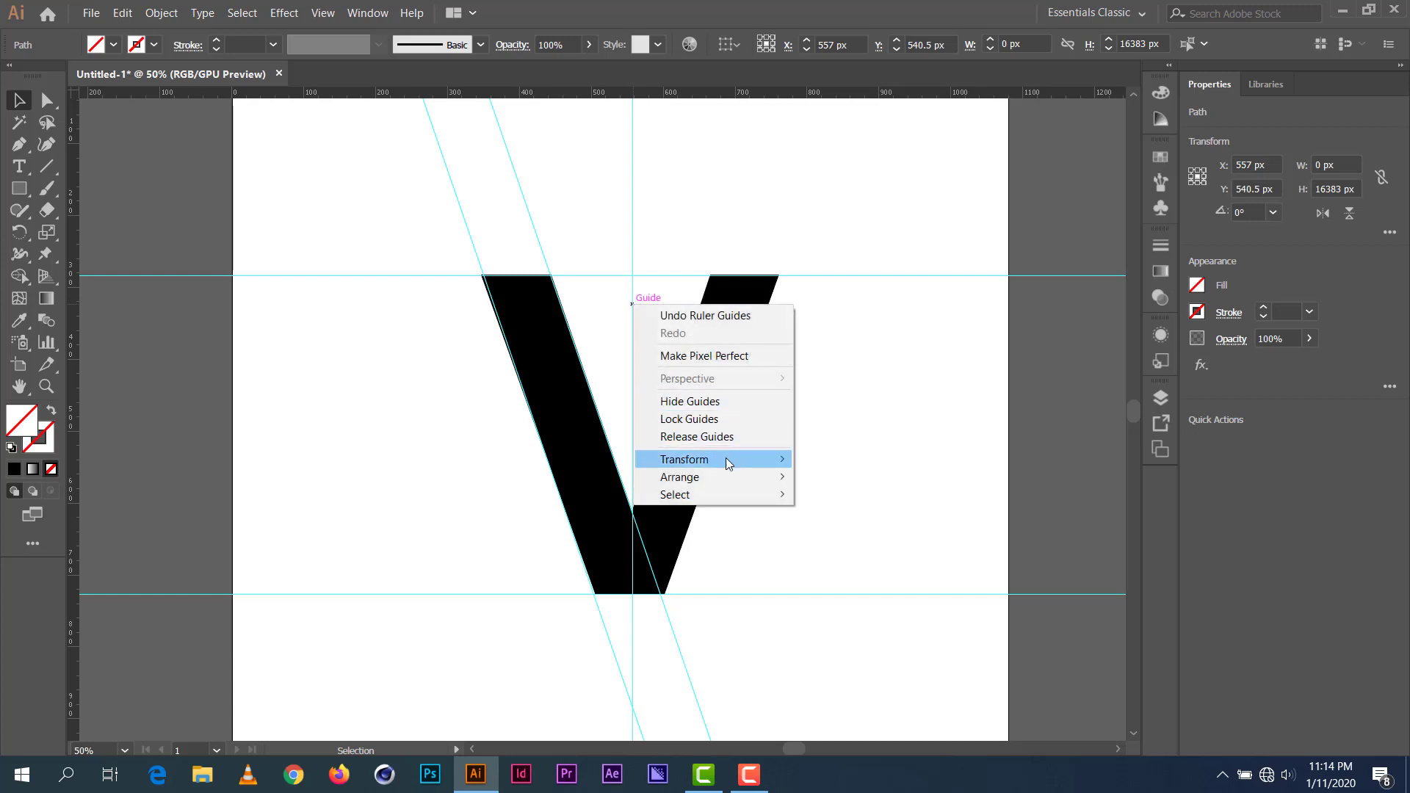
mouse_move(726, 458)
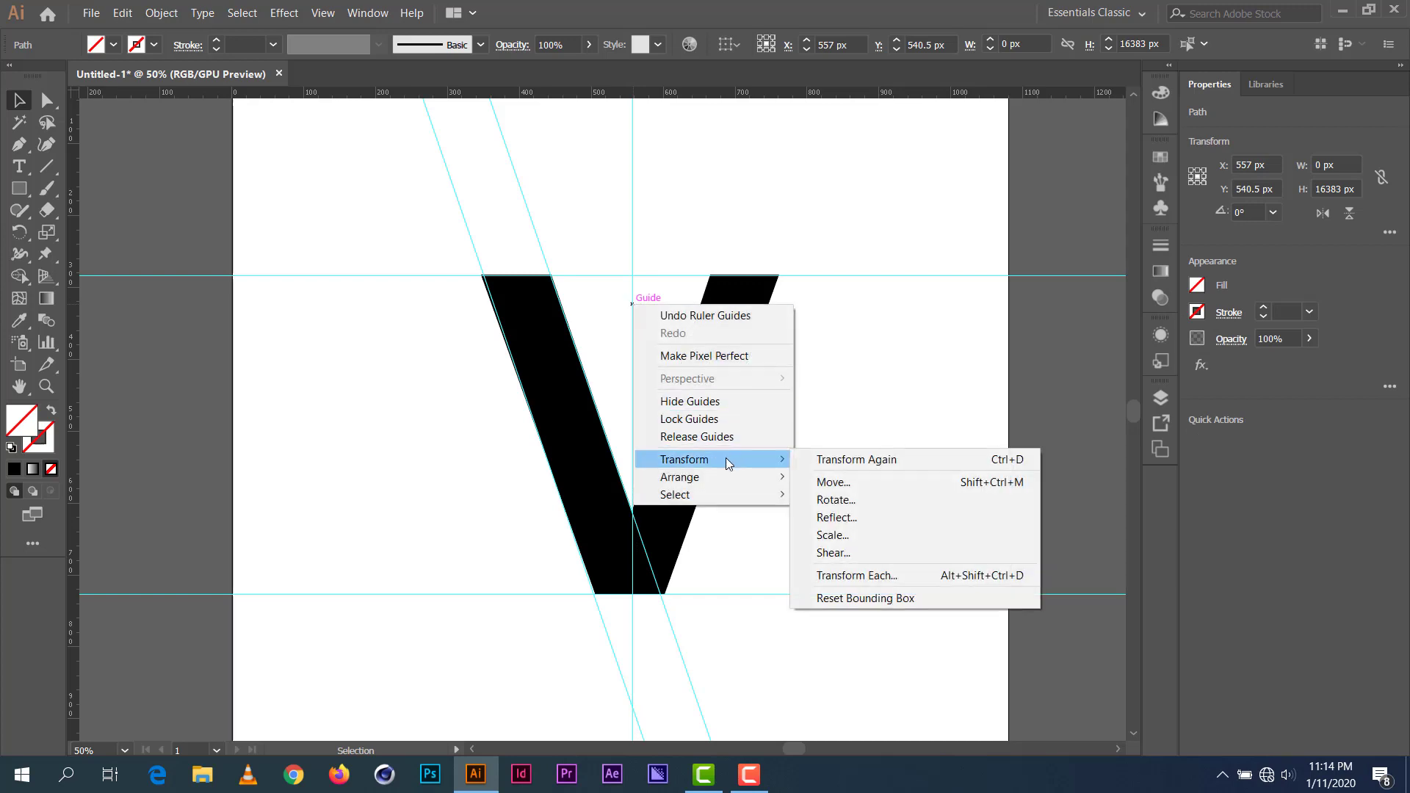
left_click(834, 500)
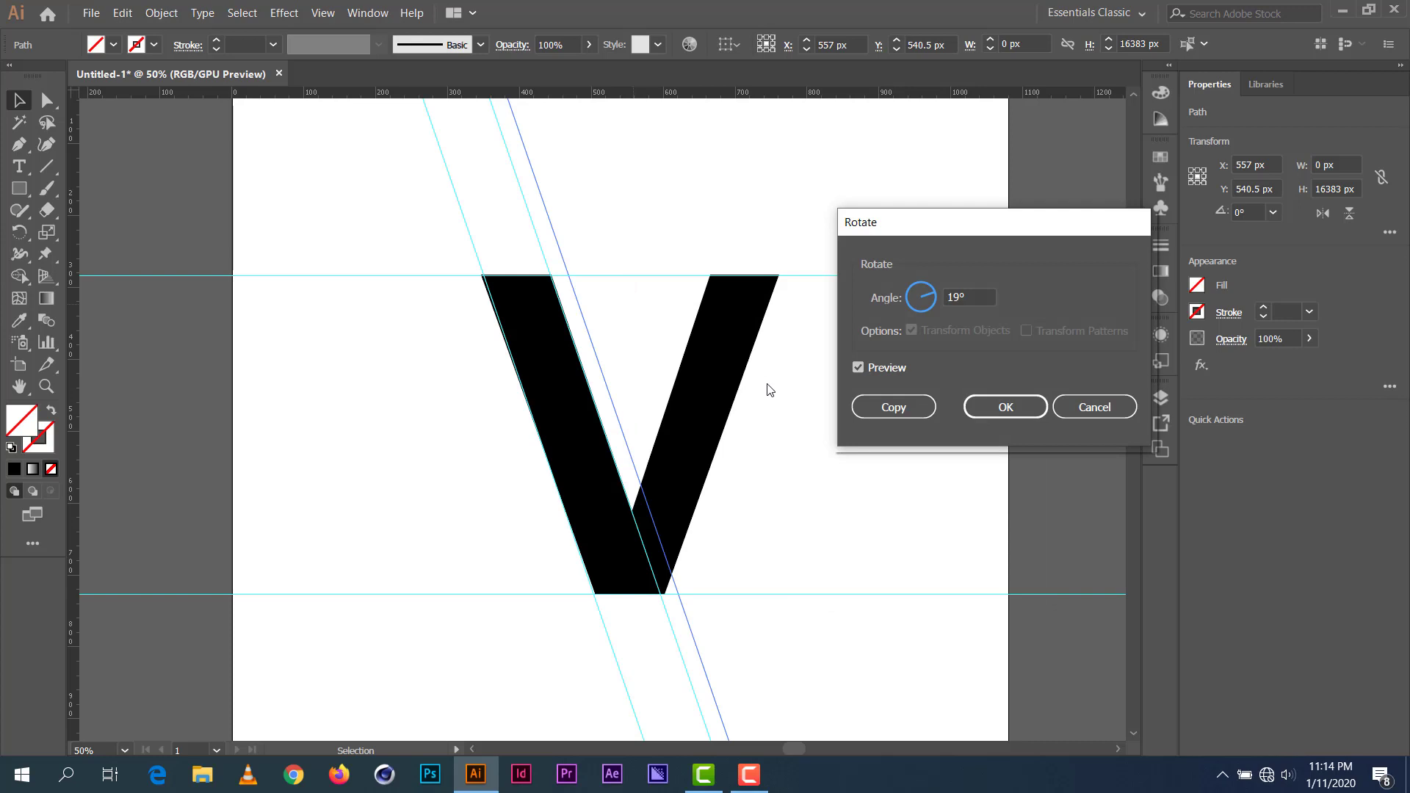
double_click(980, 301)
key("Down")
key("Down")
key("Down")
key("Down")
key("Down")
key("Down")
key("Down")
key("Down")
key("Down")
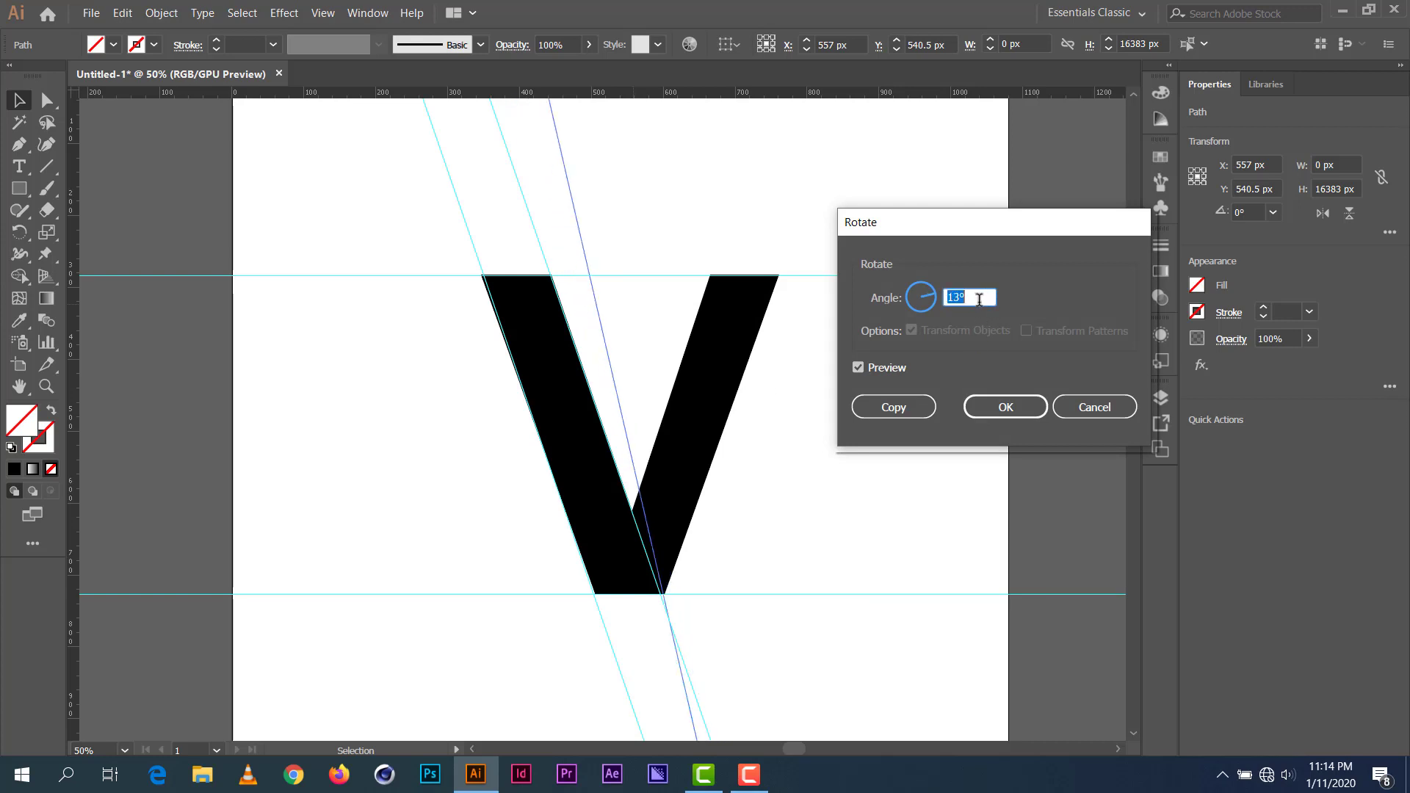
key("Down")
key("Down")
key("Down")
key("Down")
key("Down")
key("Down")
key("Down")
key("Down")
key("Down")
key("Down")
key("Down")
key("Down")
key("Down")
key("Down")
key("Down")
key("Down")
key("Down")
key("Down")
key("Down")
key("Down")
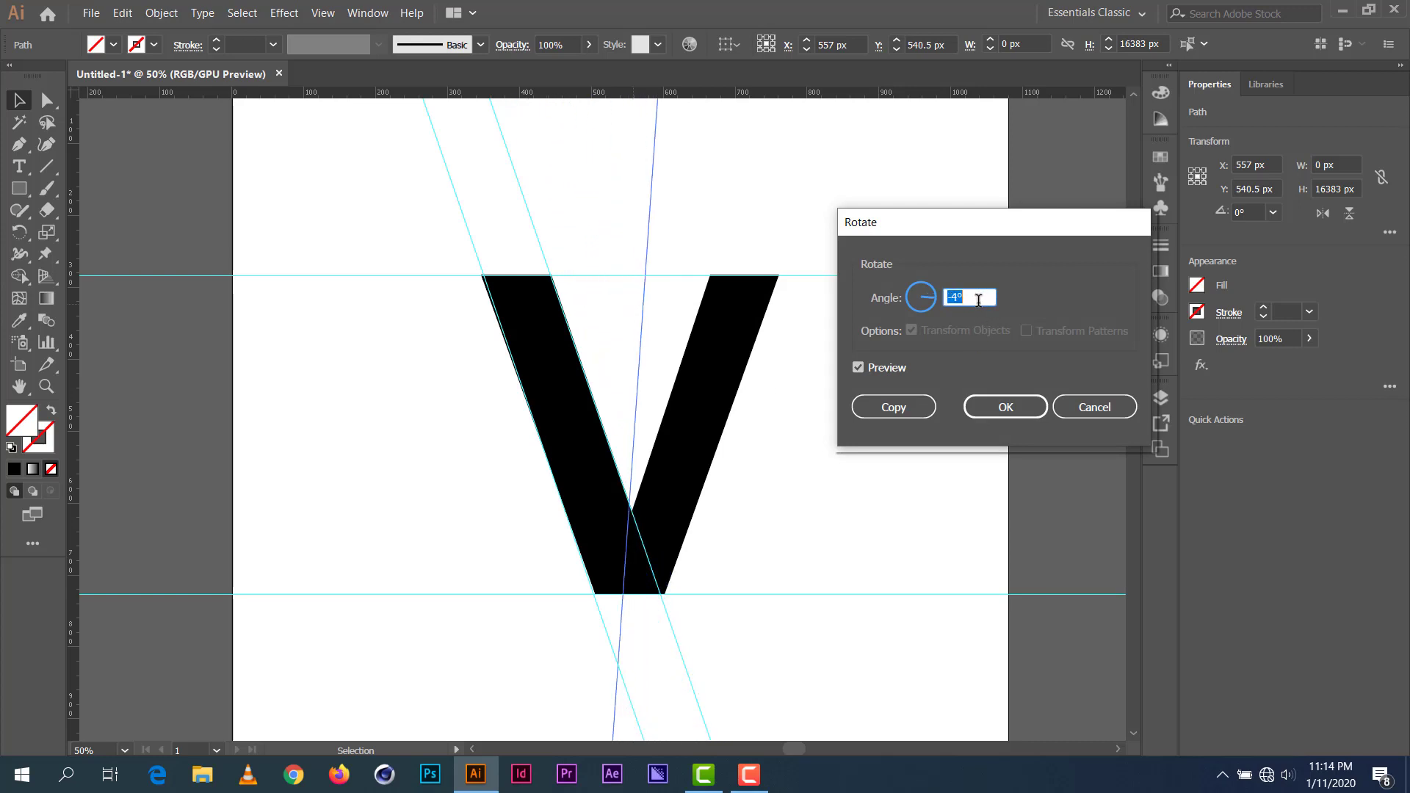
key("Down")
key("Down")
key("Down")
key("Down")
key("Down")
key("Down")
key("Down")
key("Down")
key("Down")
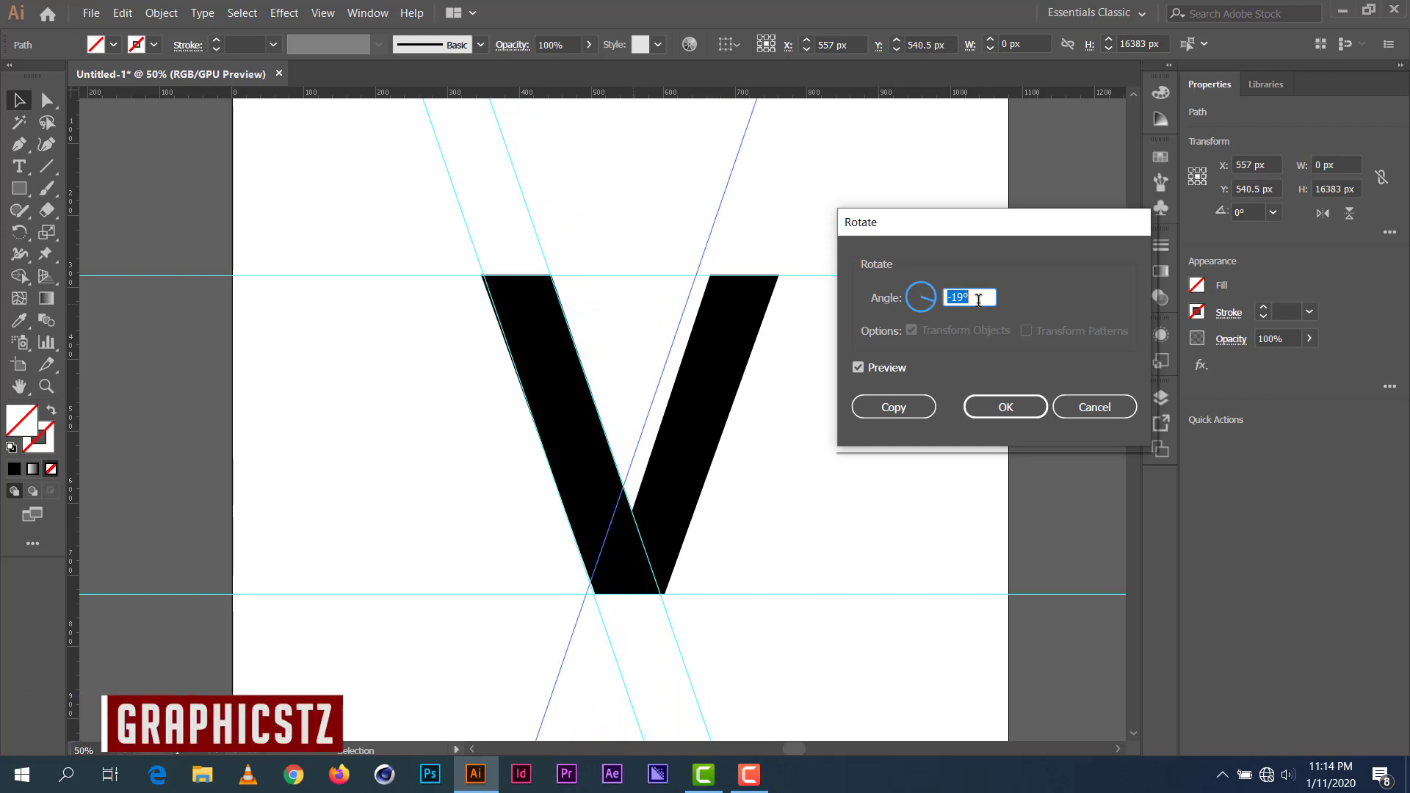
key("Up")
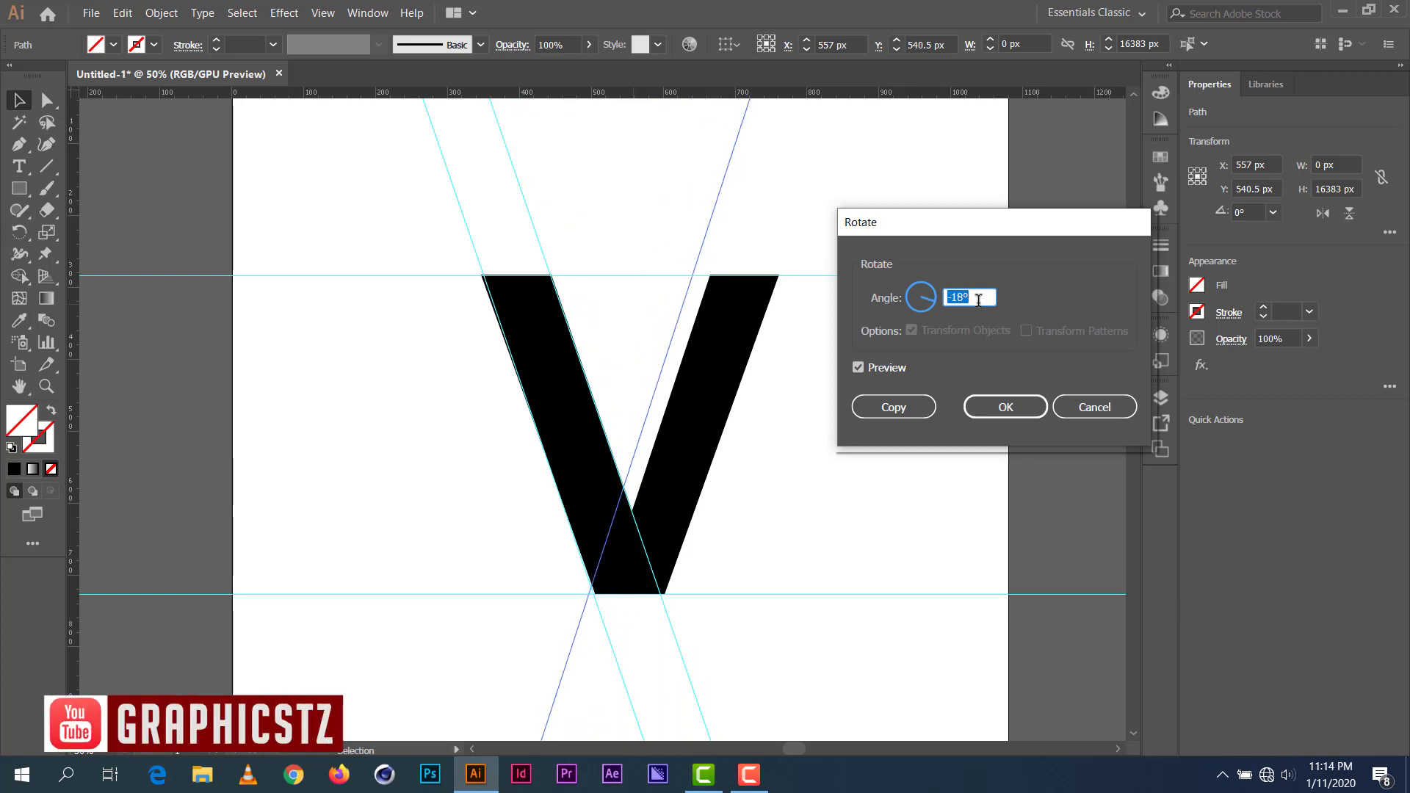
key("Down")
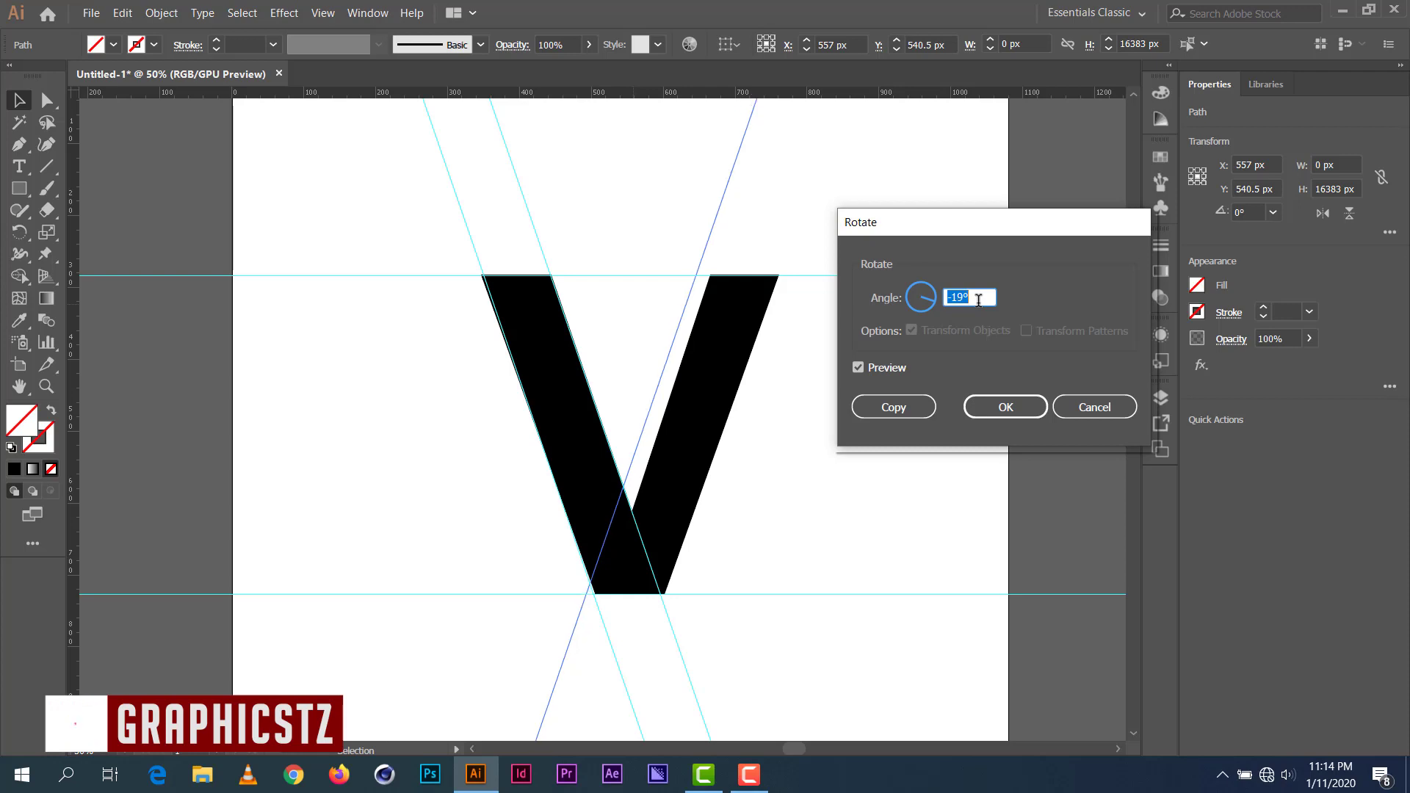
left_click(978, 405)
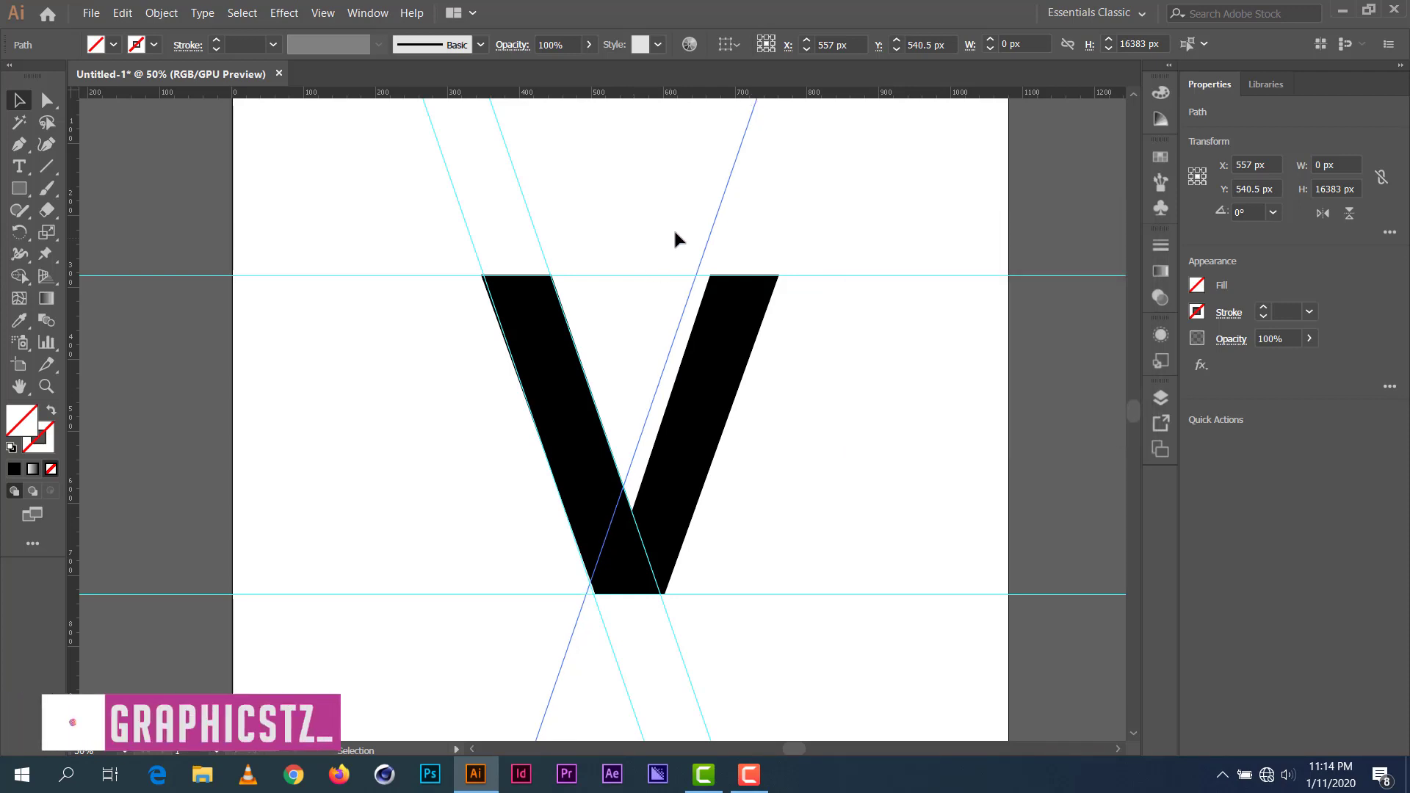
Step: Slide the -19° guide right toward the V's right stroke
left_click_drag(711, 226, 726, 226)
scroll(727, 225, "up", 3)
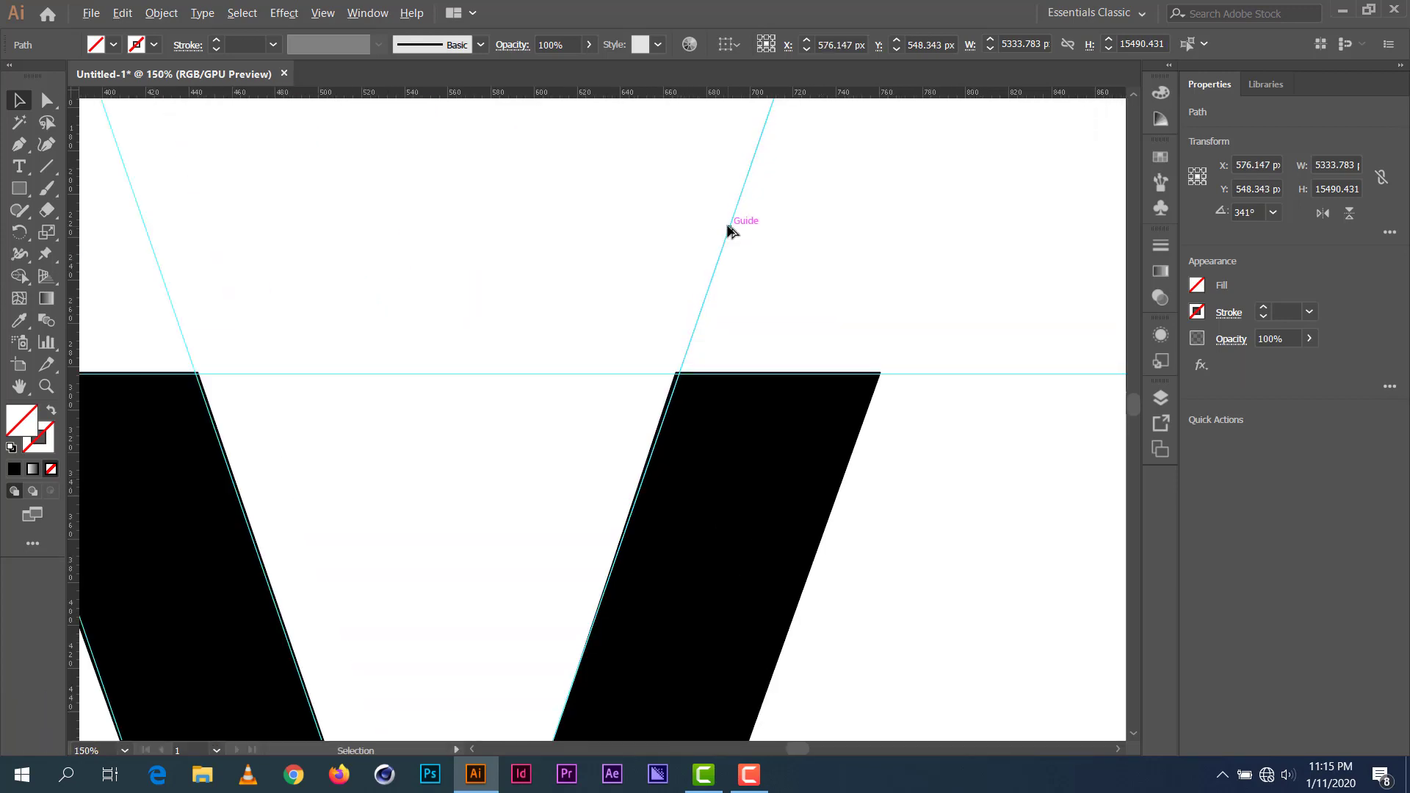
scroll(727, 228, "down", 1)
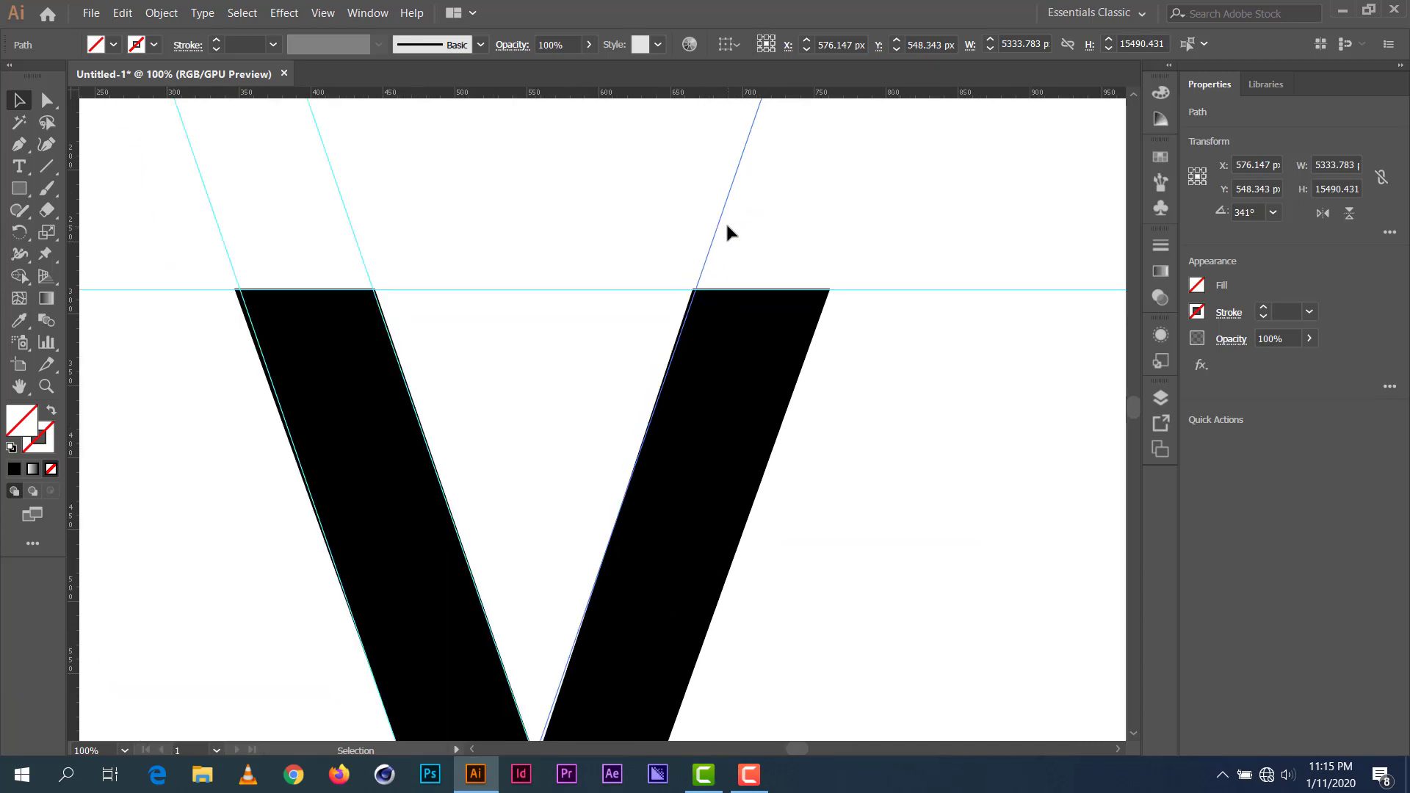
scroll(725, 222, "down", 1)
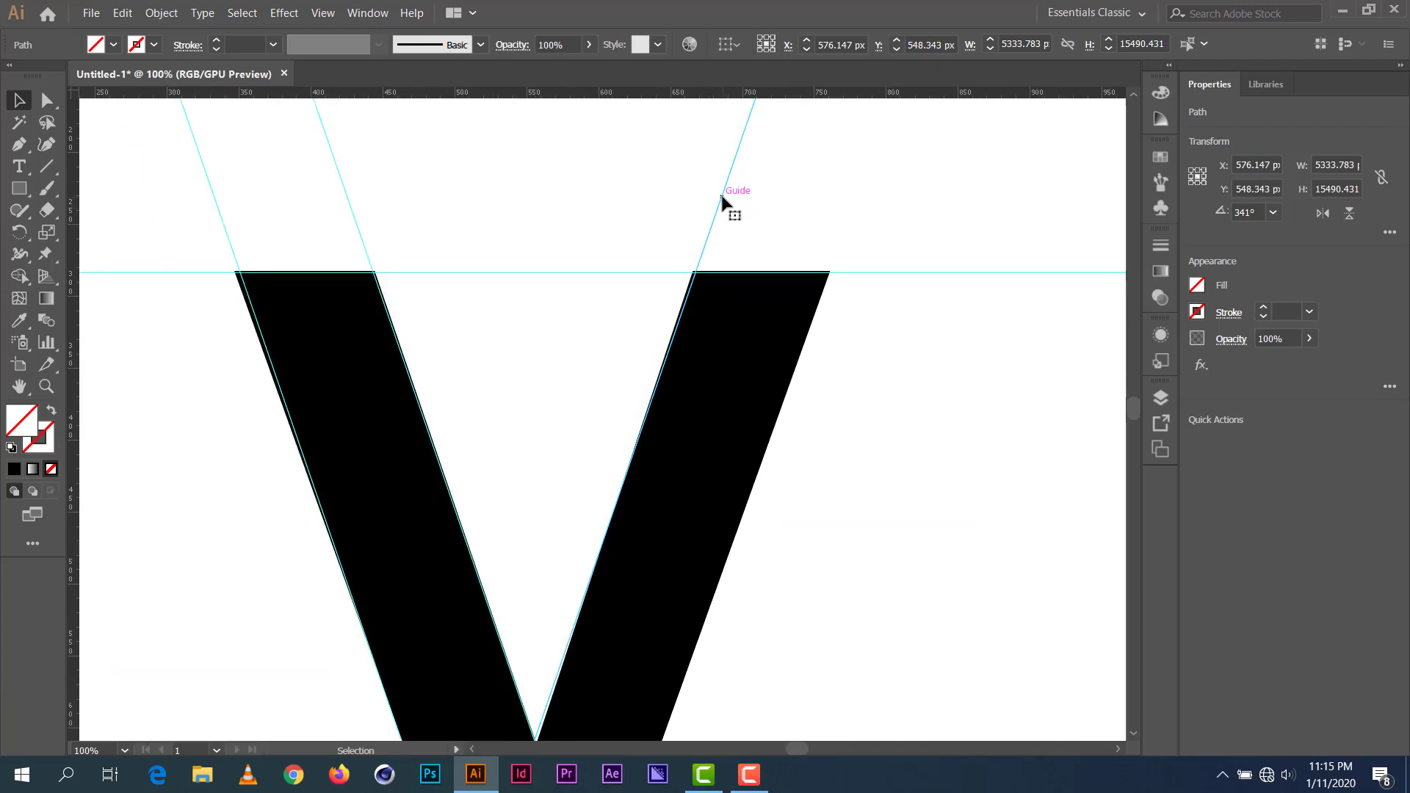
Step: Rotate the tilted line with the angle set to 0° so it stays on the right stroke's inner edge
right_click(722, 196)
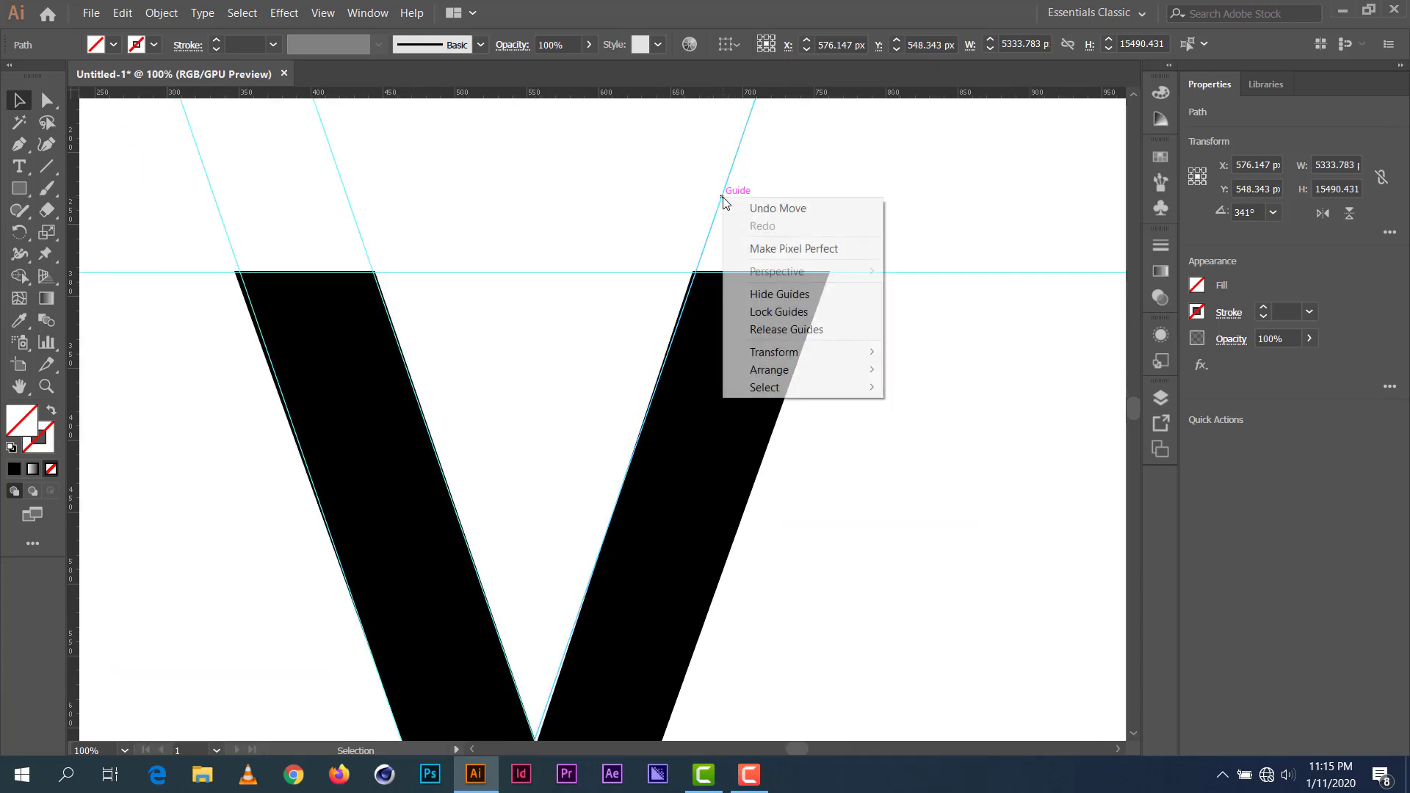
left_click(783, 353)
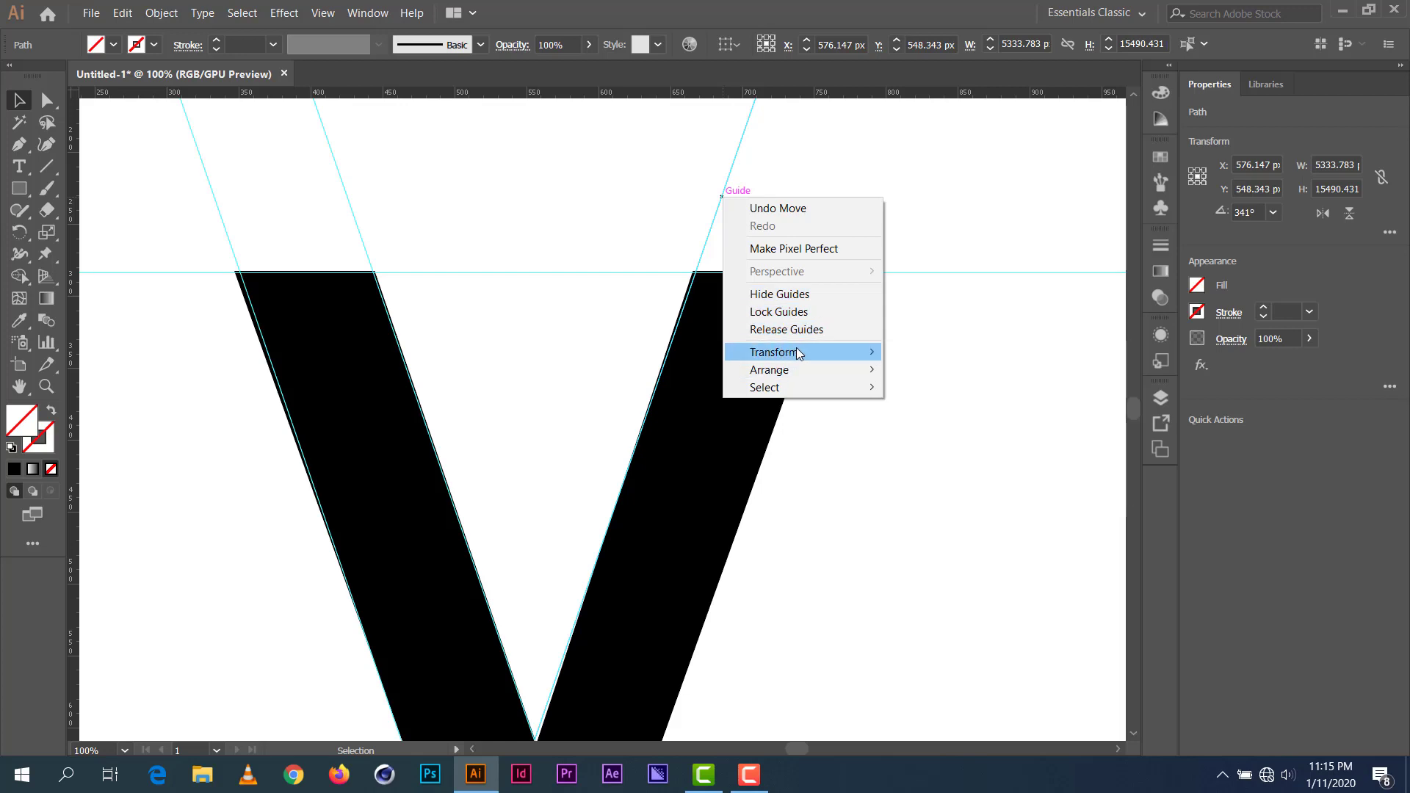
left_click(922, 392)
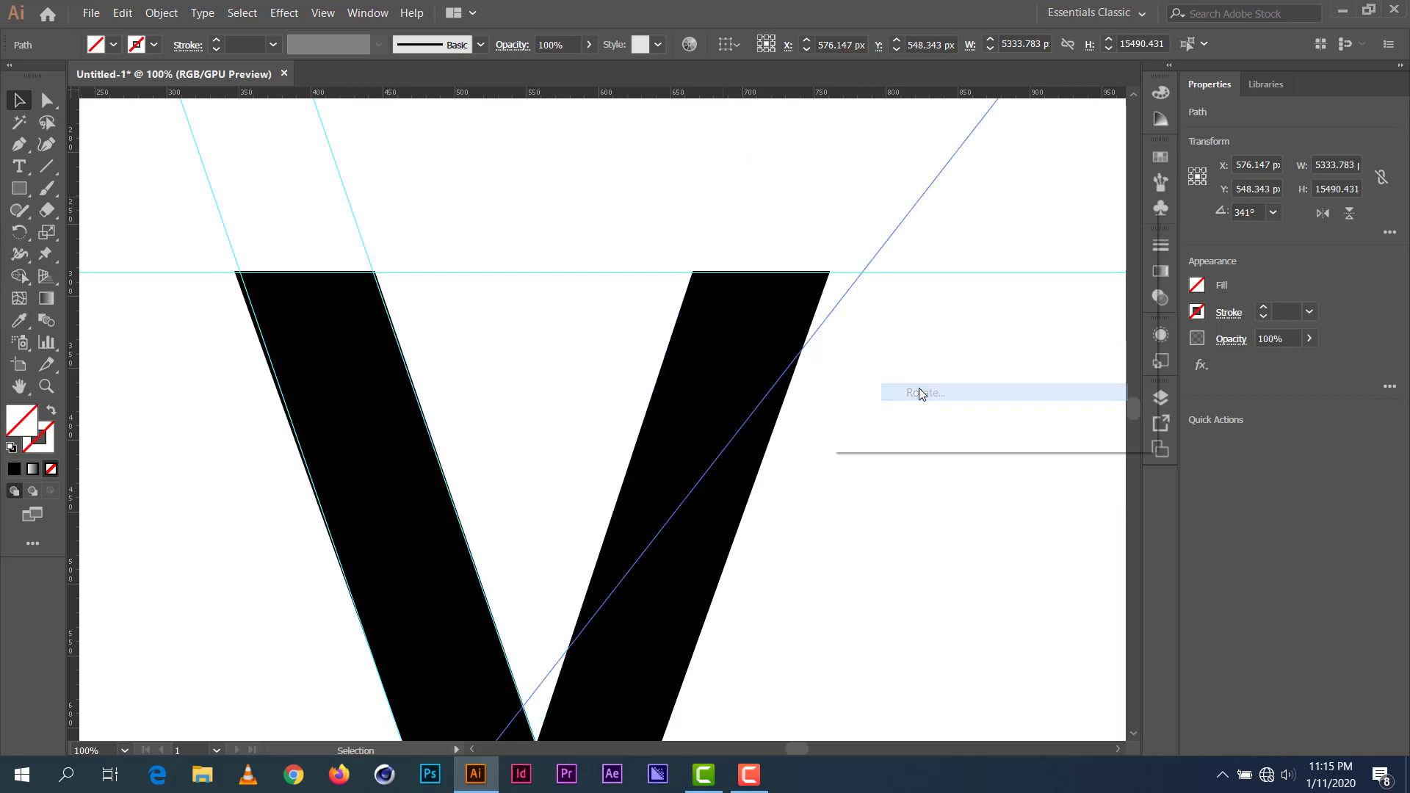
double_click(975, 295)
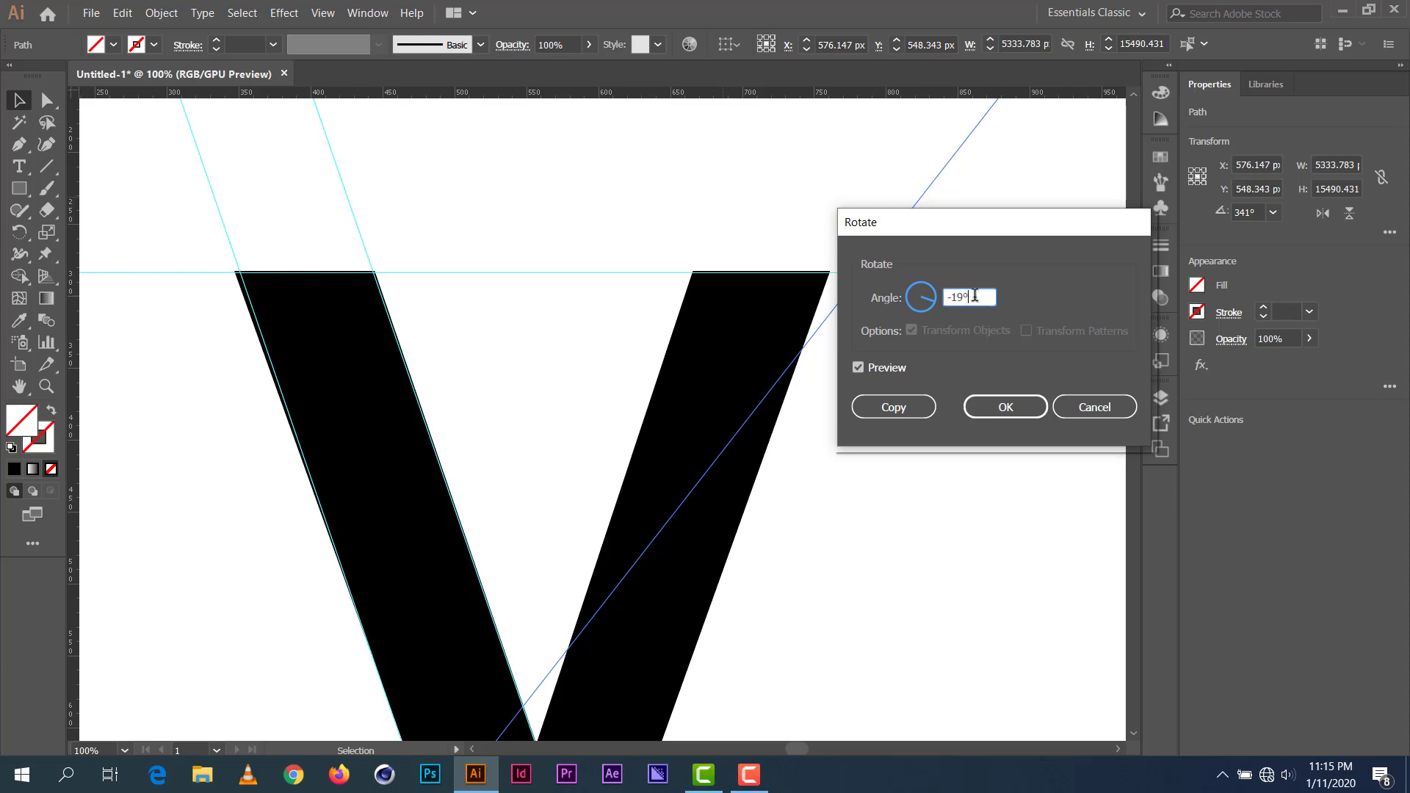
key("Up")
key("Up")
key("Up")
key("Up")
key("Up")
key("Up")
key("Up")
key("Up")
key("Up")
key("Up")
key("Up")
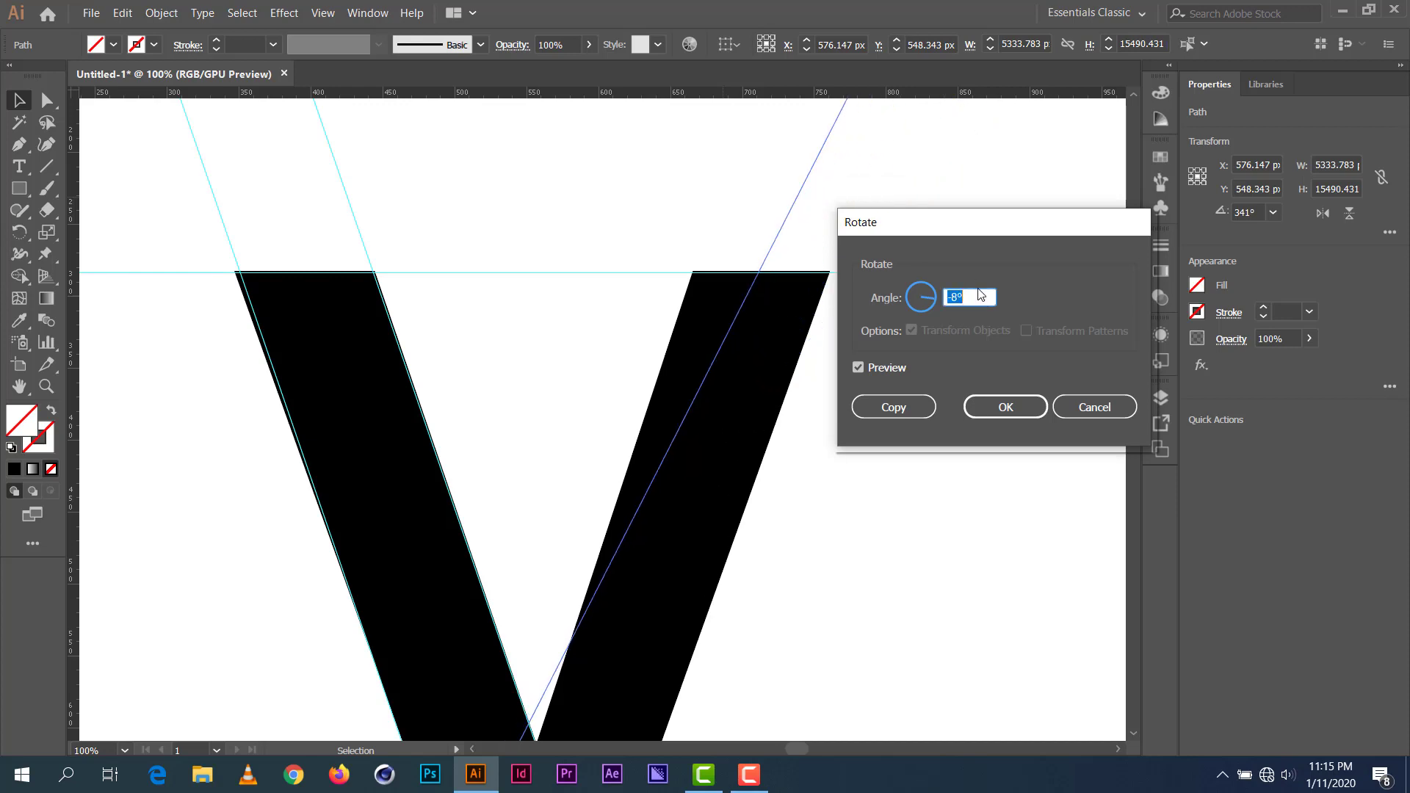
key("Up")
key("Up")
key("Up")
key("Up")
key("Up")
key("Up")
key("Up")
key("Up")
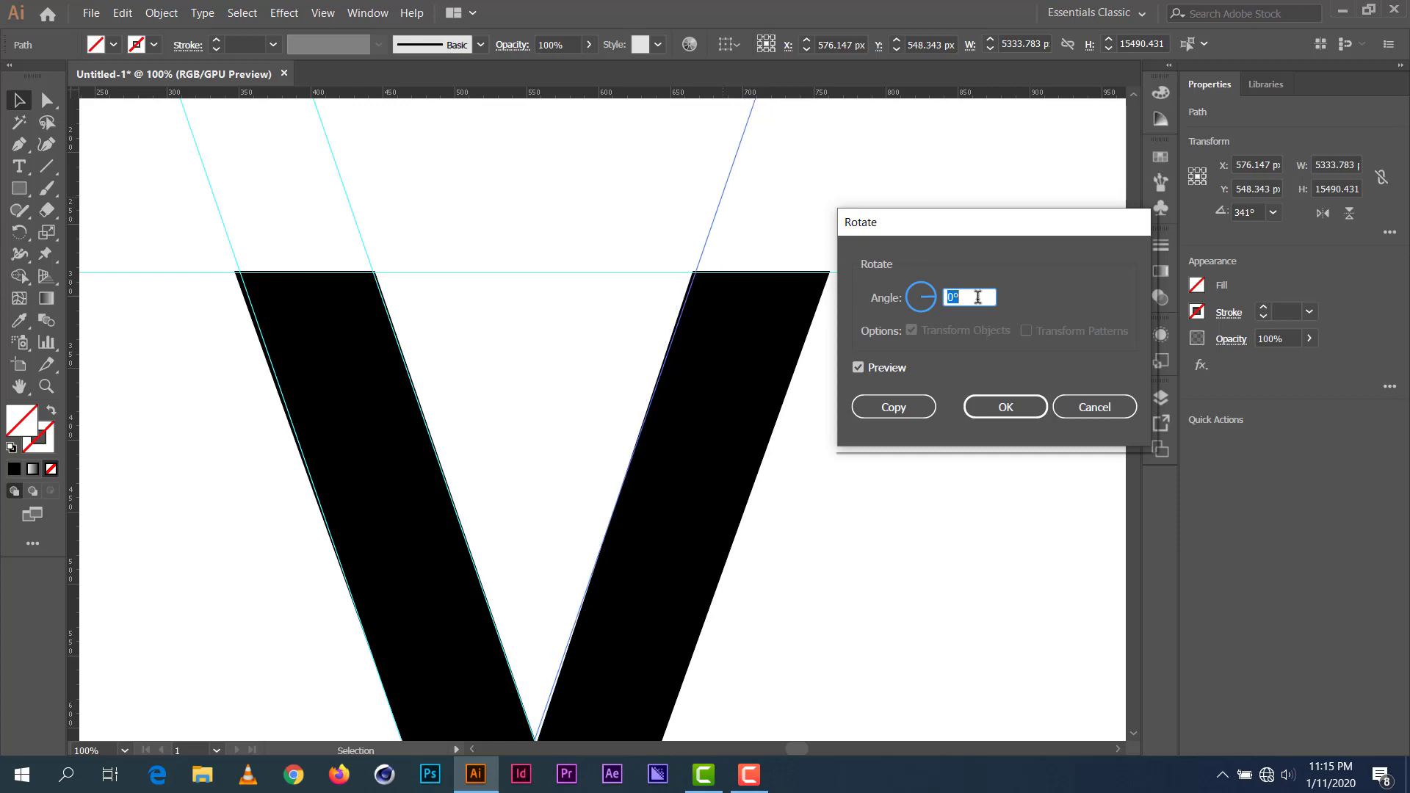
key("Up")
key("Down")
left_click(972, 408)
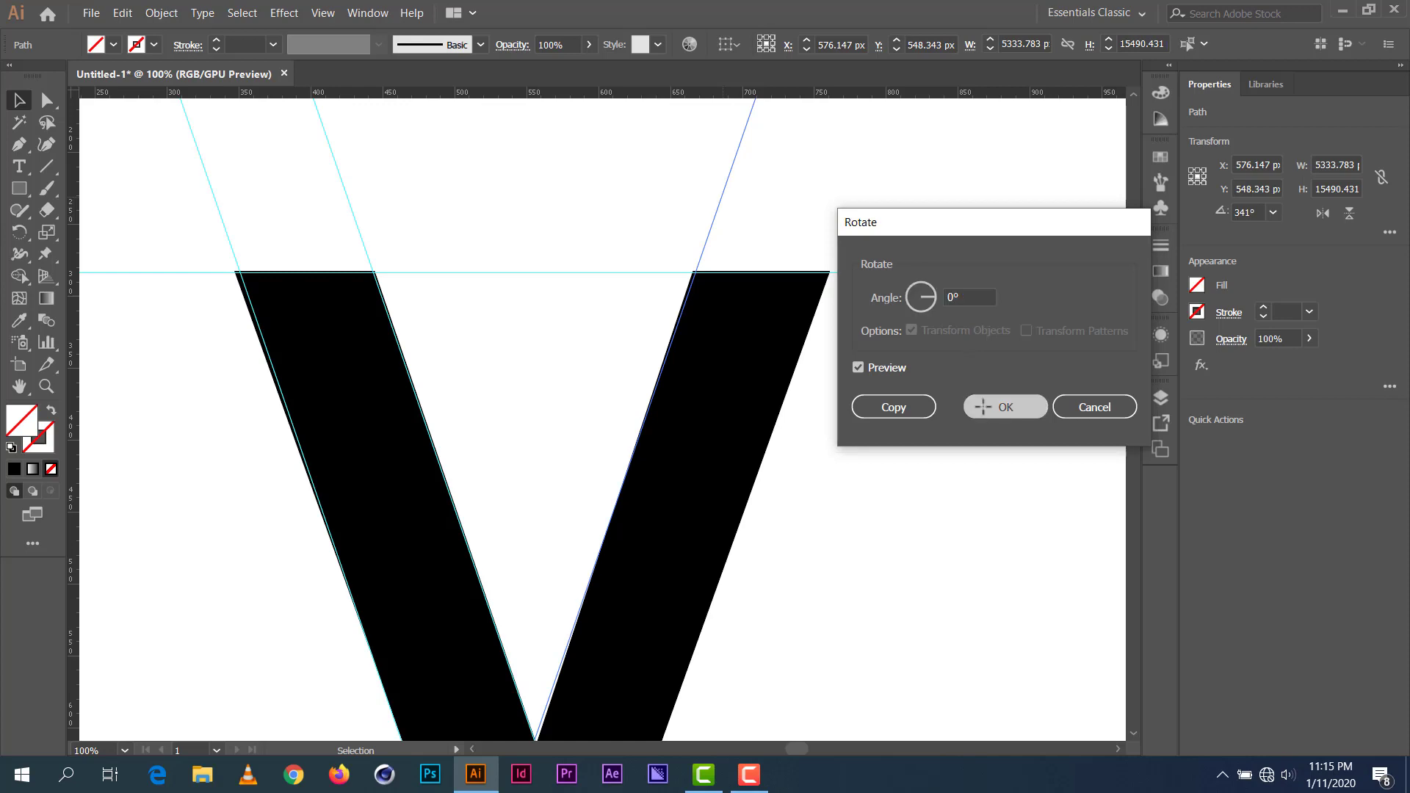
scroll(743, 328, "down", 1)
scroll(740, 321, "up", 1)
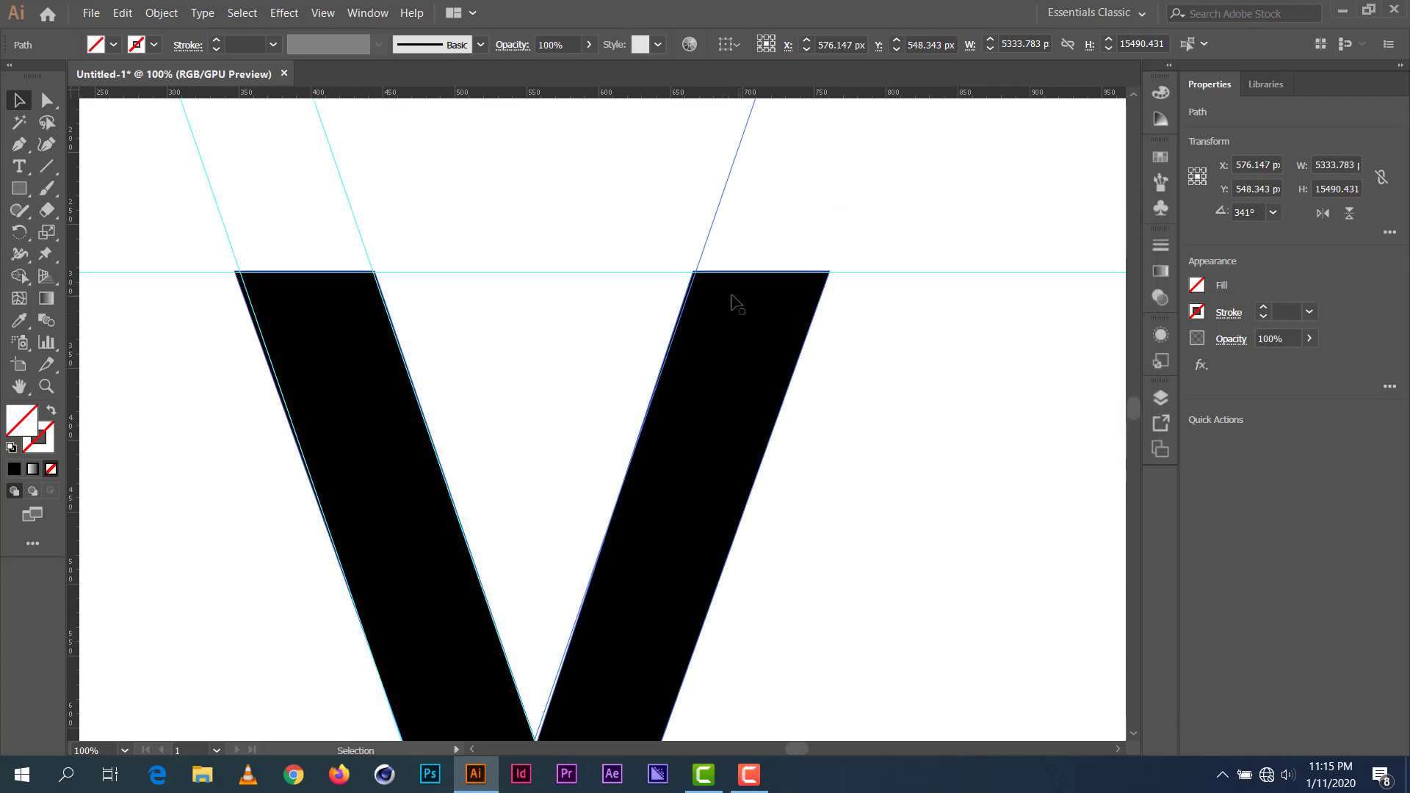
key("ctrl")
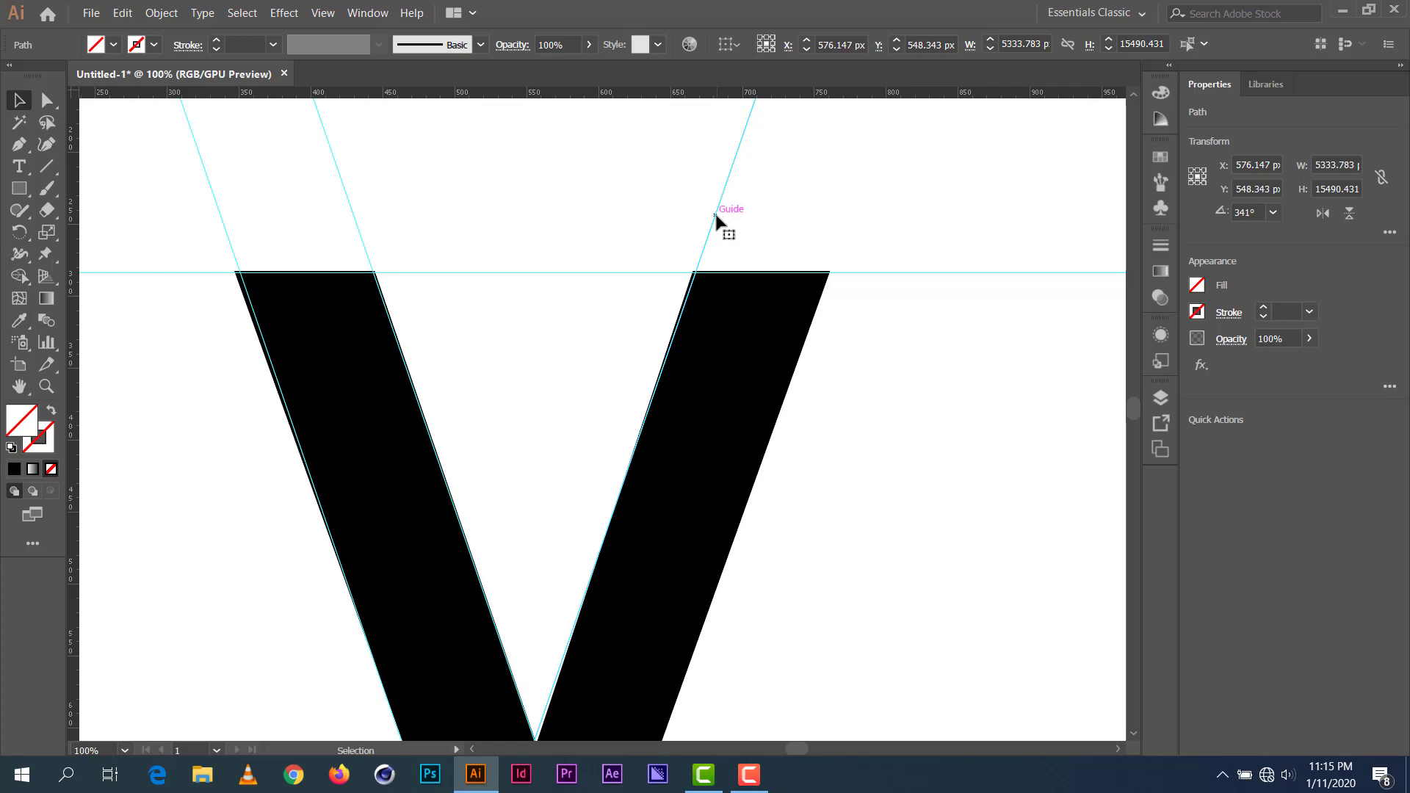
Step: Move a -19° line onto the outer edge of the V's right stroke and fine-tune it
left_click_drag(717, 219, 837, 246)
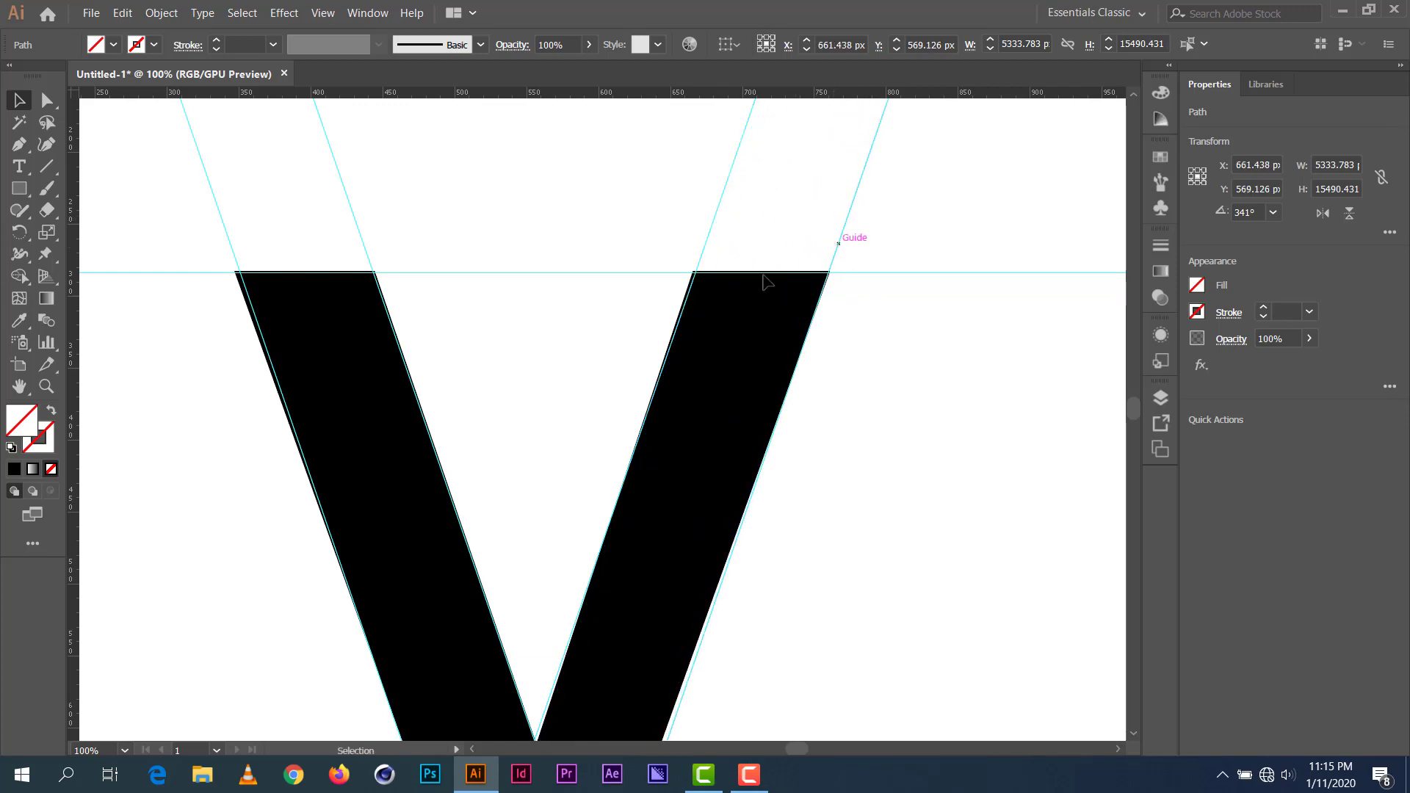
scroll(686, 332, "down", 5)
scroll(688, 338, "down", 2)
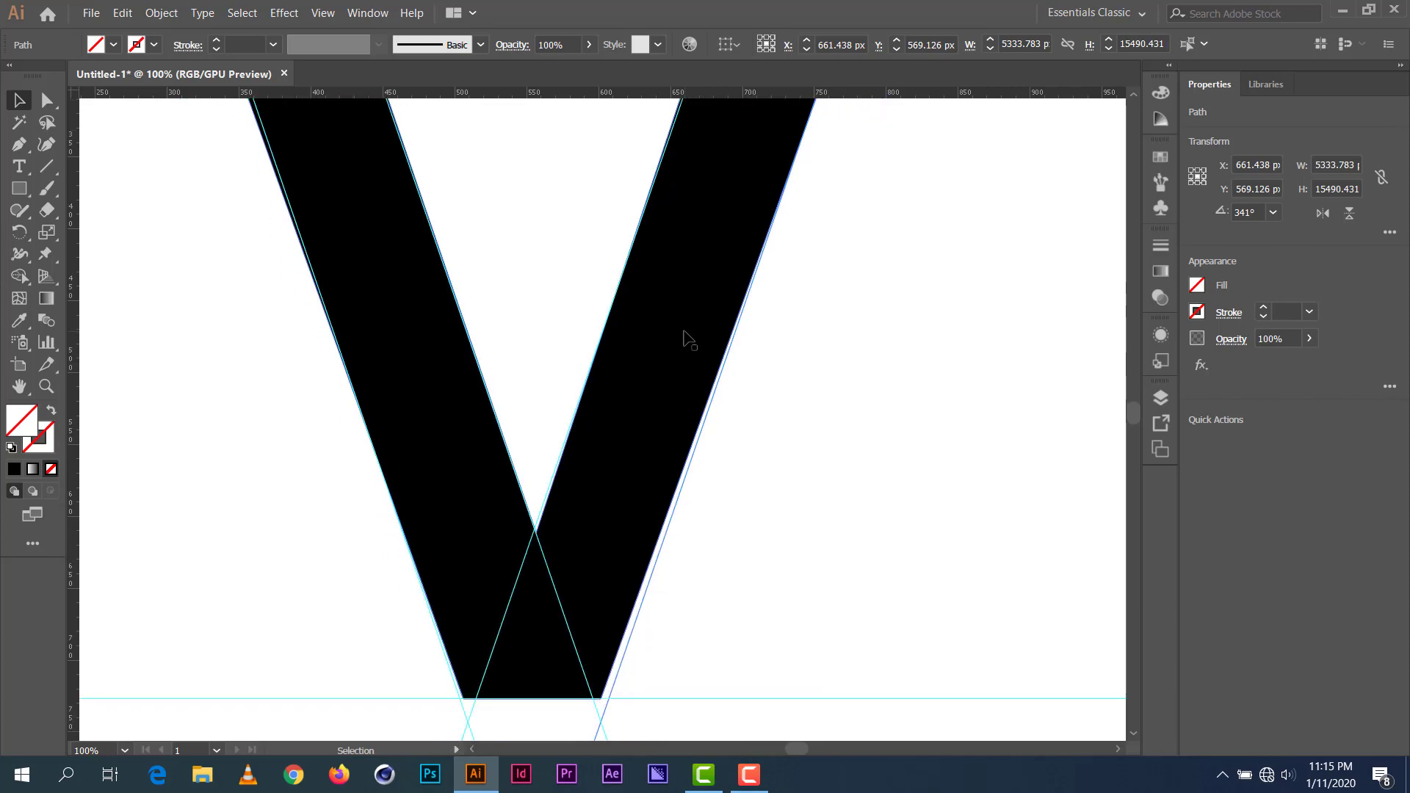
scroll(688, 339, "up", 4)
scroll(708, 330, "up", 1)
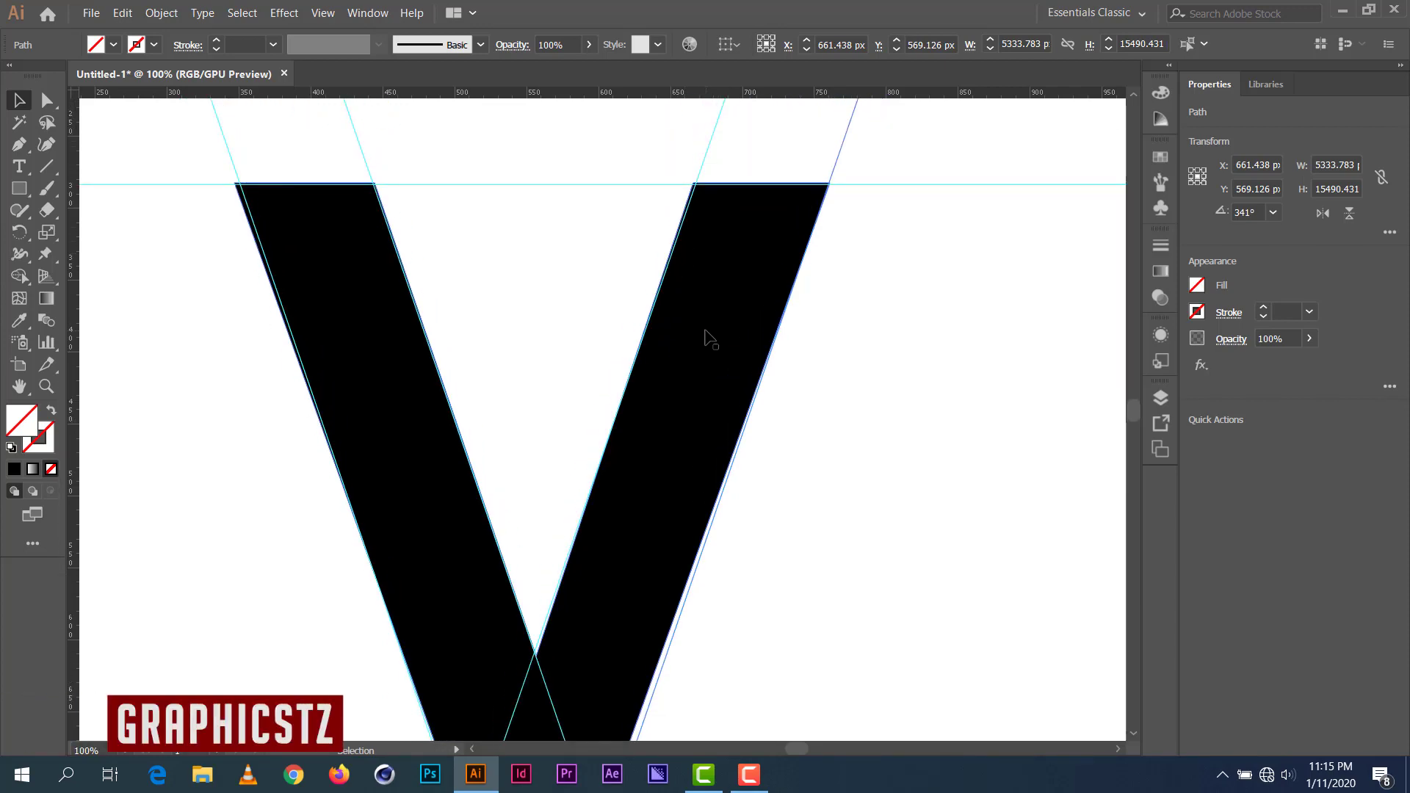
scroll(708, 331, "down", 3)
scroll(708, 338, "down", 1)
scroll(709, 337, "up", 1)
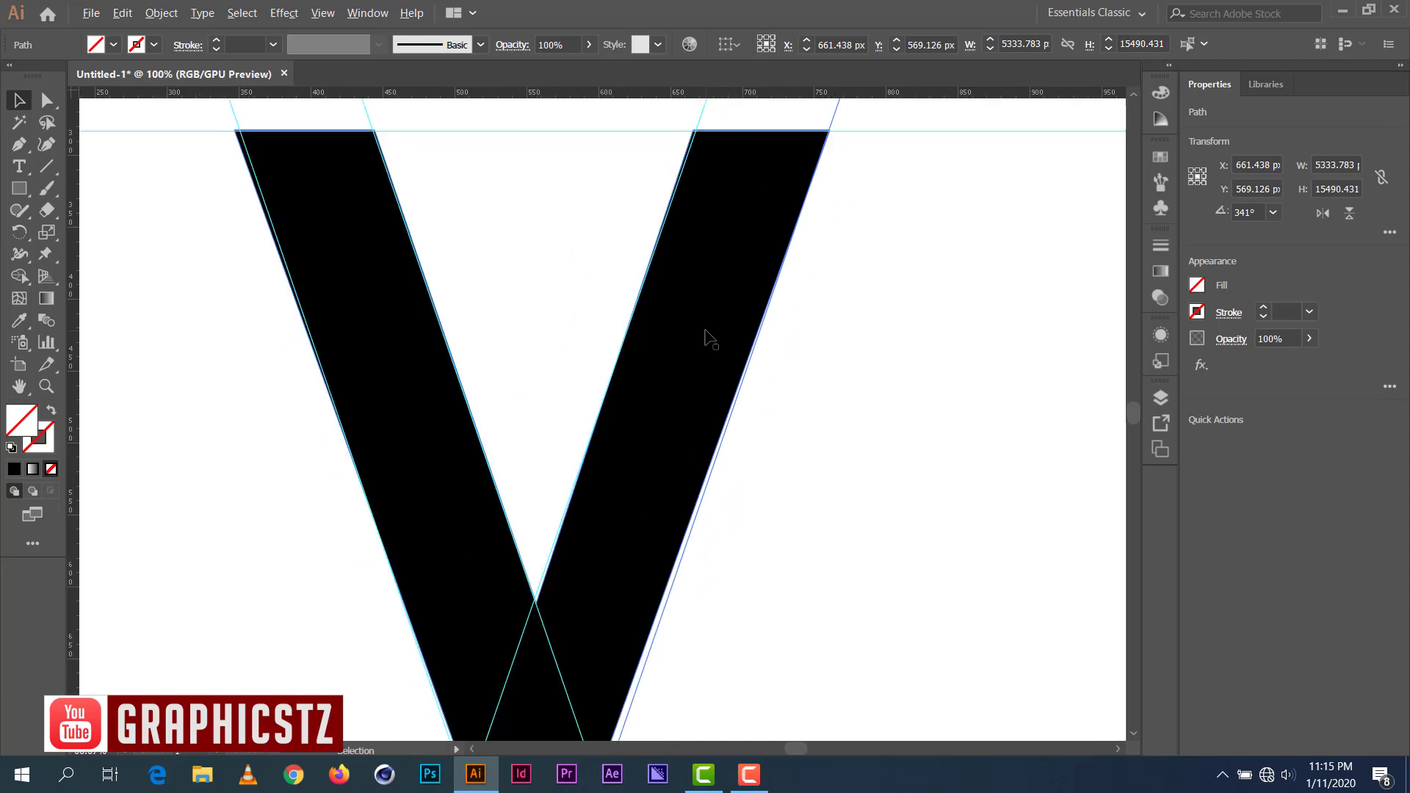
scroll(709, 338, "down", 1)
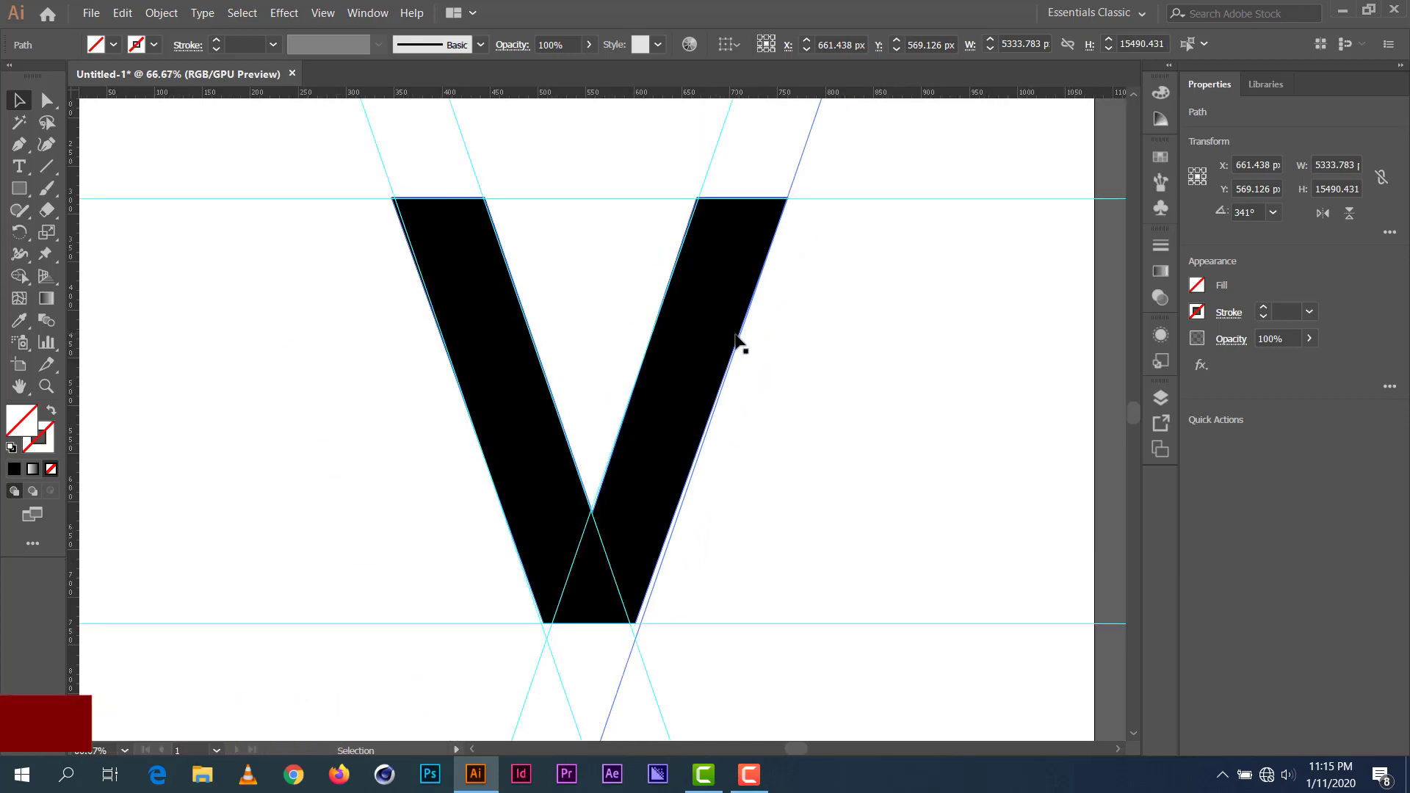
left_click_drag(738, 345, 730, 346)
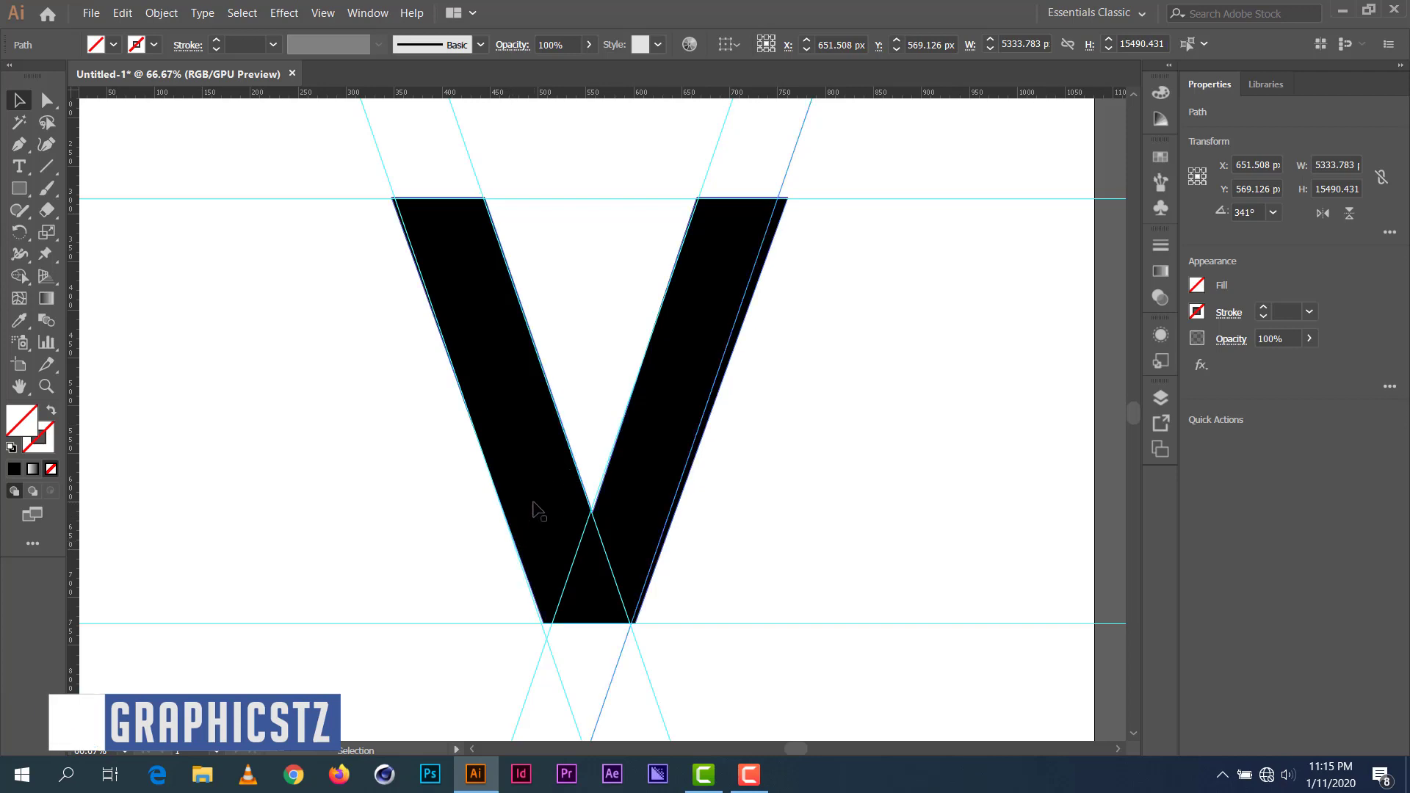
scroll(533, 503, "up", 3)
scroll(534, 501, "down", 3)
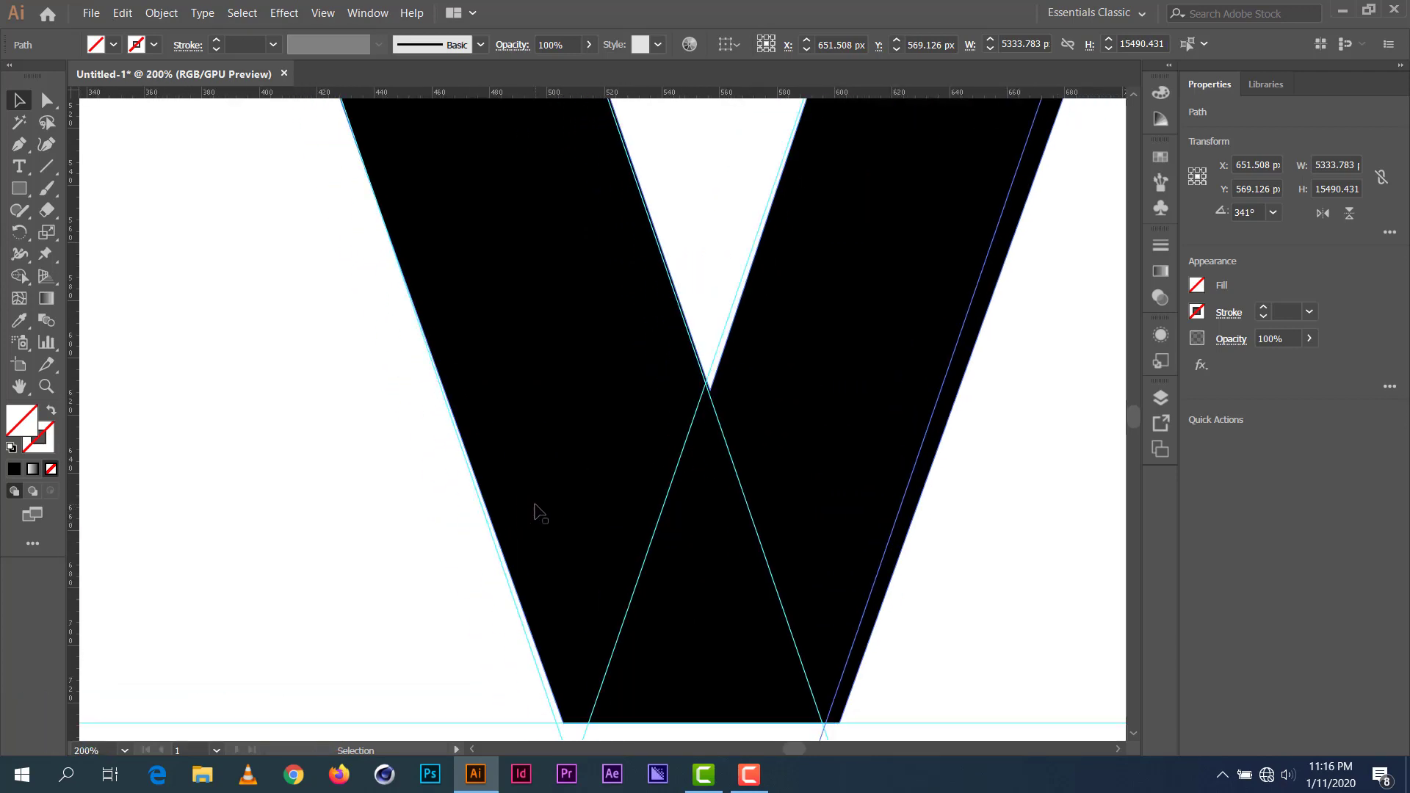
scroll(540, 506, "down", 1)
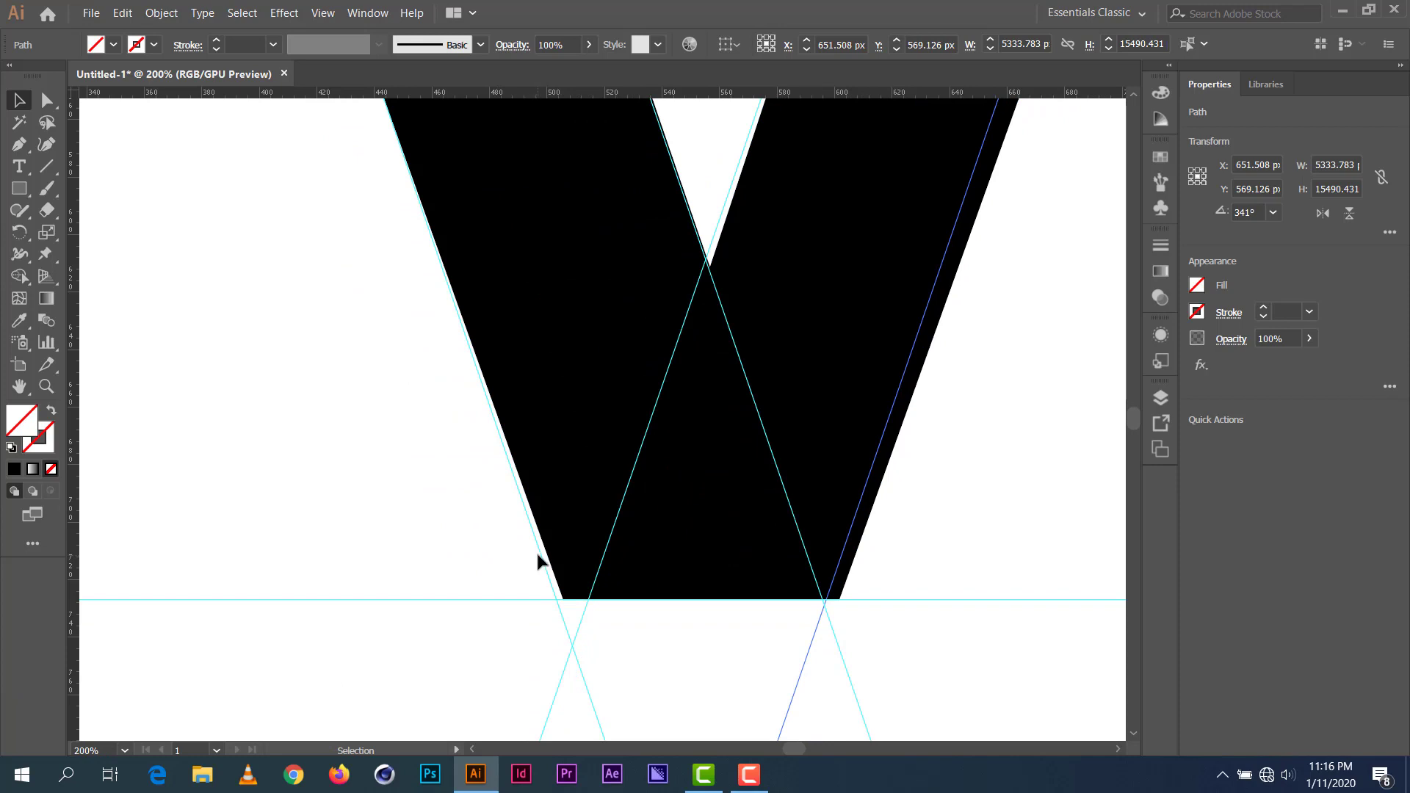
Step: Adjust the left and right diagonal guides so each sits exactly on a stroke edge
left_click_drag(541, 560, 572, 553)
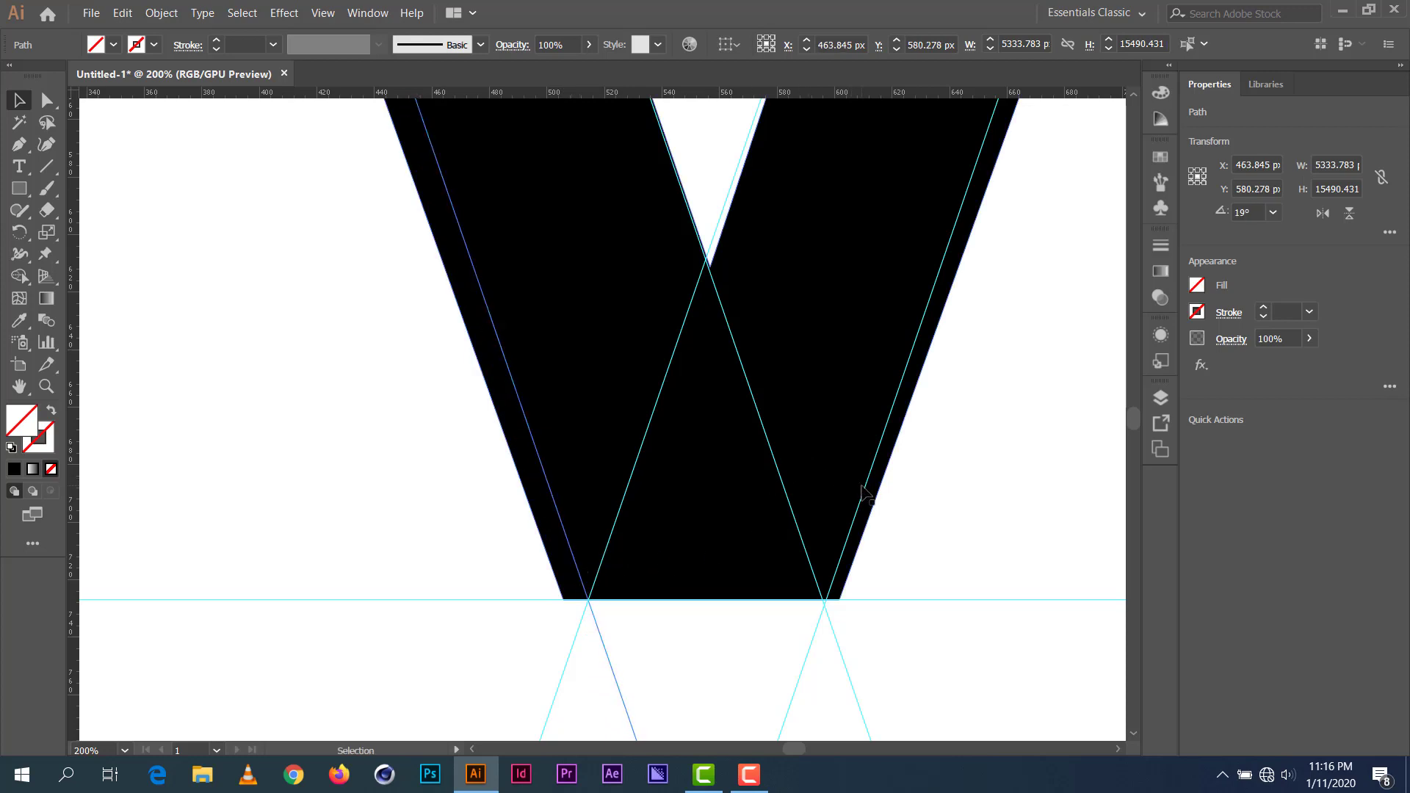
left_click_drag(863, 491, 861, 498)
scroll(730, 495, "up", 5)
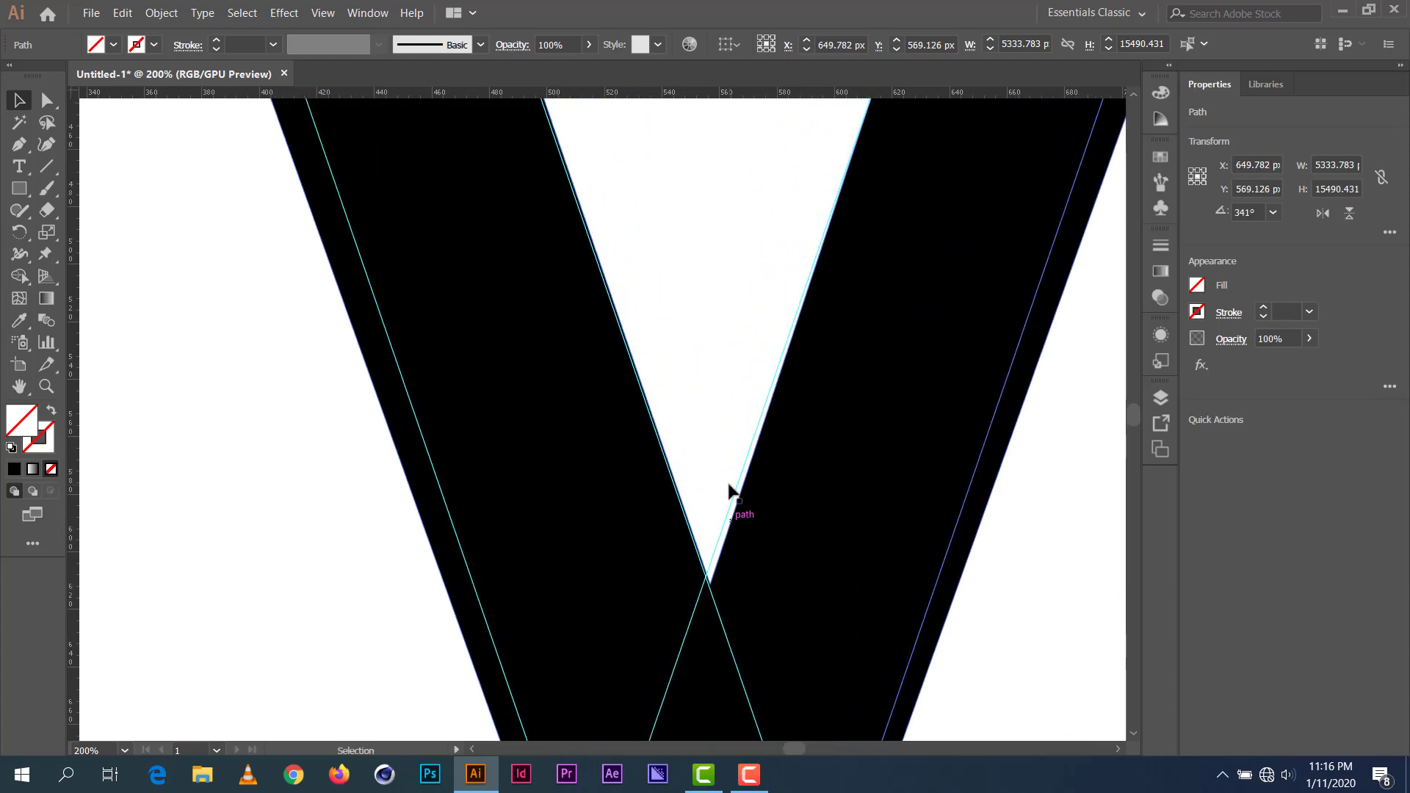
scroll(729, 485, "down", 4)
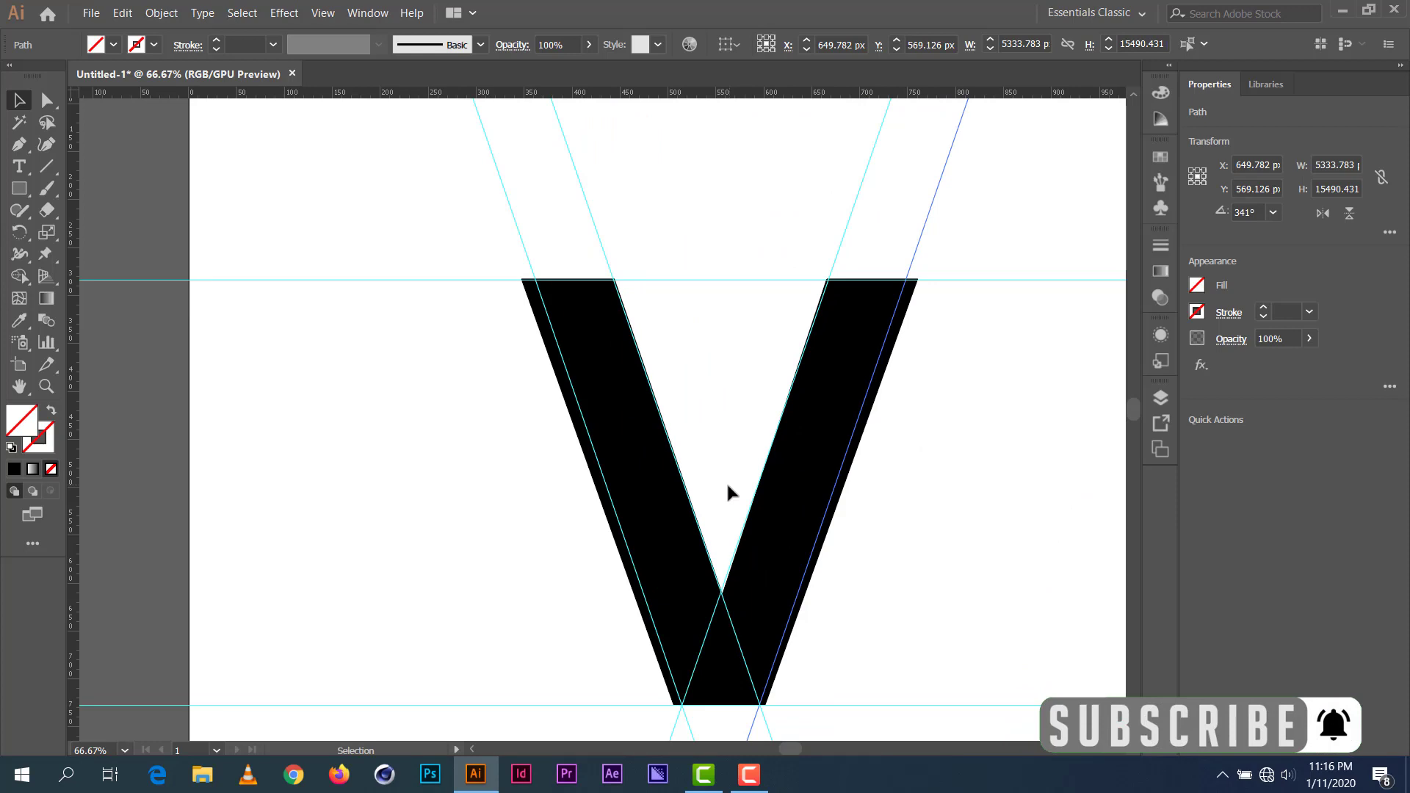
Step: Delete the black V, keeping its guides, and pan the view
left_click(621, 472)
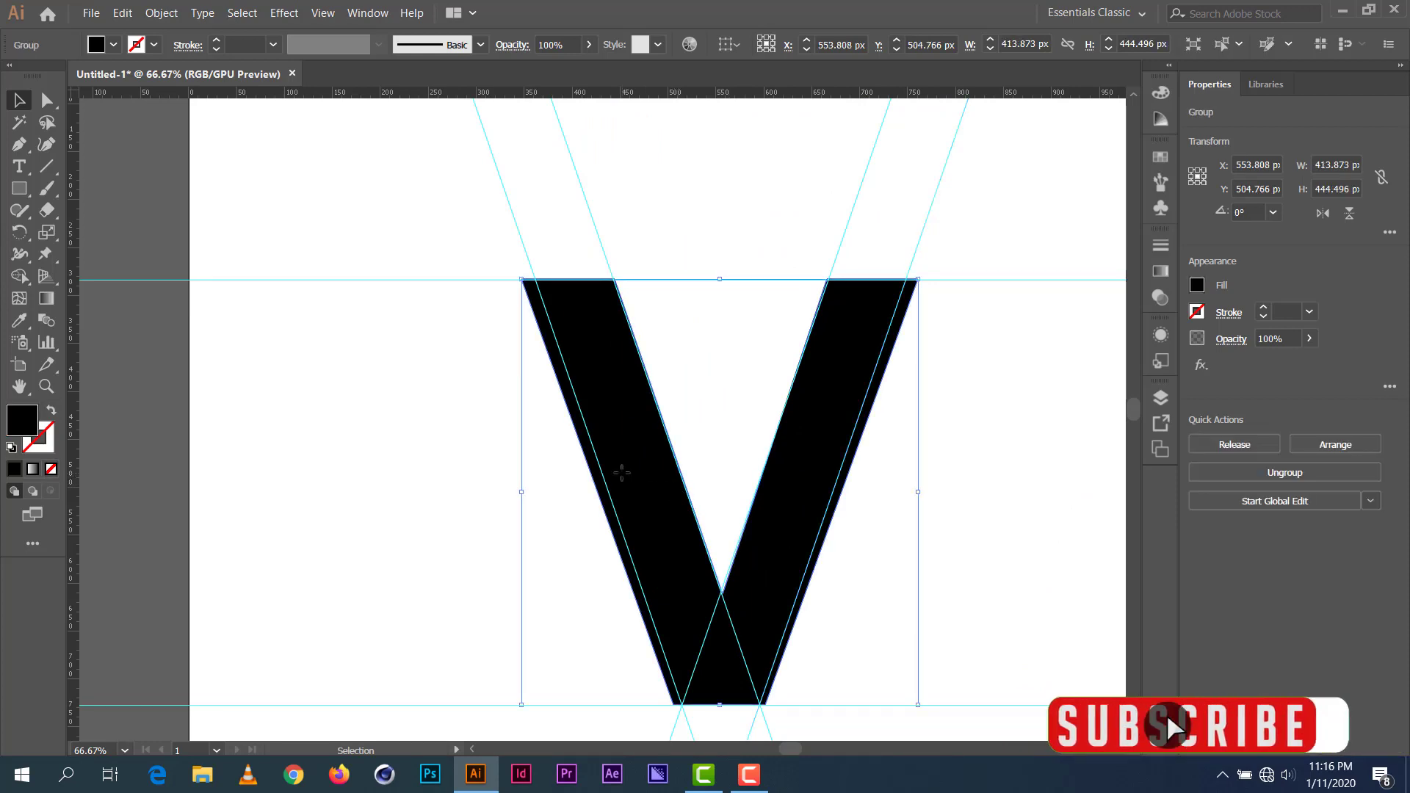
key("Delete")
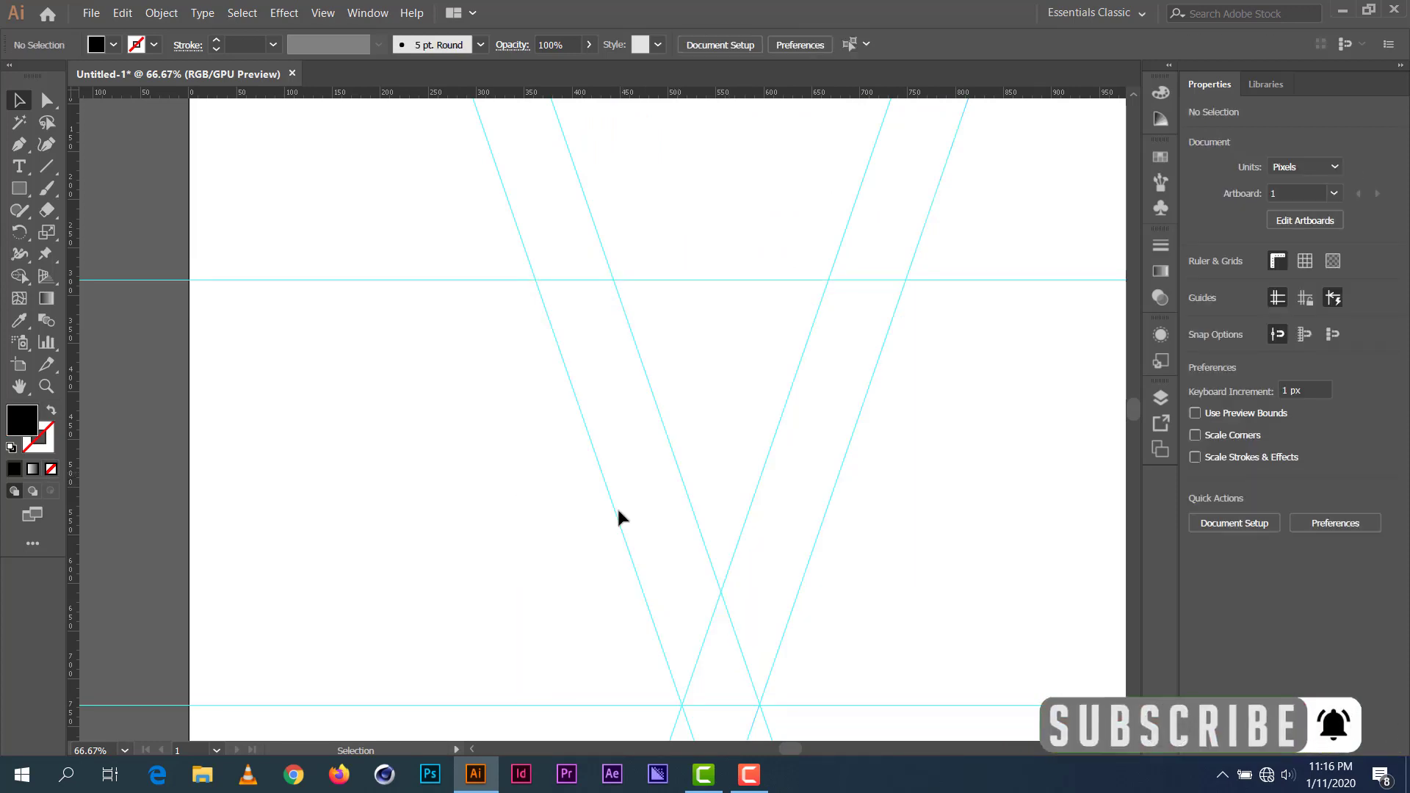
key("space")
left_click_drag(737, 513, 560, 420)
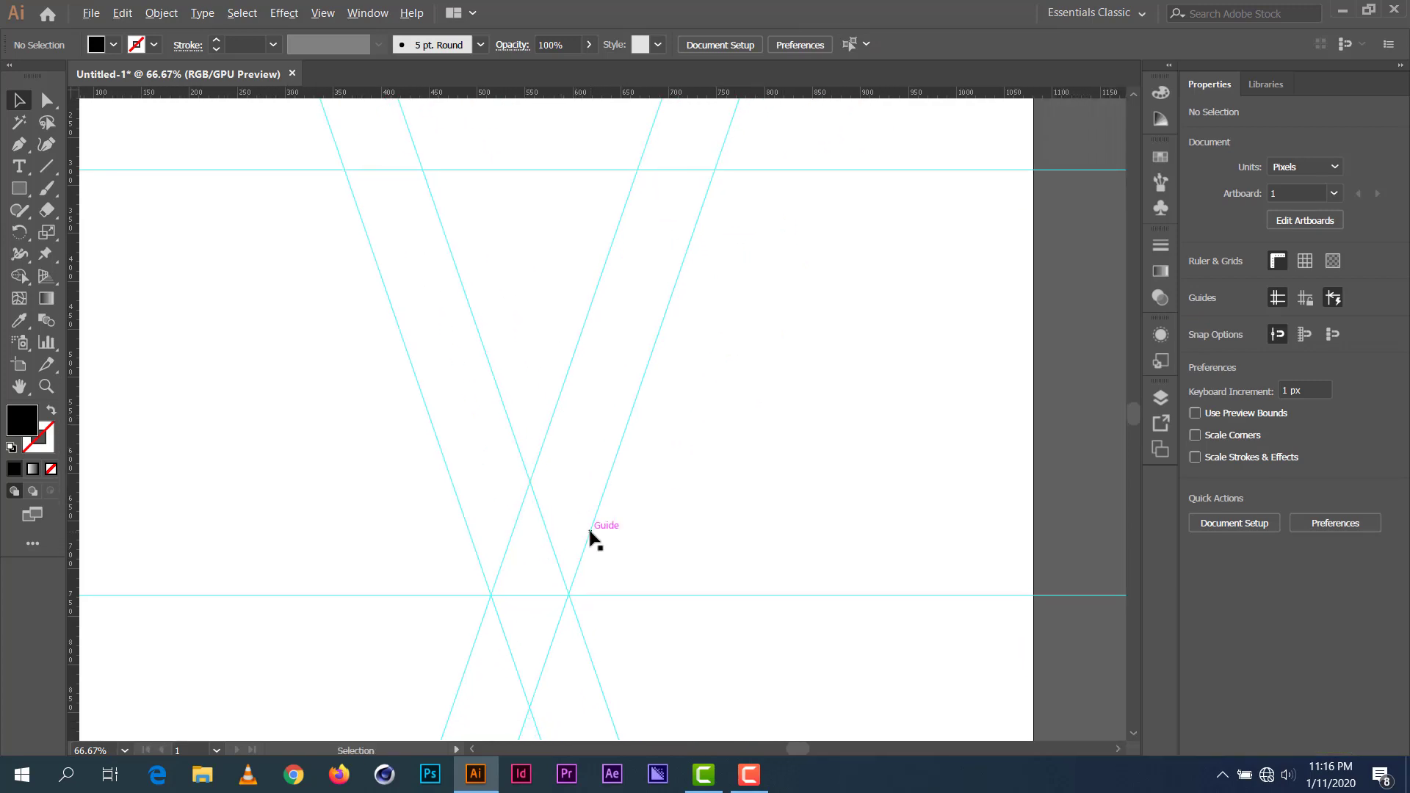
scroll(595, 539, "up", 5)
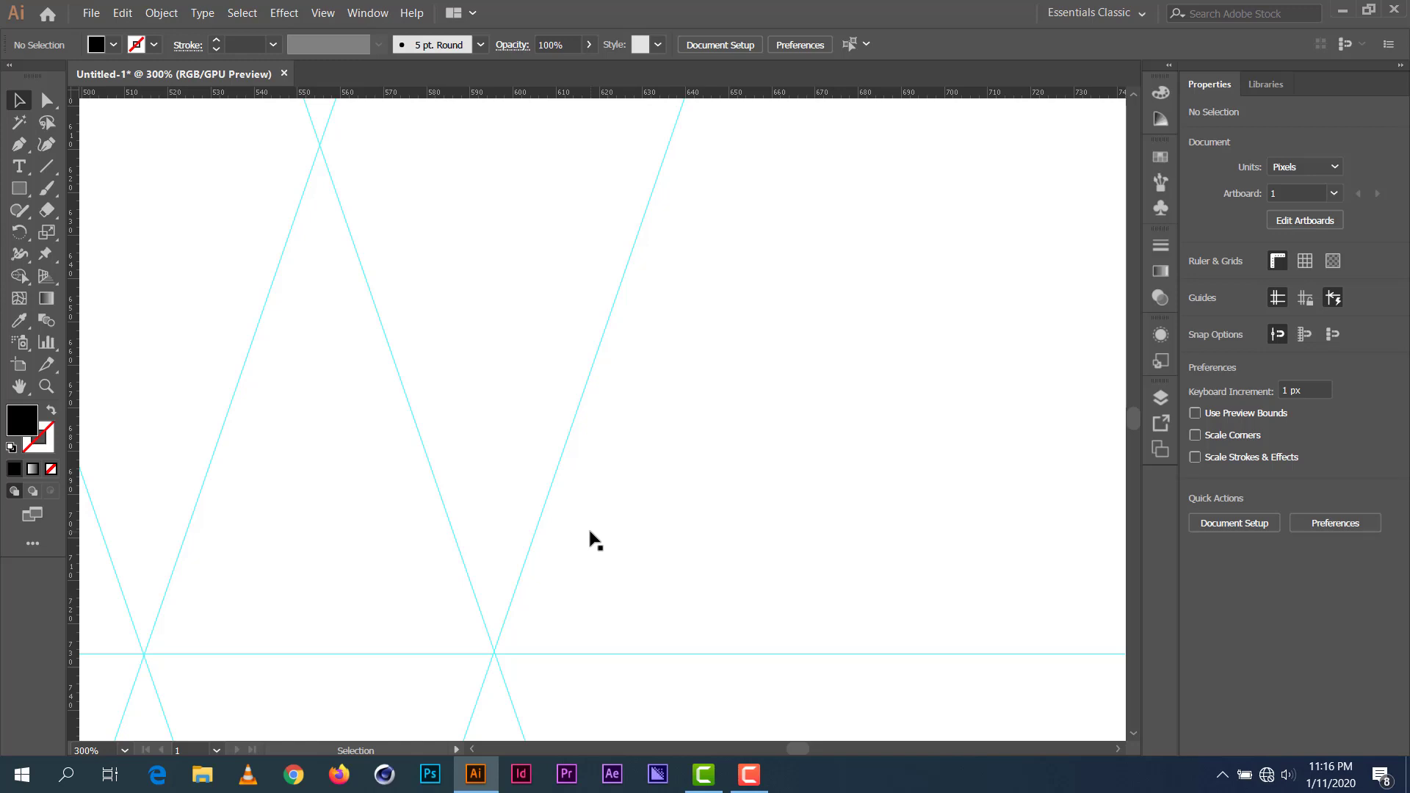
scroll(588, 526, "down", 3)
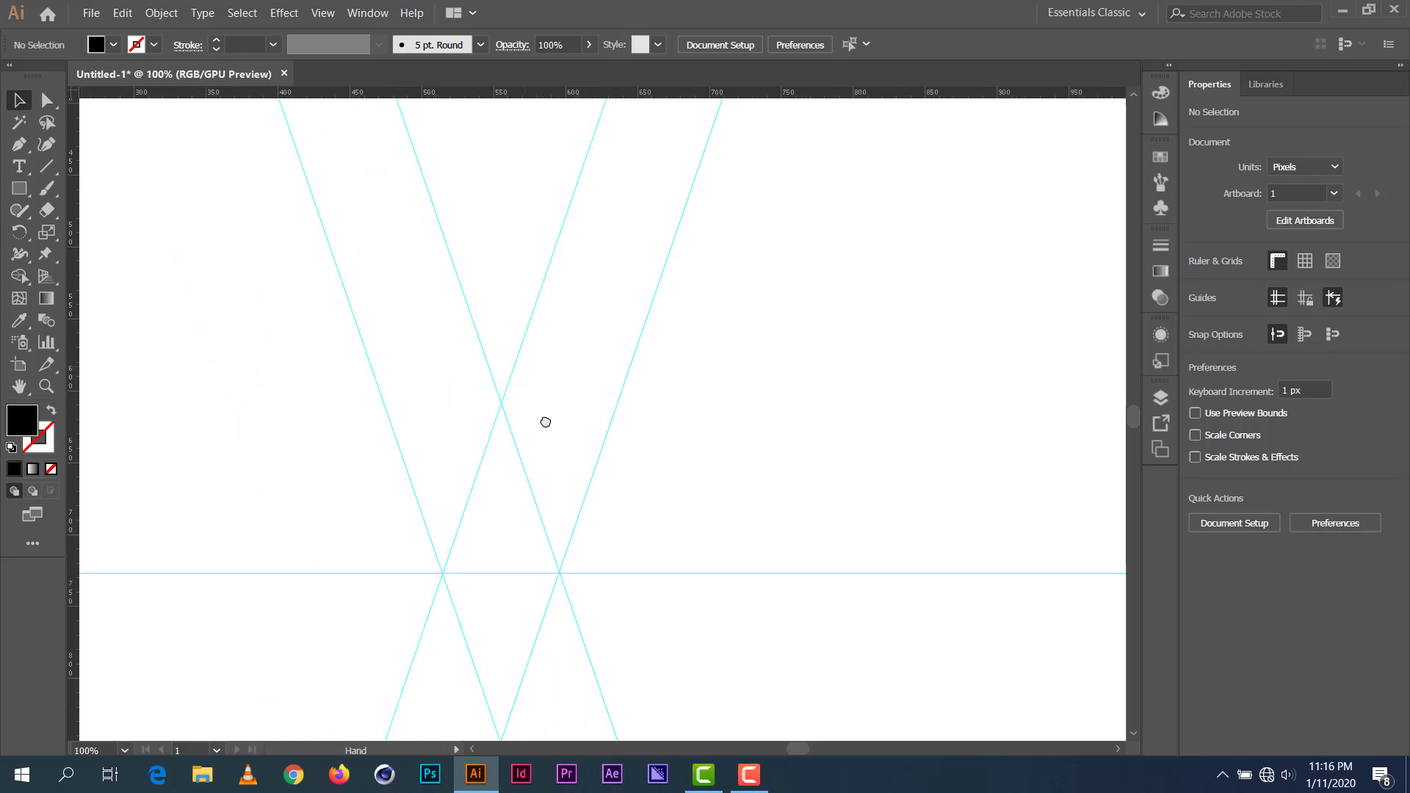
left_click_drag(545, 419, 598, 375)
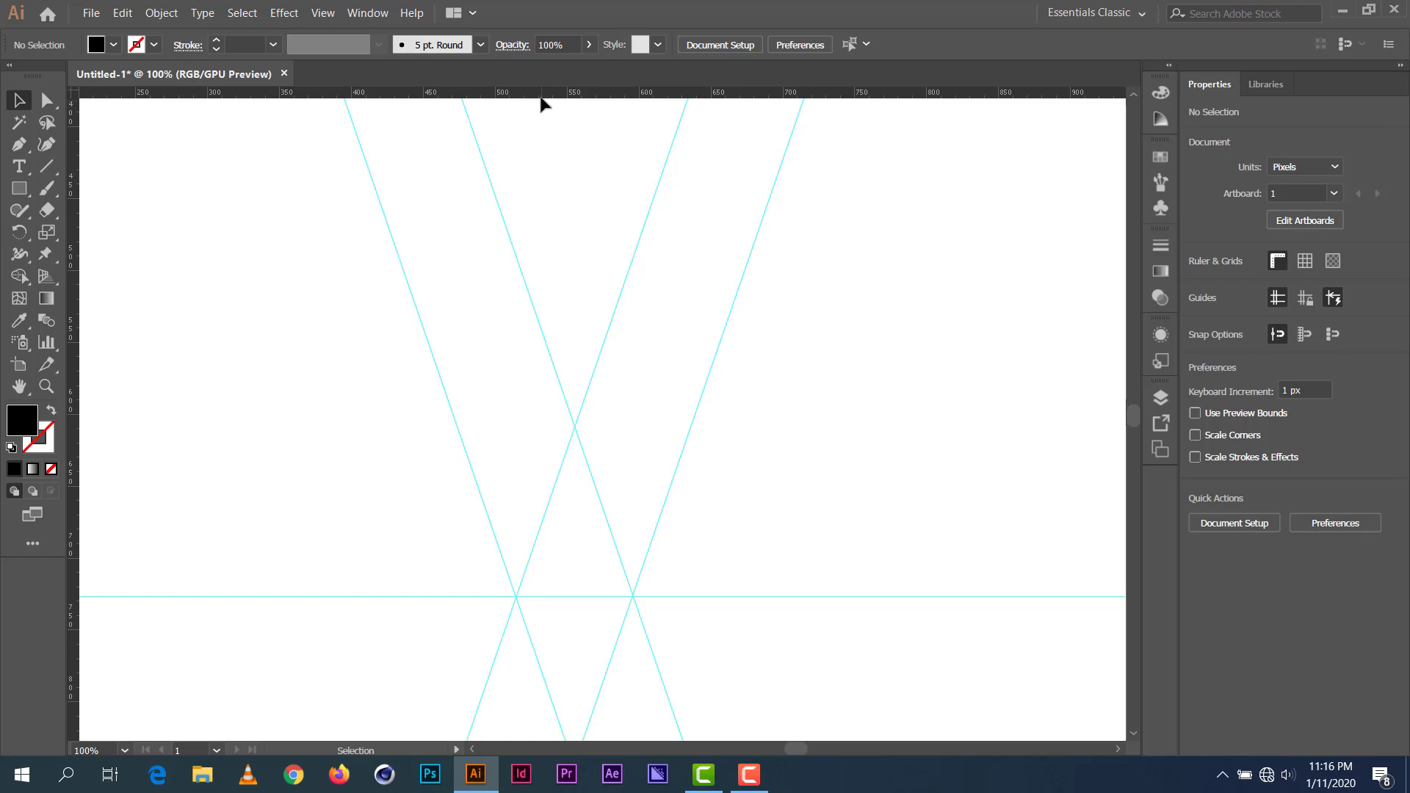
Step: Add a horizontal guide across the middle where the inner diagonal guides meet
left_click_drag(541, 93, 510, 425)
left_click(320, 503)
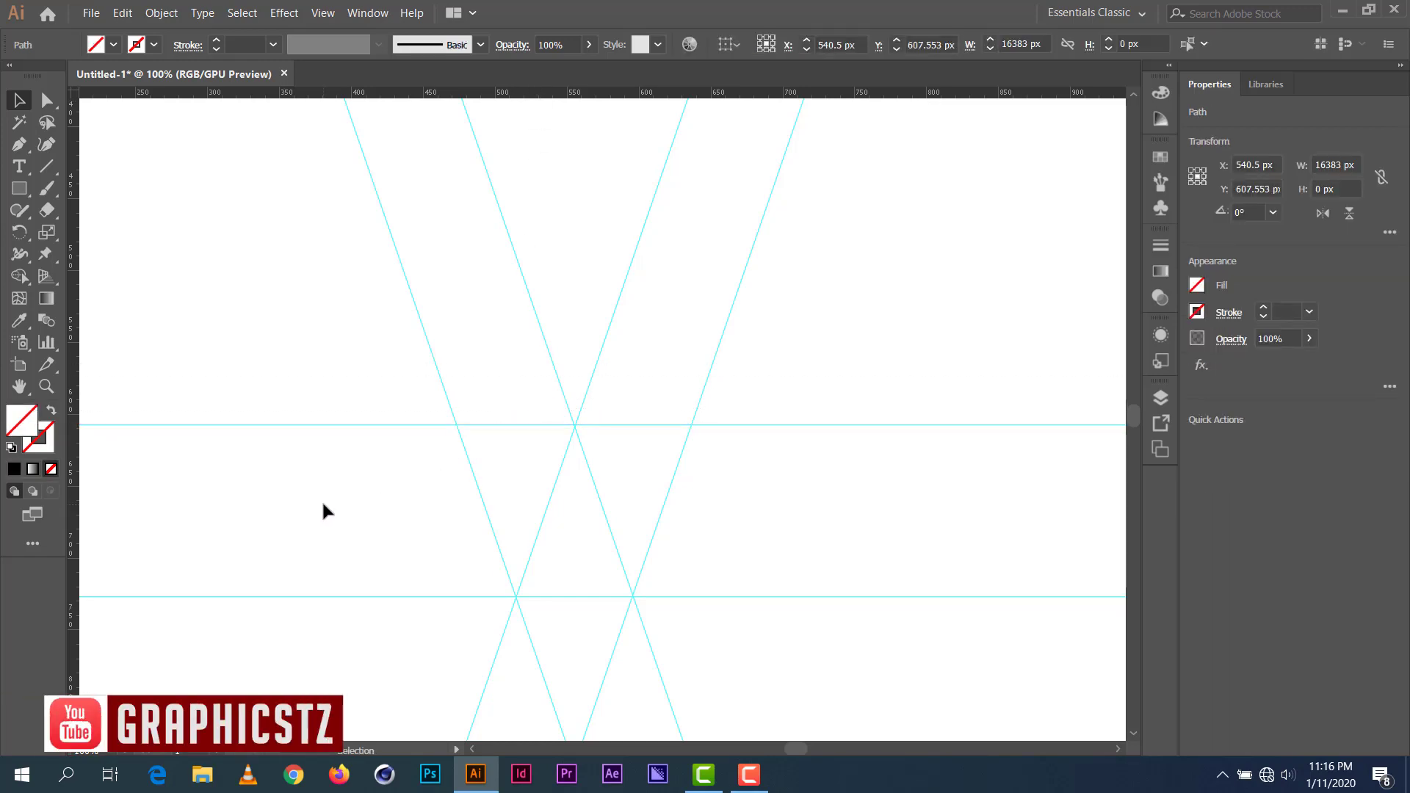
scroll(451, 497, "up", 1)
scroll(451, 501, "down", 5)
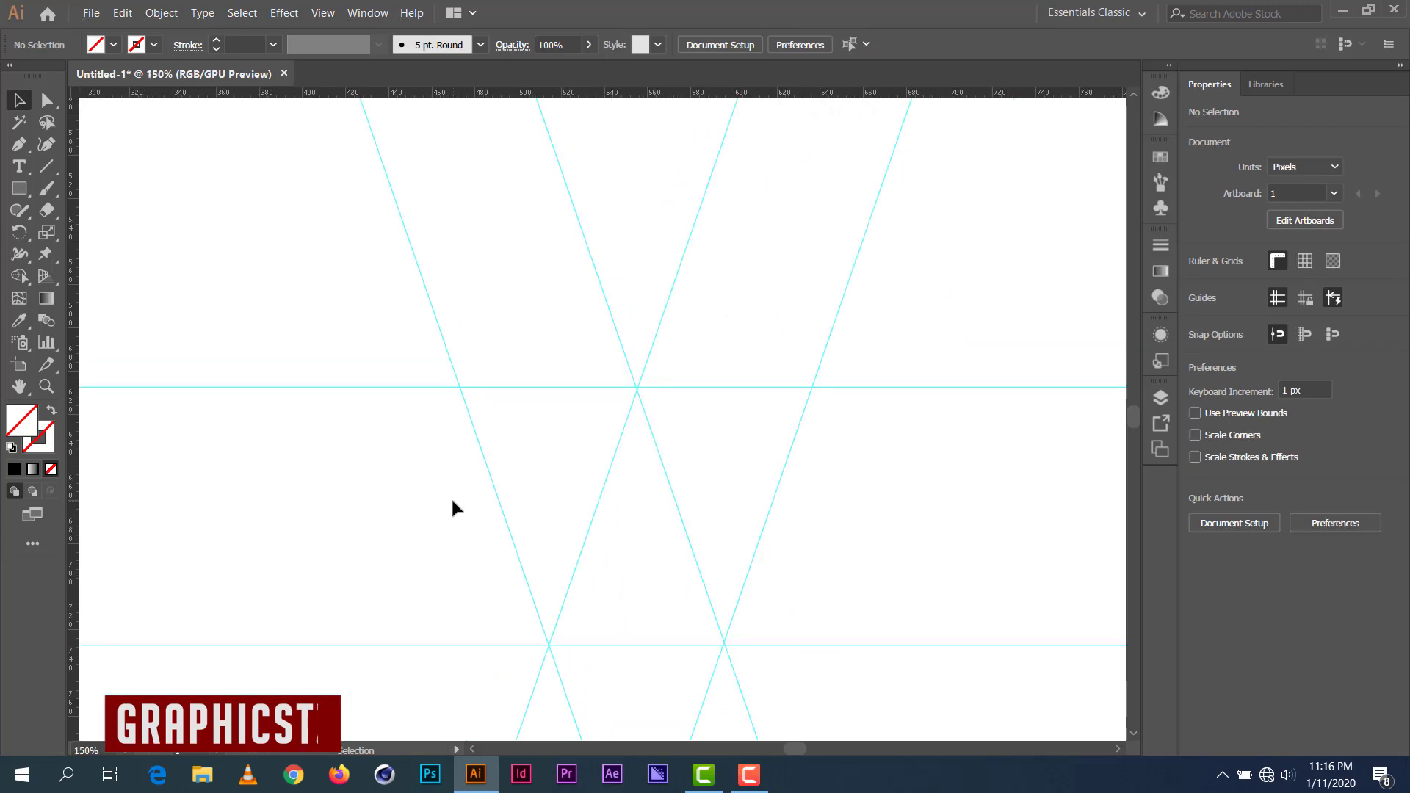
scroll(452, 501, "up", 1)
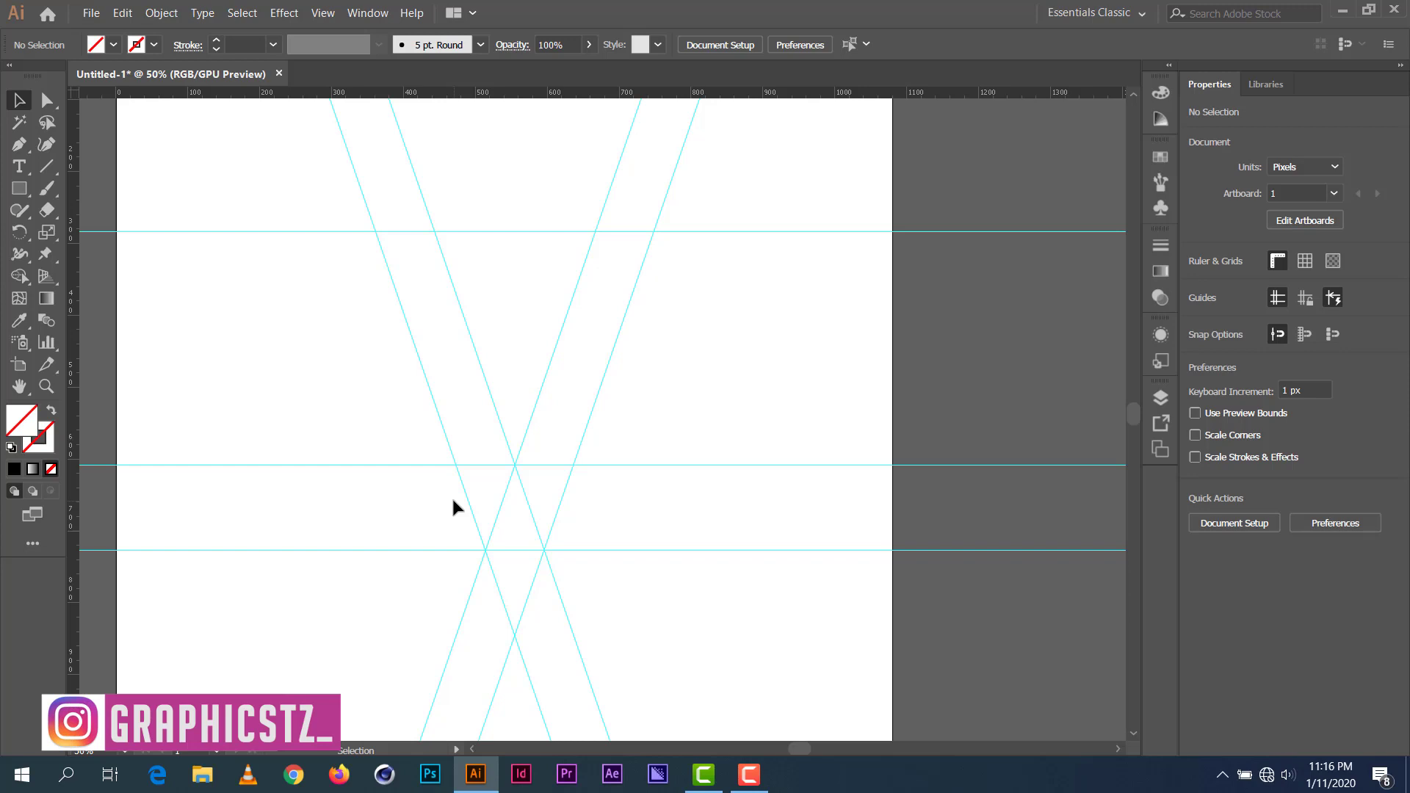
Step: Start a pen path for the V's left arm with two anchors at the top guide intersections
left_click(21, 151)
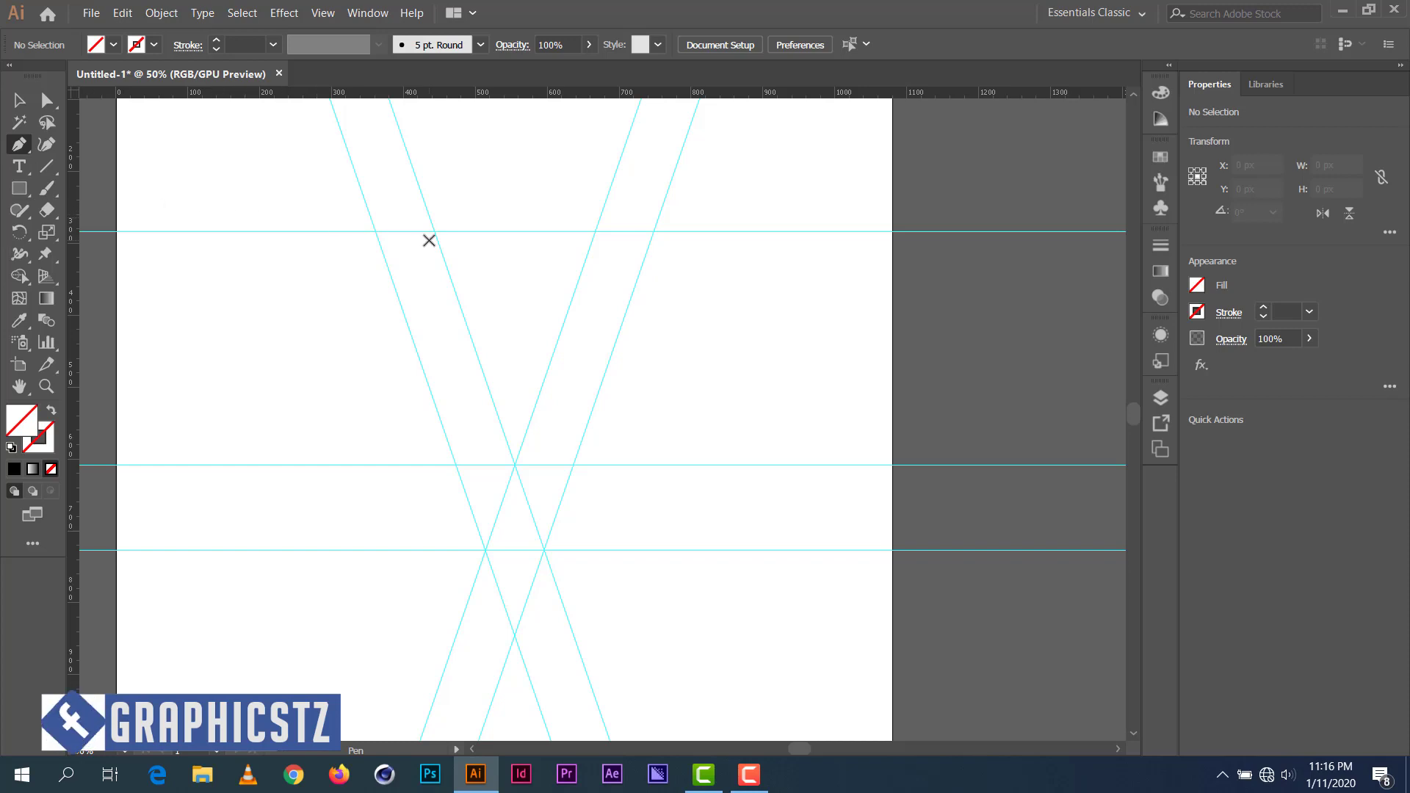
scroll(437, 234, "up", 2)
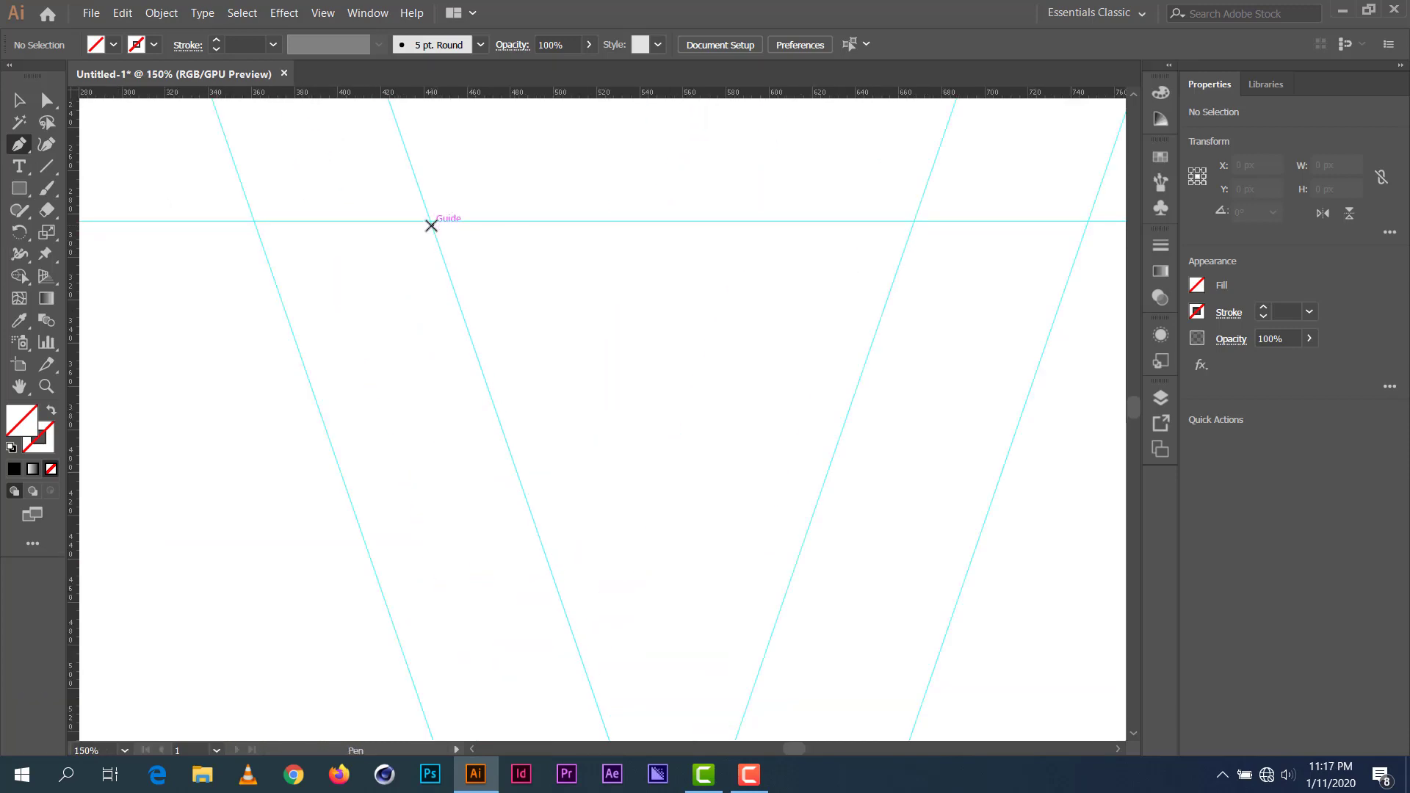
left_click(431, 220)
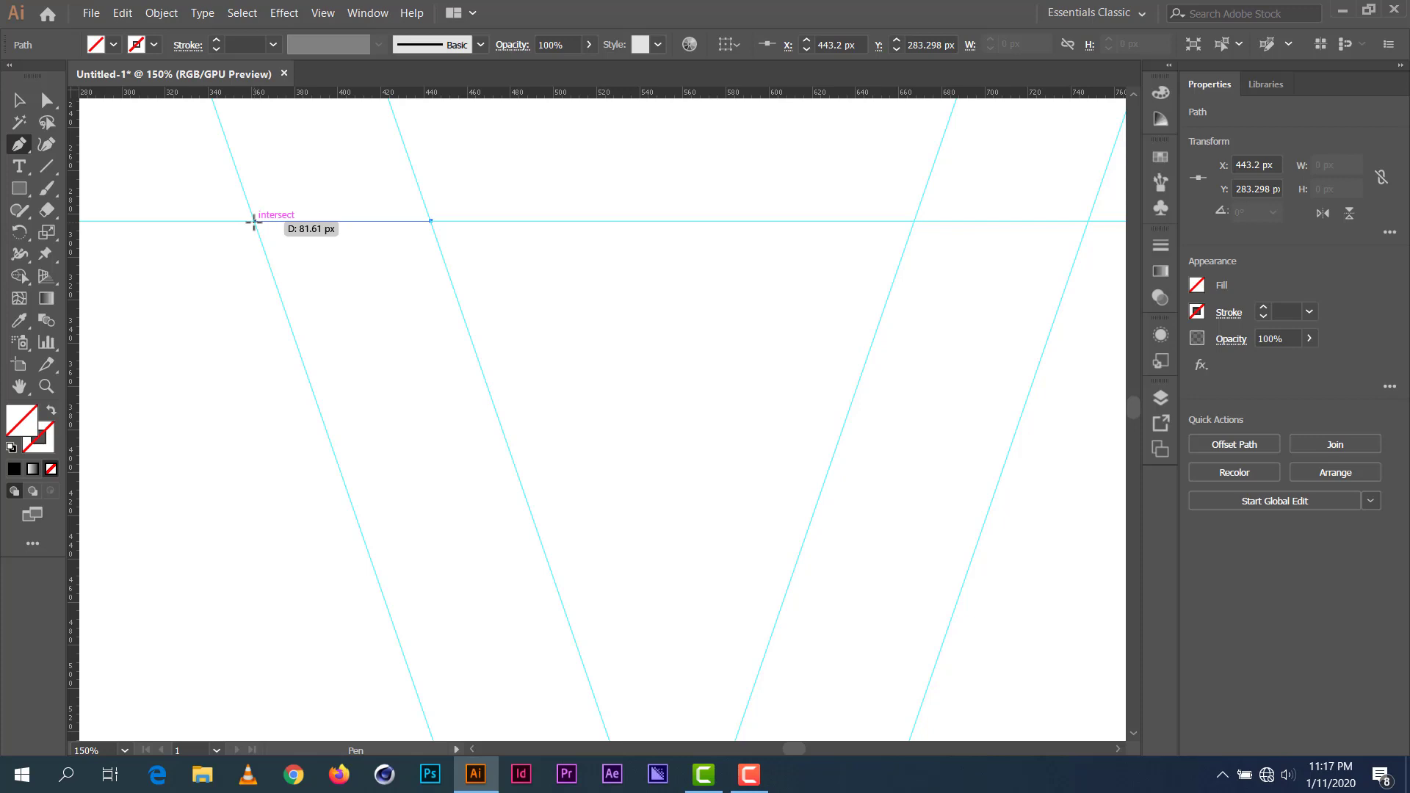
left_click(254, 221)
scroll(271, 266, "down", 5)
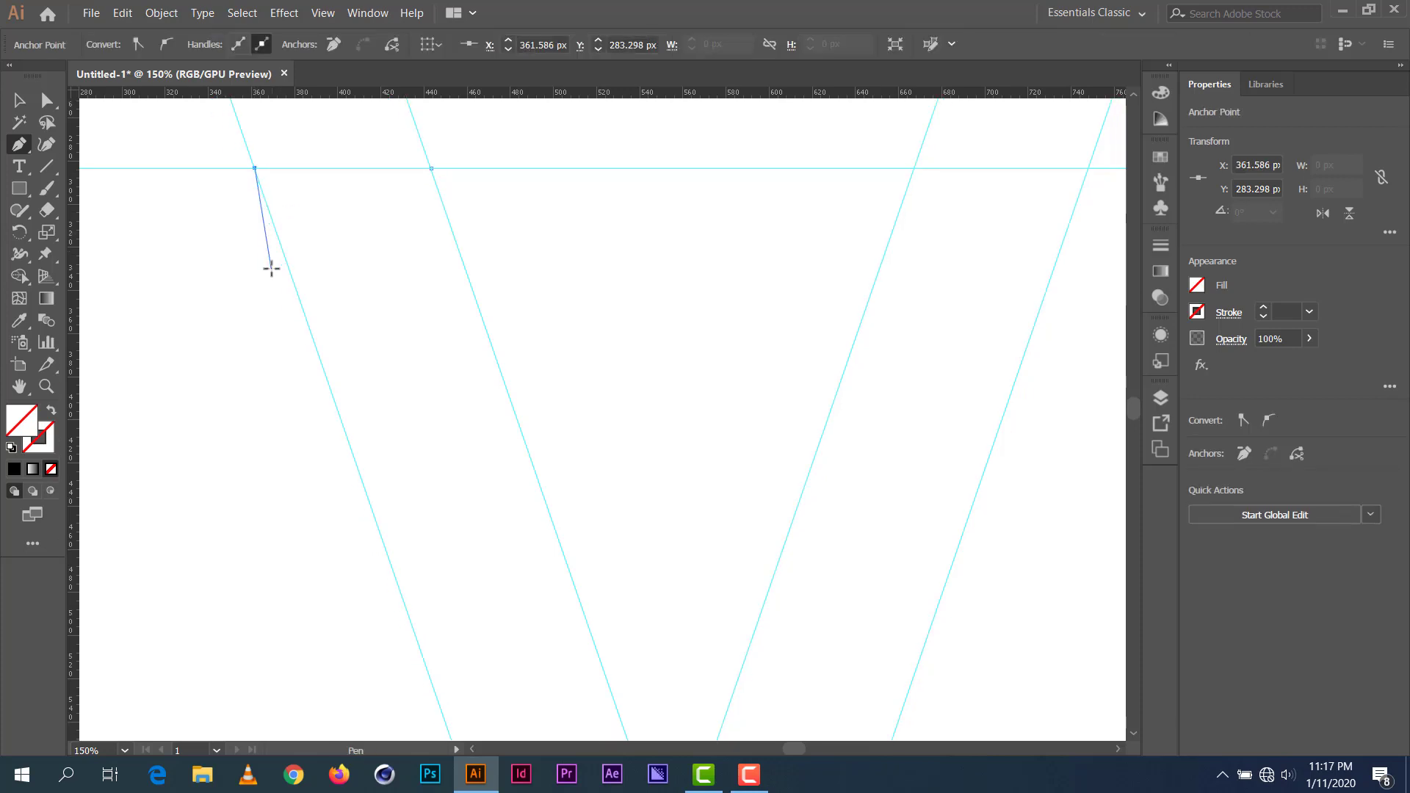
scroll(271, 268, "down", 5)
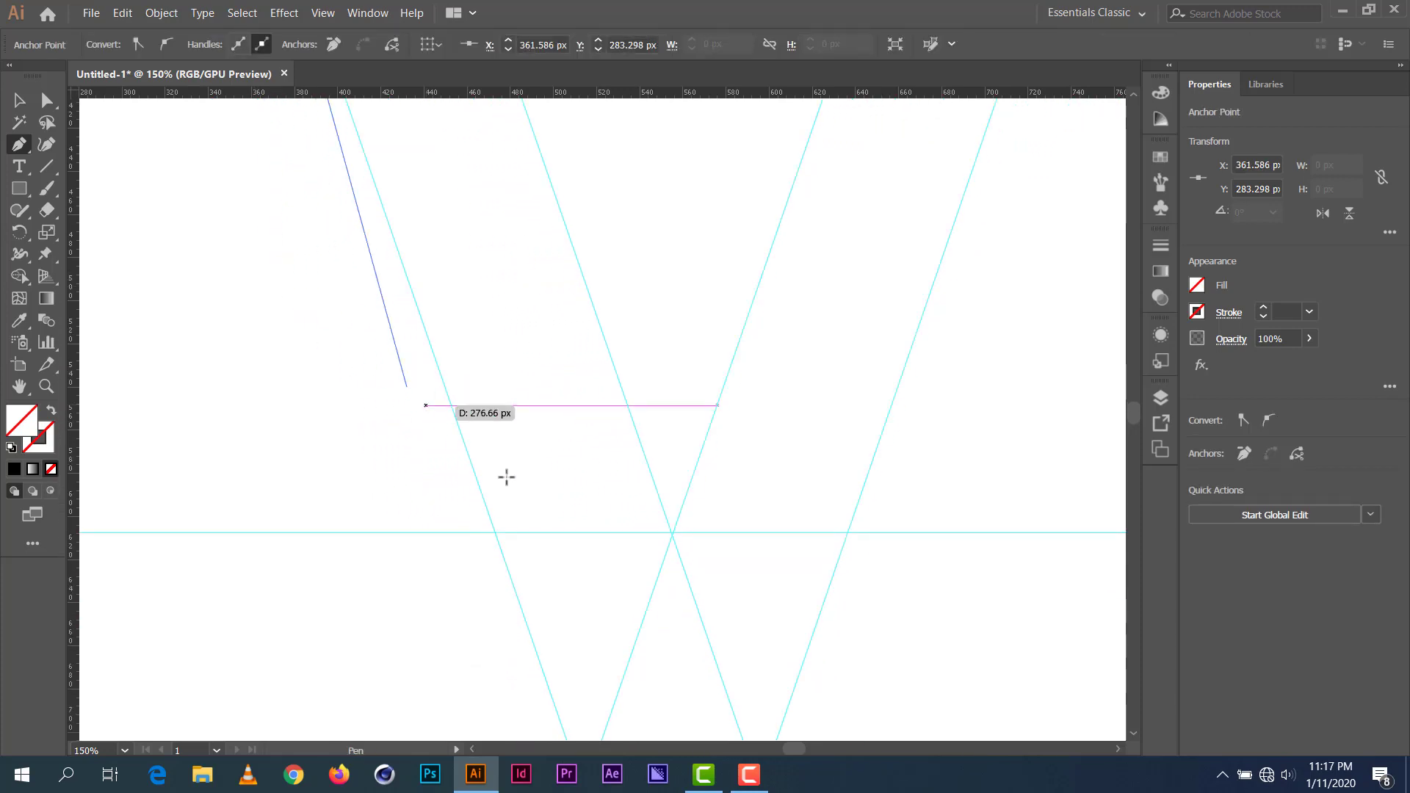
scroll(505, 521, "down", 5)
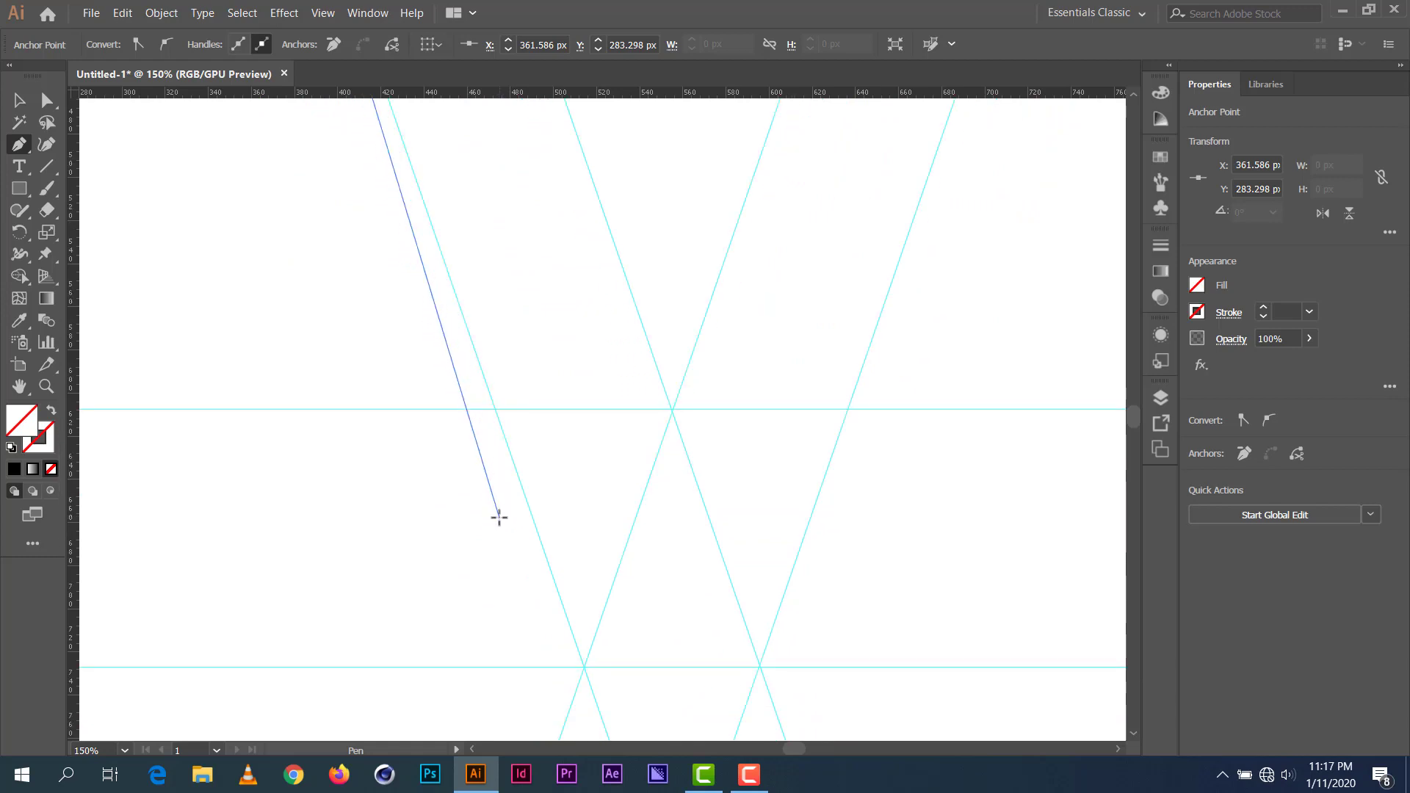
scroll(506, 514, "down", 1)
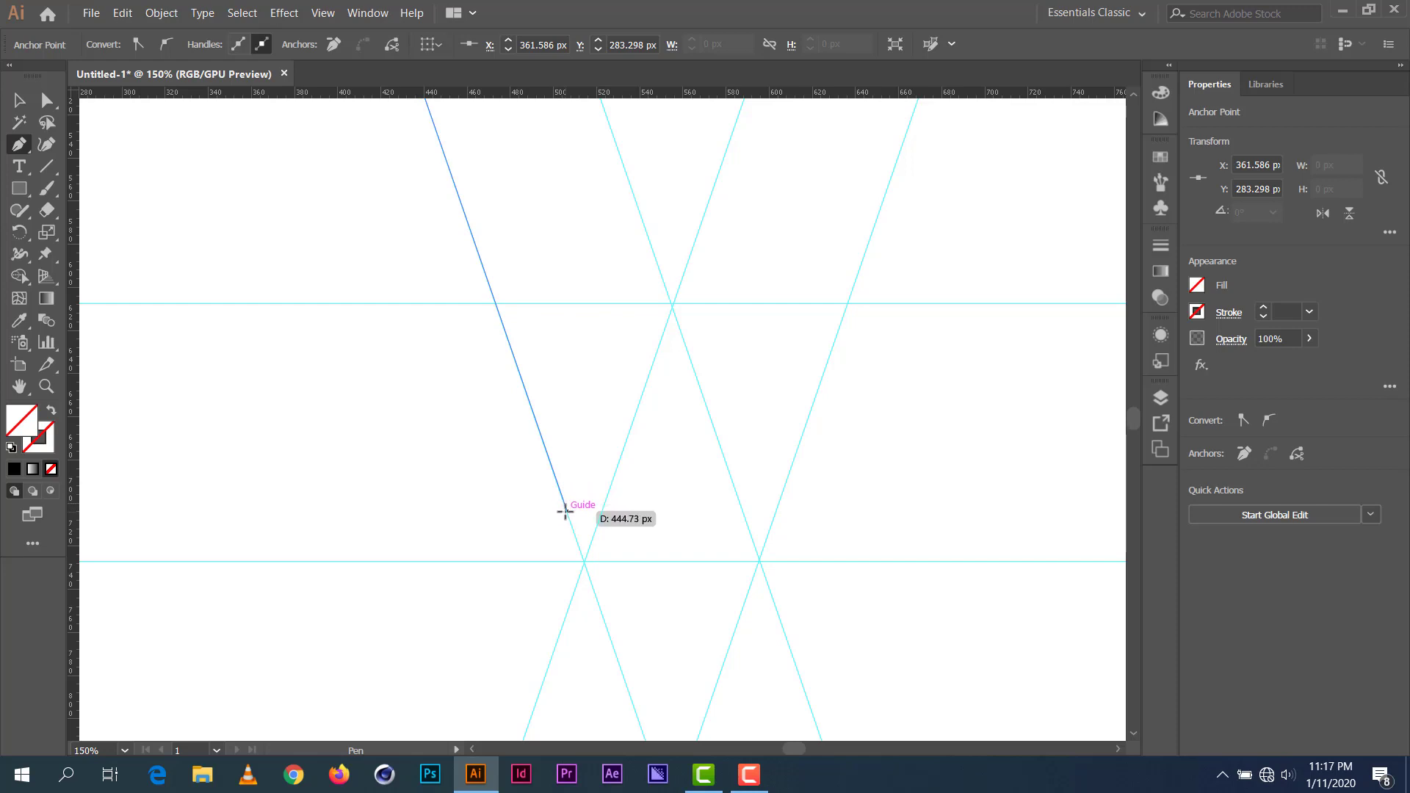
key("ctrl")
Step: Continue the path with a rounded corner on the bottom guide, then close it on the start anchor
left_click(566, 512)
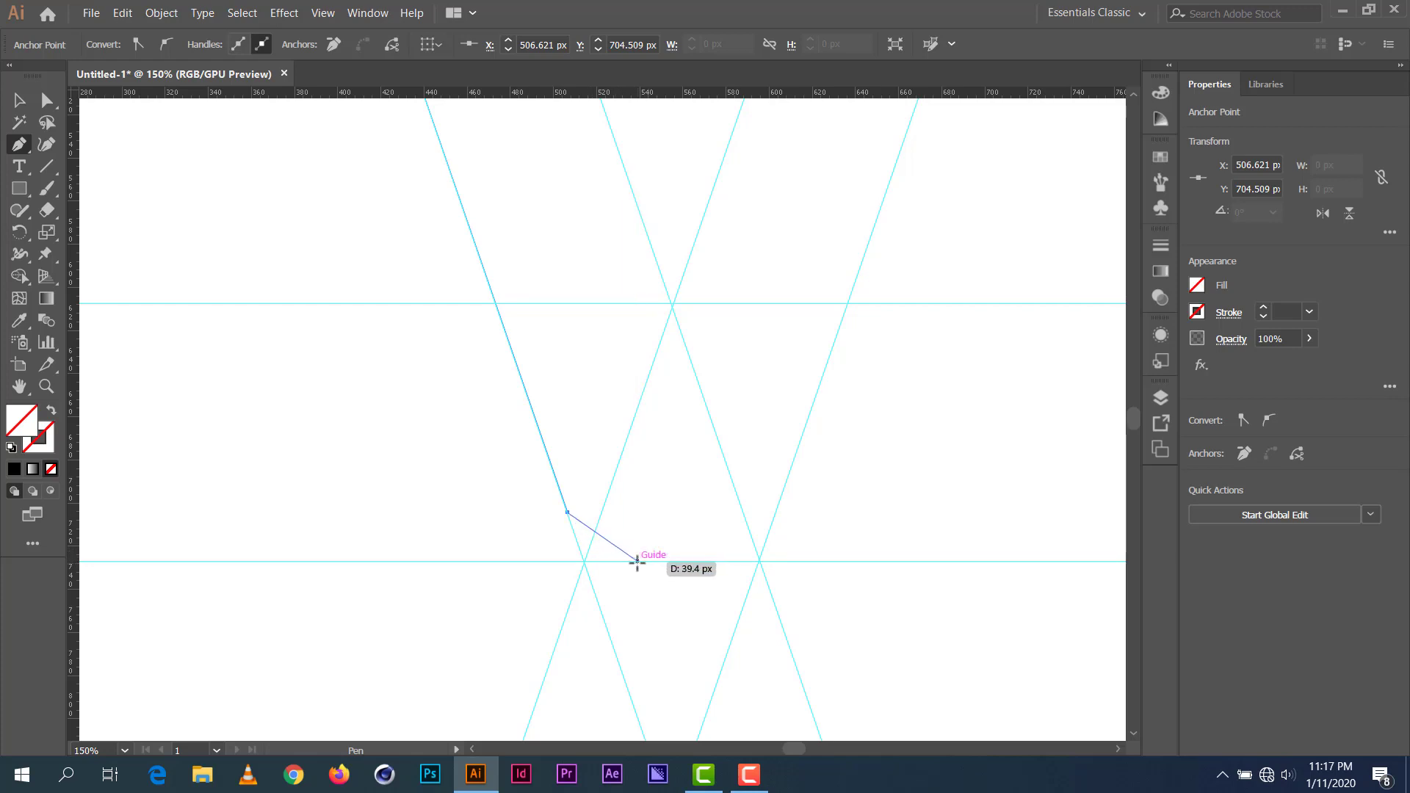
left_click_drag(637, 562, 683, 562)
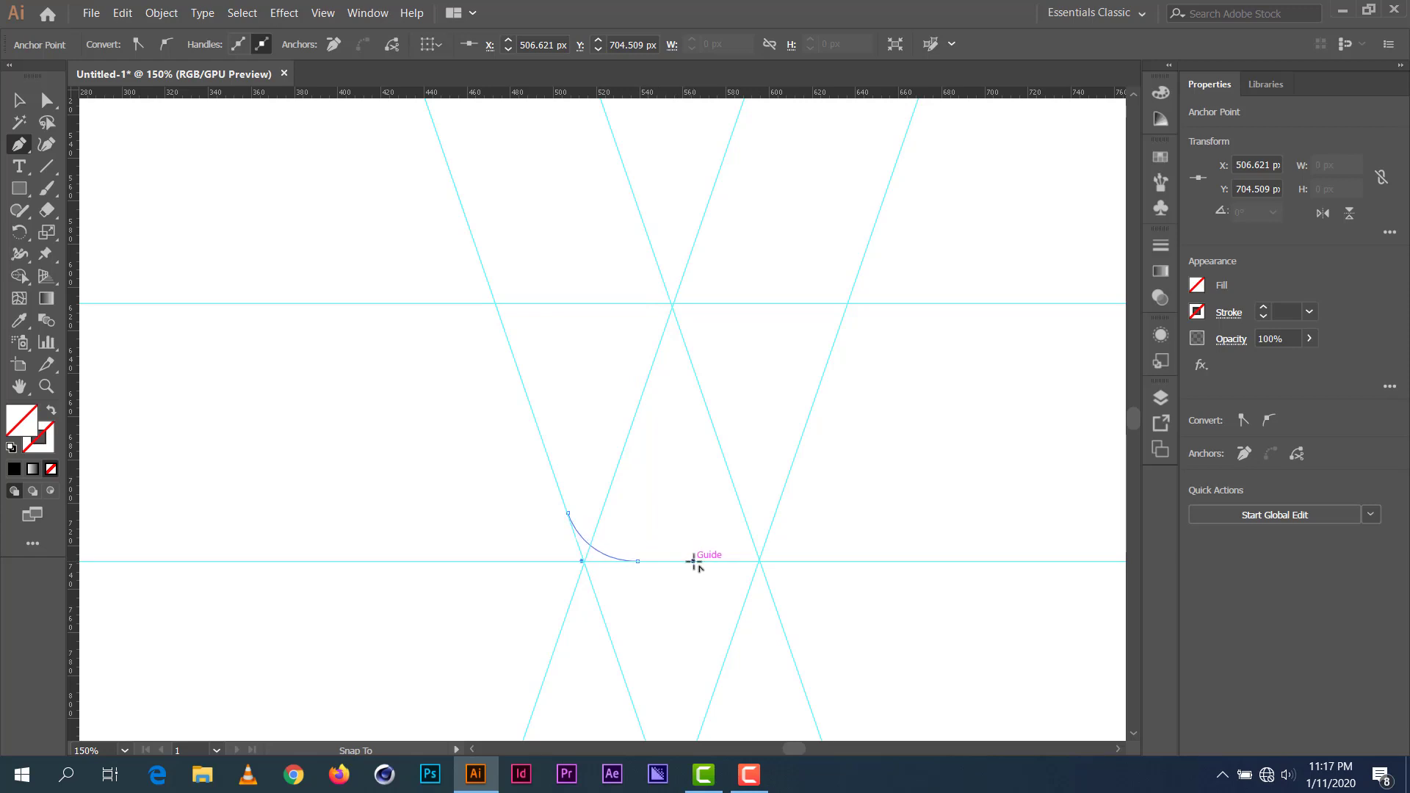
left_click_drag(694, 561, 694, 561)
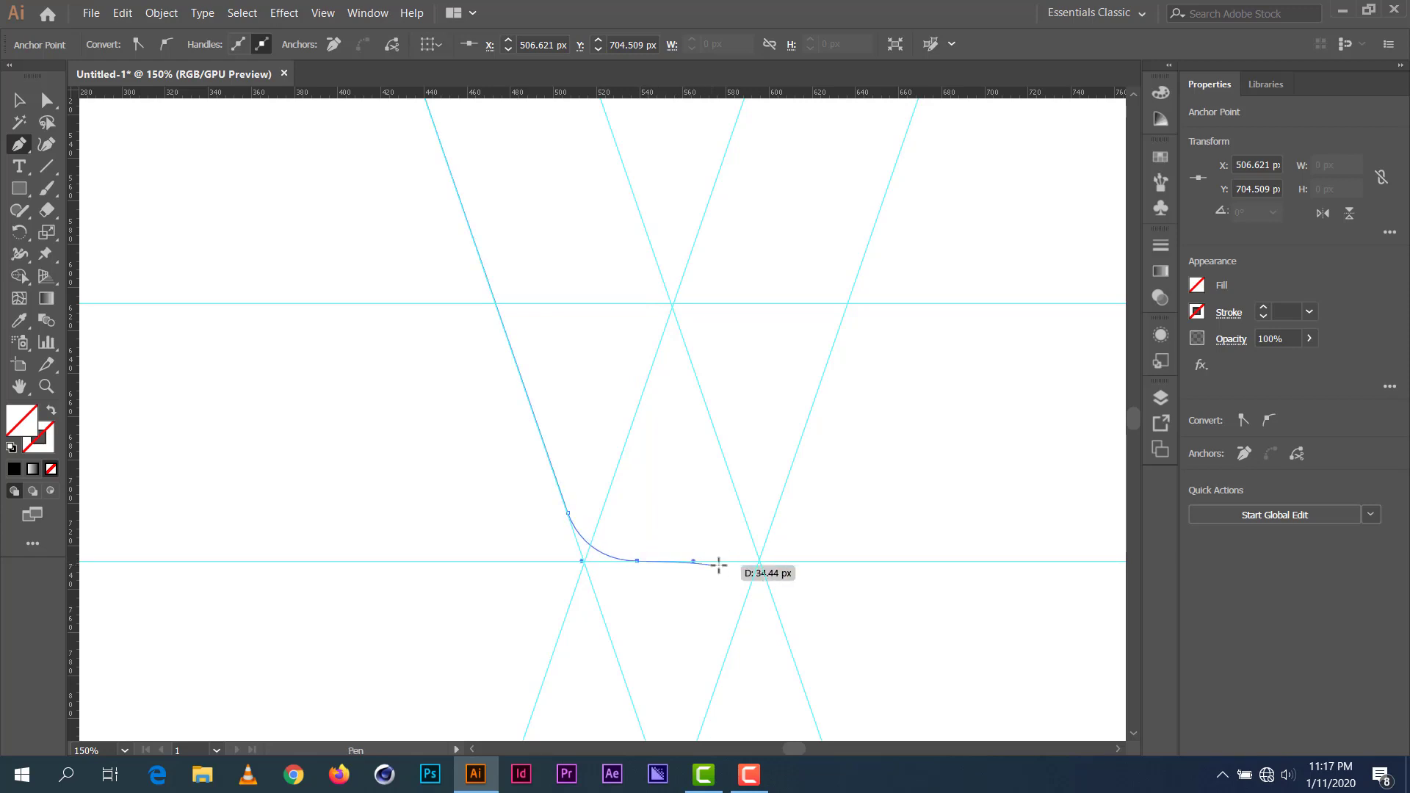
left_click(757, 561)
scroll(759, 558, "down", 3)
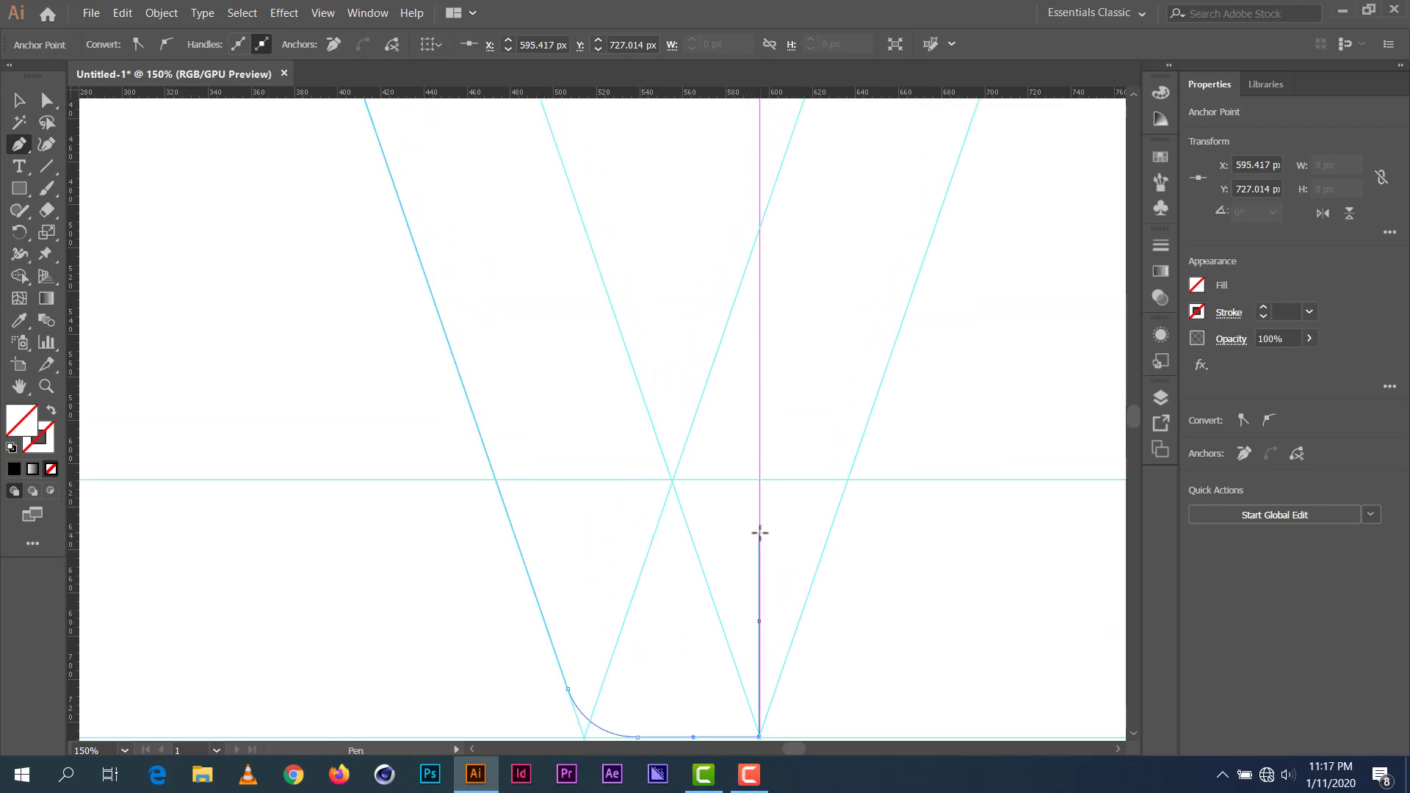
scroll(759, 533, "down", 3)
scroll(758, 538, "up", 1)
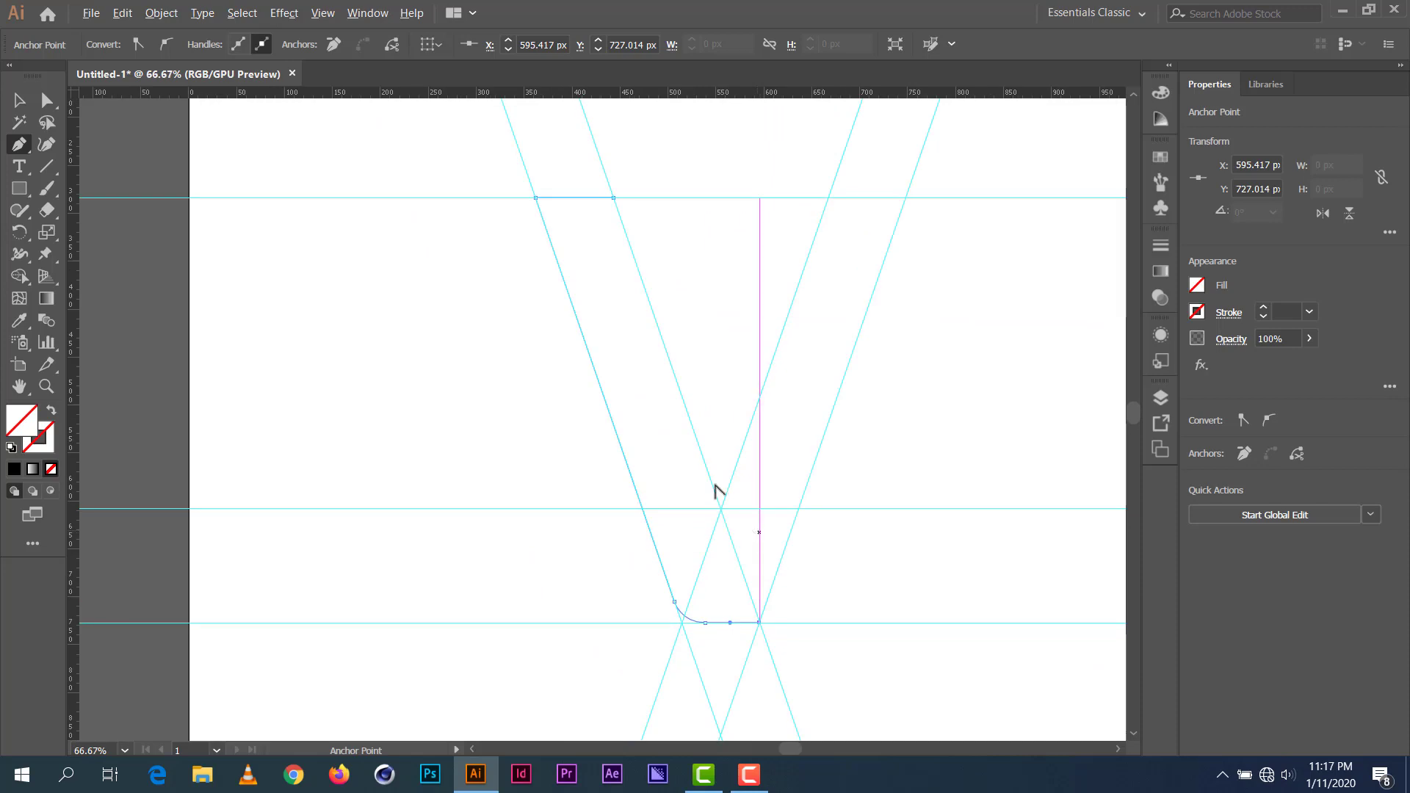
left_click(613, 198)
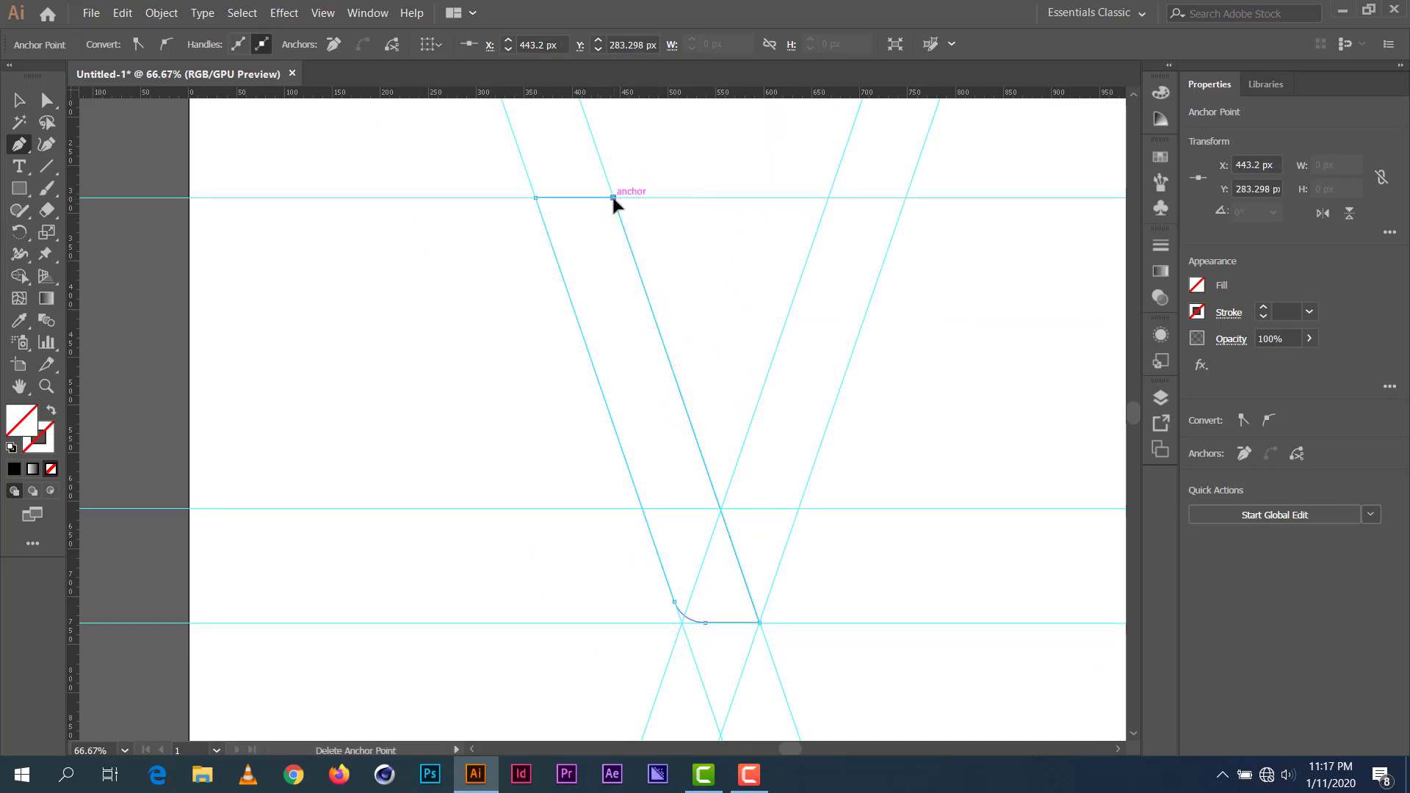
key("v")
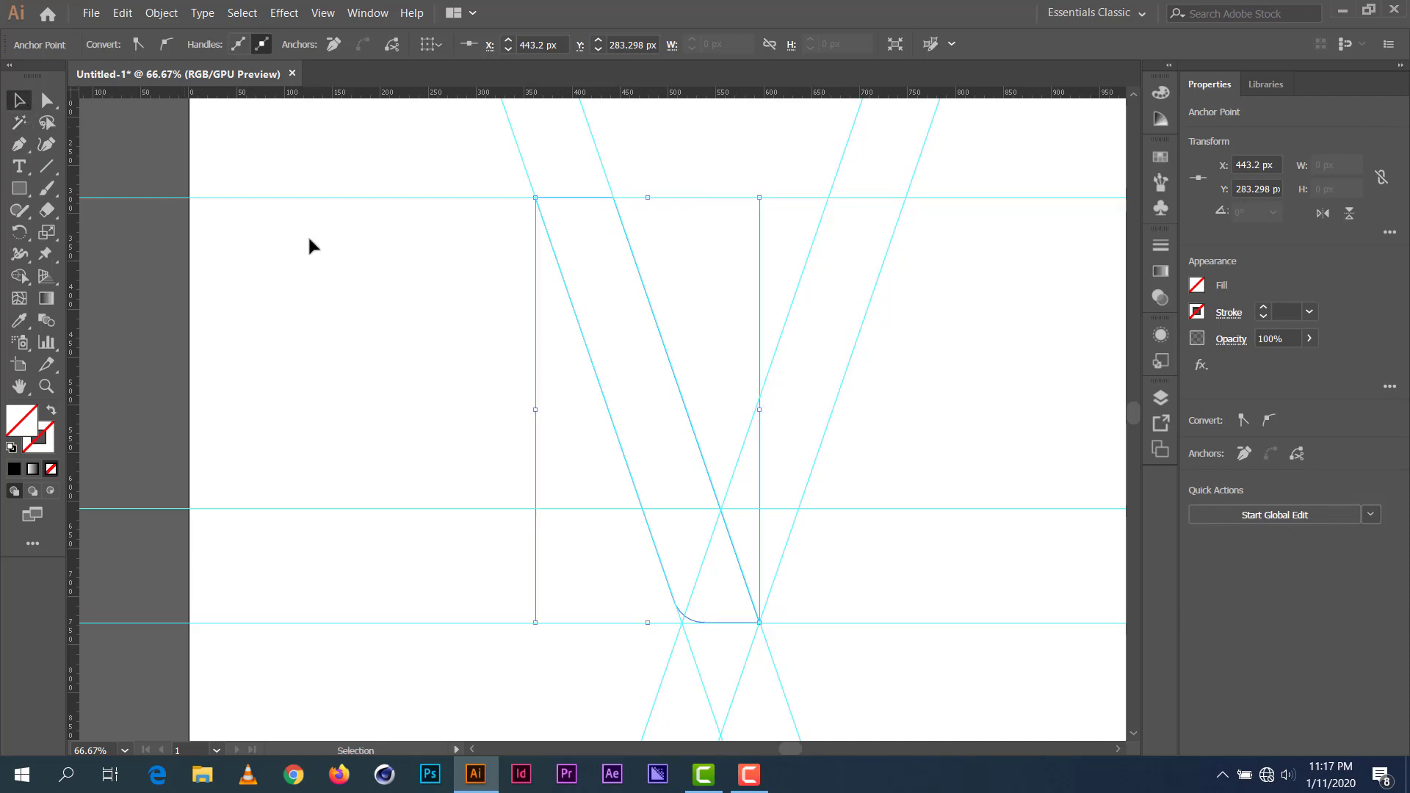
Step: Pen the right arm through the two top guide intersections and a dragged bottom anchor, then close it
left_click(433, 362)
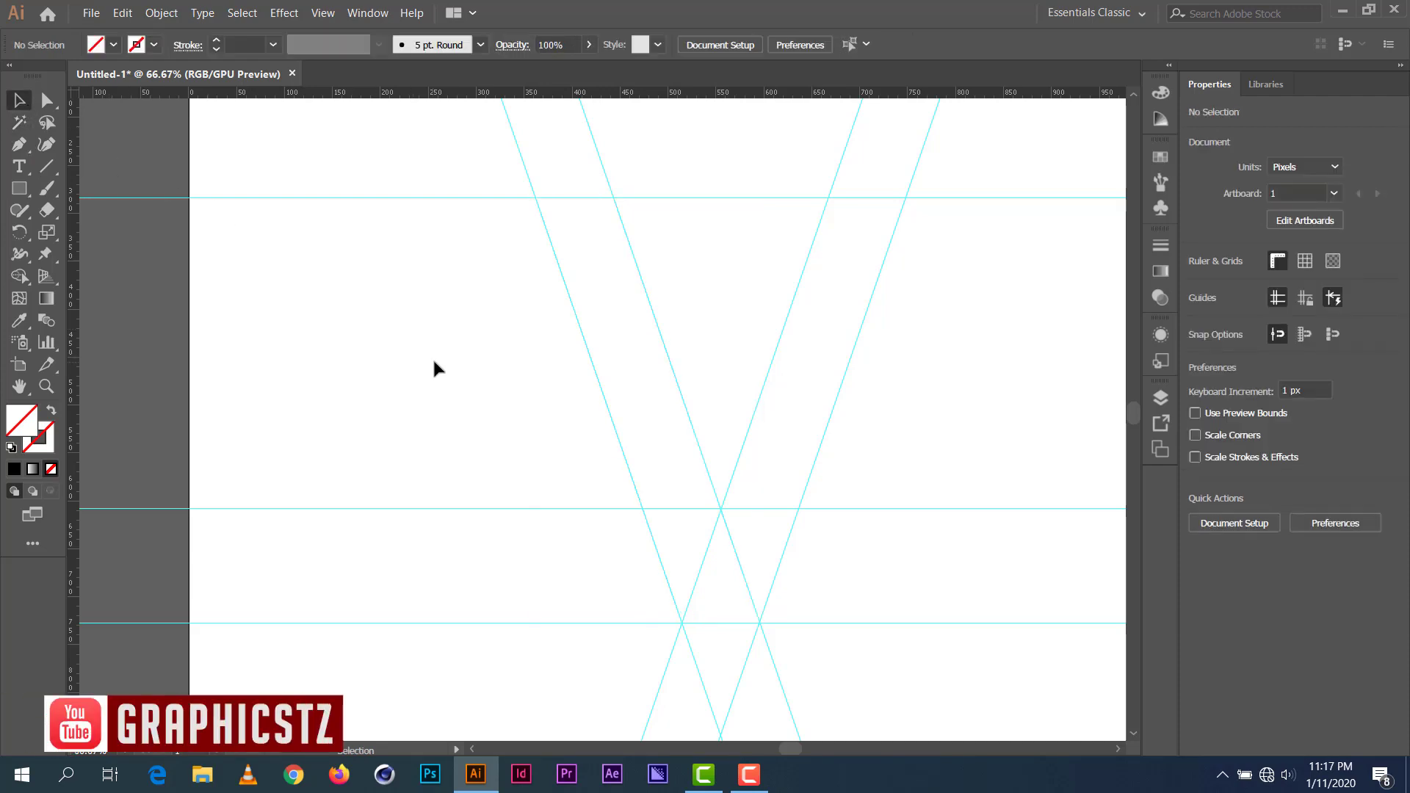
left_click(19, 143)
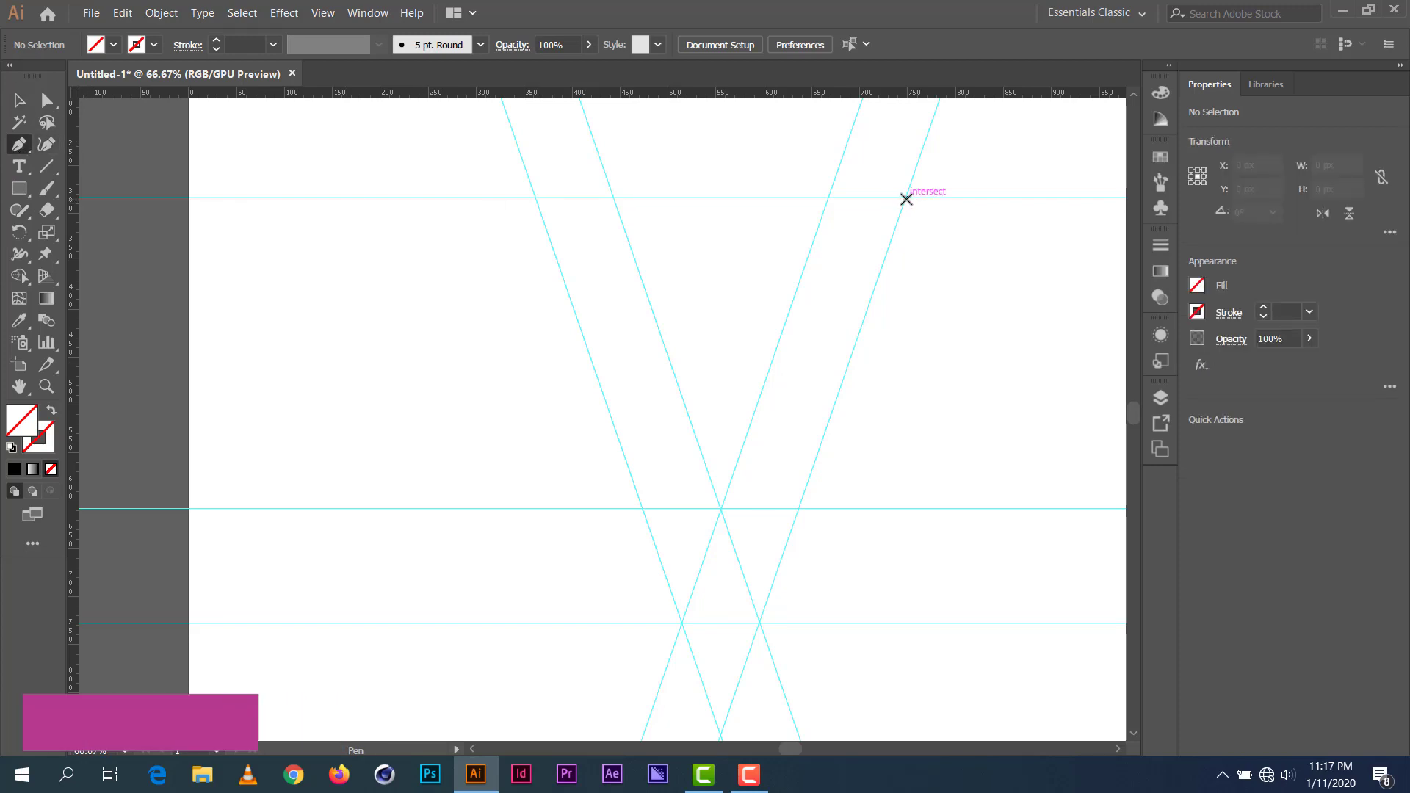
scroll(906, 199, "up", 3)
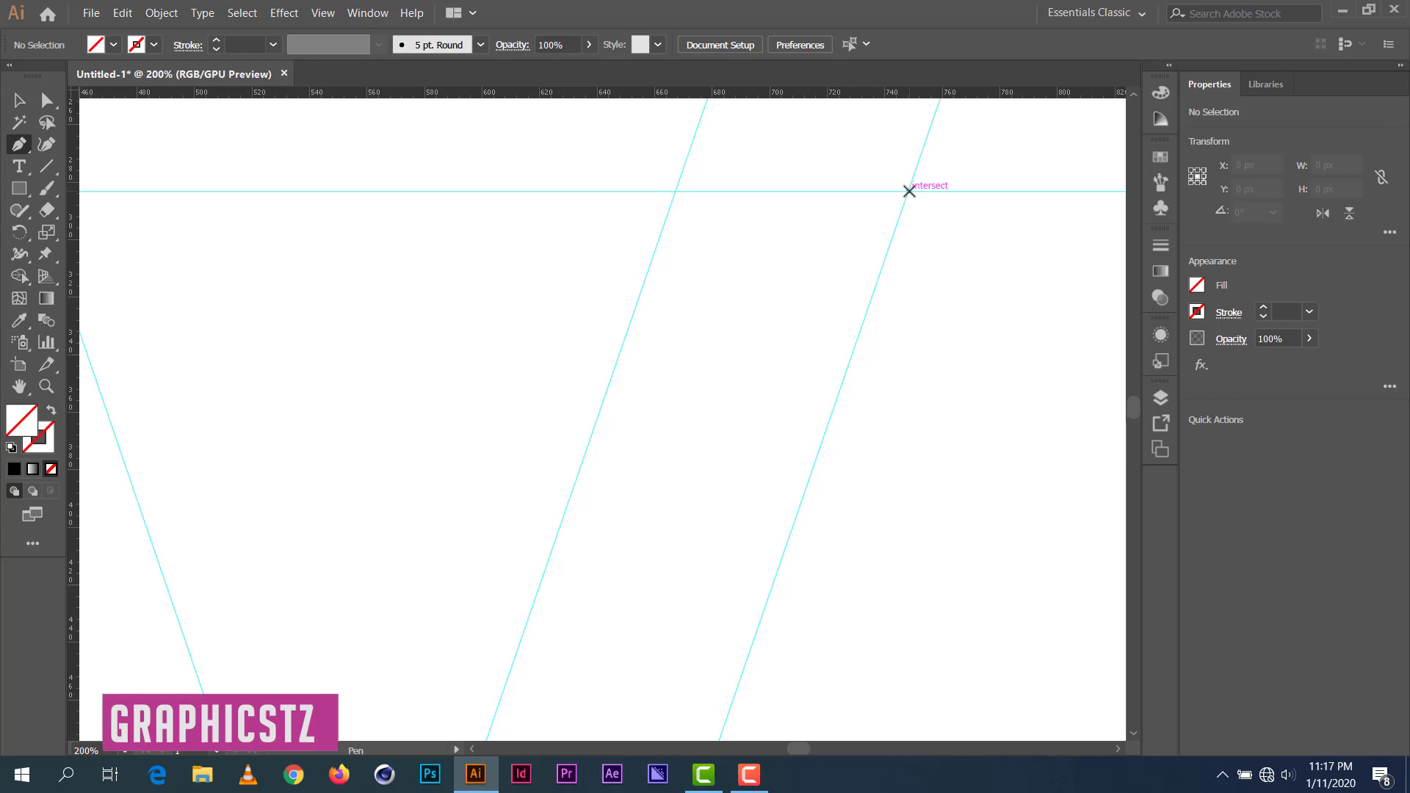
left_click(907, 192)
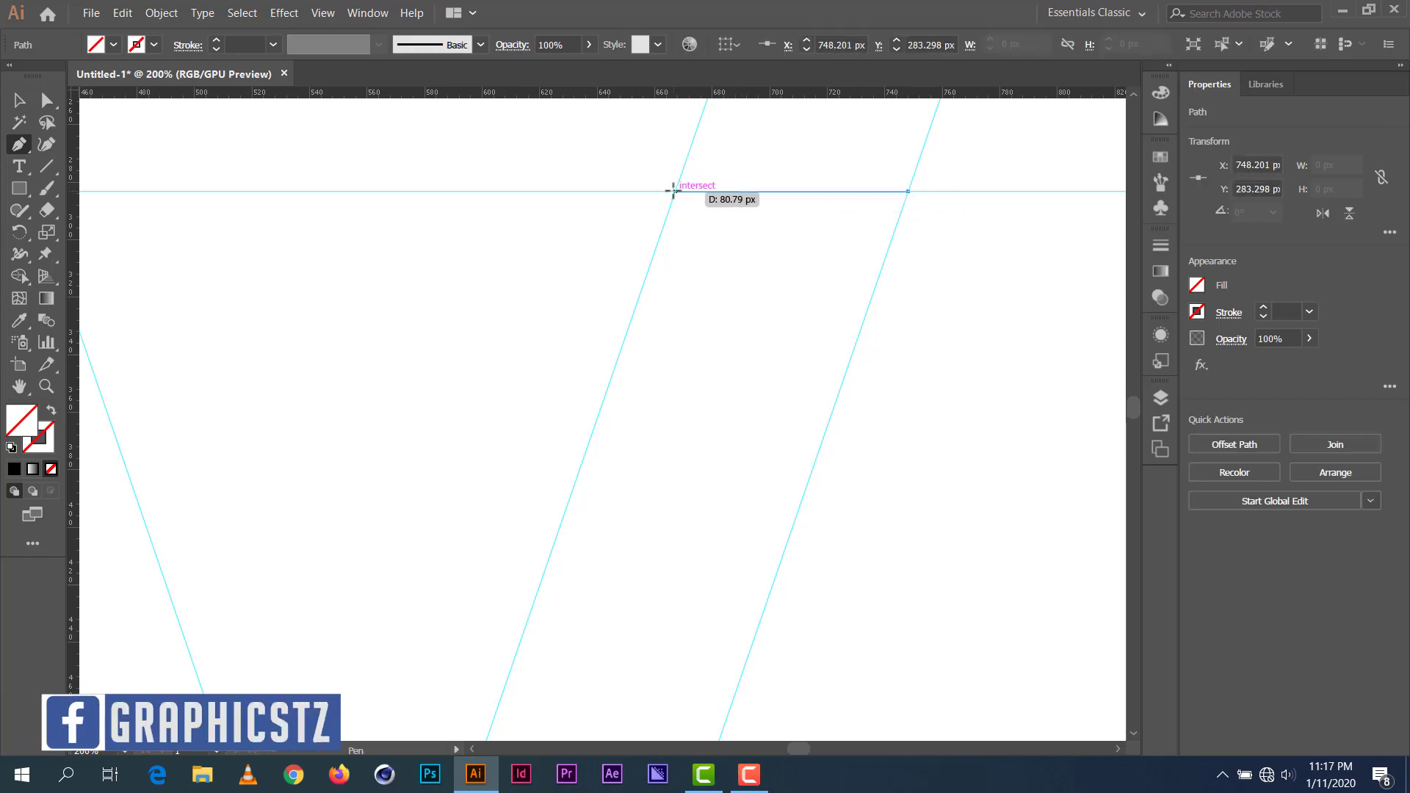
left_click(675, 192)
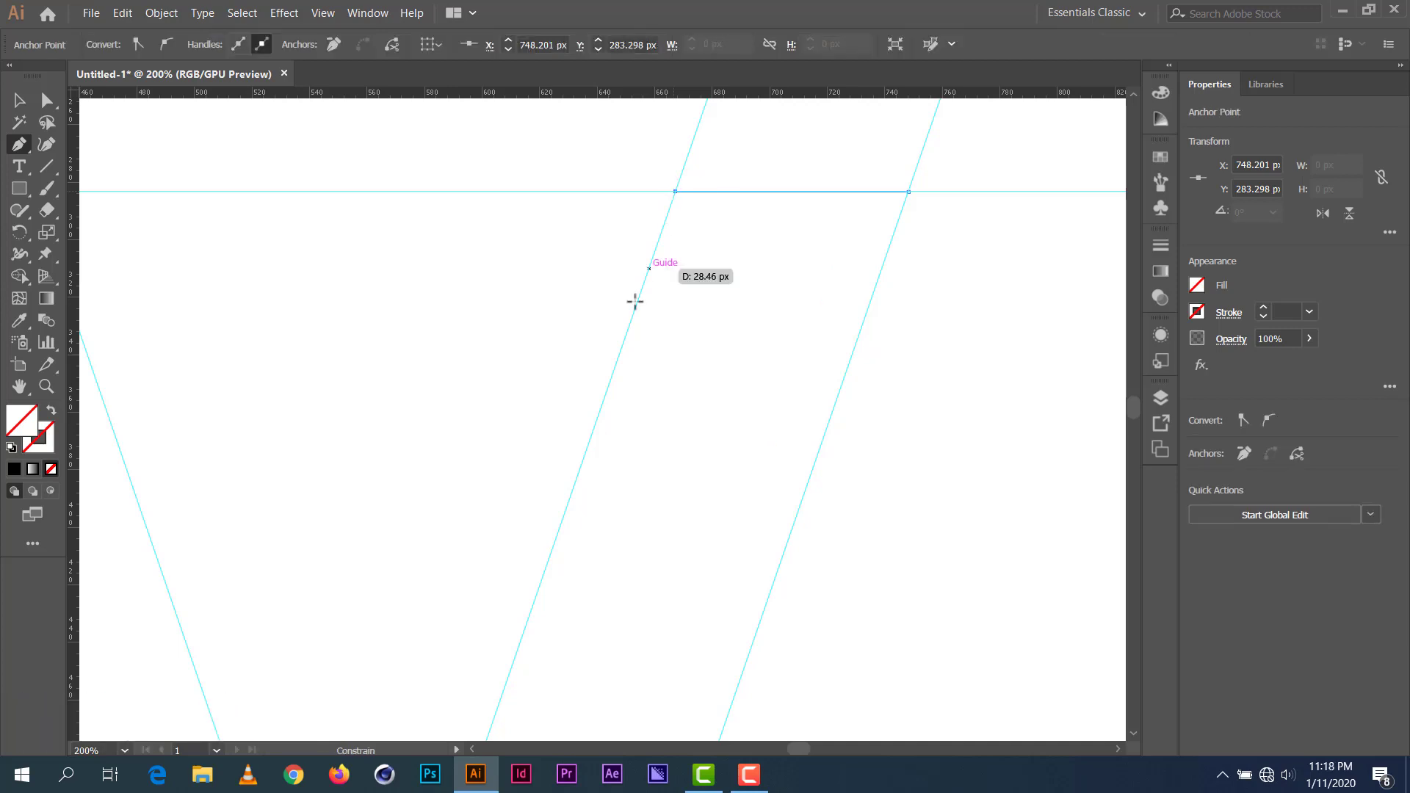
scroll(634, 302, "down", 10)
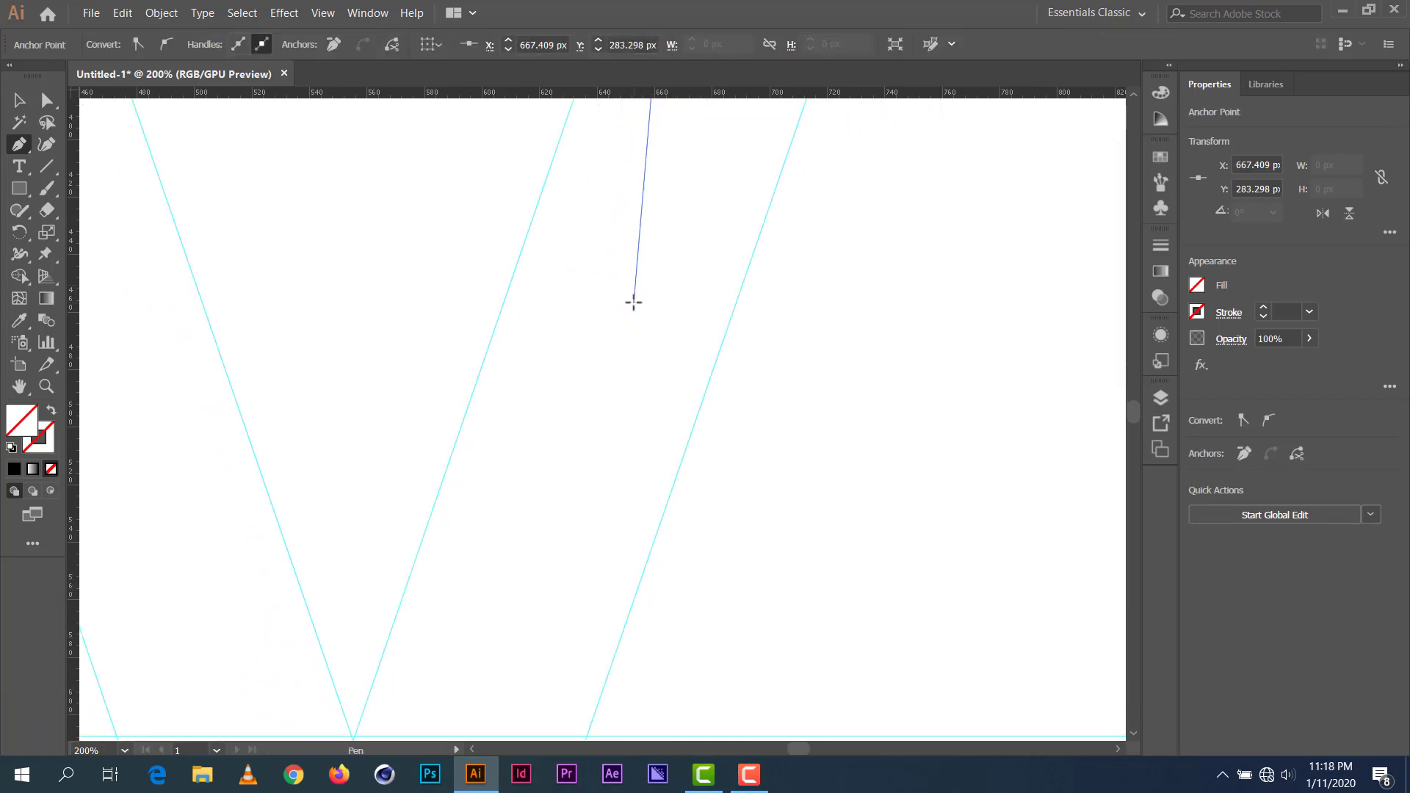
scroll(634, 302, "down", 3, "alt")
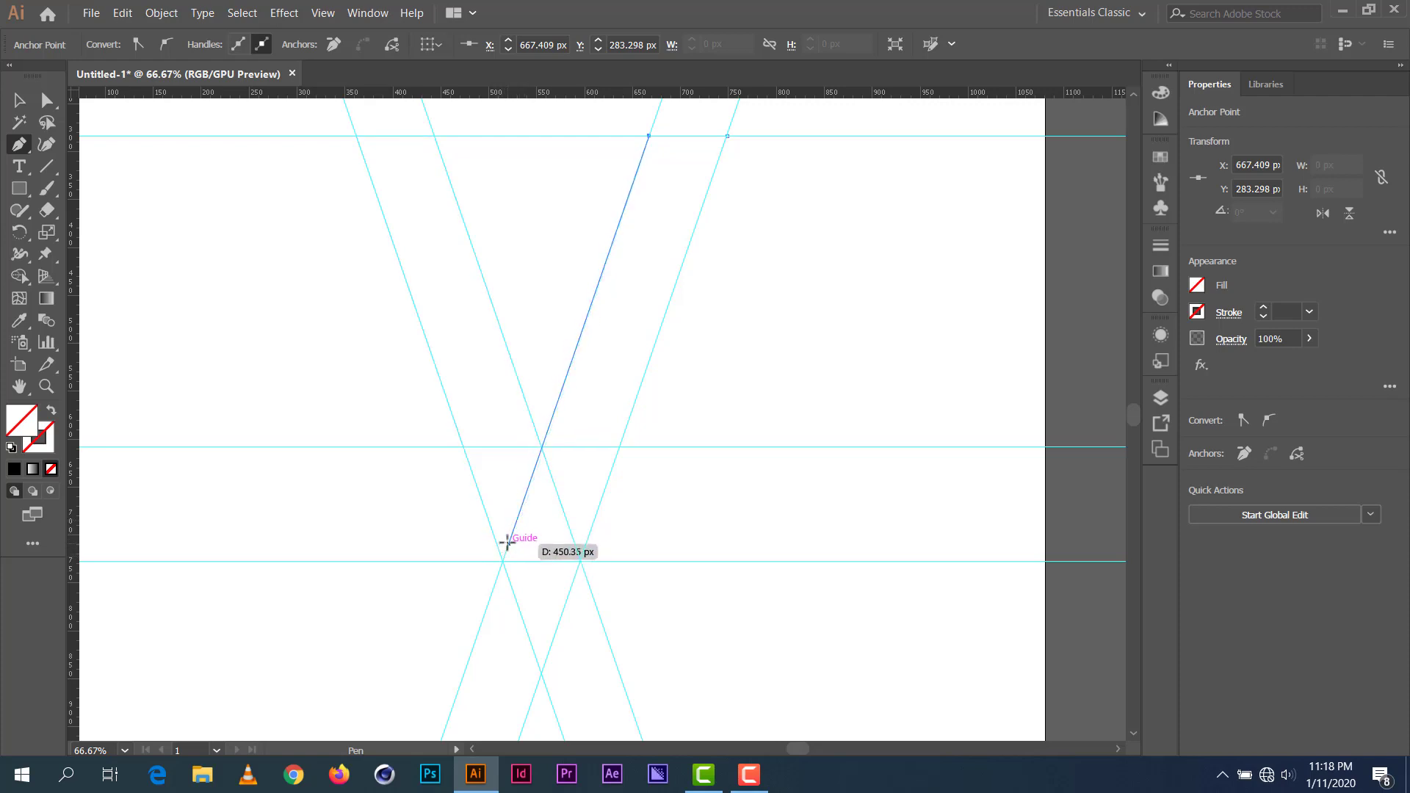
left_click_drag(508, 542, 581, 562)
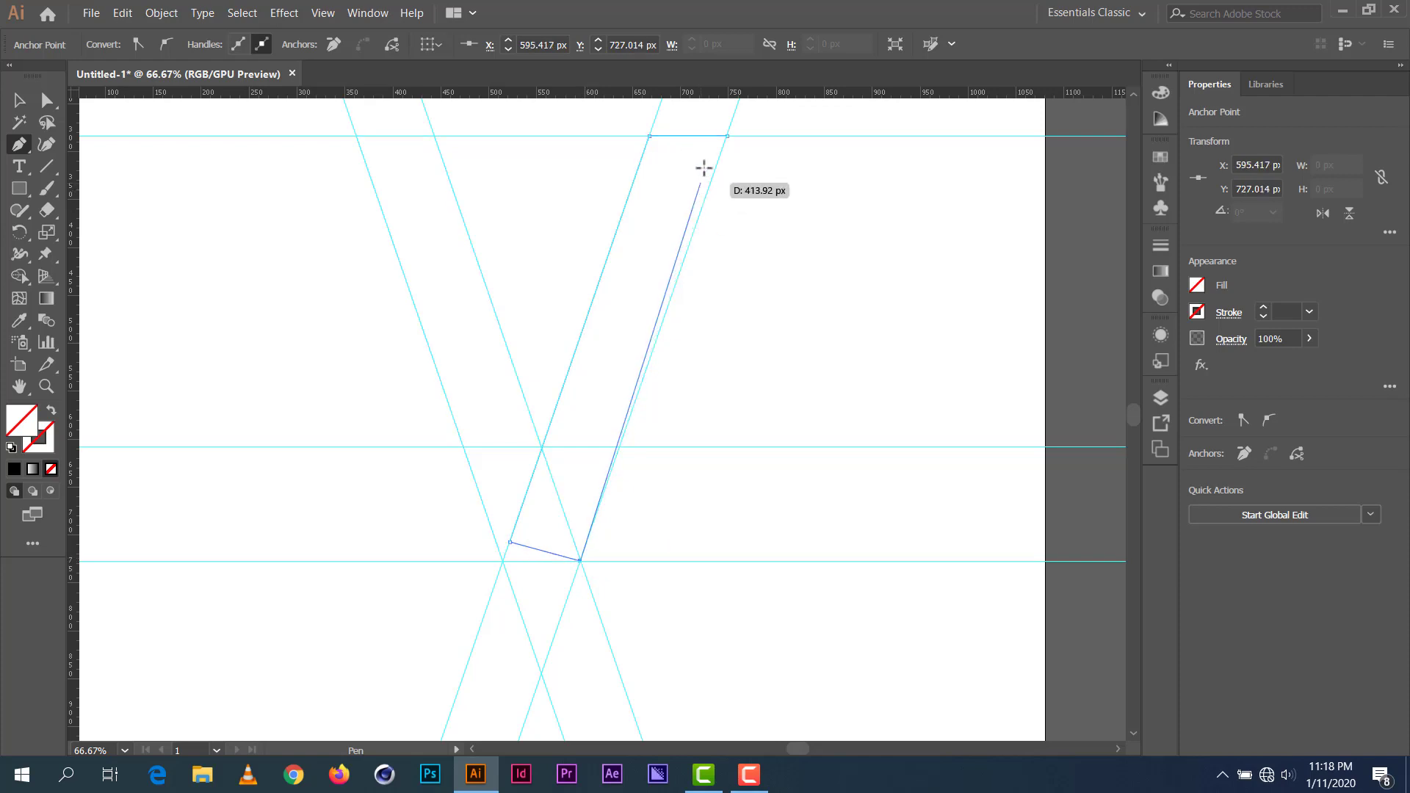
left_click(727, 136)
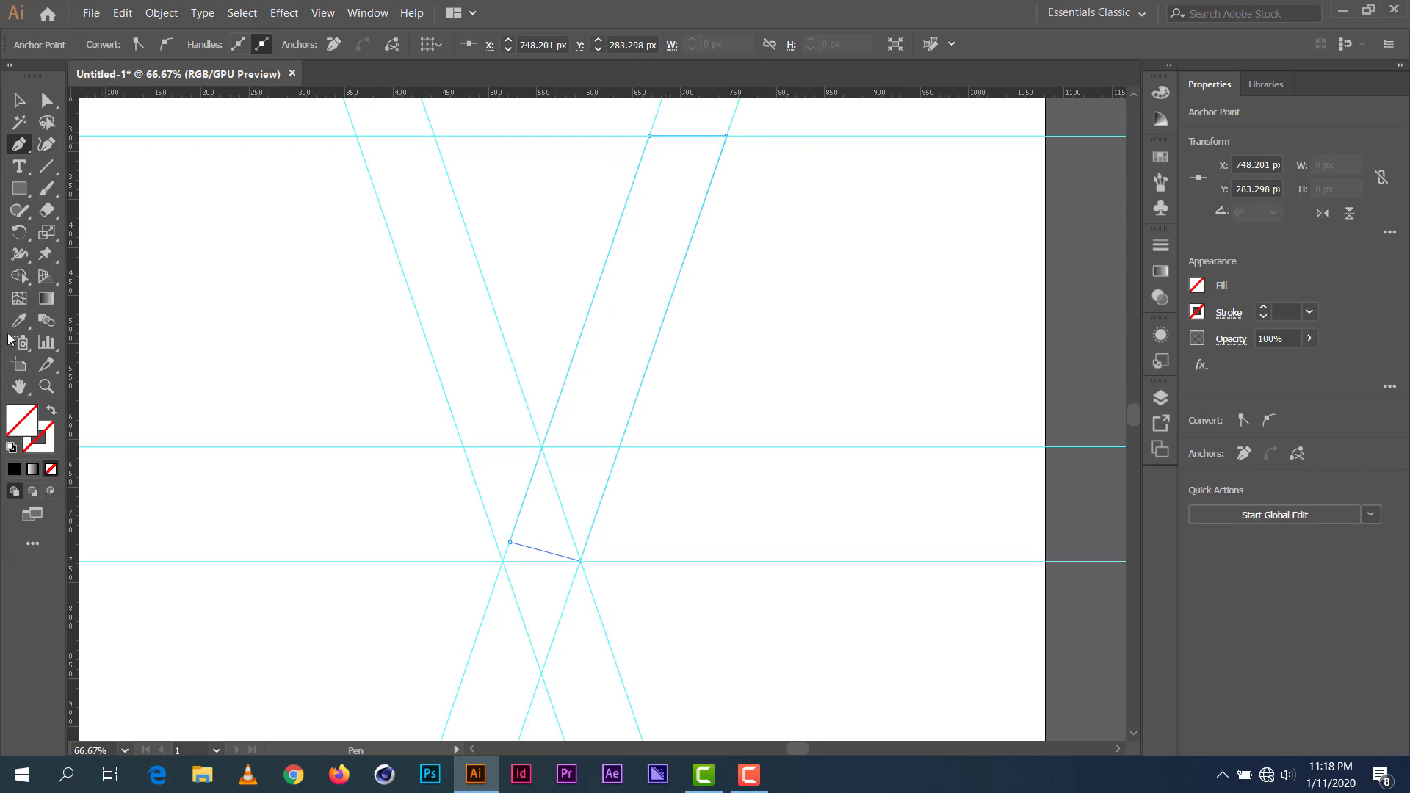
left_click(22, 102)
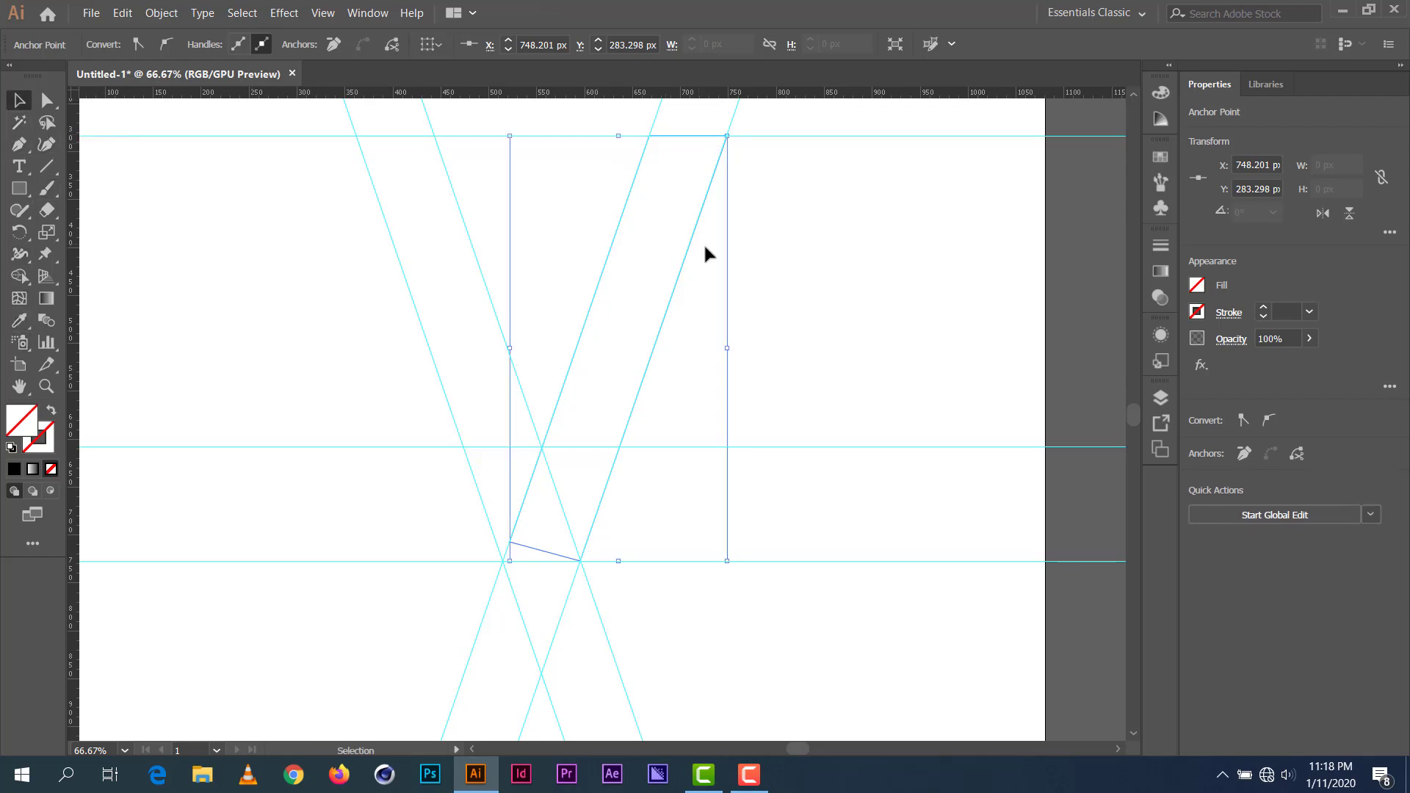
left_click(826, 265)
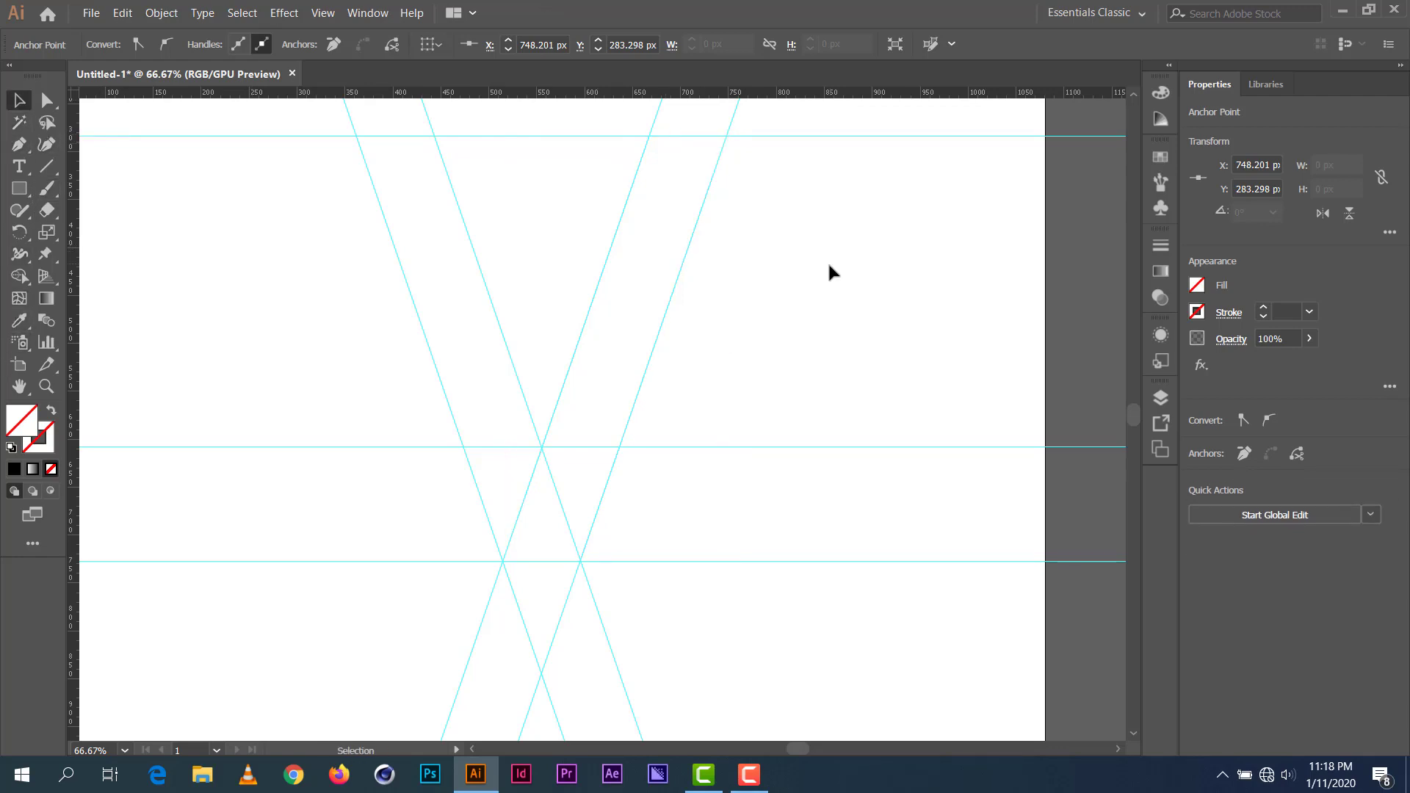
Step: Fill the left arm with black and the right arm with K=70 grey
left_click(407, 283)
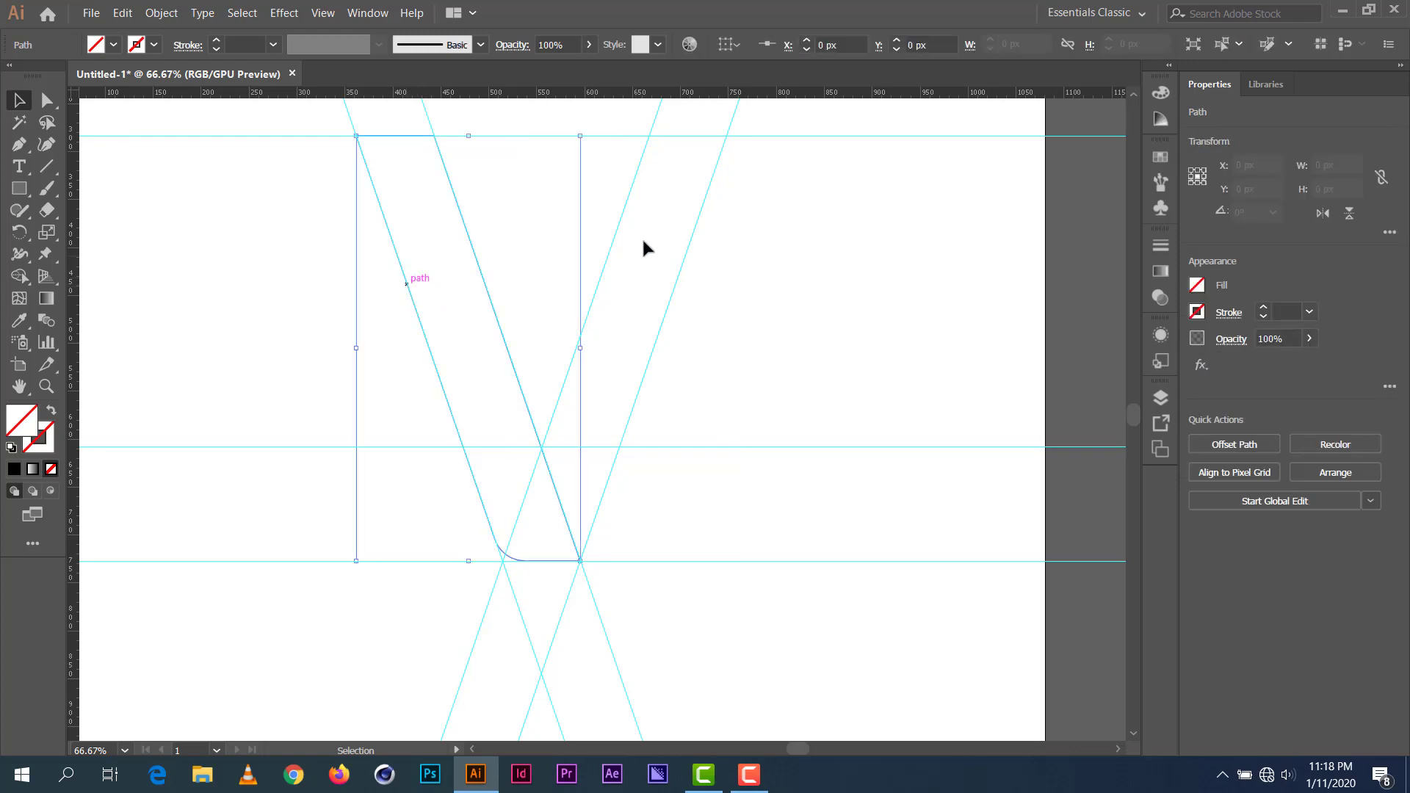
left_click(115, 45)
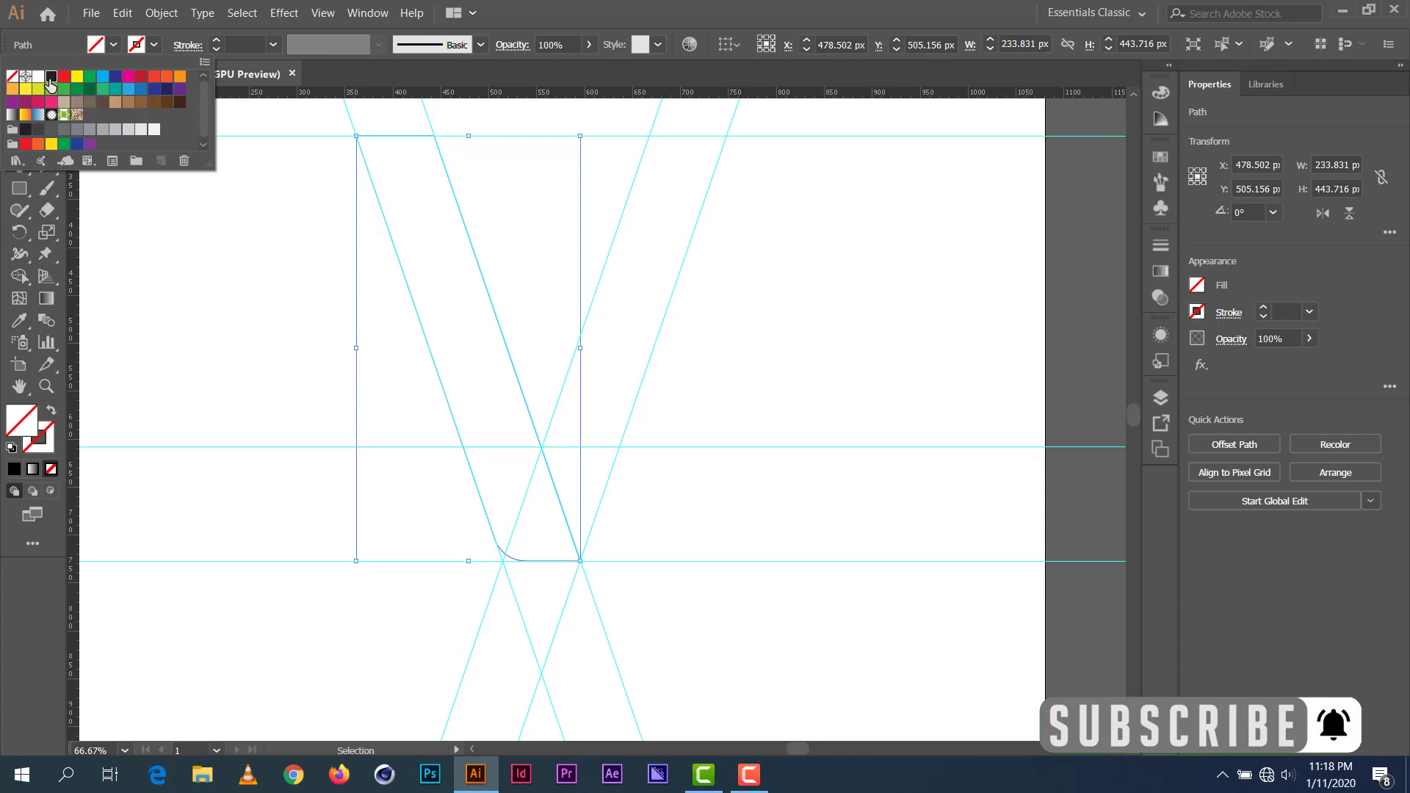
left_click(50, 77)
key("Escape")
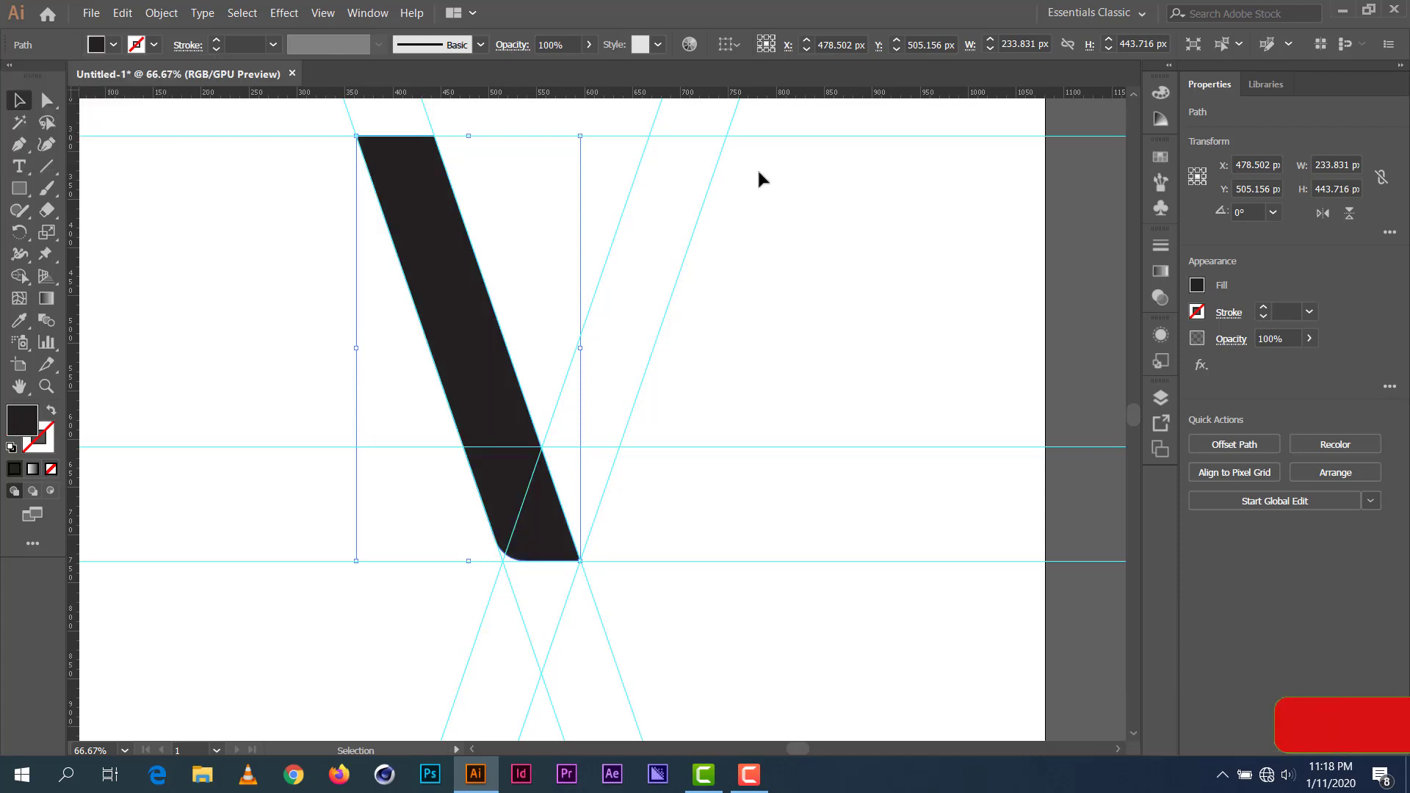
left_click(716, 164)
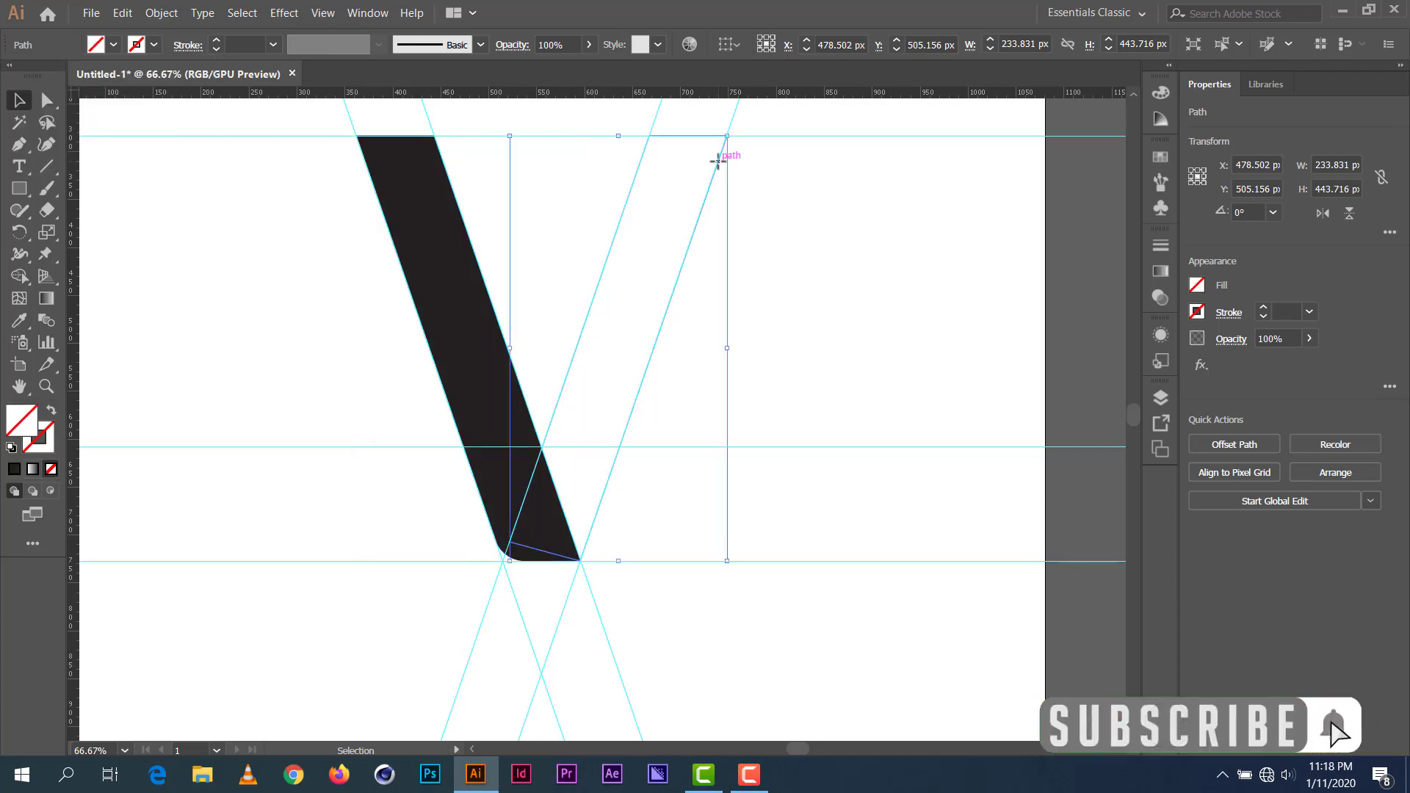
left_click(113, 45)
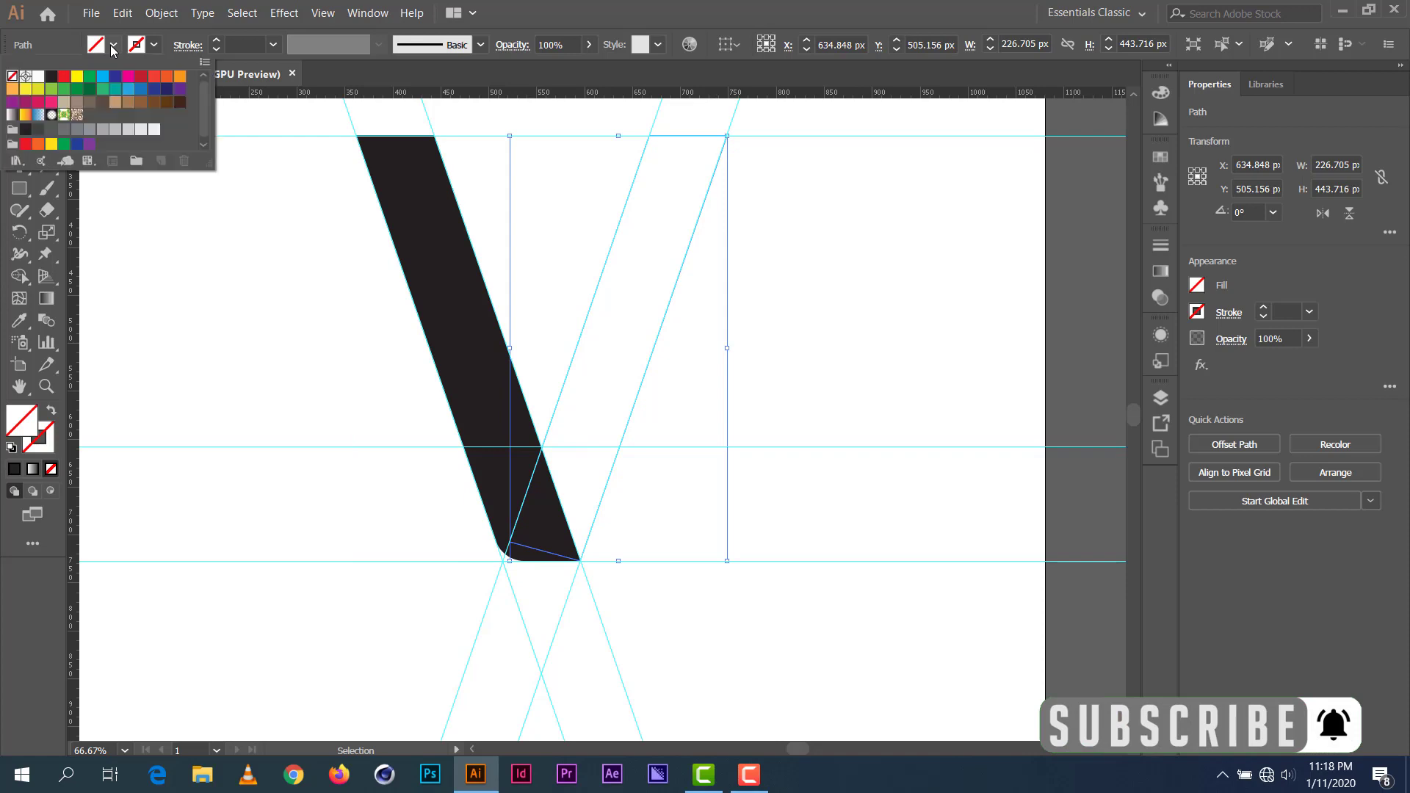
left_click(54, 132)
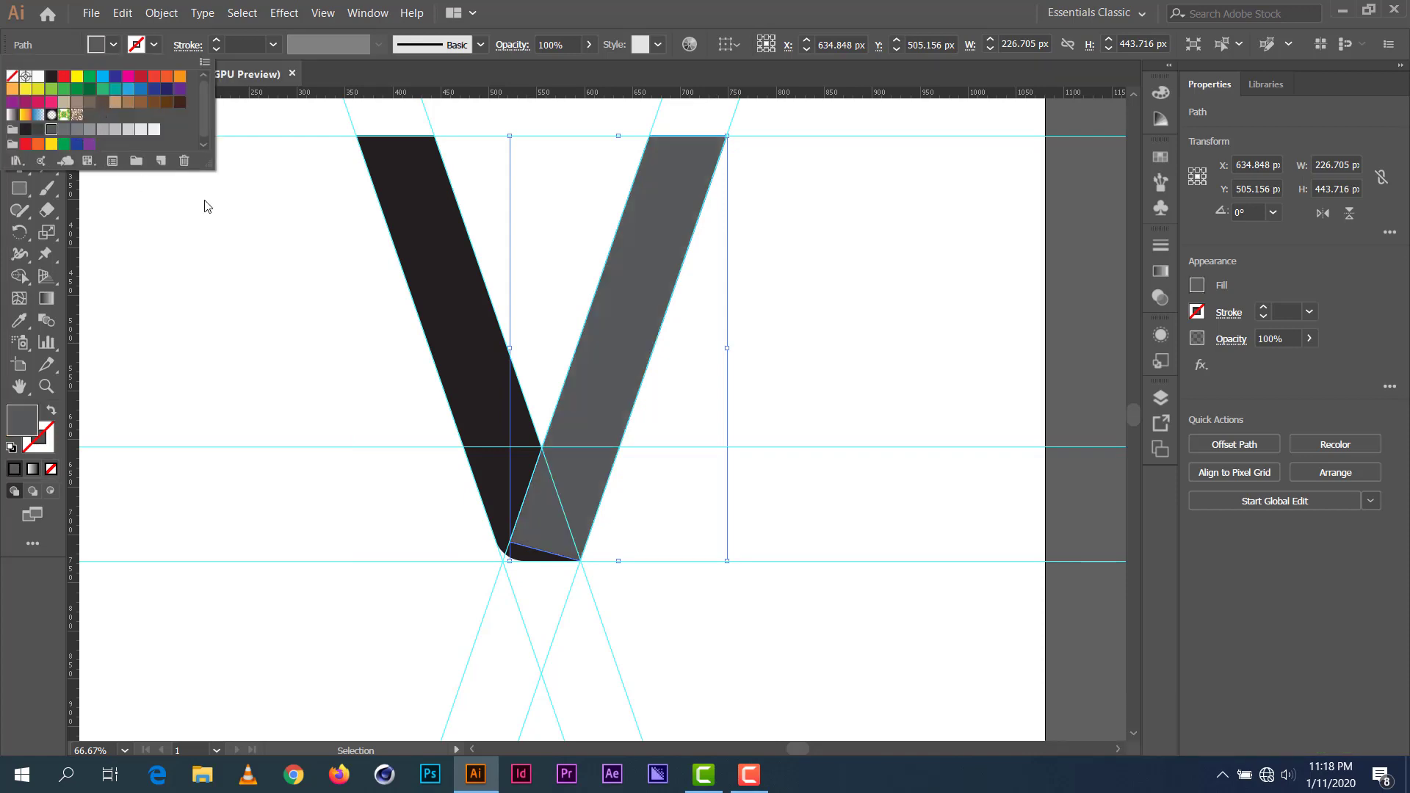
left_click(327, 274)
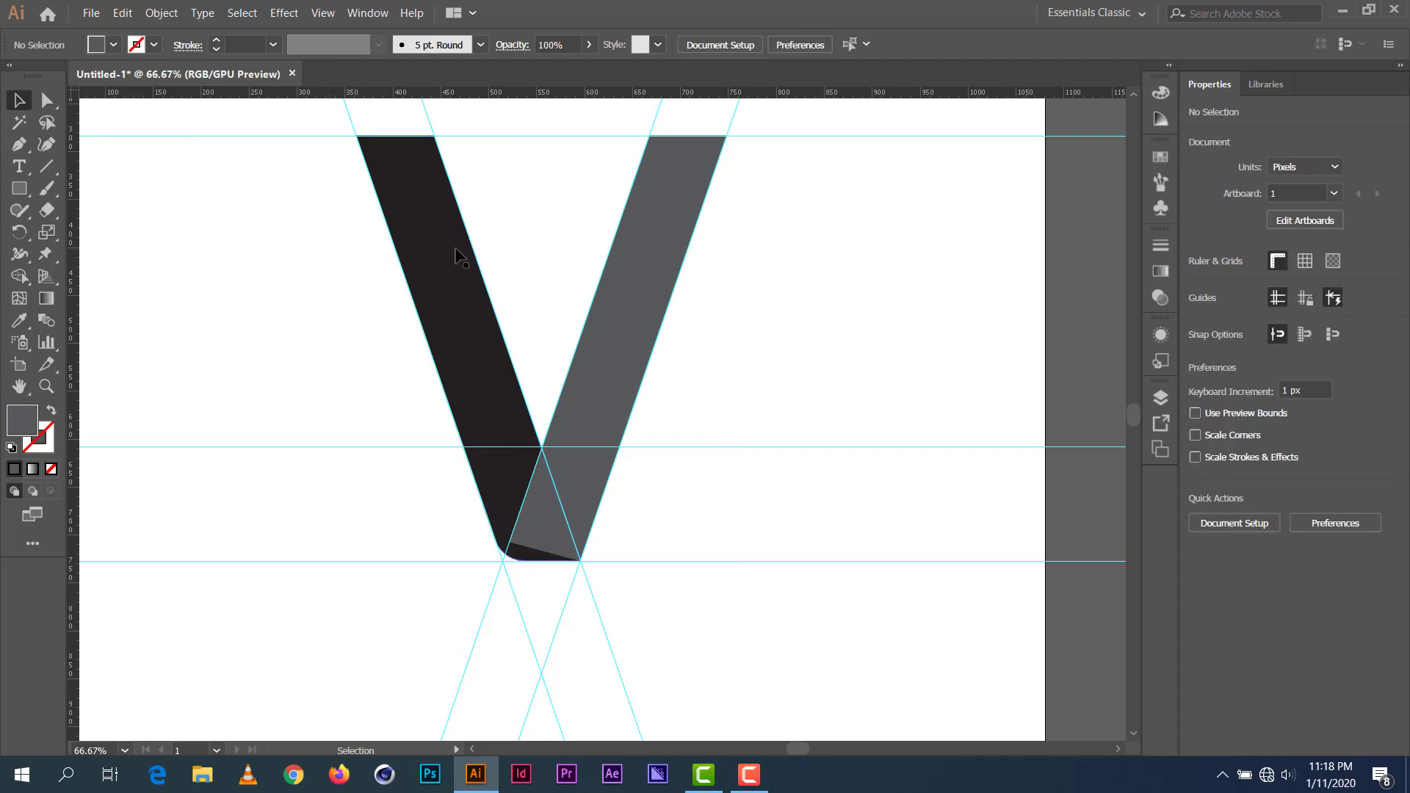
Step: Bring the black left arm to the front with Arrange > Bring to Front
left_click(460, 253)
right_click(460, 258)
mouse_move(561, 498)
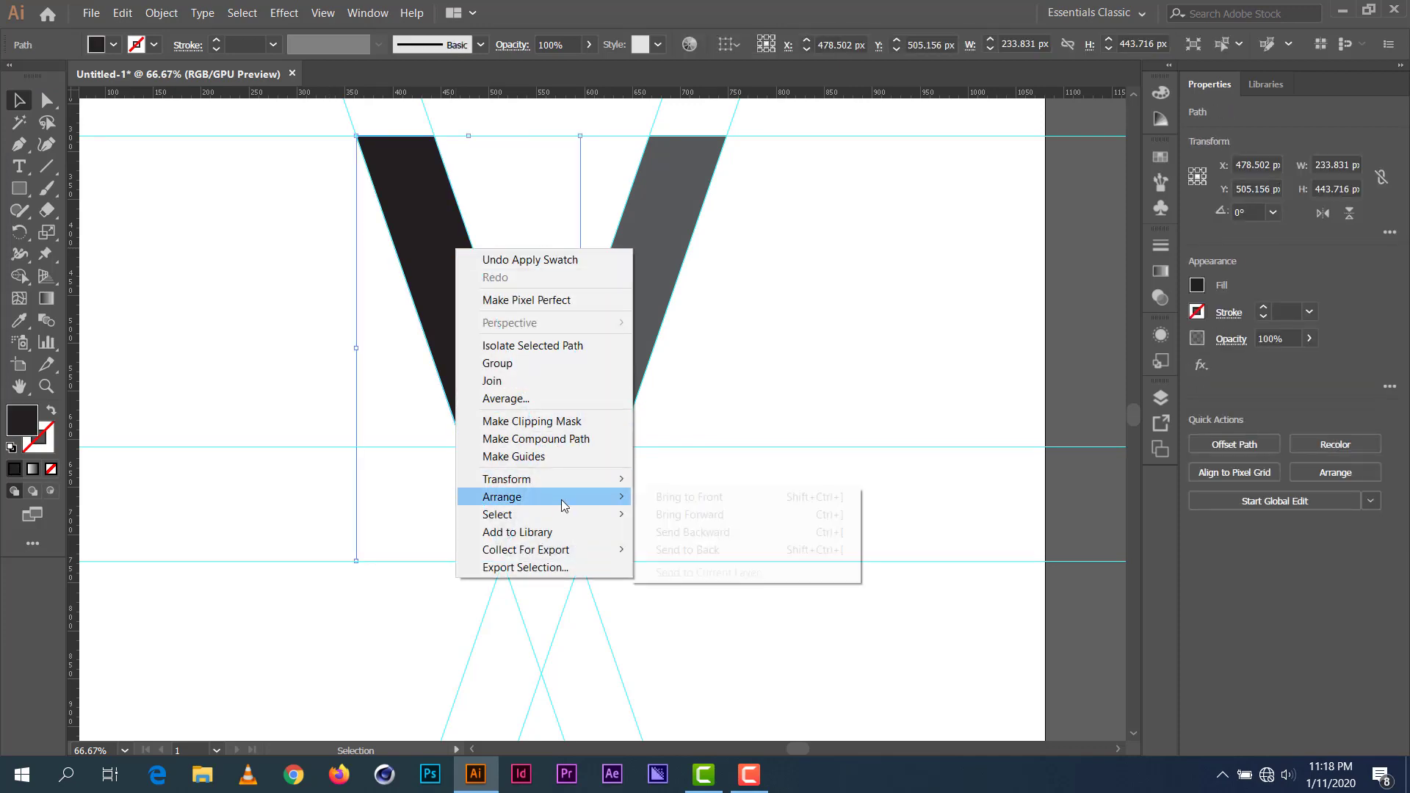
left_click(670, 500)
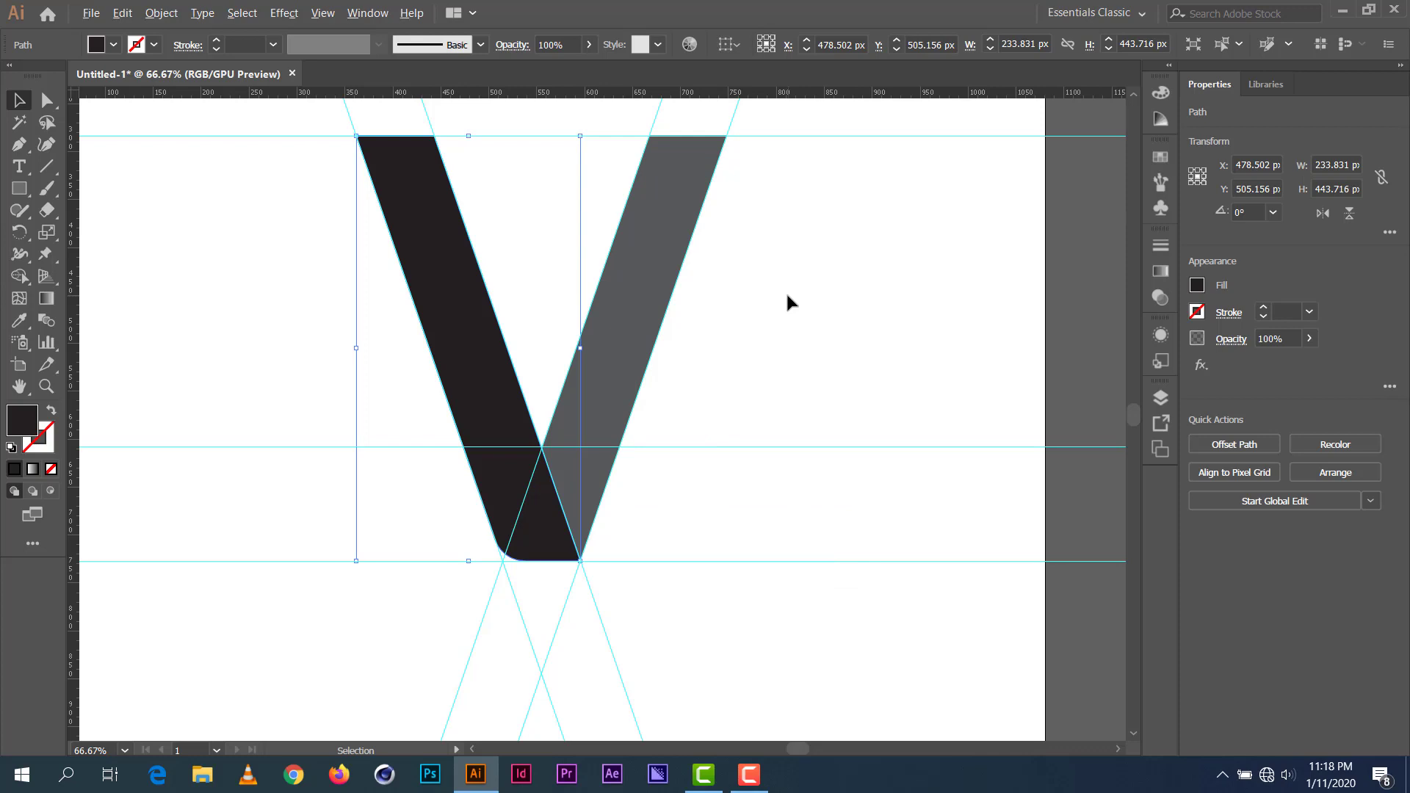
Step: Marquee-select and delete the diagonal construction lines and the horizontal guides, then zoom out
scroll(787, 294, "down", 1)
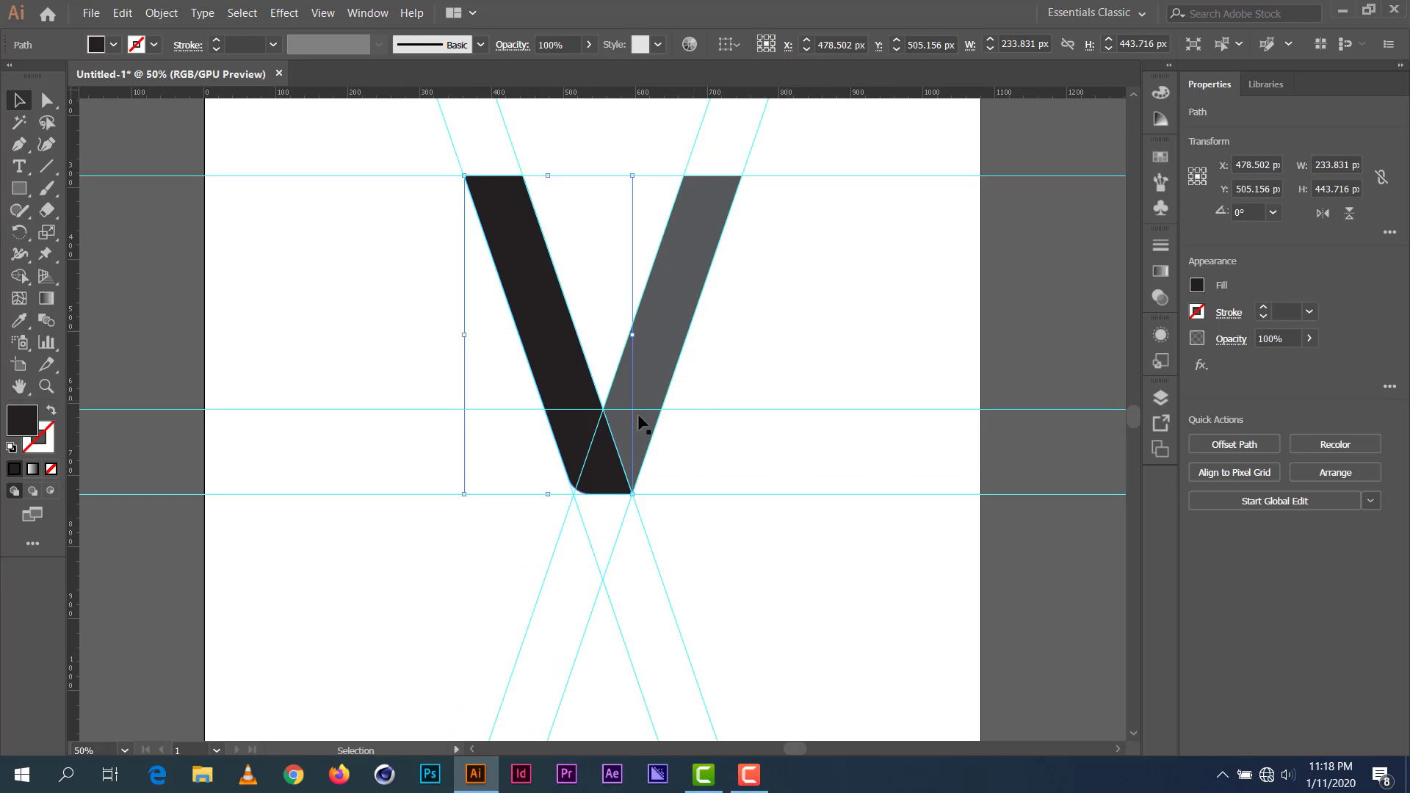
scroll(351, 347, "up", 1)
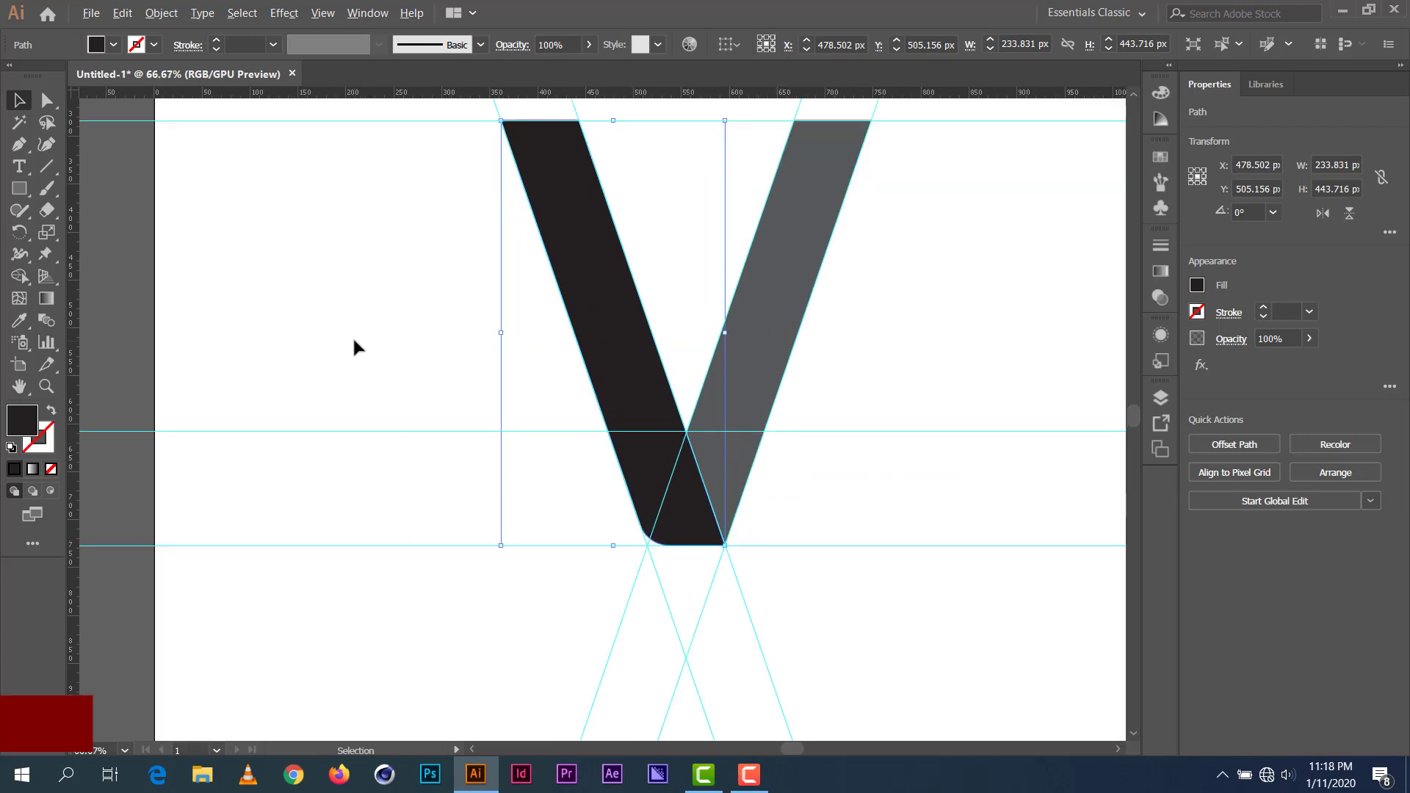
scroll(353, 347, "down", 1)
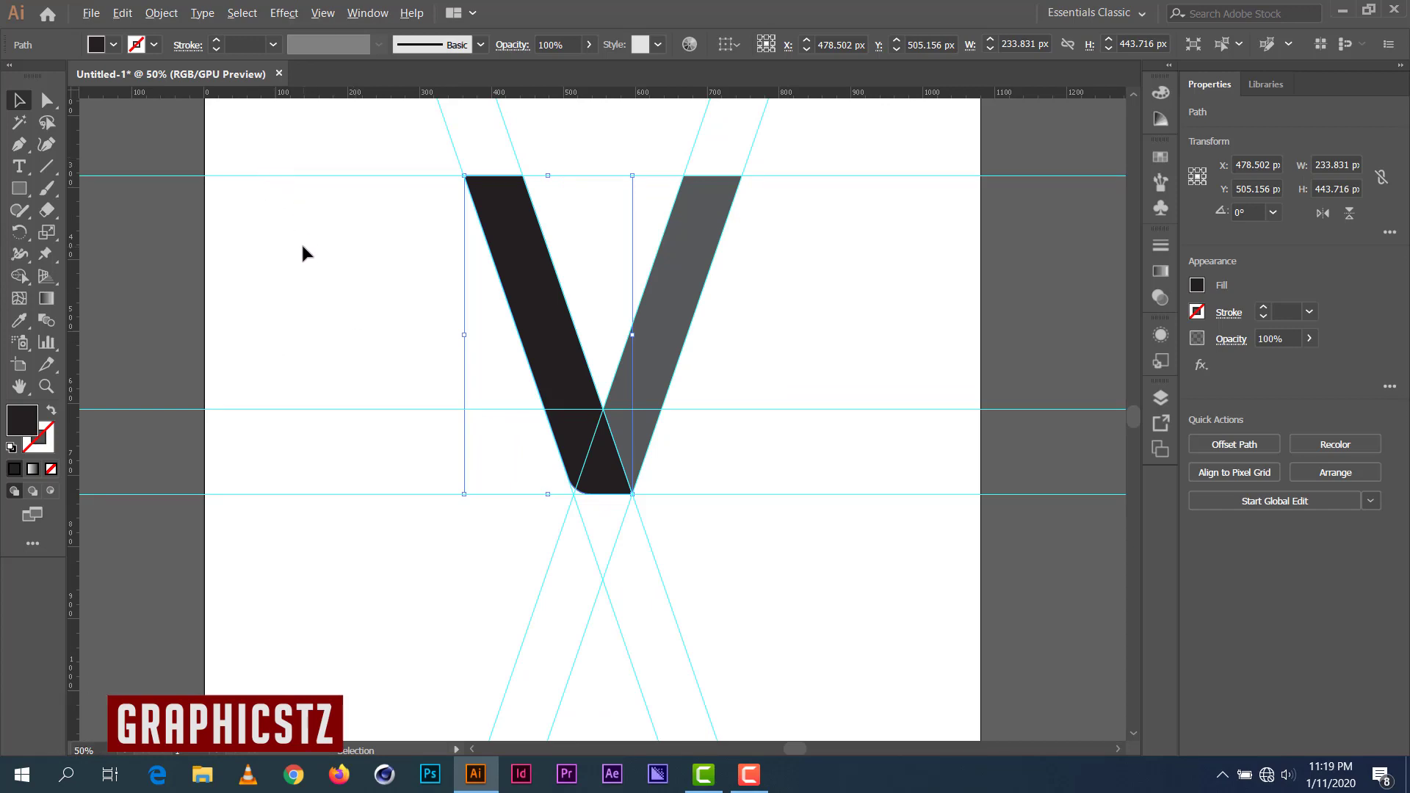
scroll(302, 249, "down", 2)
left_click_drag(301, 141, 718, 466)
key("Delete")
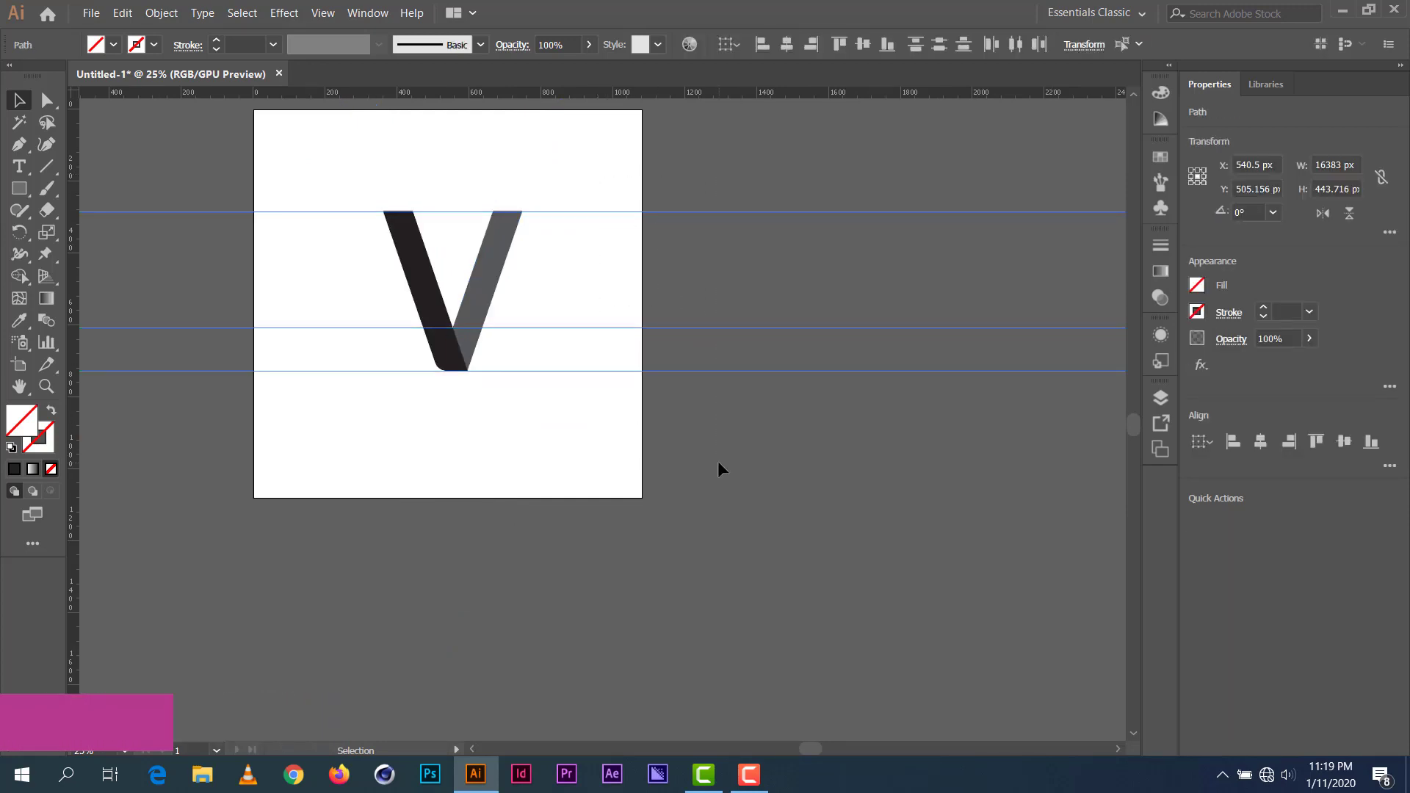
key("Delete")
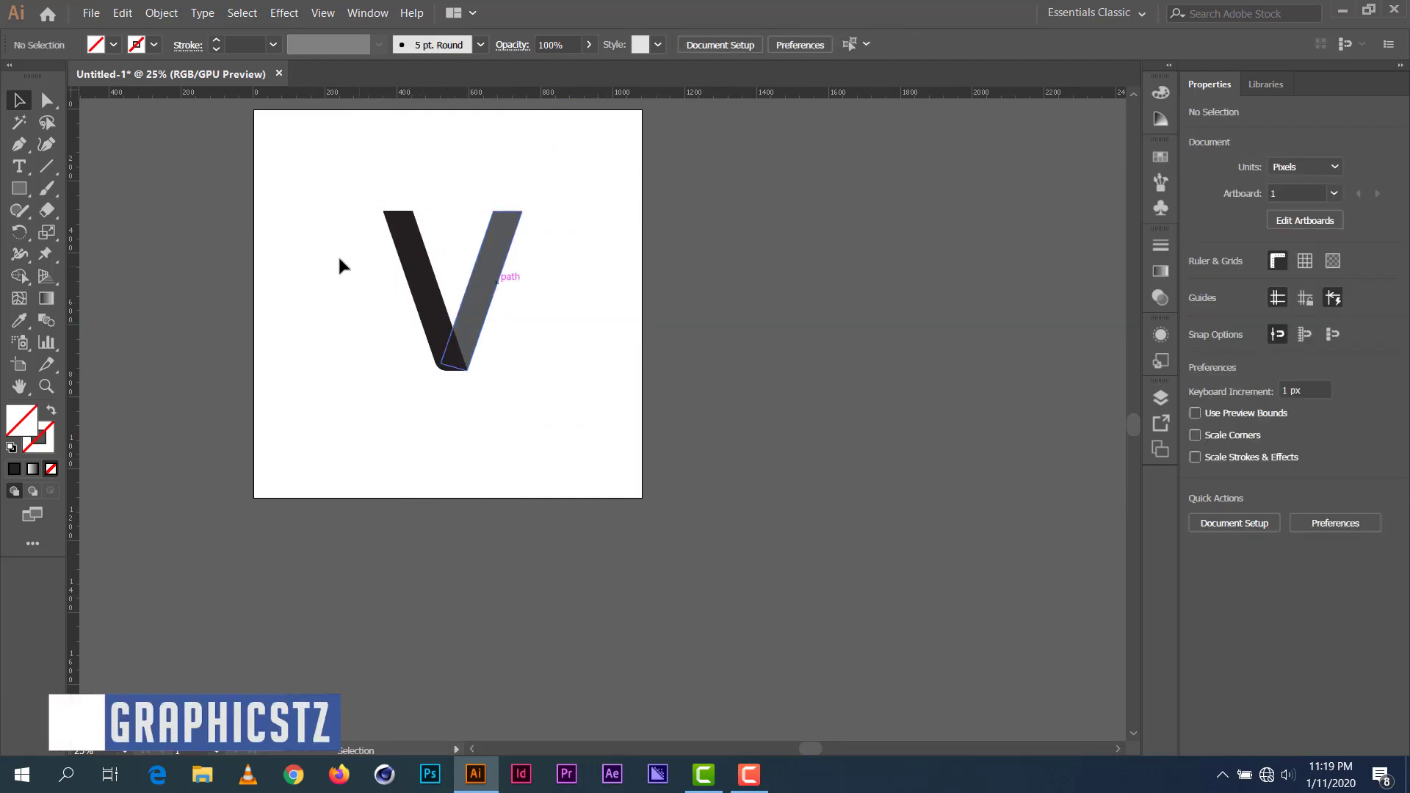
scroll(403, 265, "down", 1, "alt")
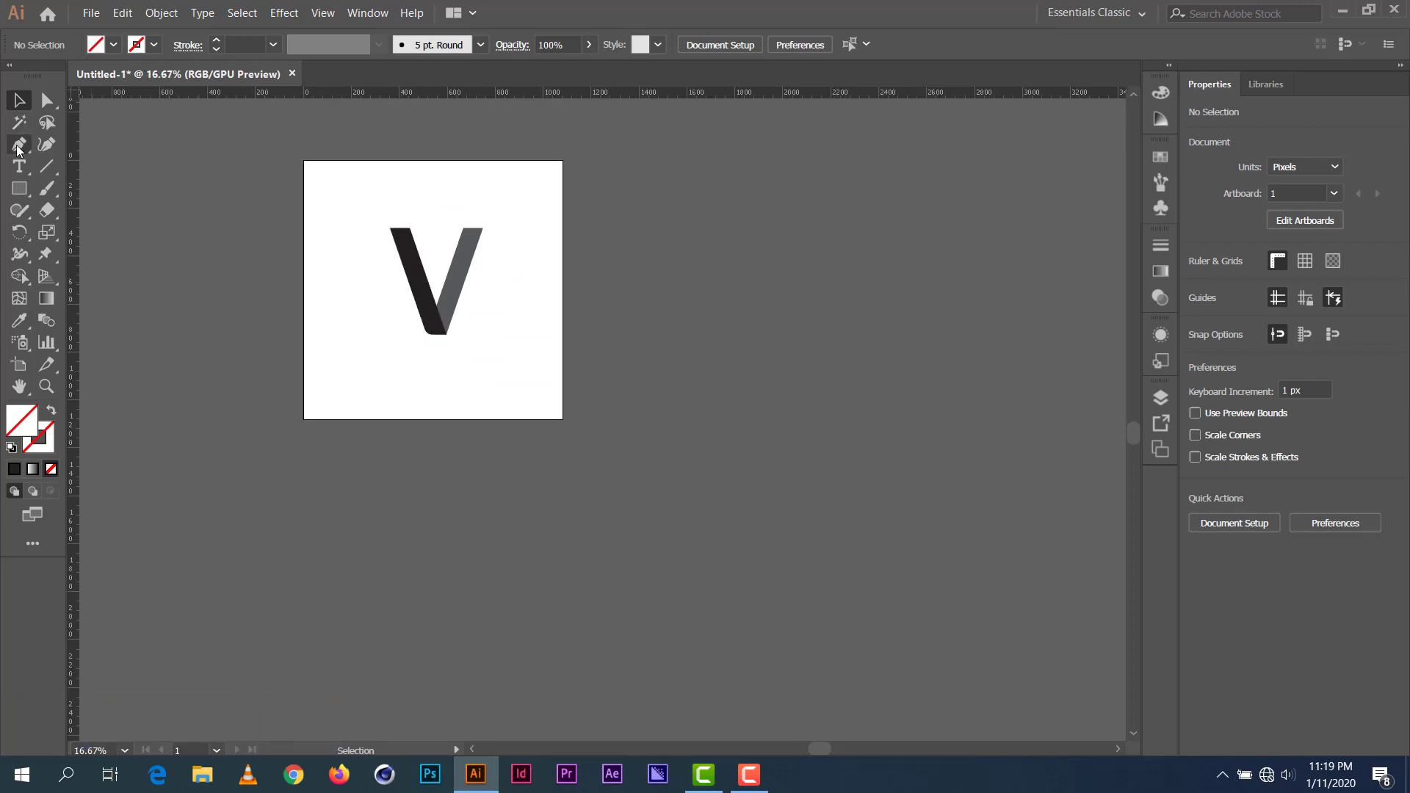
Step: Draw a square over the whole artboard and fill it with 800000 in the Color Picker
left_click(19, 188)
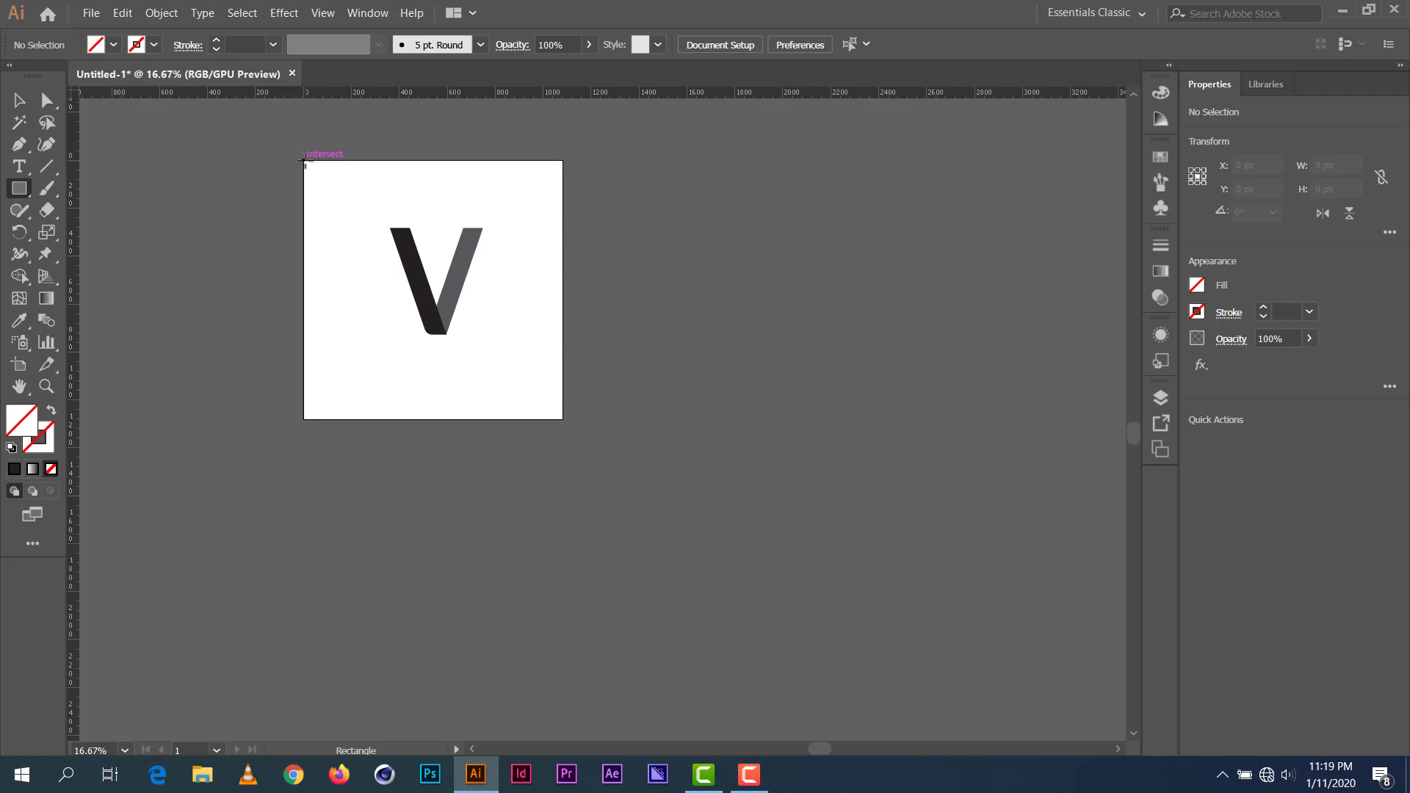
left_click_drag(304, 160, 563, 420)
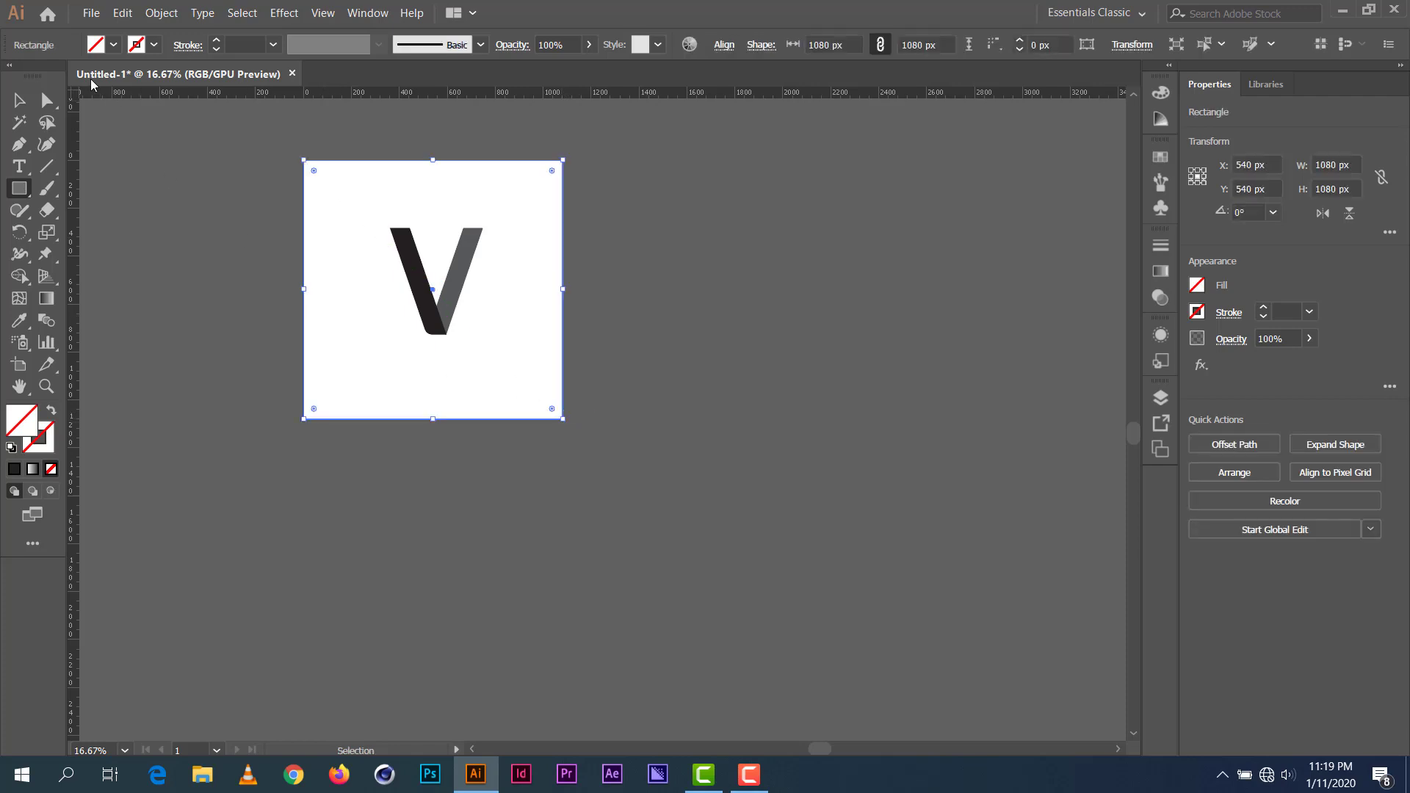
double_click(25, 419)
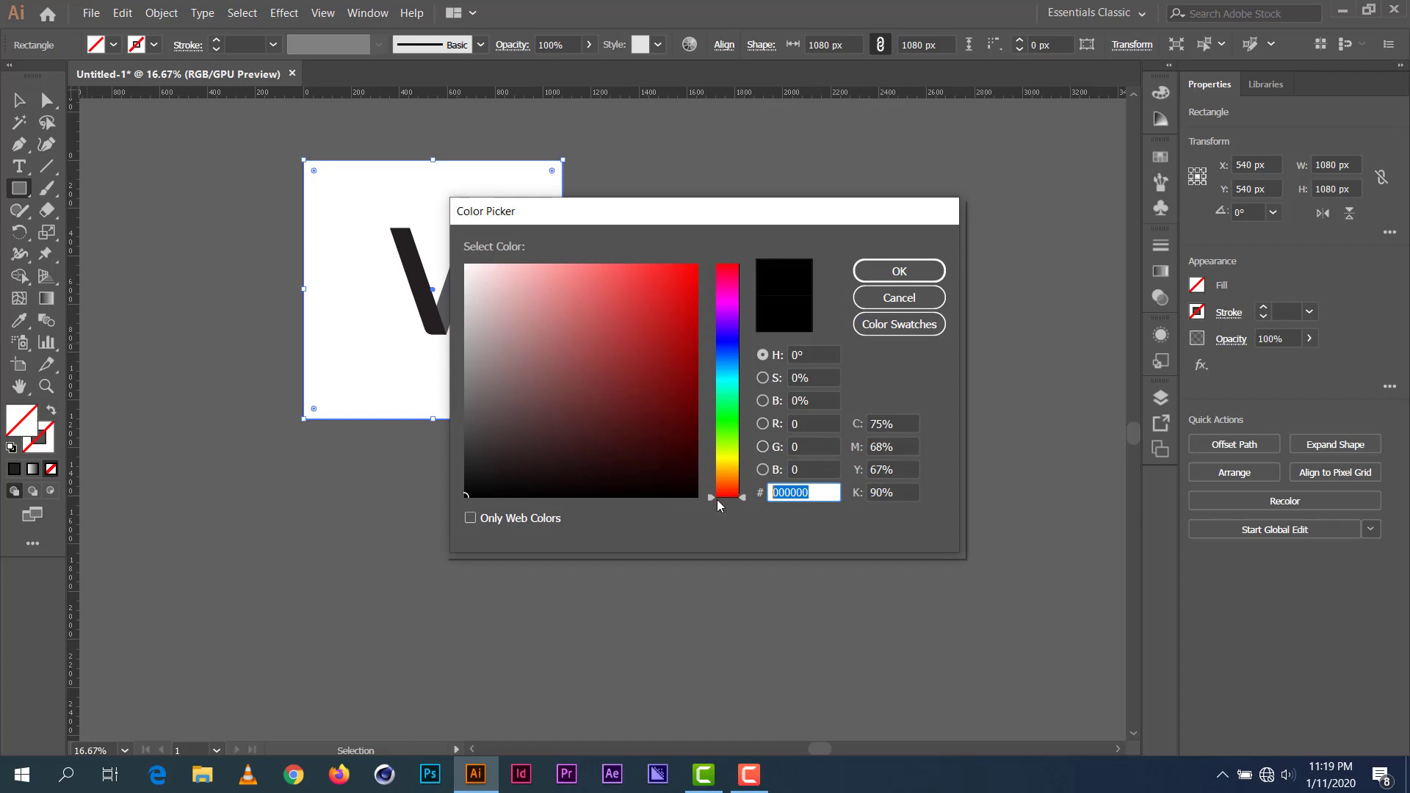
type("800000")
key("Return")
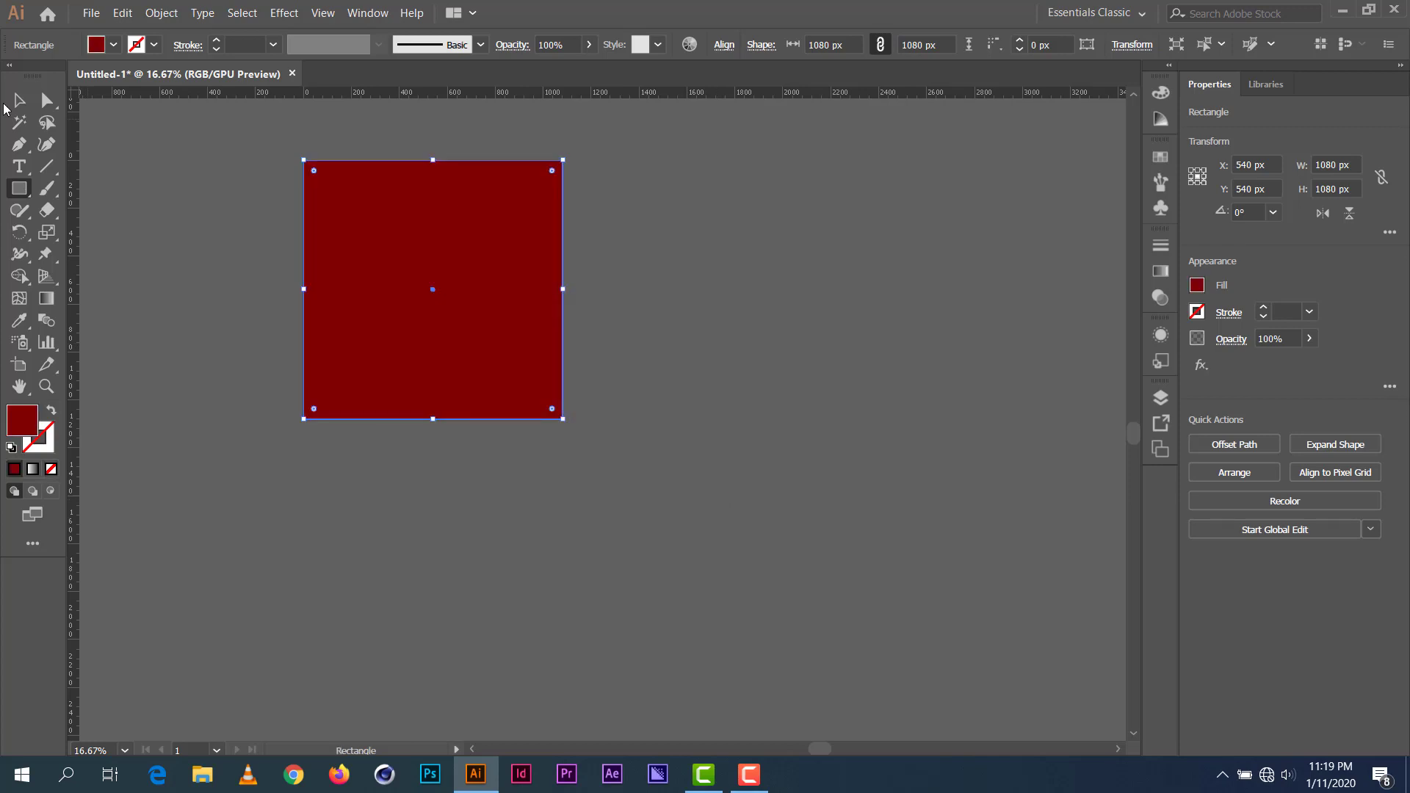
left_click(20, 105)
Step: Send the red square to the back with Arrange > Send to Back, then deselect
right_click(431, 192)
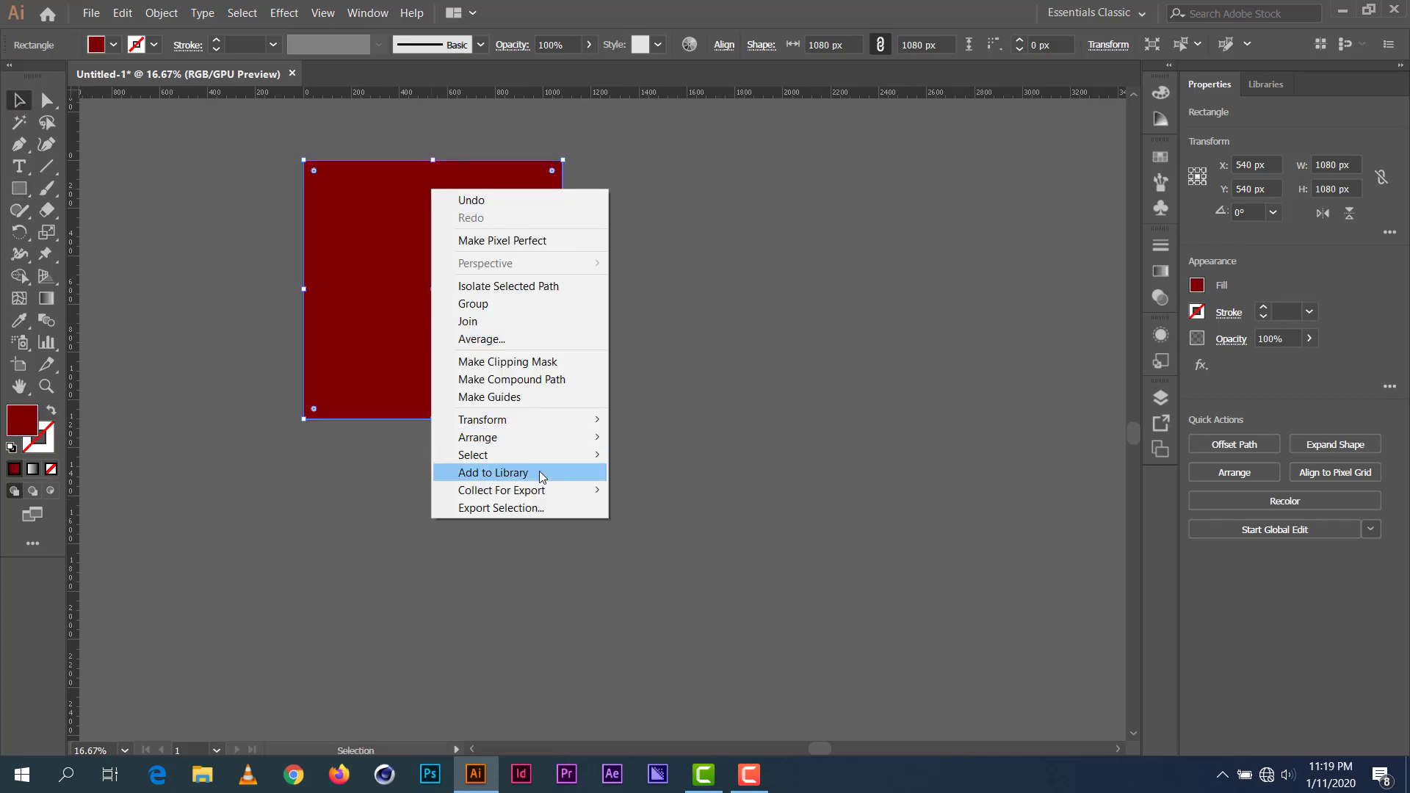
mouse_move(550, 437)
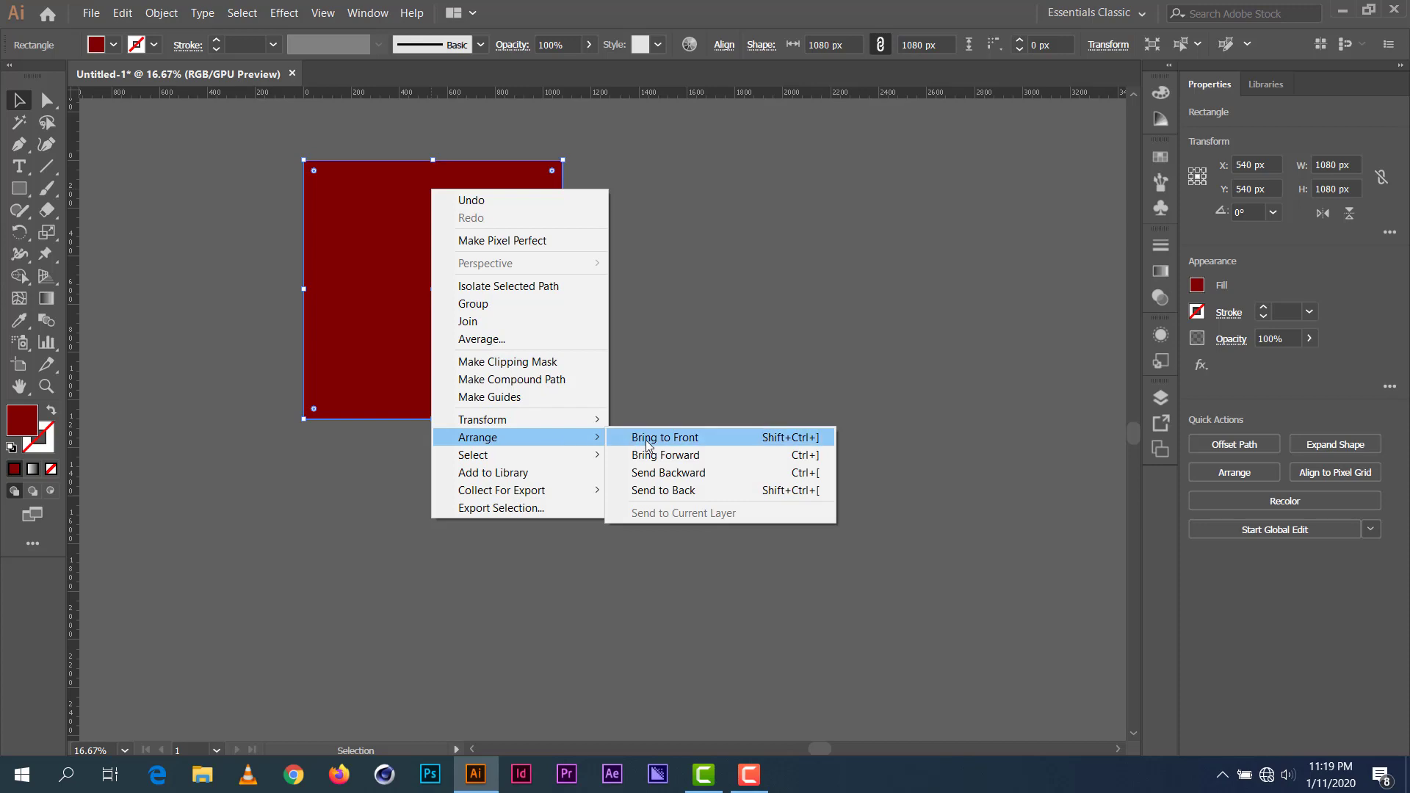
left_click(651, 492)
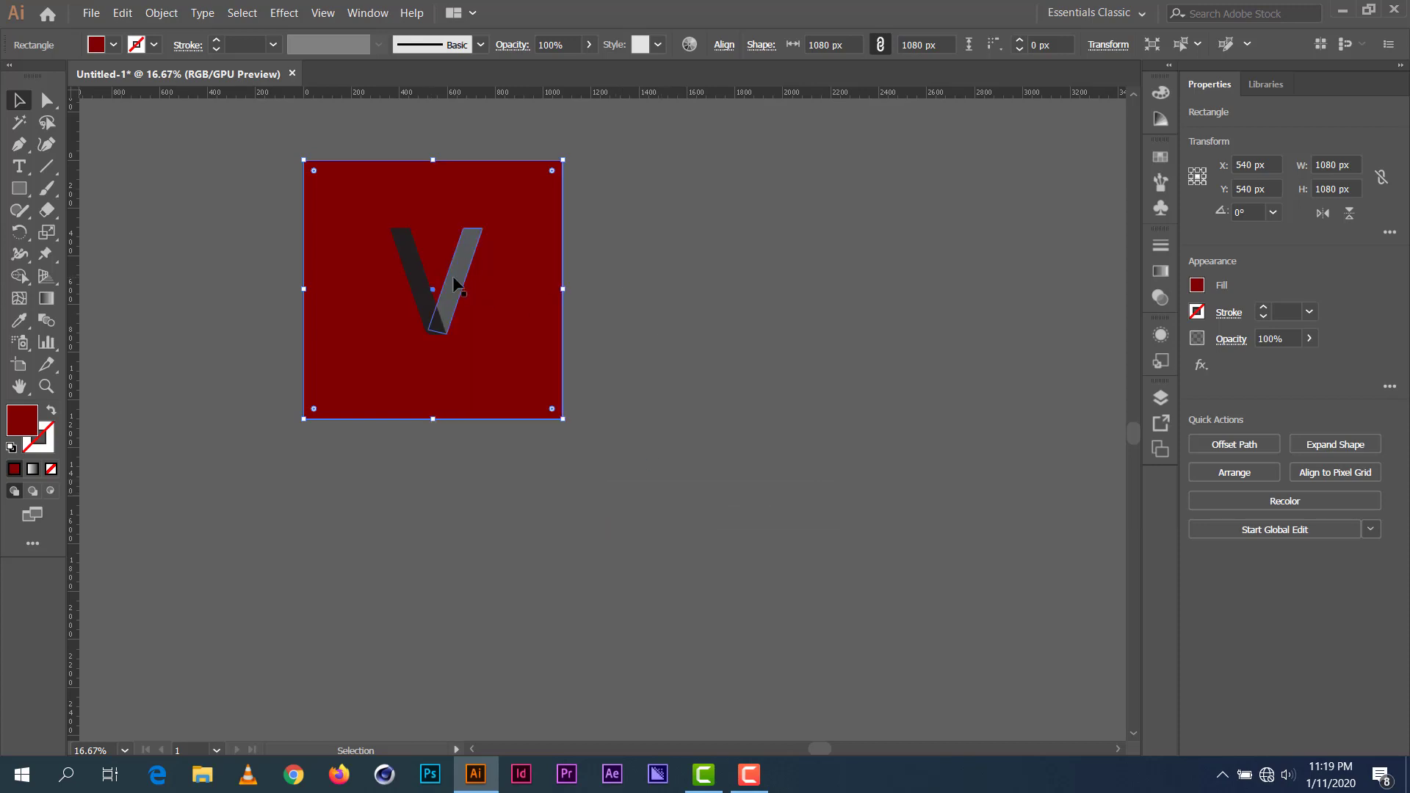
key("ctrl+shift+a")
Step: Drag the V upward on the red square to Y 417.837 px
scroll(454, 277, "up", 2)
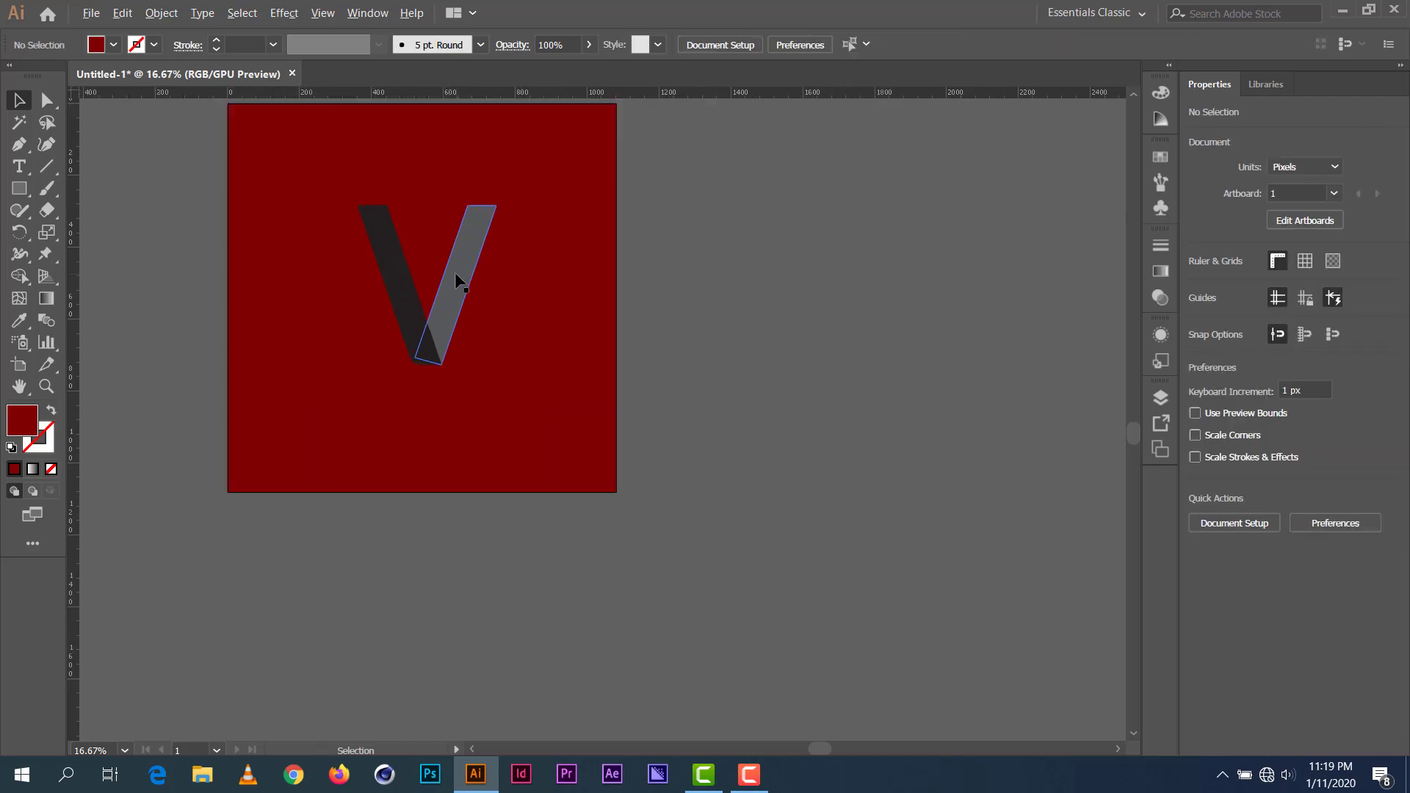
left_click_drag(262, 282, 381, 337)
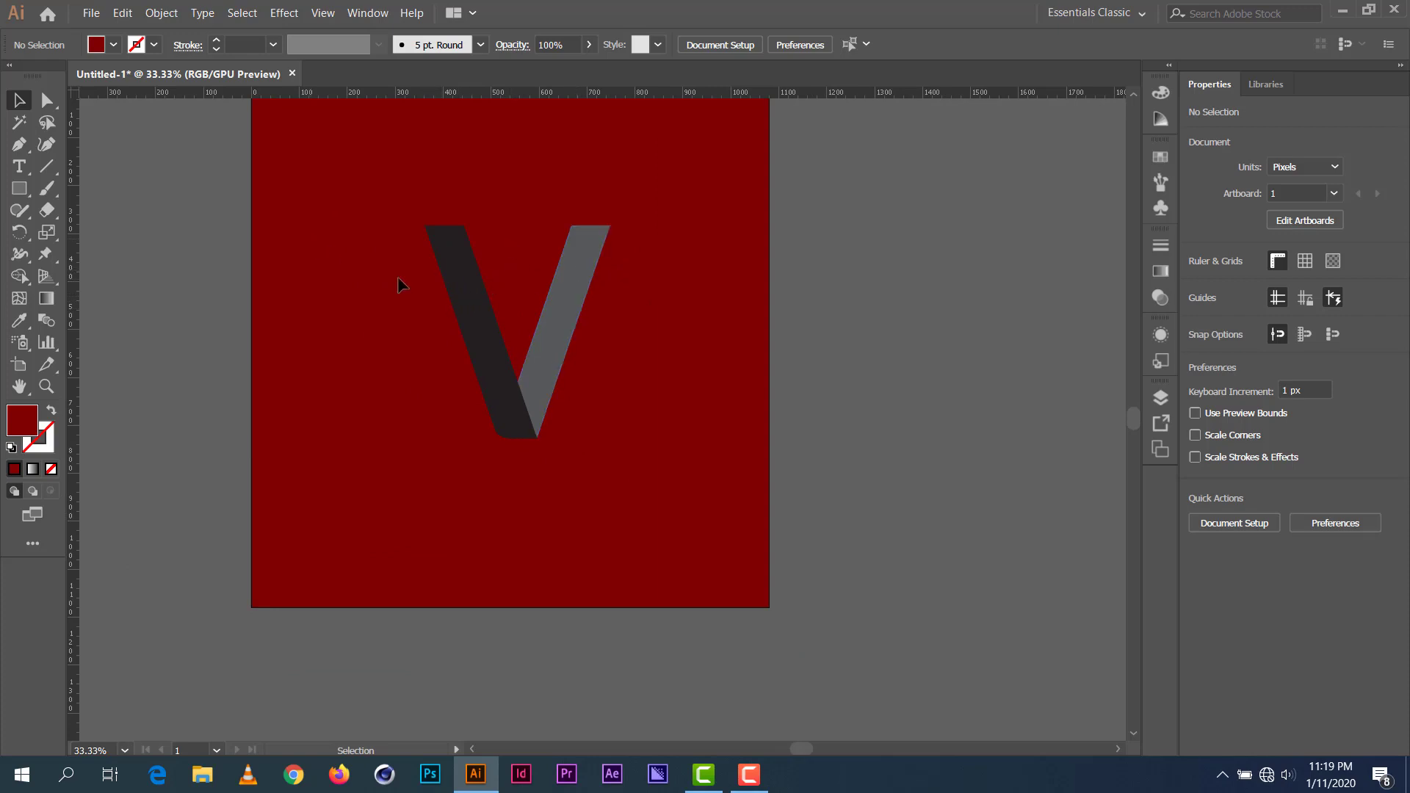
left_click_drag(312, 234, 532, 284)
Step: Deselect the V and zoom to 800% on its bottom tip, panning it into view
left_click(533, 332)
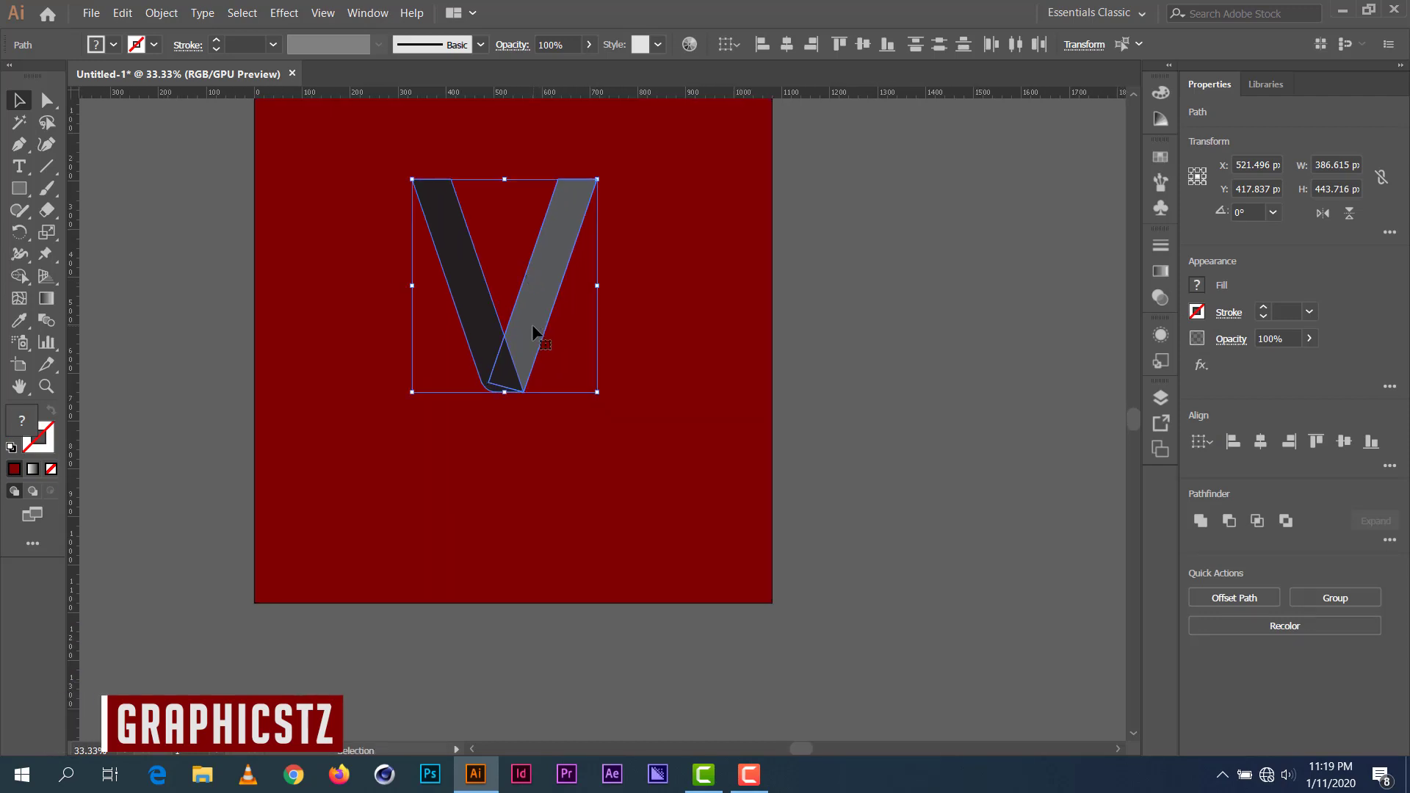
scroll(534, 332, "up", 3)
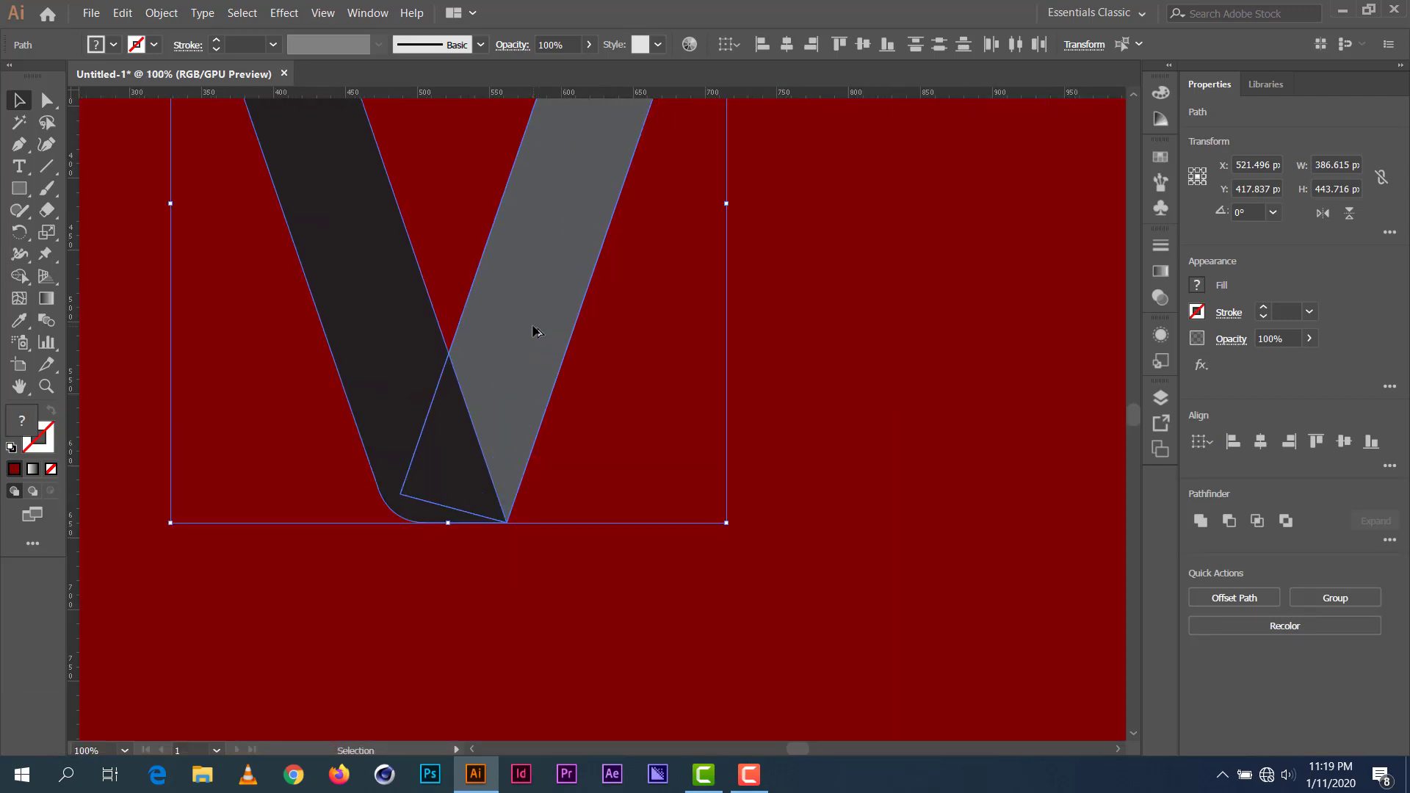
left_click(803, 381)
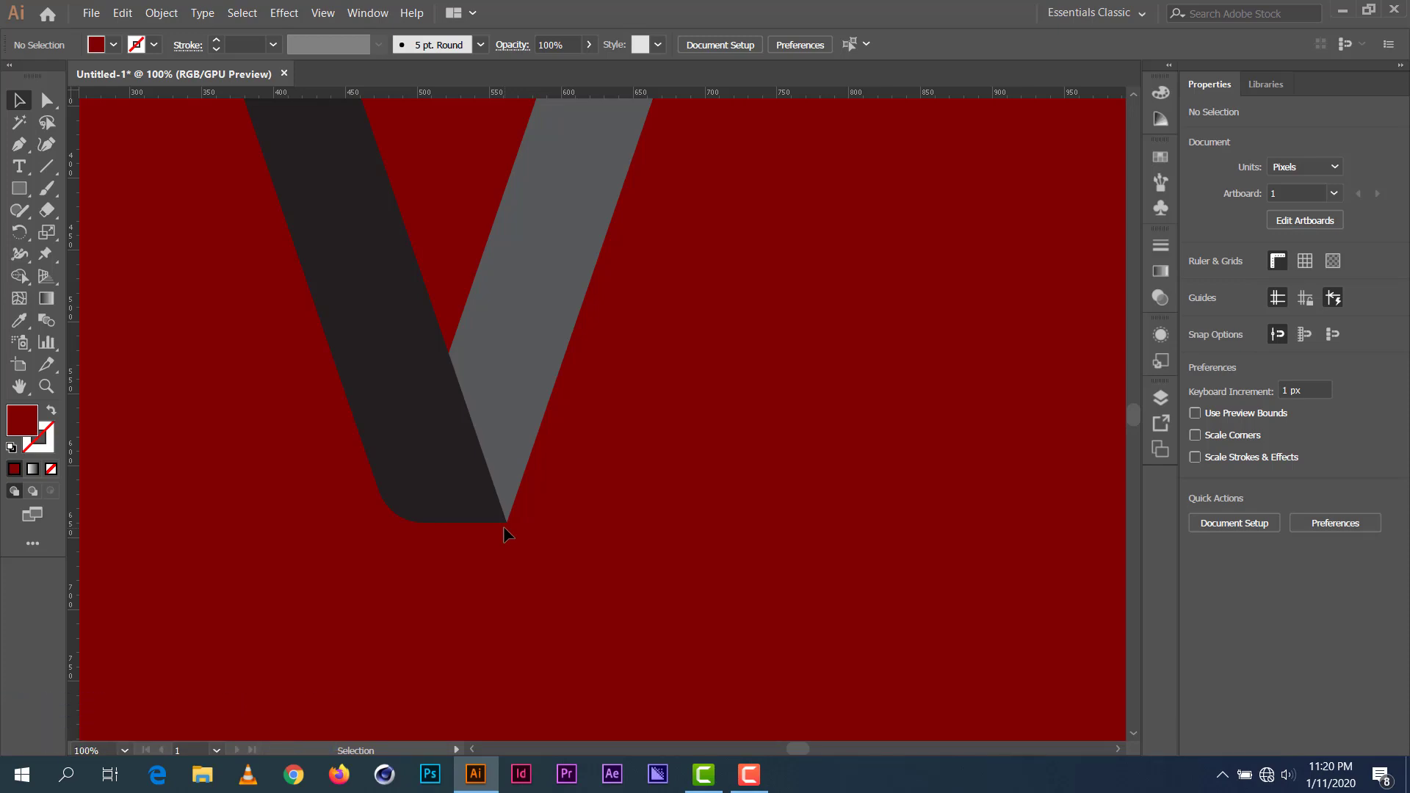
scroll(504, 525, "up", 3)
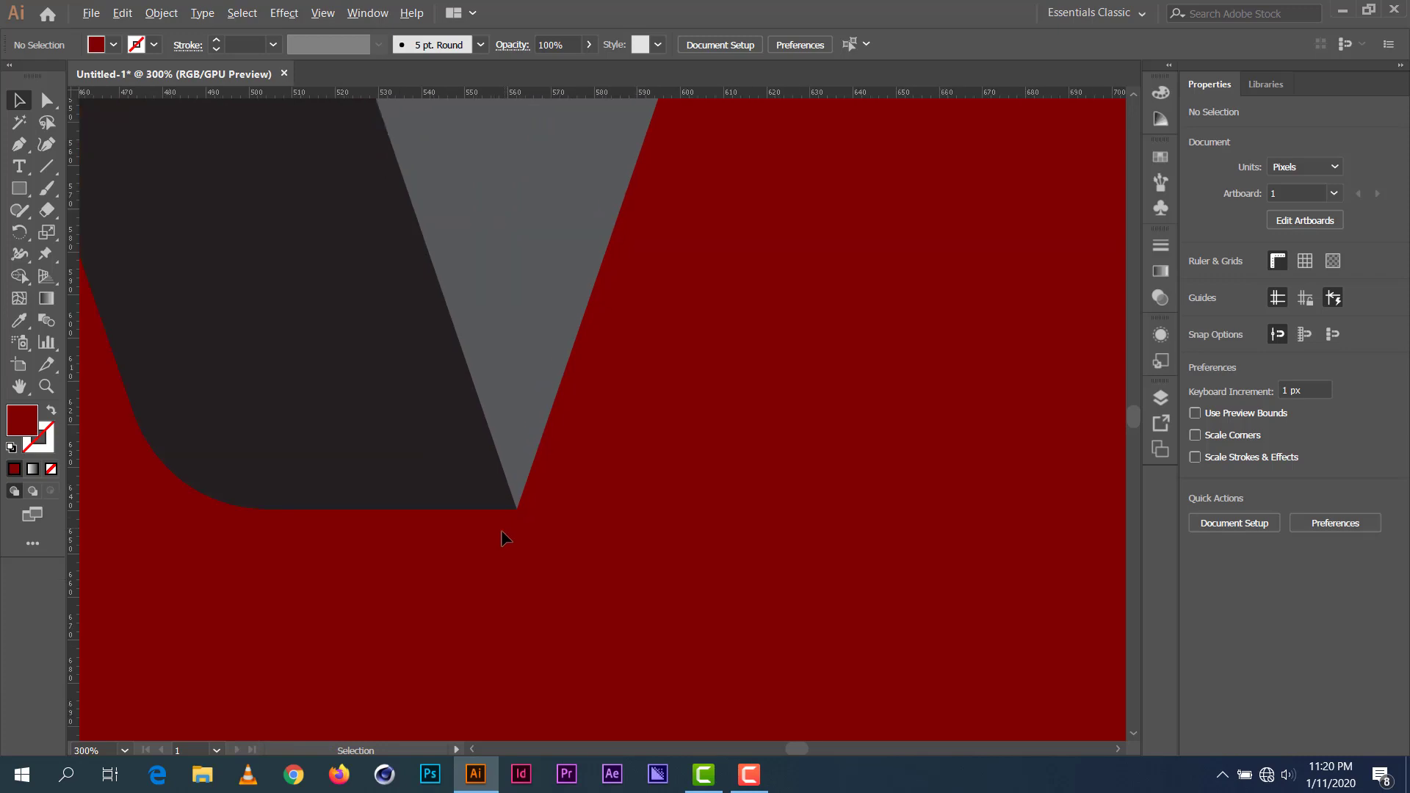
scroll(501, 530, "down", 1)
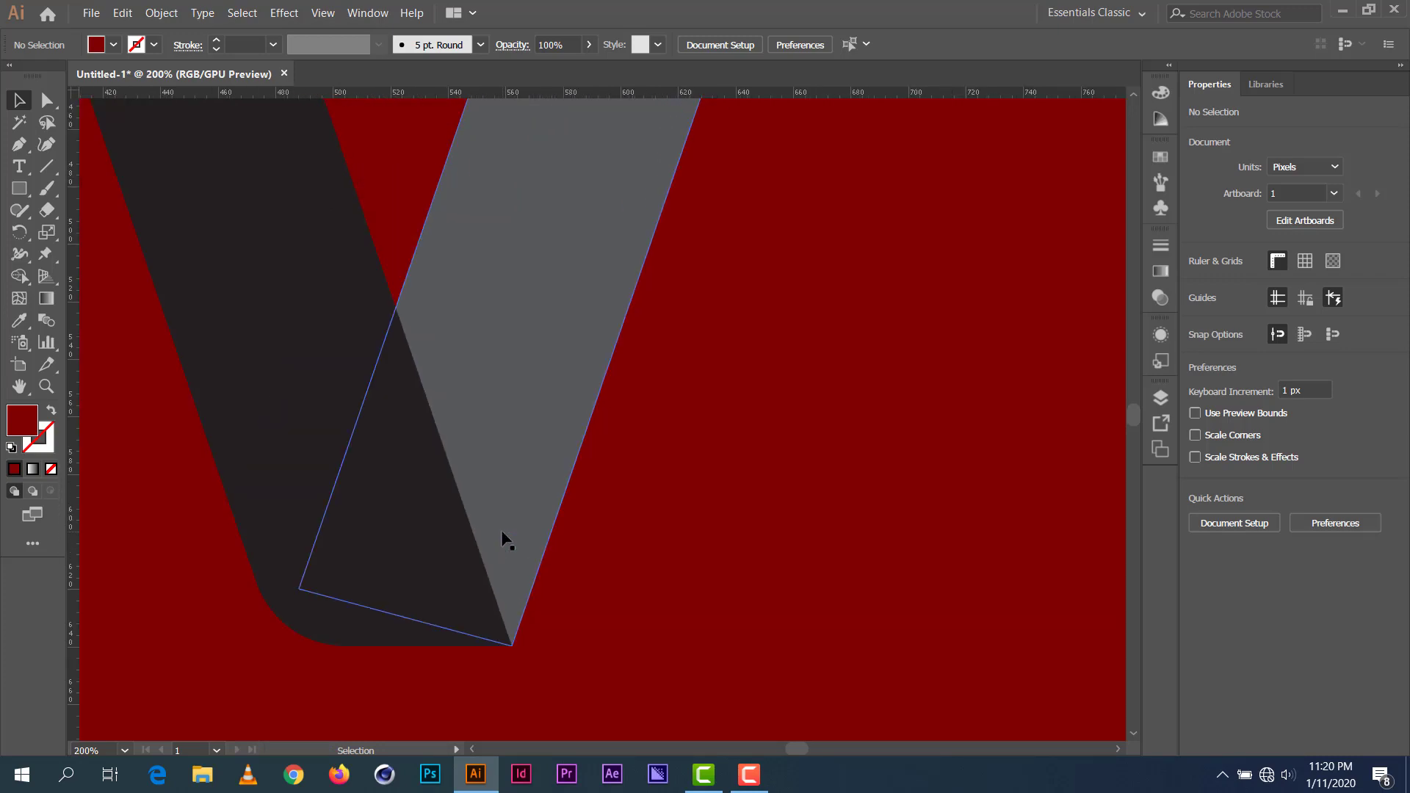
scroll(501, 530, "up", 4)
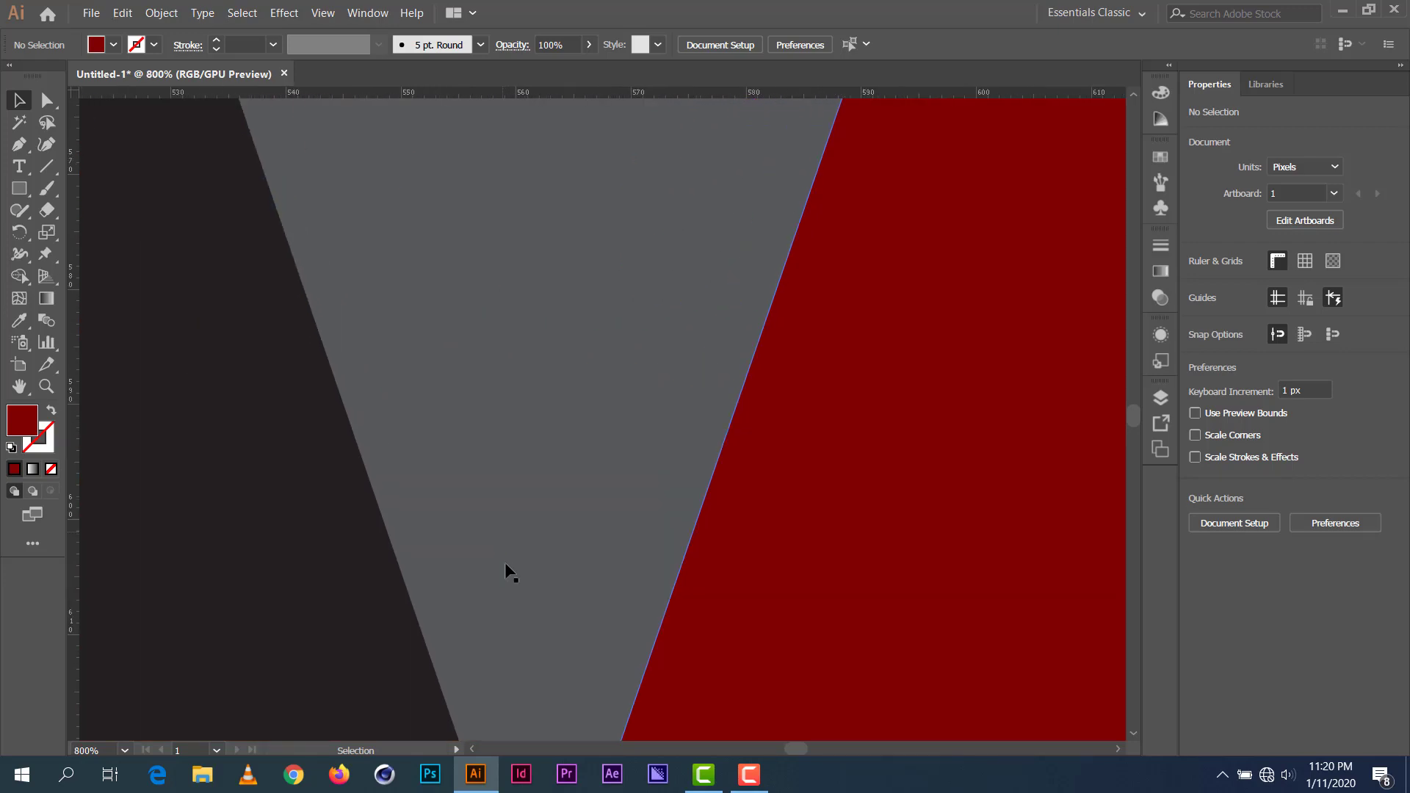
scroll(640, 113, "down", 1)
left_click_drag(661, 283, 530, 503)
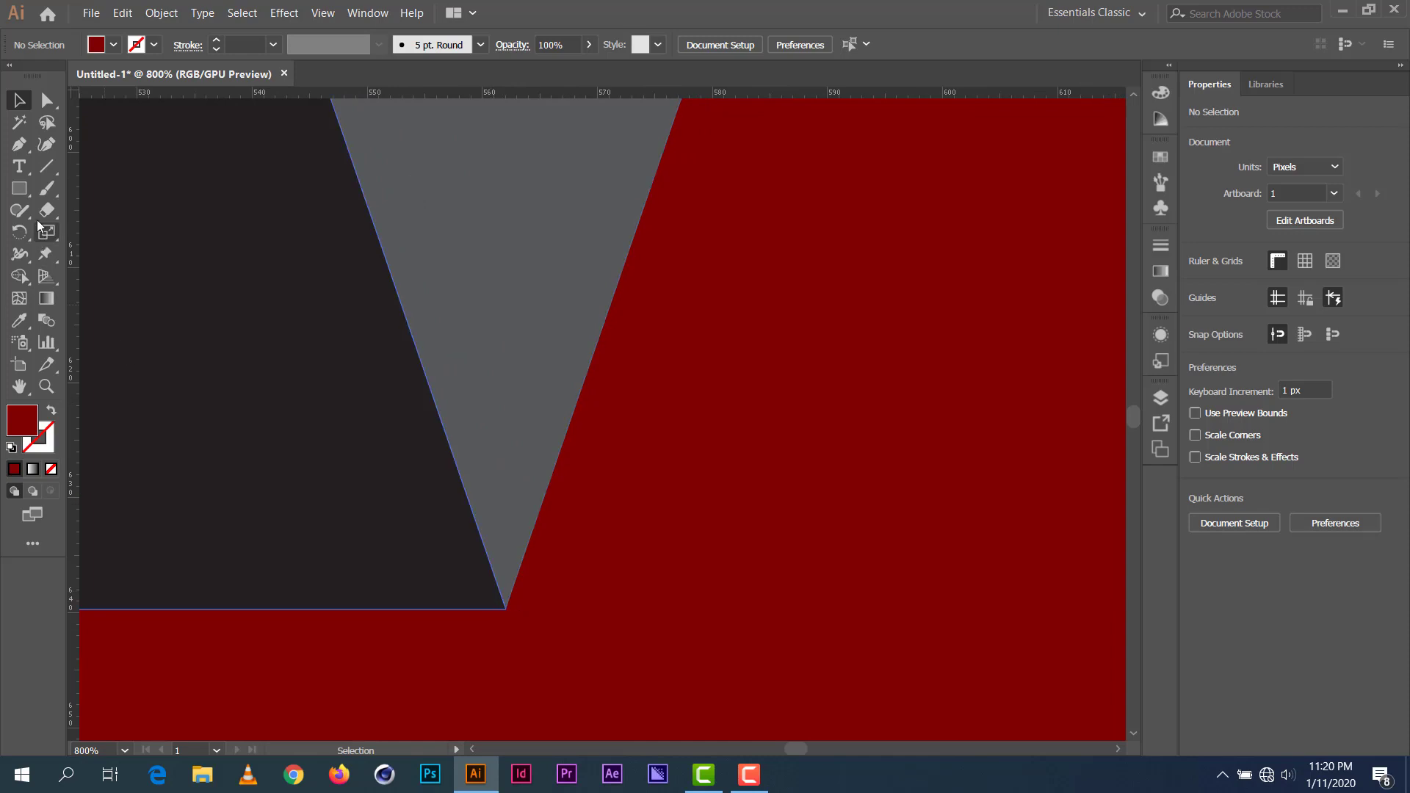
left_click(20, 145)
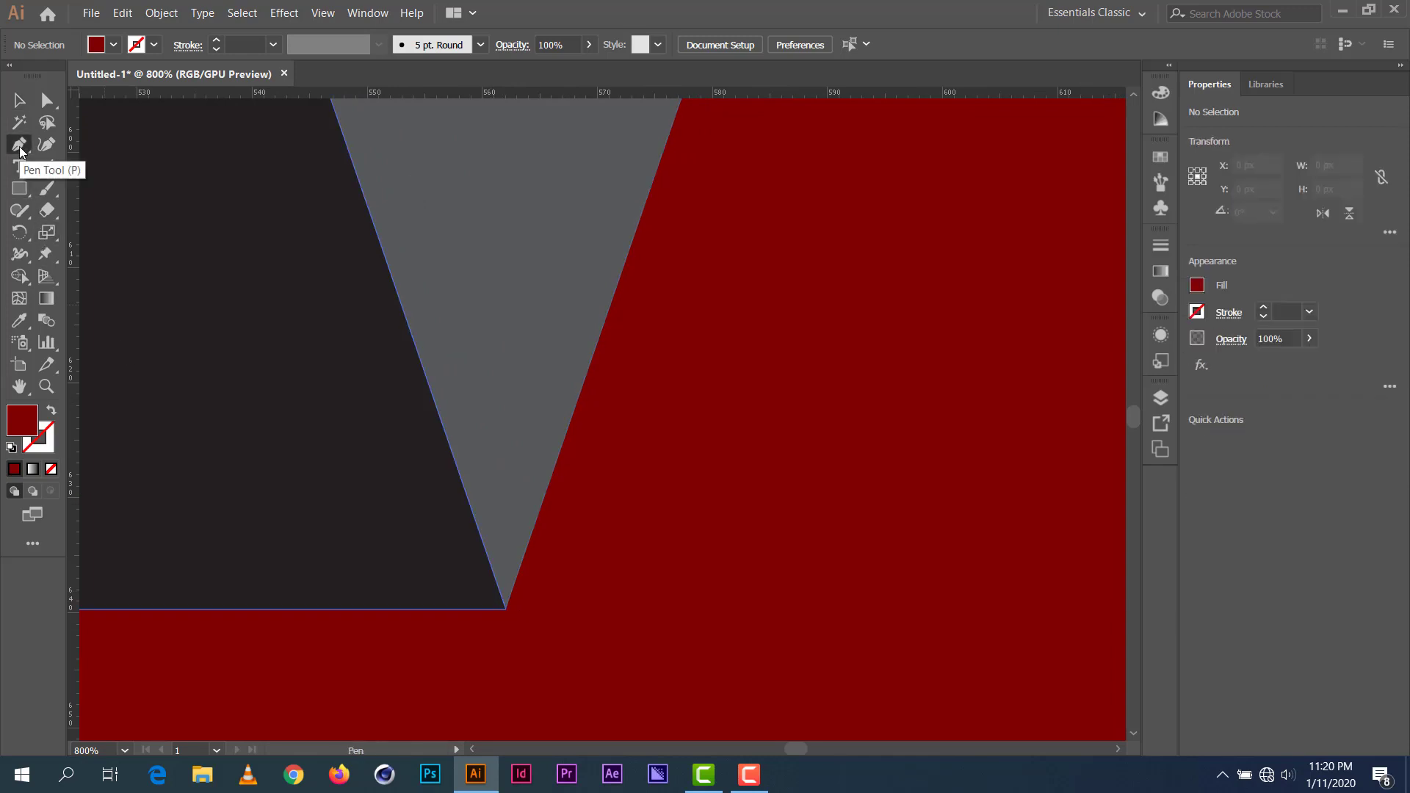
Step: Swap fill and stroke, then pen a path from the V's bottom tip curving up the grey edge
left_click(53, 414)
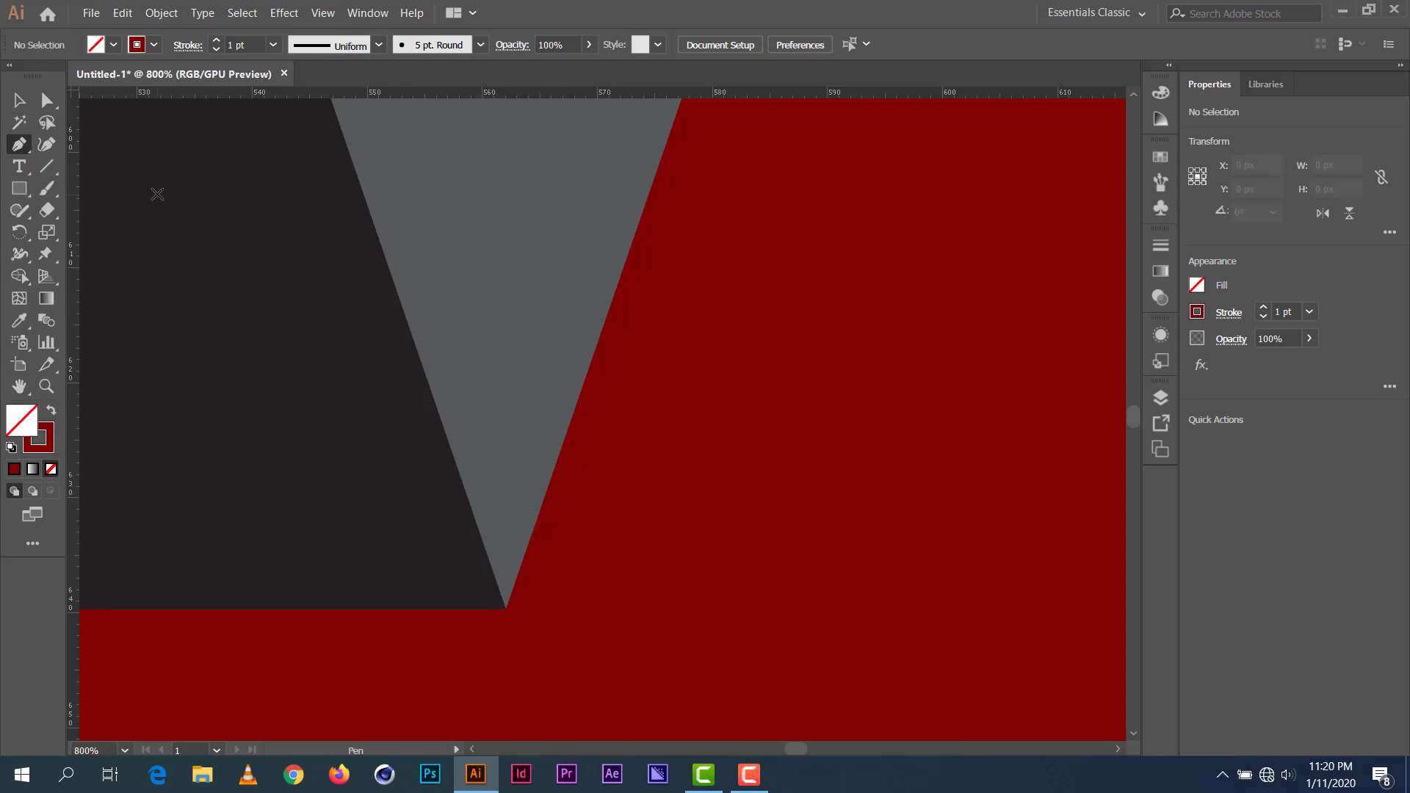
left_click(114, 45)
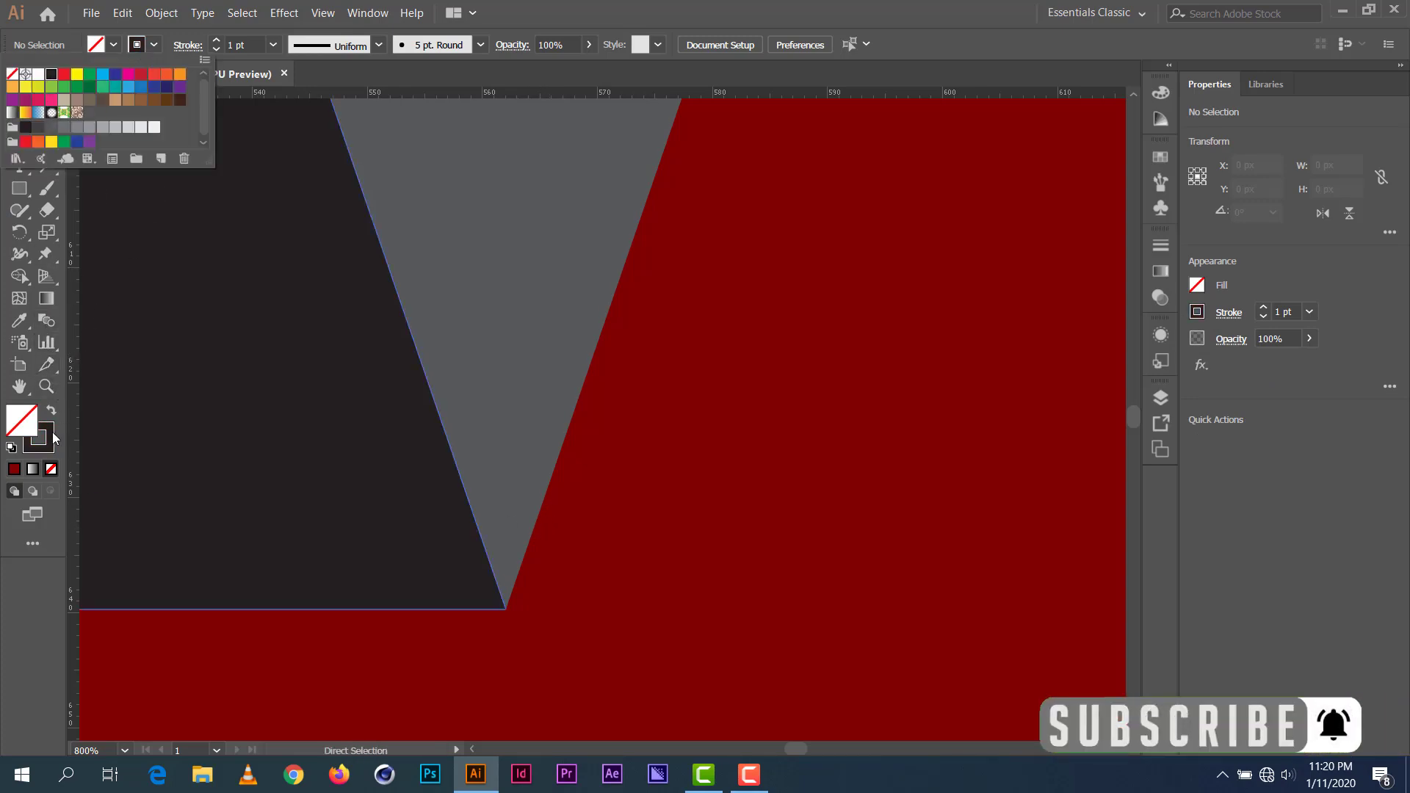
key("p")
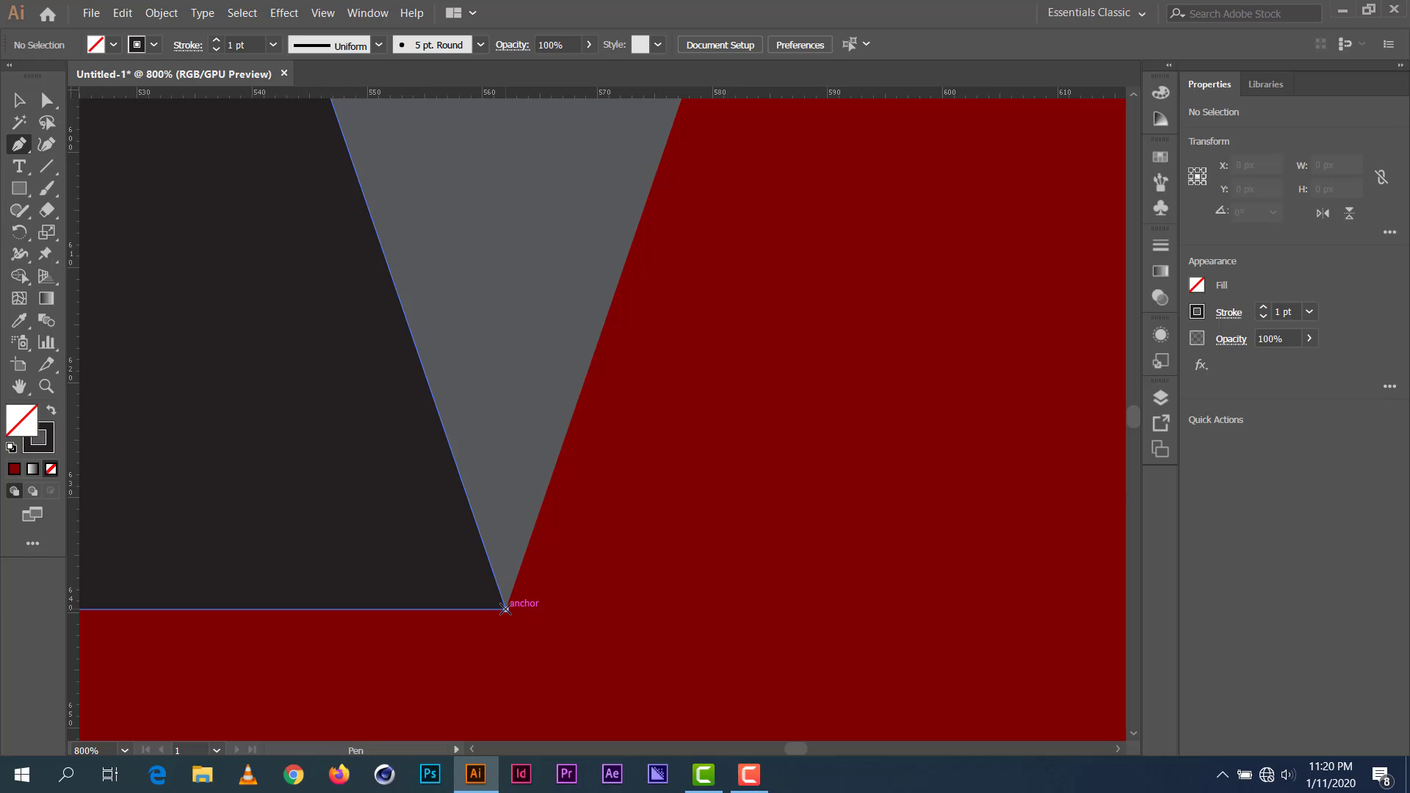
left_click(505, 608)
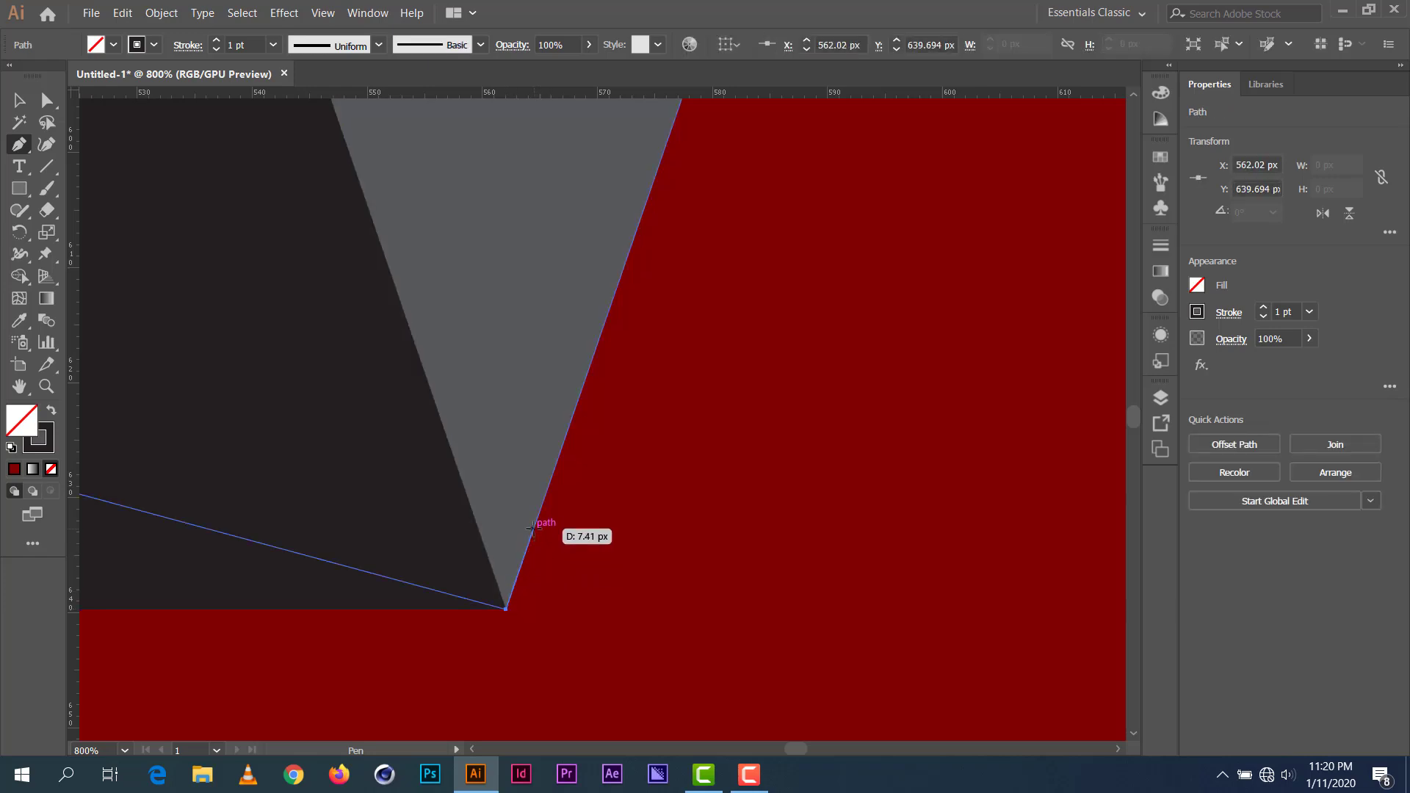
left_click_drag(533, 526, 544, 466)
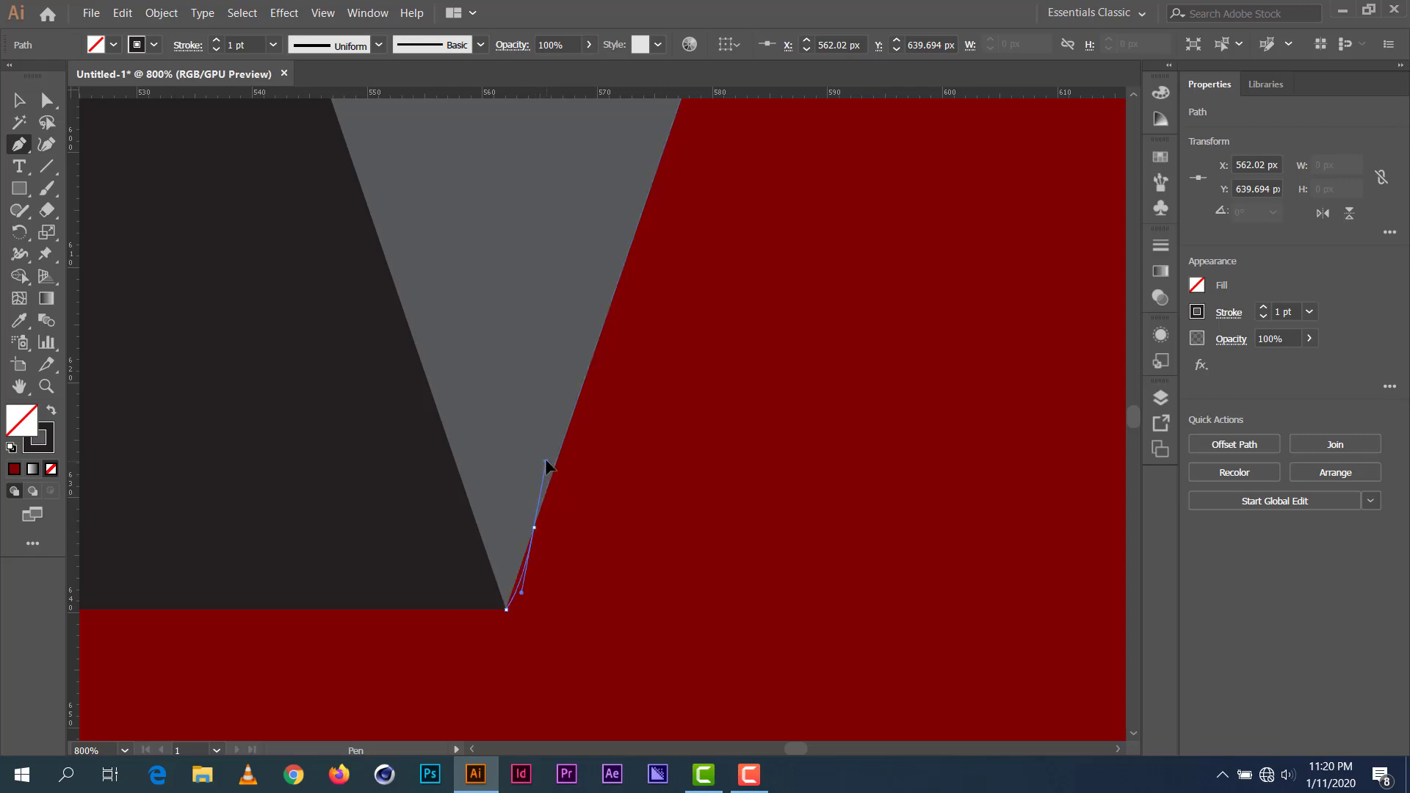
left_click(545, 460, "ctrl")
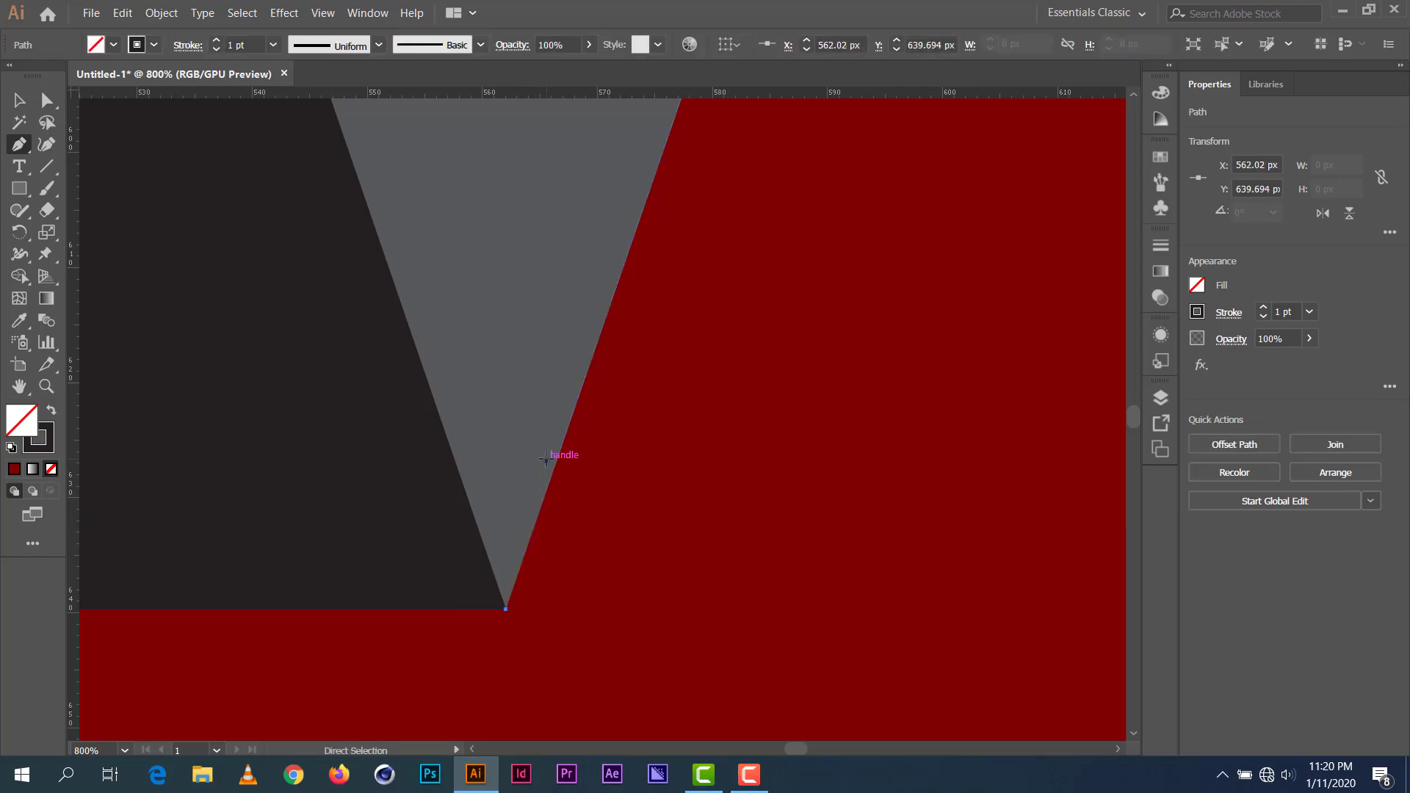
left_click(549, 458, "ctrl")
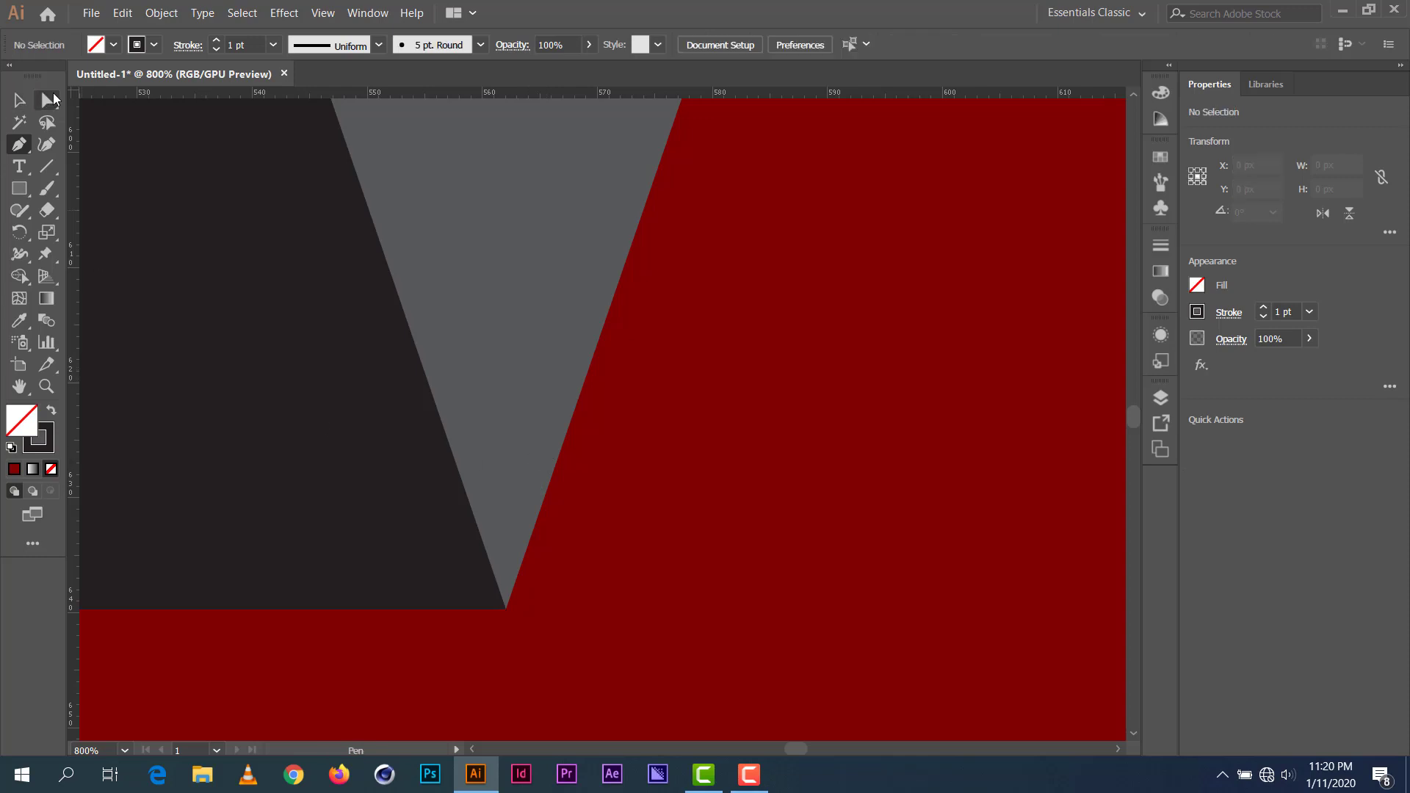
Step: Nudge the tip anchor right and drag the grey arm's top-right anchor to X 717.851, Y 195.979 px
left_click(54, 98)
left_click(516, 563)
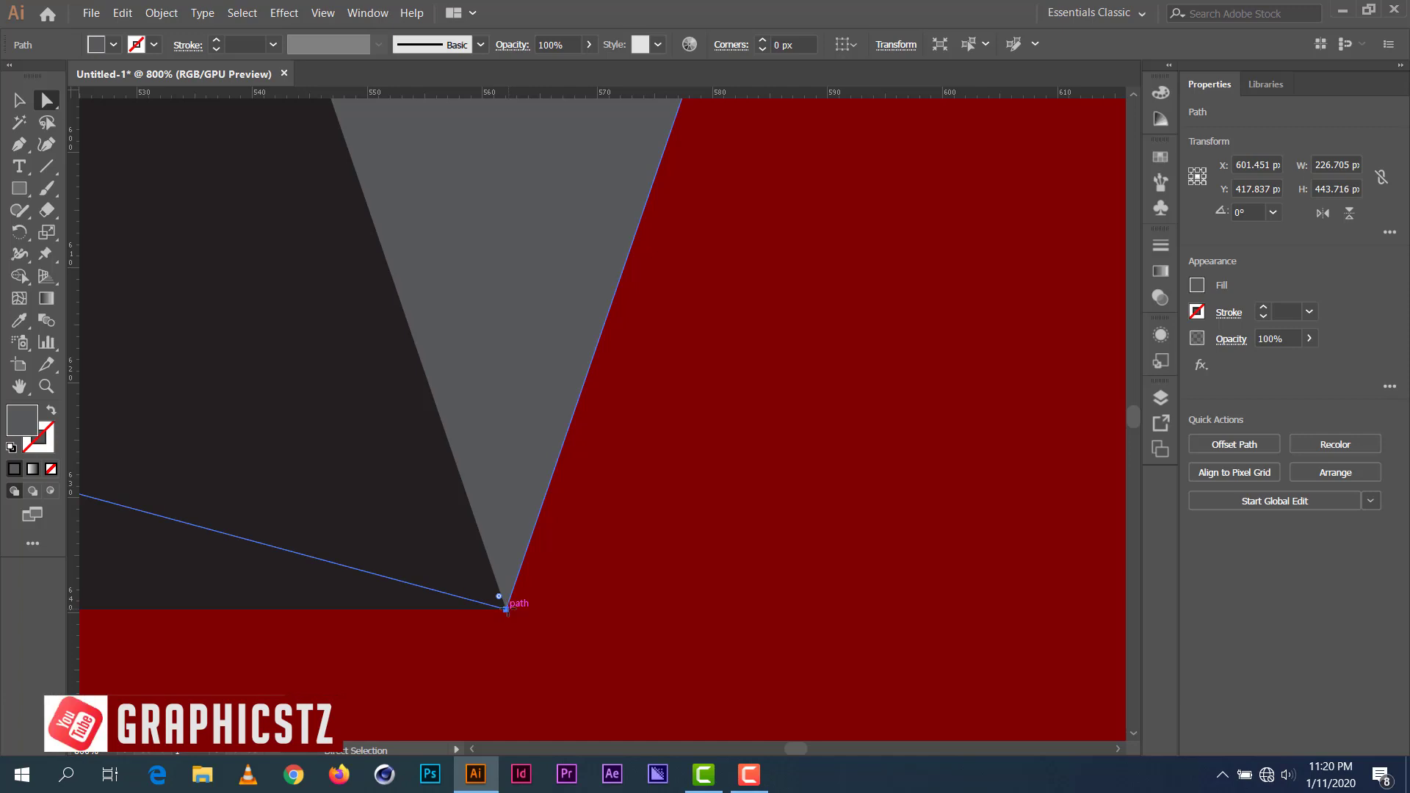
left_click_drag(506, 609, 514, 617)
scroll(611, 505, "up", 5)
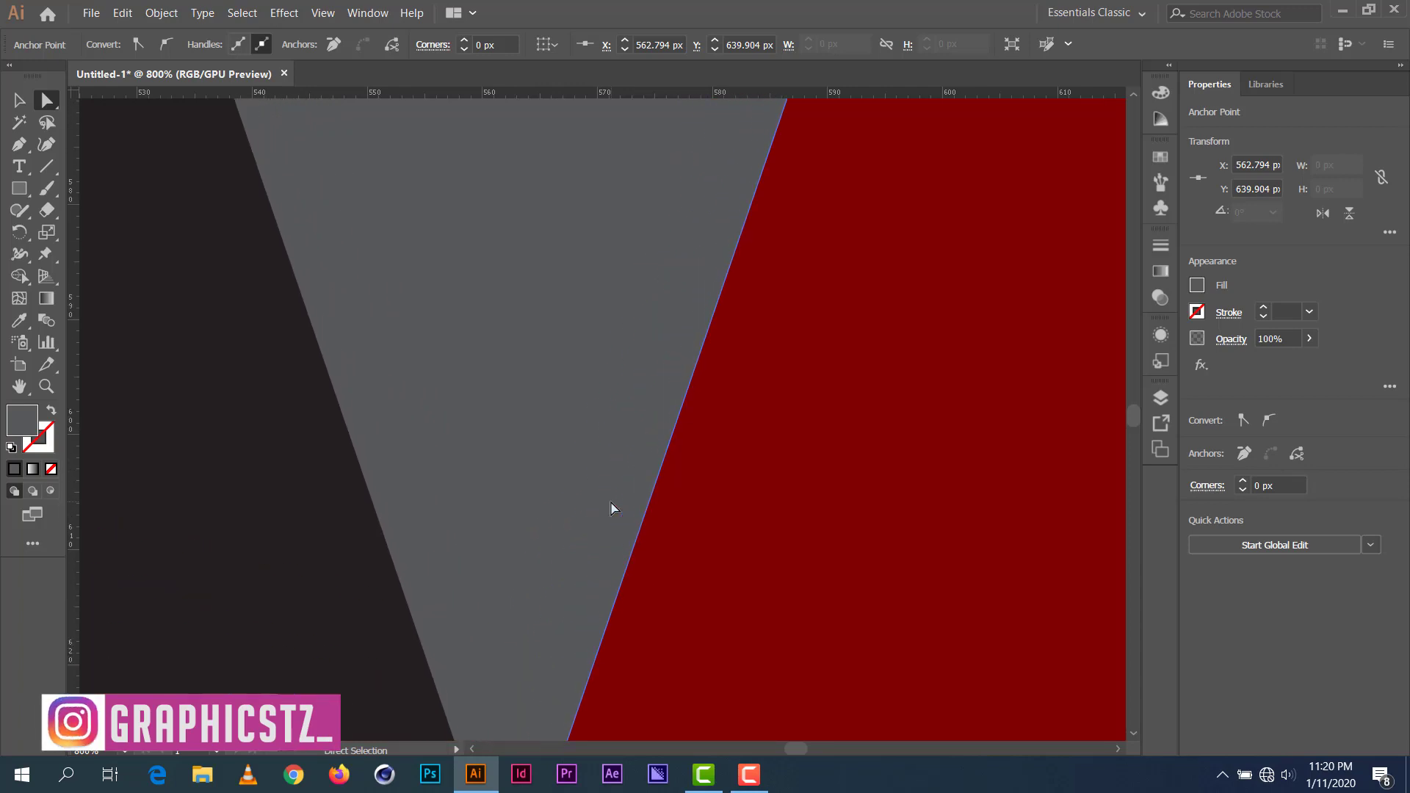
scroll(611, 507, "down", 6)
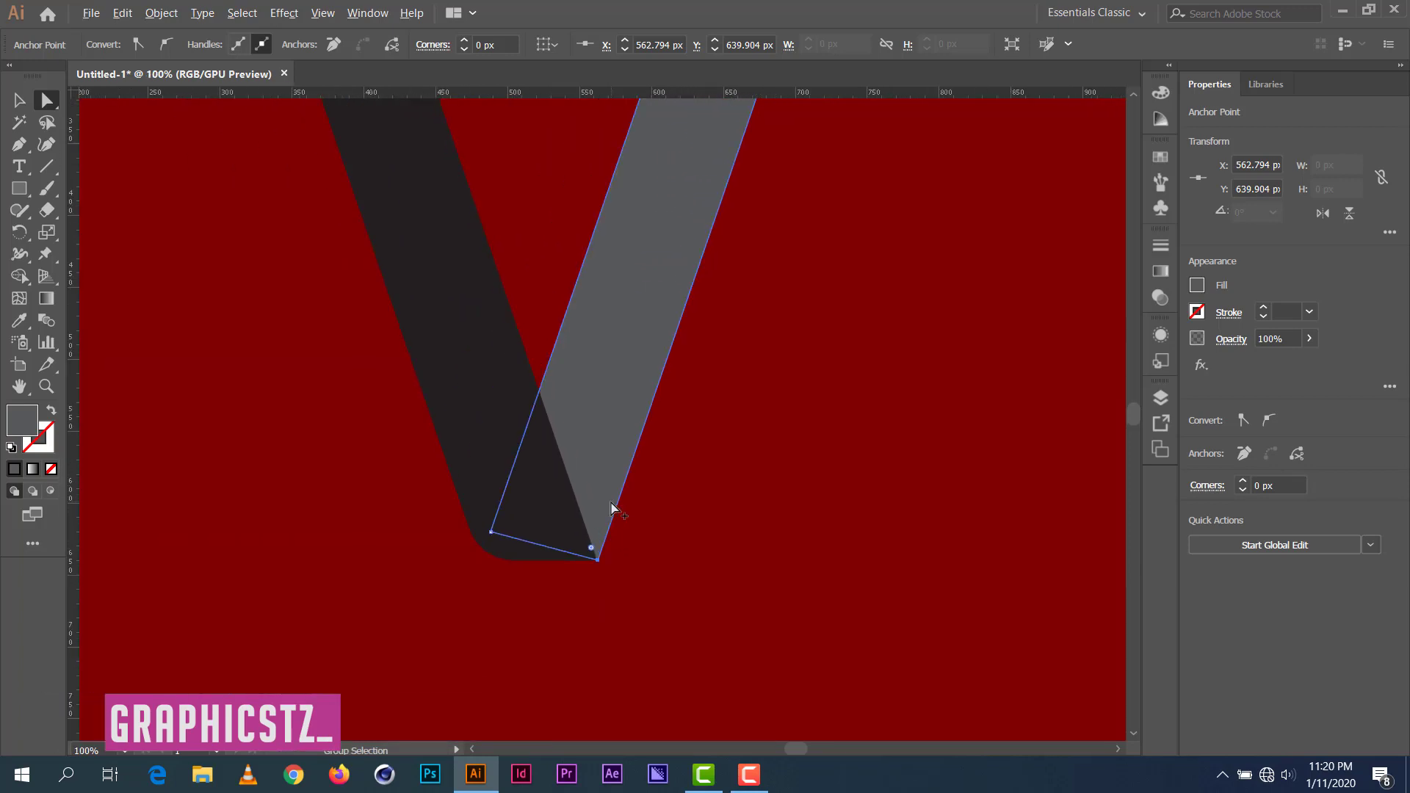
left_click_drag(664, 365, 504, 582)
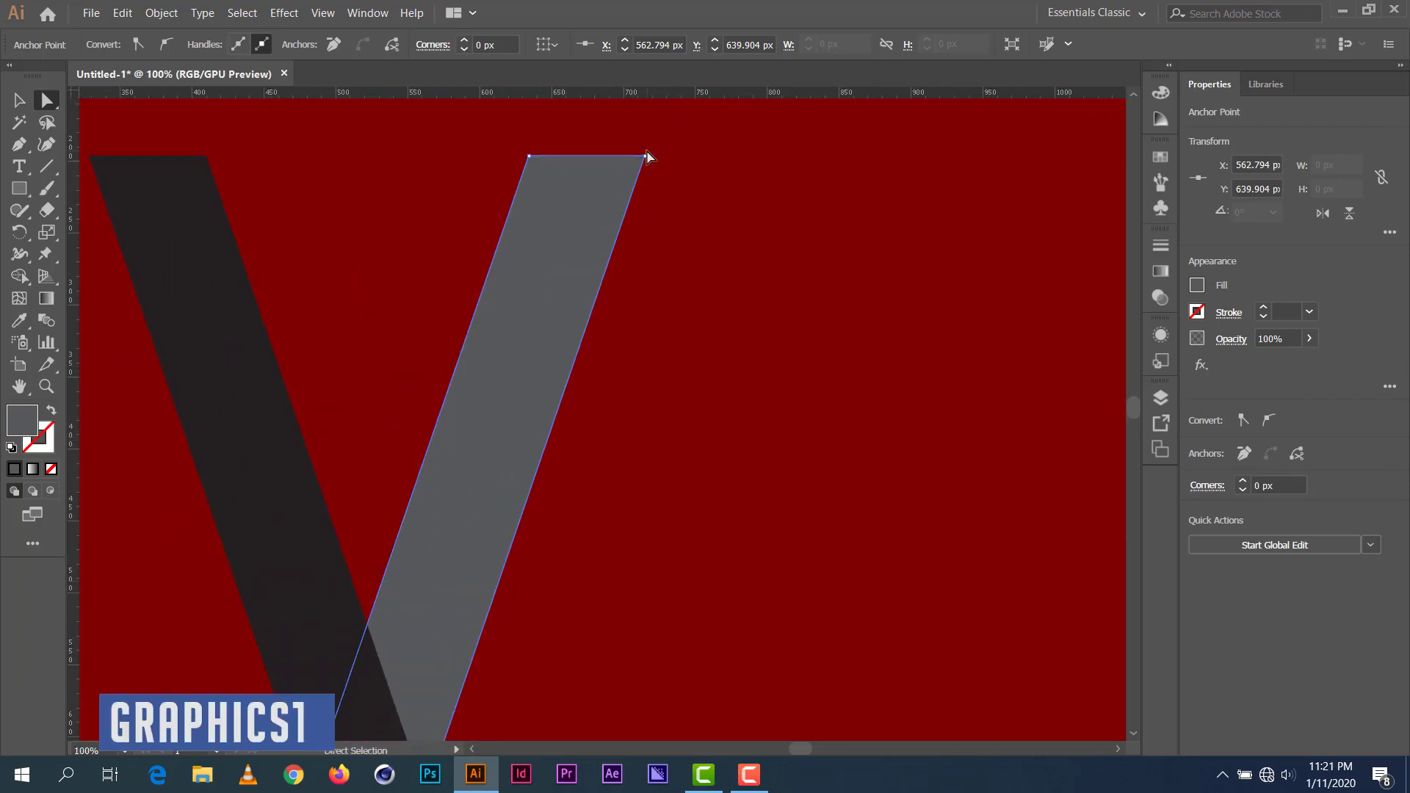
left_click_drag(646, 156, 651, 163)
scroll(560, 264, "down", 5)
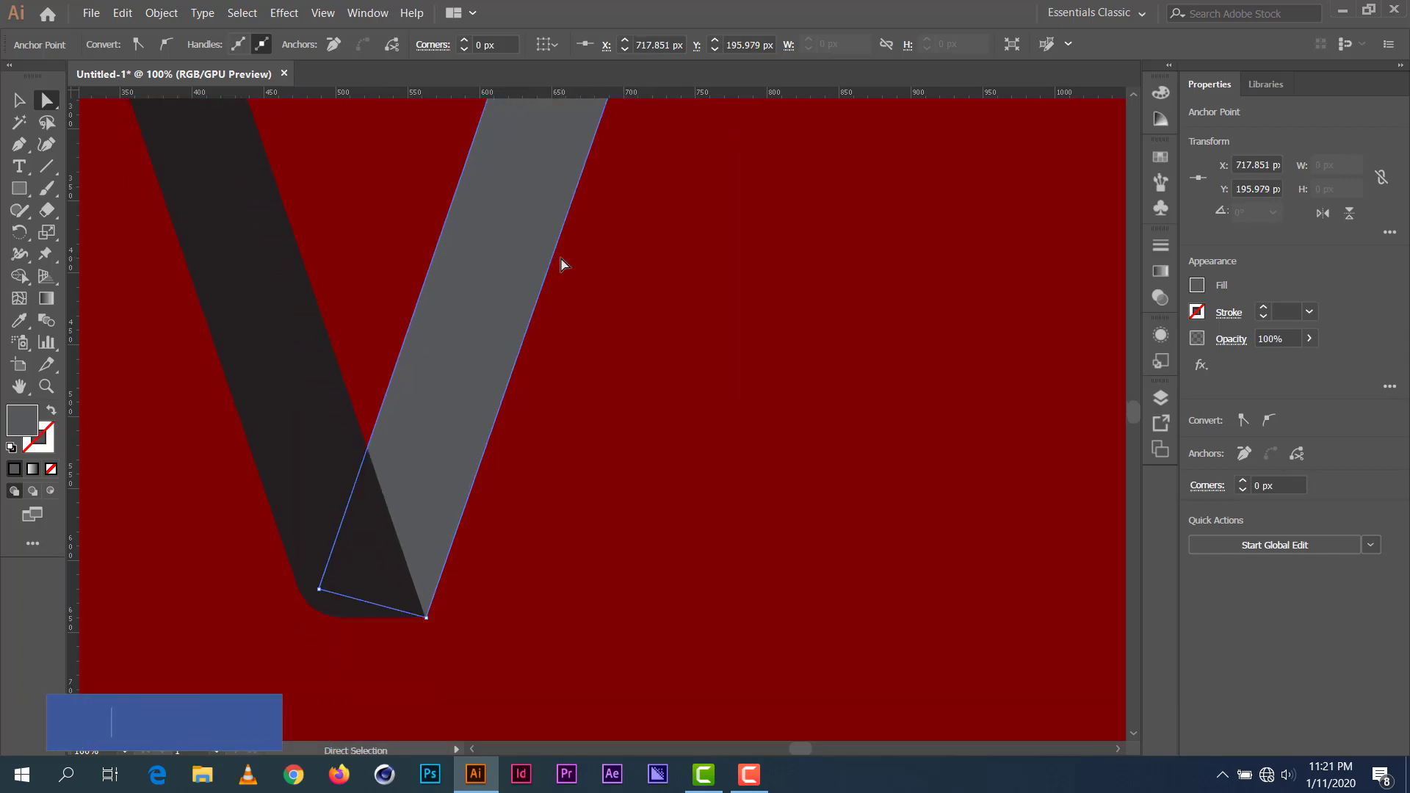
left_click(20, 101)
scroll(639, 294, "up", 4)
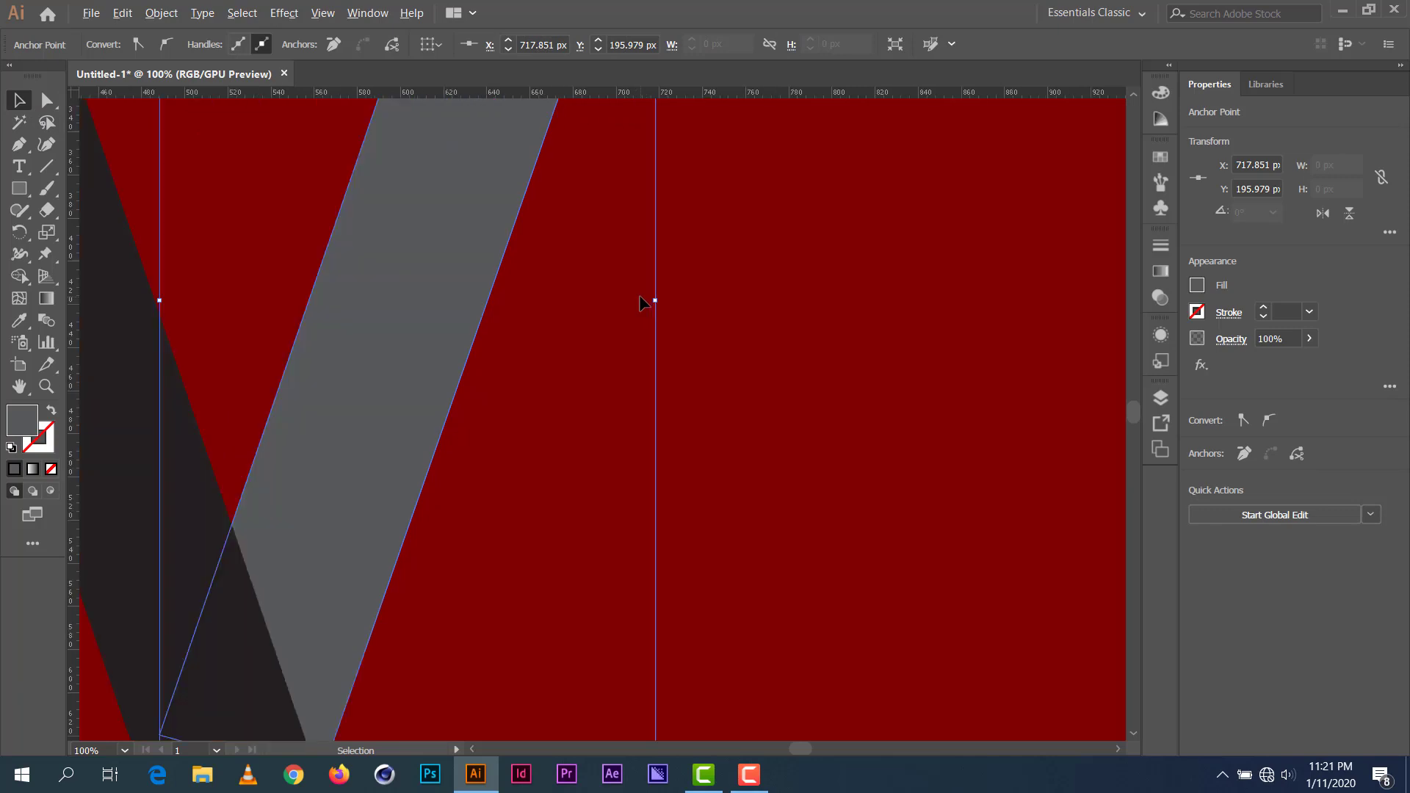
scroll(639, 294, "down", 2)
left_click_drag(633, 306, 672, 317)
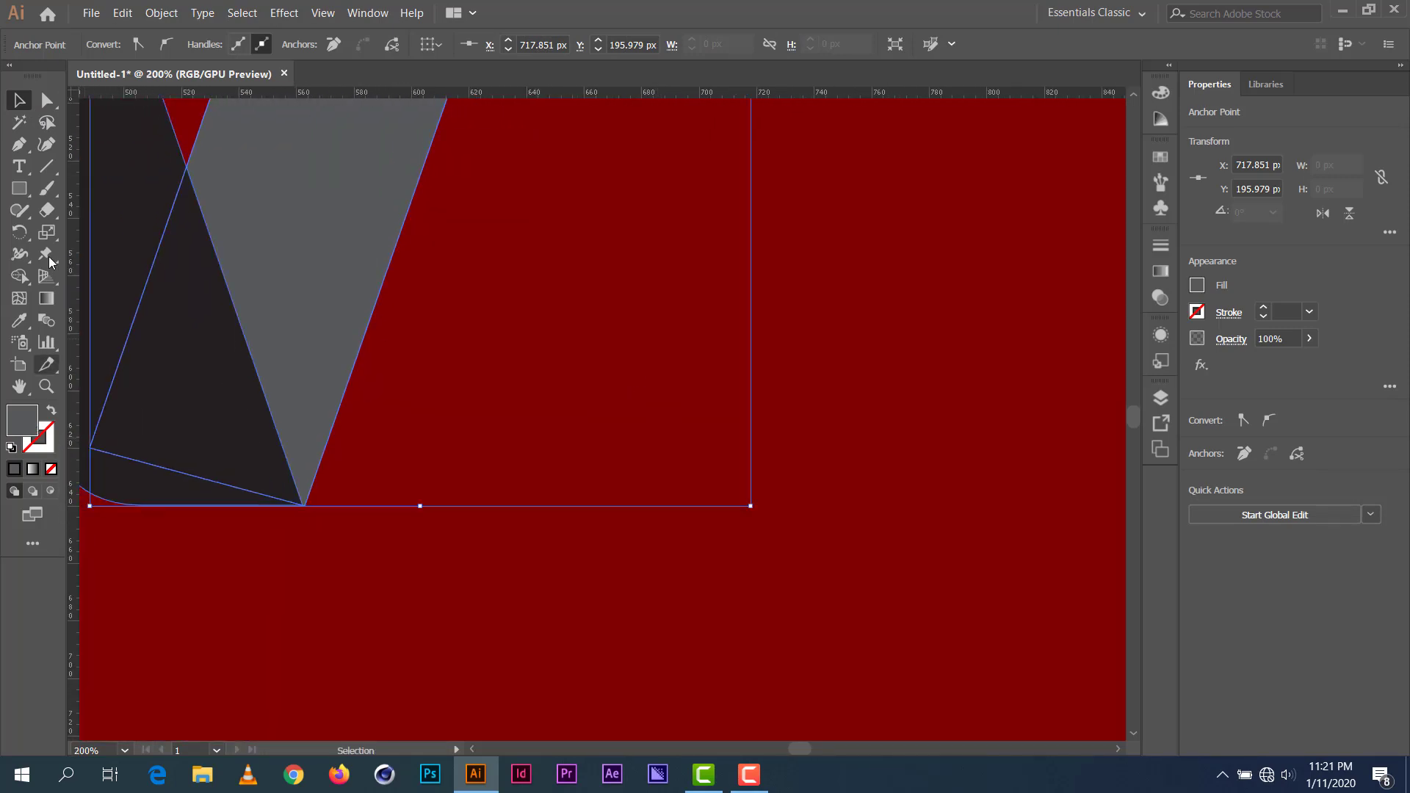
Step: Set the grey arm's fill to None
left_click(19, 145)
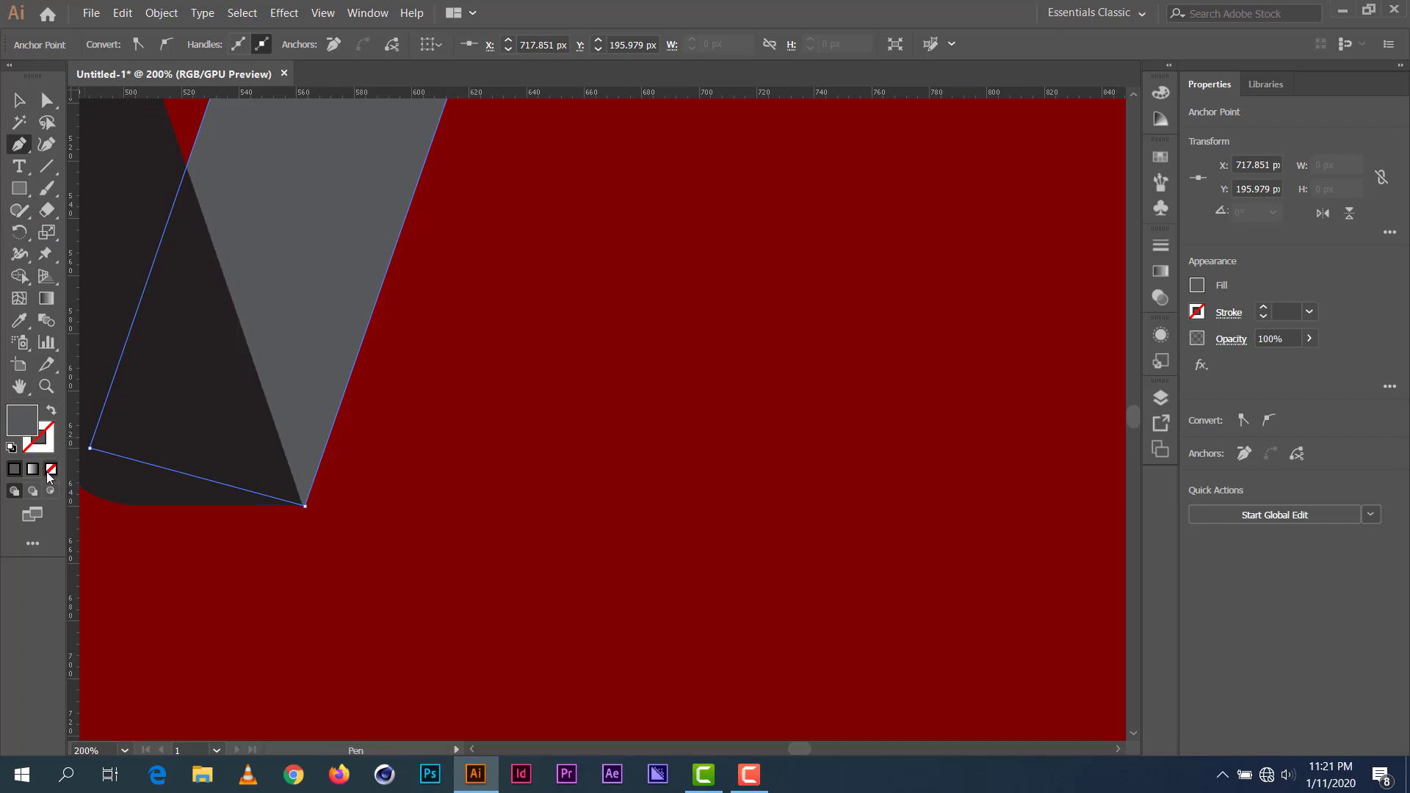
left_click(42, 441)
key("ctrl")
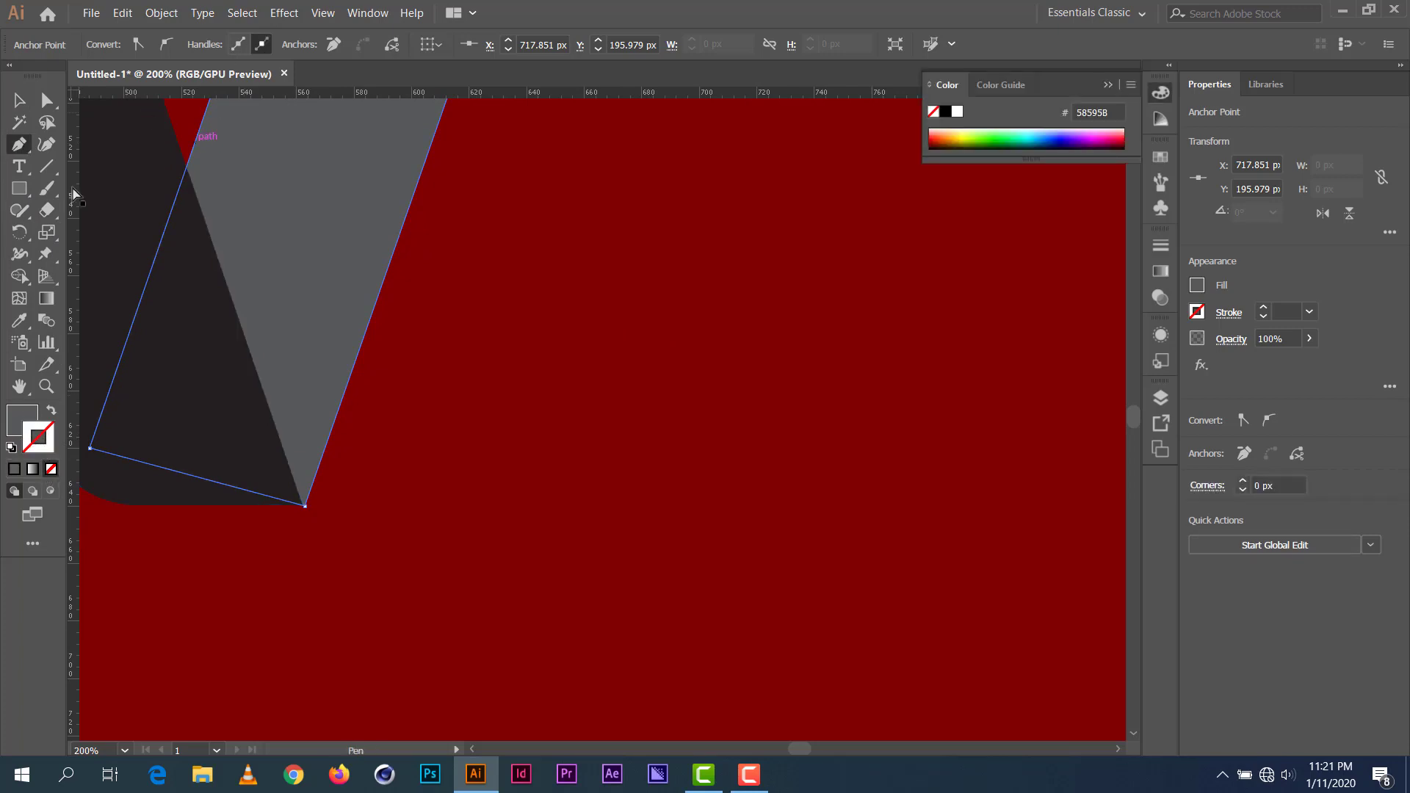
left_click(22, 411)
left_click(51, 469)
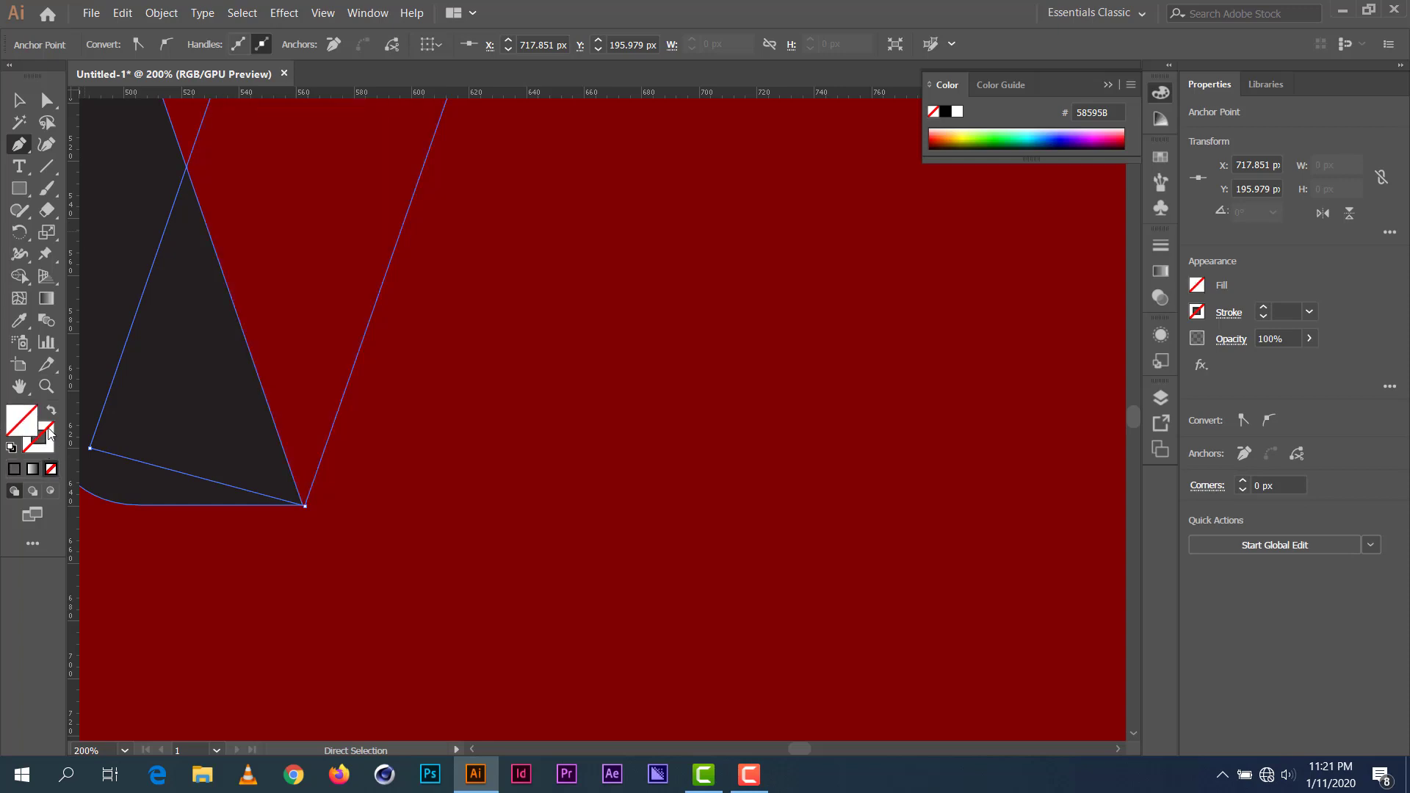
left_click(19, 99)
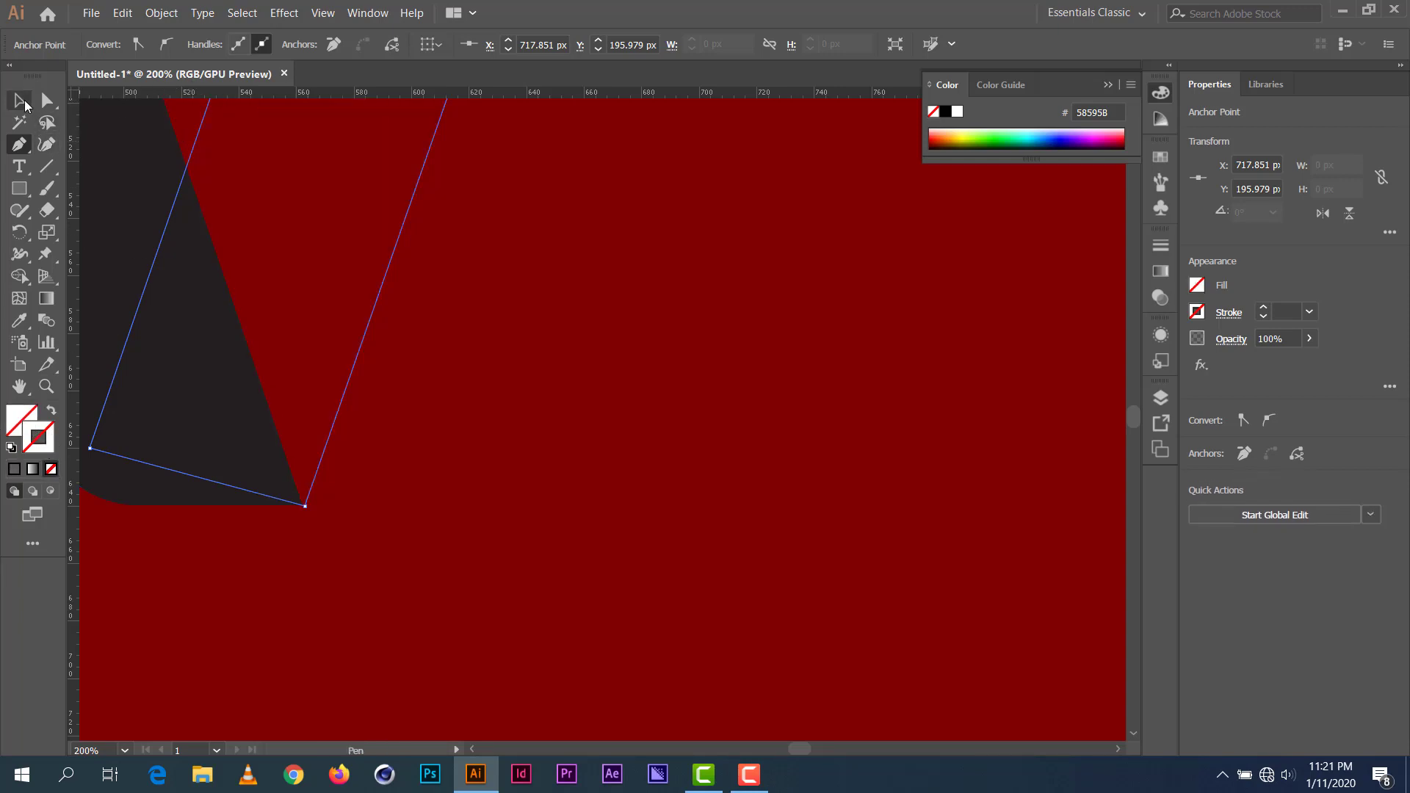
left_click(107, 516)
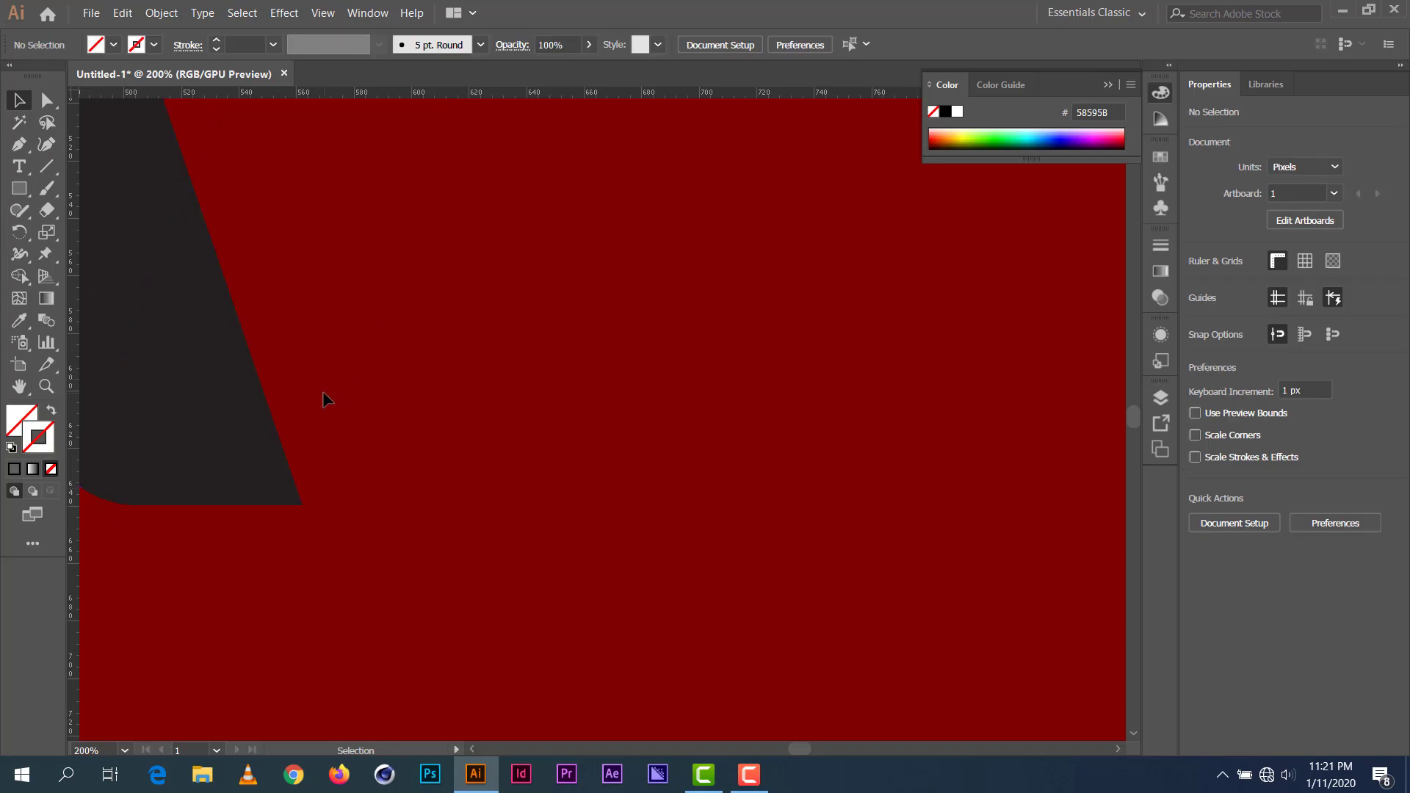
scroll(323, 399, "down", 3)
Step: Undo the fill removal, deselect, and set the default fill to None
key("ctrl+z")
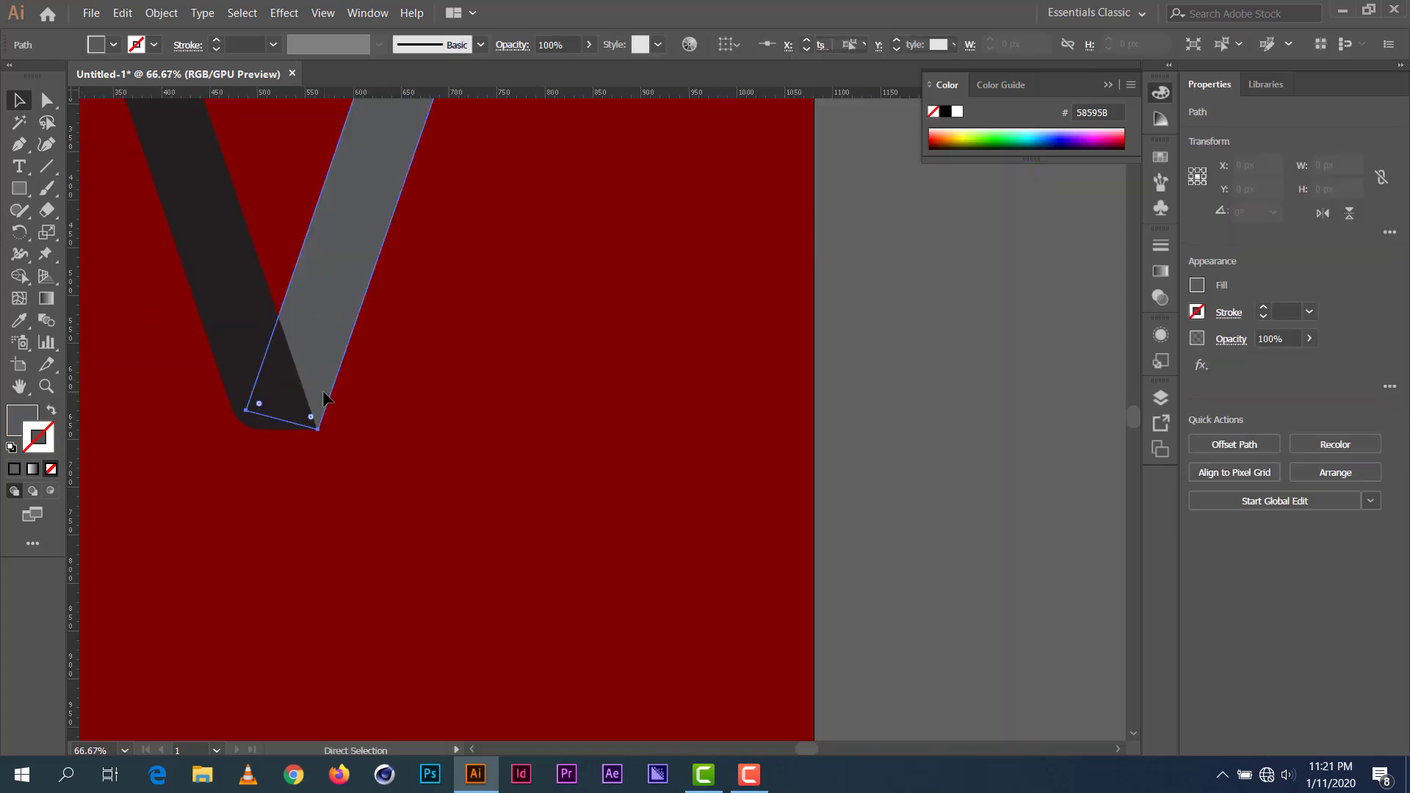
left_click(236, 482)
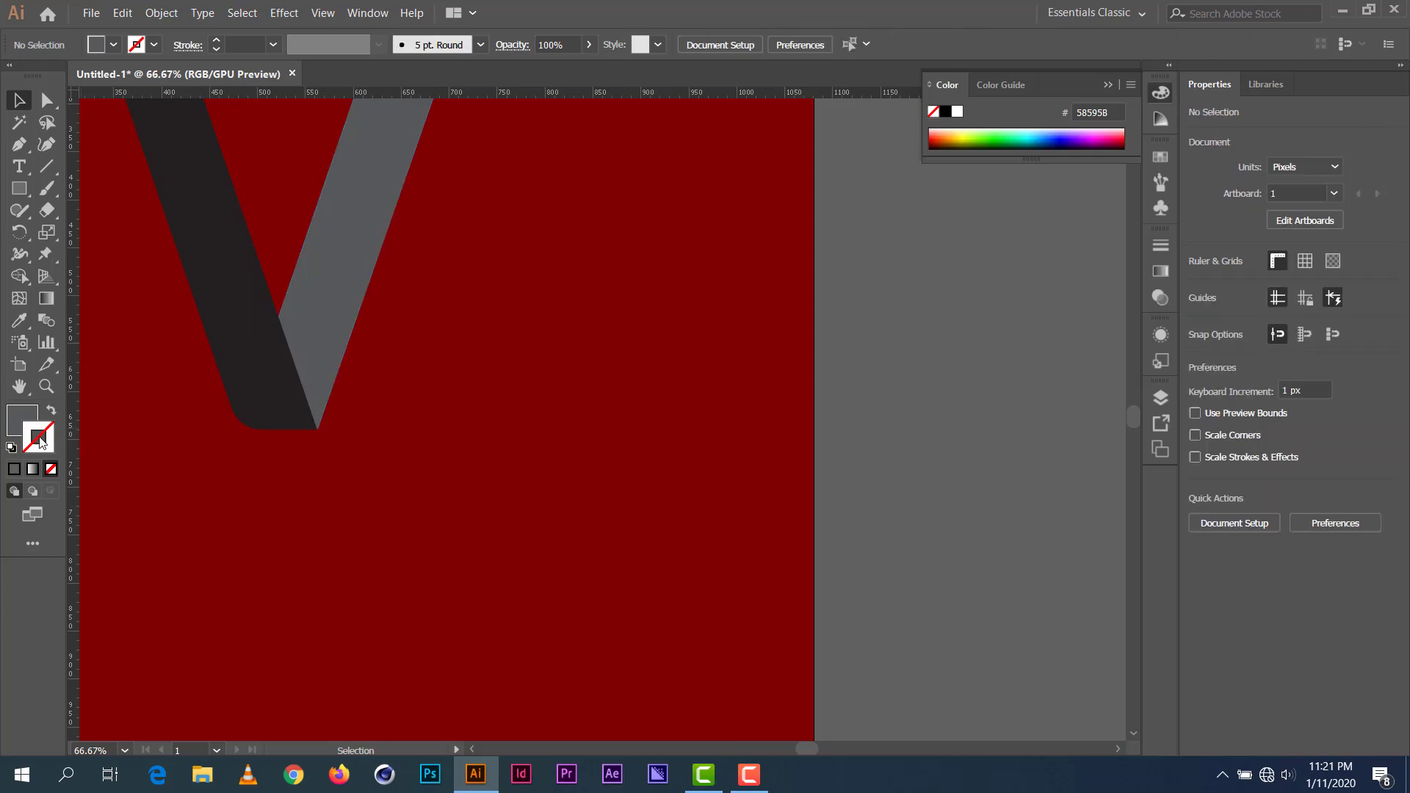
left_click(53, 470)
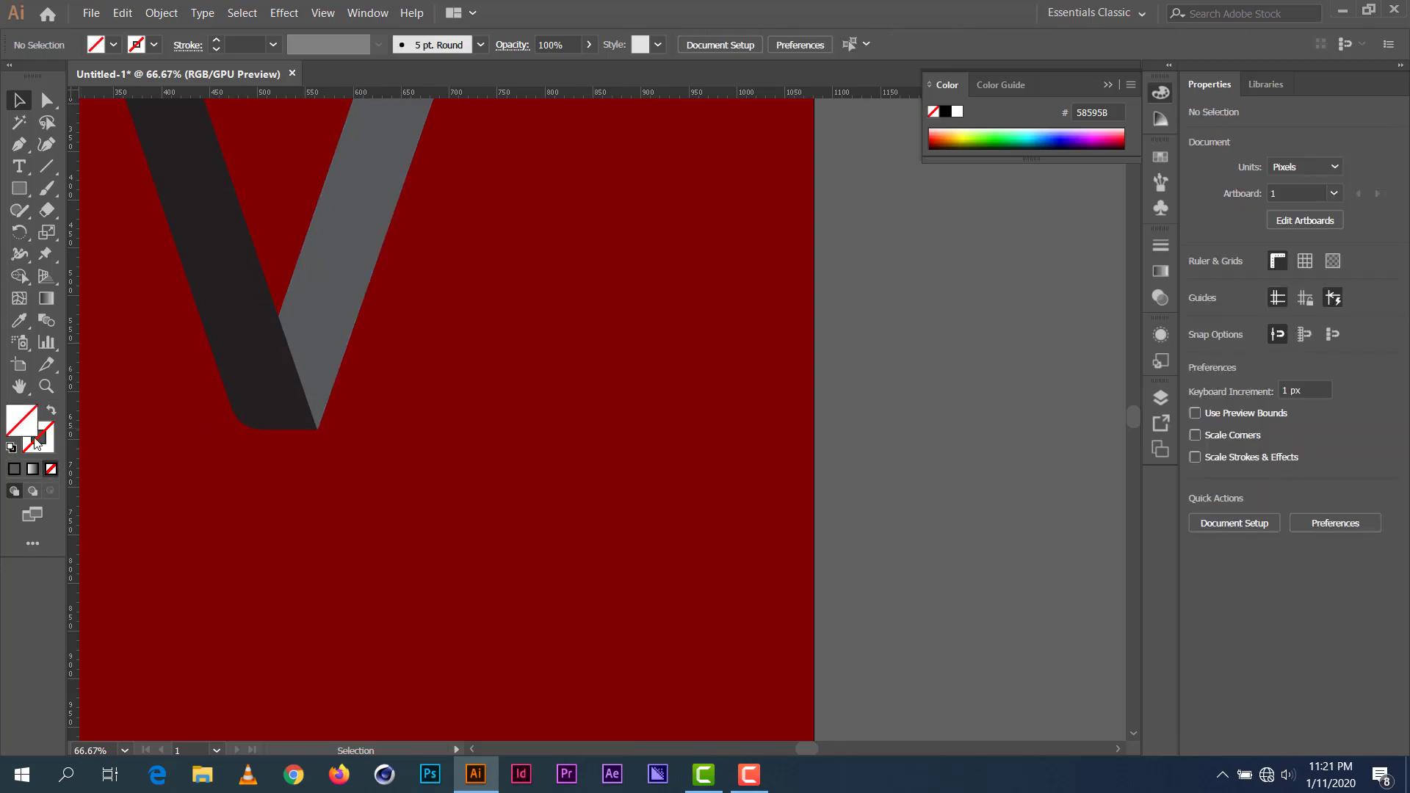
Step: Set the stroke colour to black with a 0.75 pt weight
left_click(155, 46)
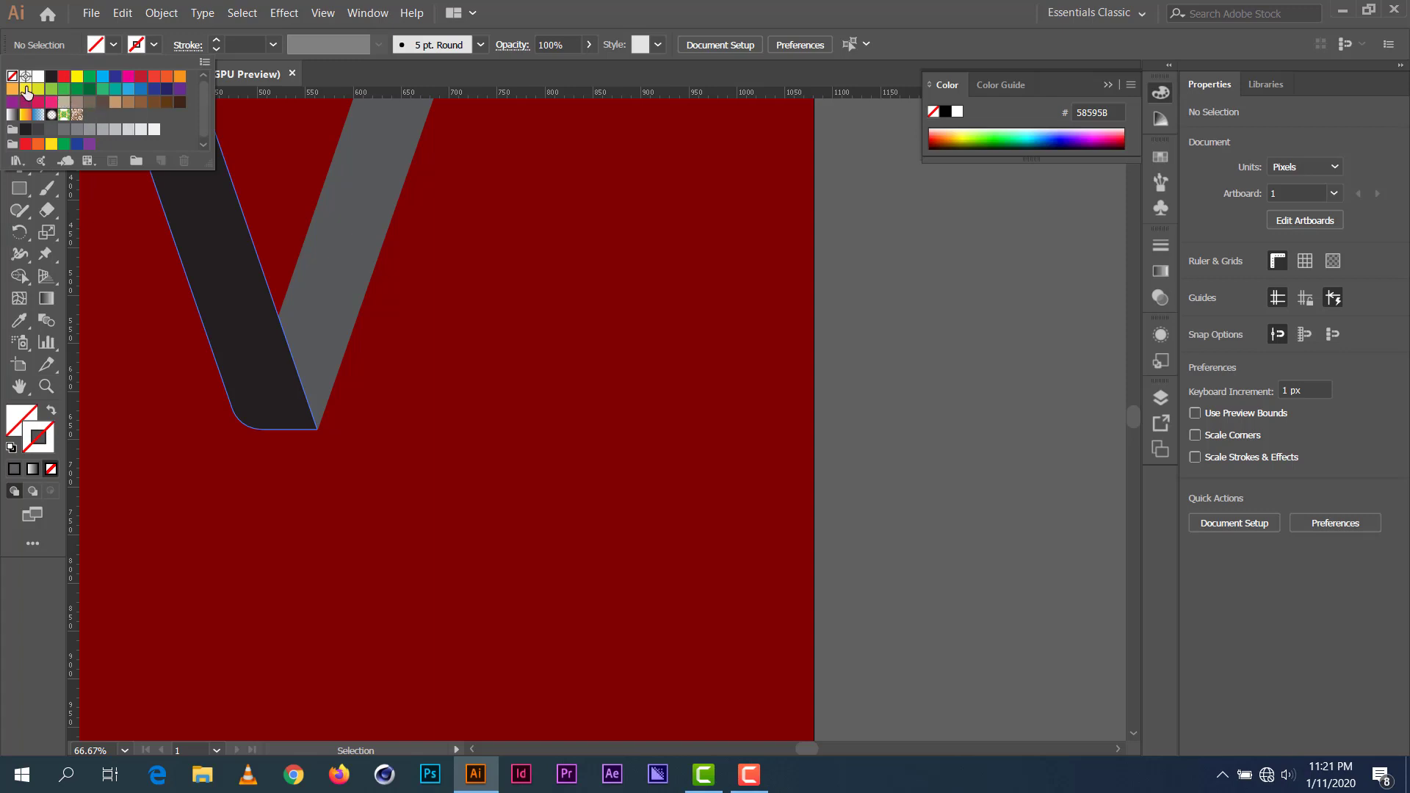
left_click(50, 78)
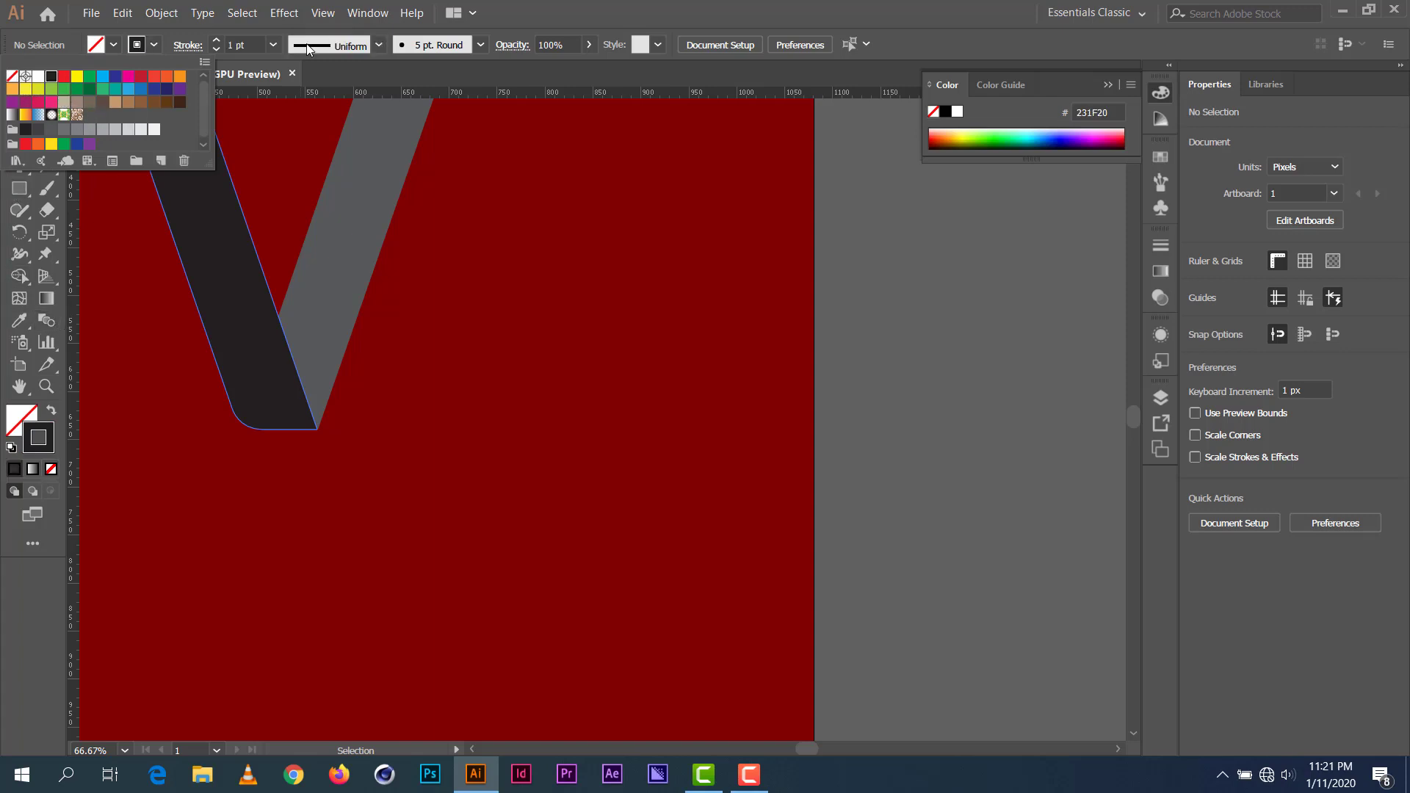
left_click(219, 49)
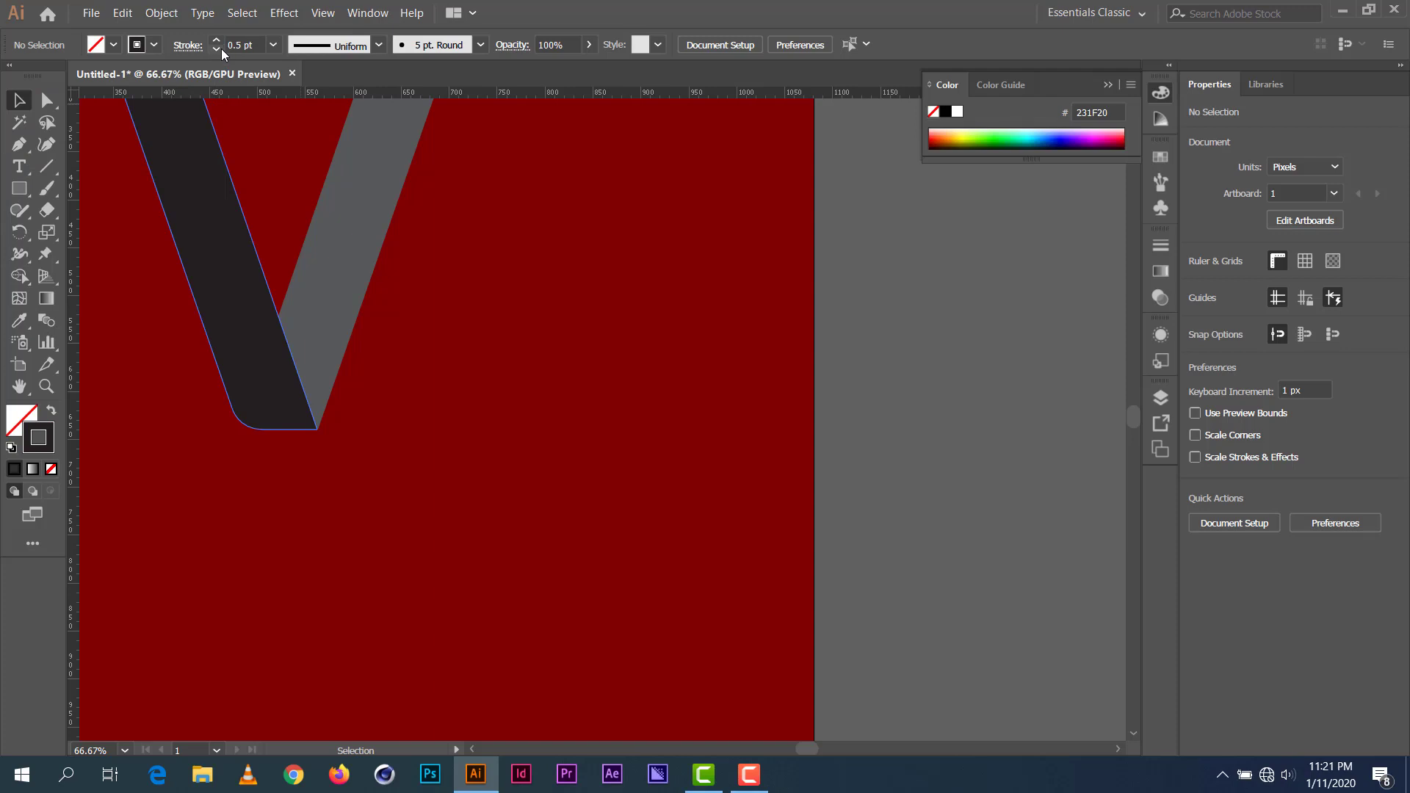
left_click(215, 40)
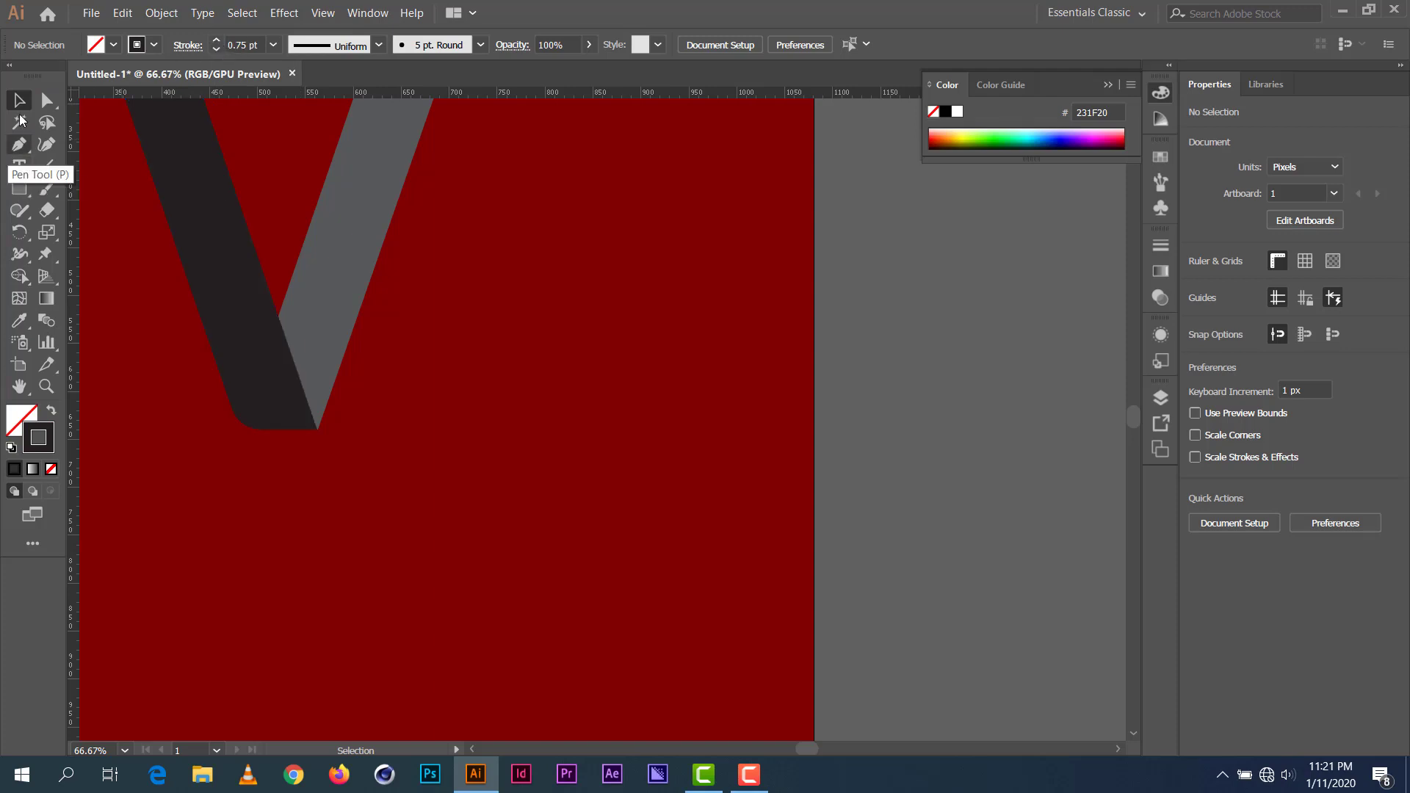
Step: Zoom in on the V's bottom tip and clear the current selection
scroll(359, 385, "up", 5)
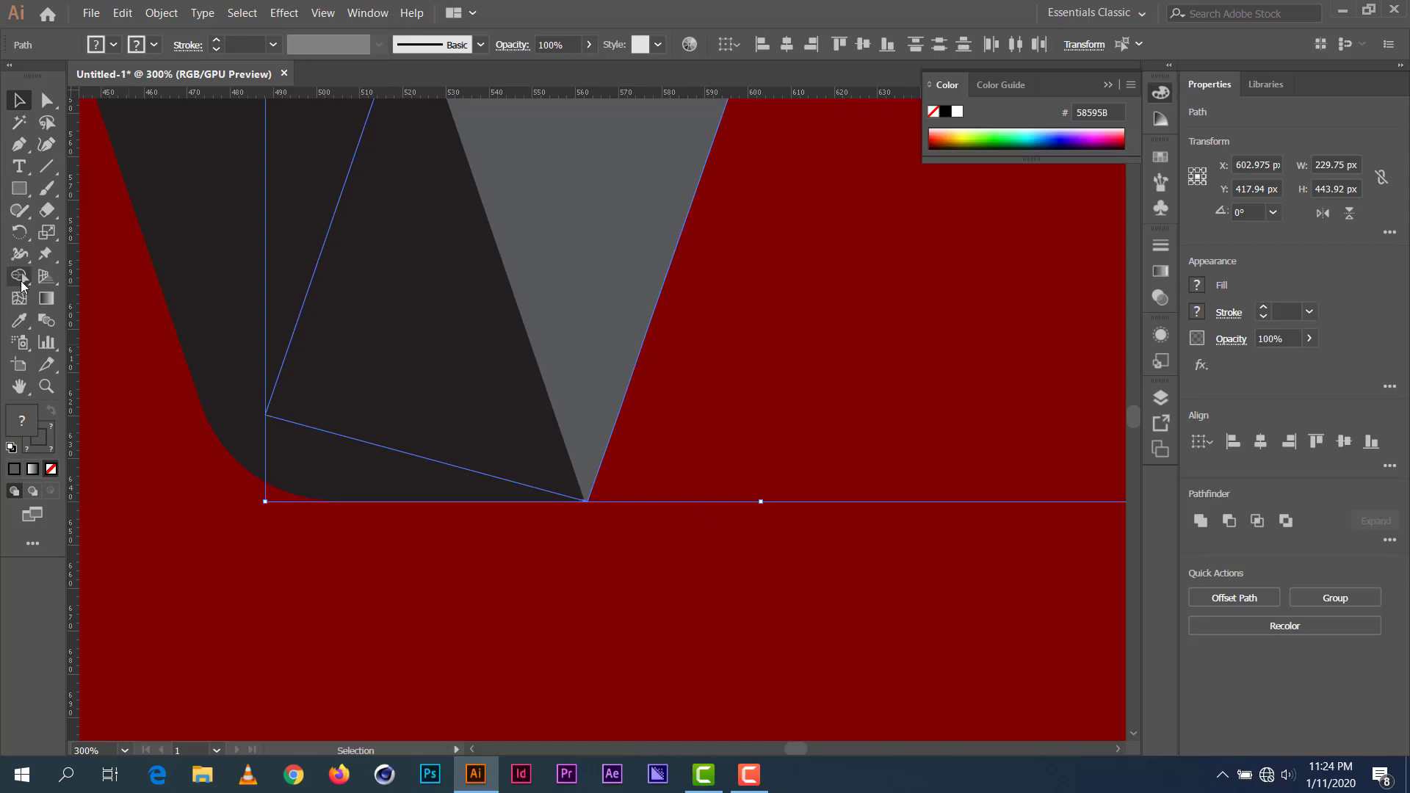
scroll(334, 397, "up", 3)
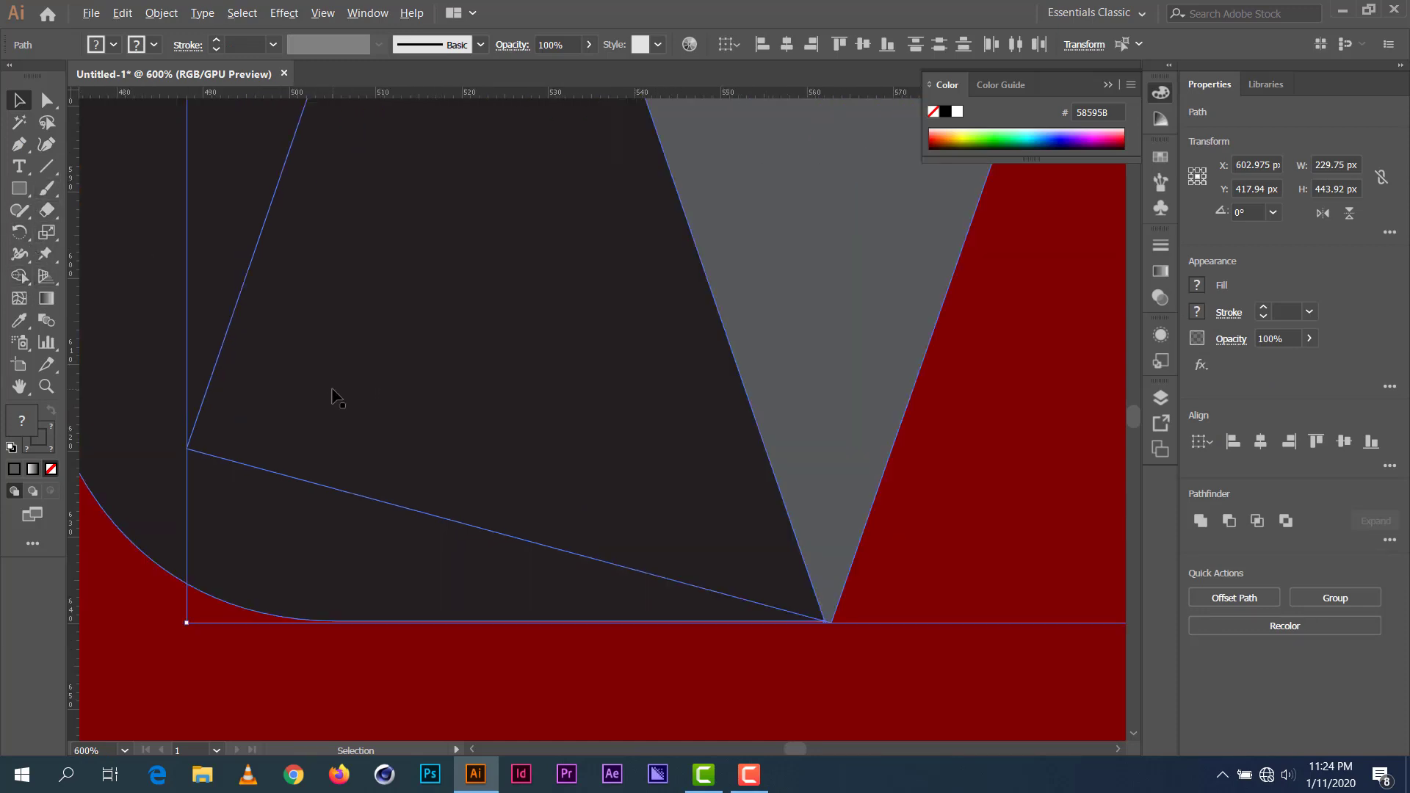
left_click(19, 144)
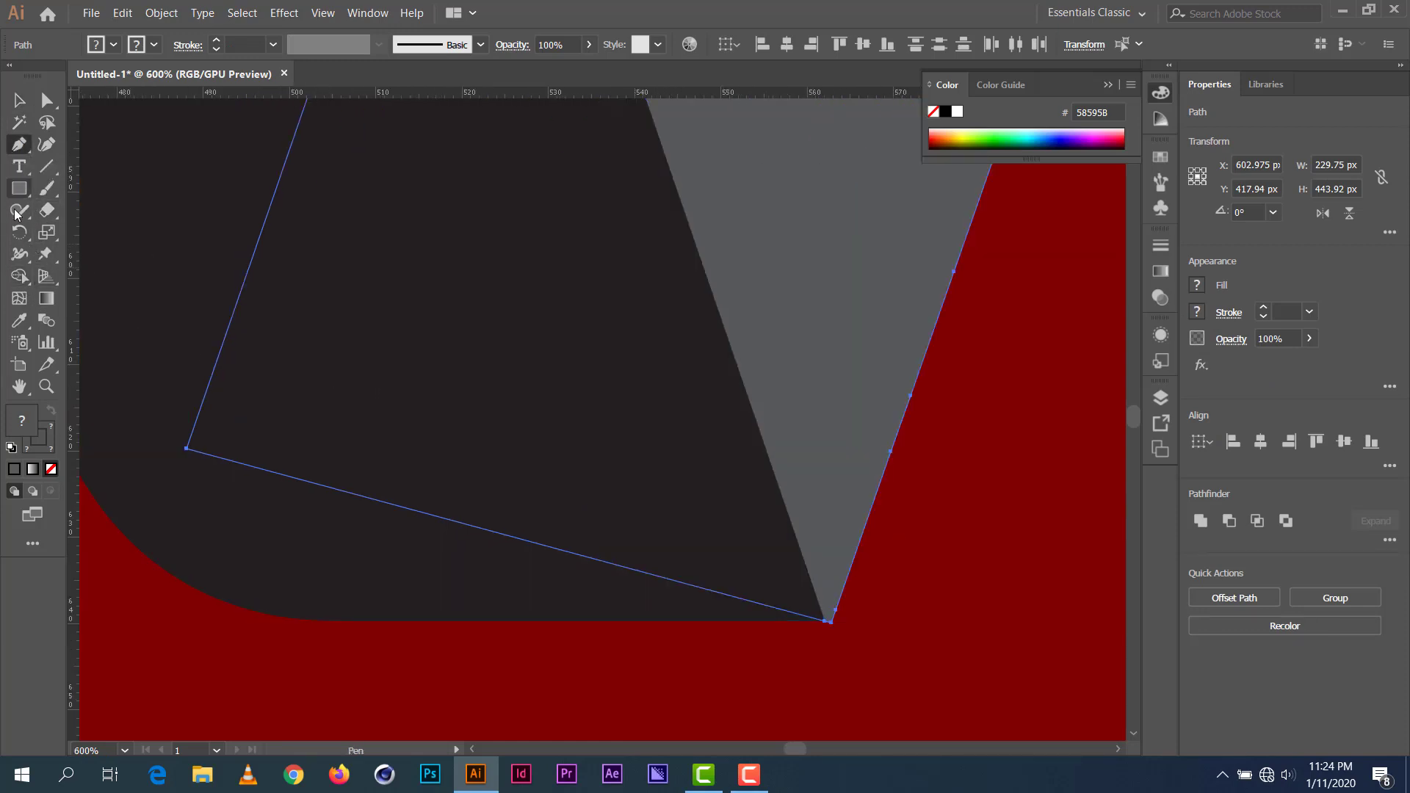
key("ctrl")
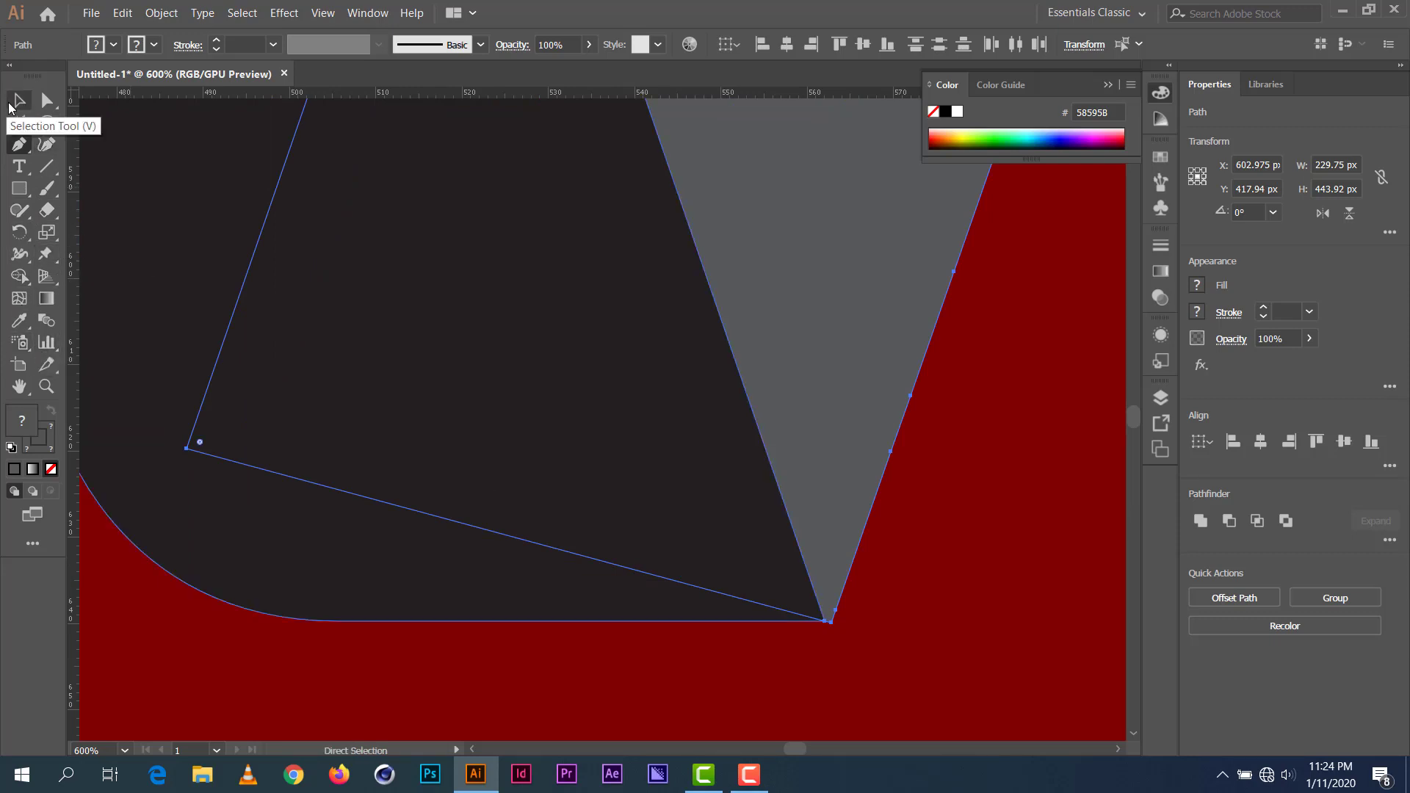
left_click(793, 670, "ctrl")
key("v")
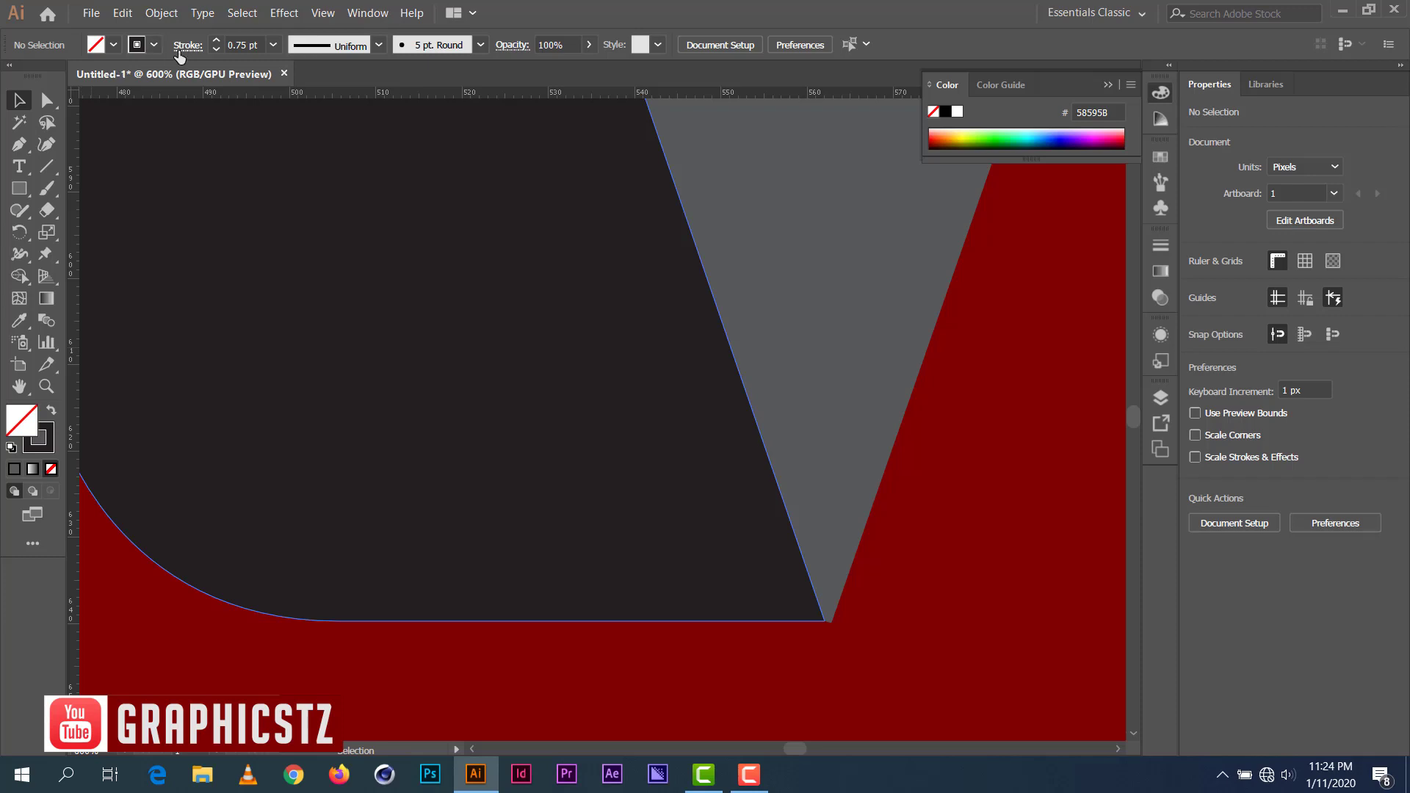
Step: Draw a closed 0.5 pt pen path over the V's bottom tip along the grey arm's edge
left_click(17, 144)
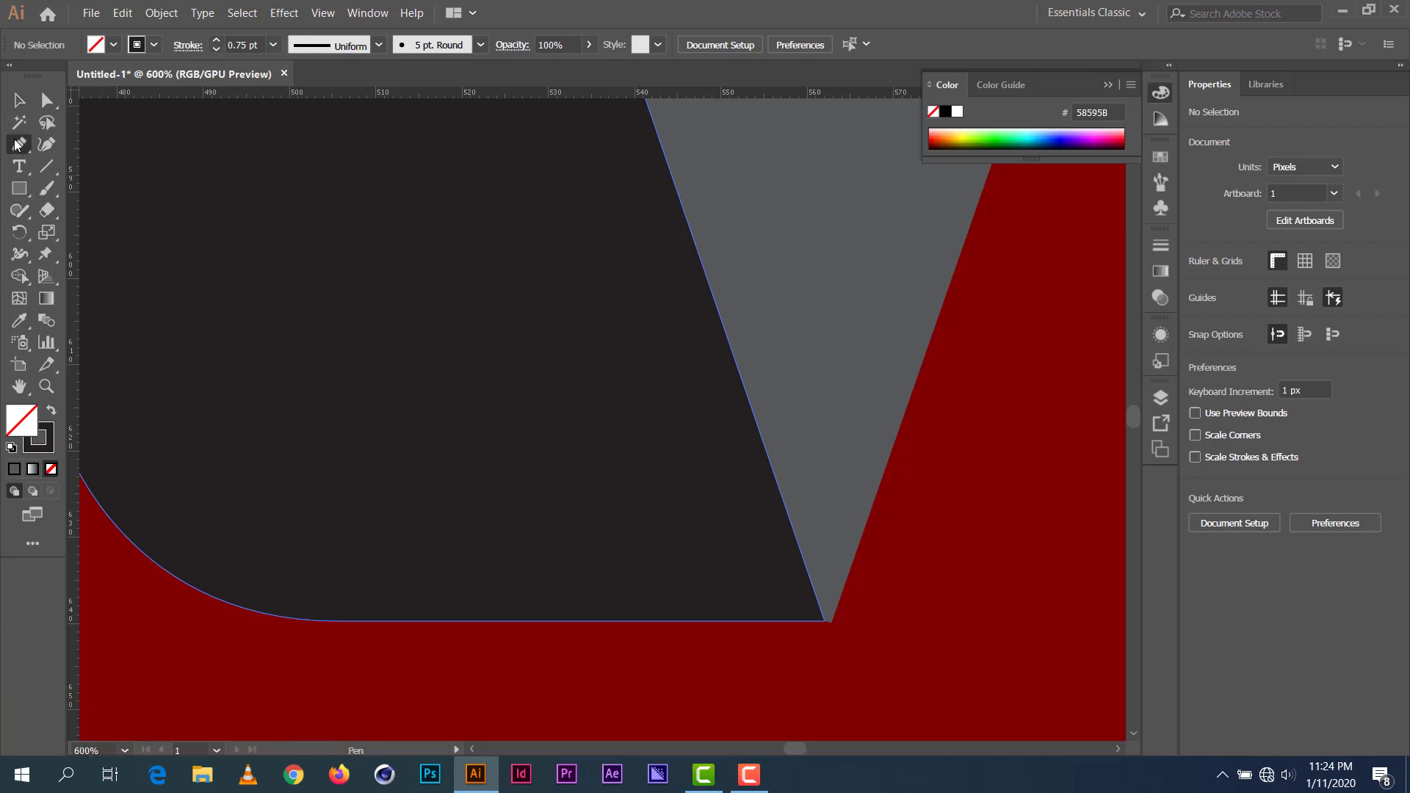
left_click(216, 50)
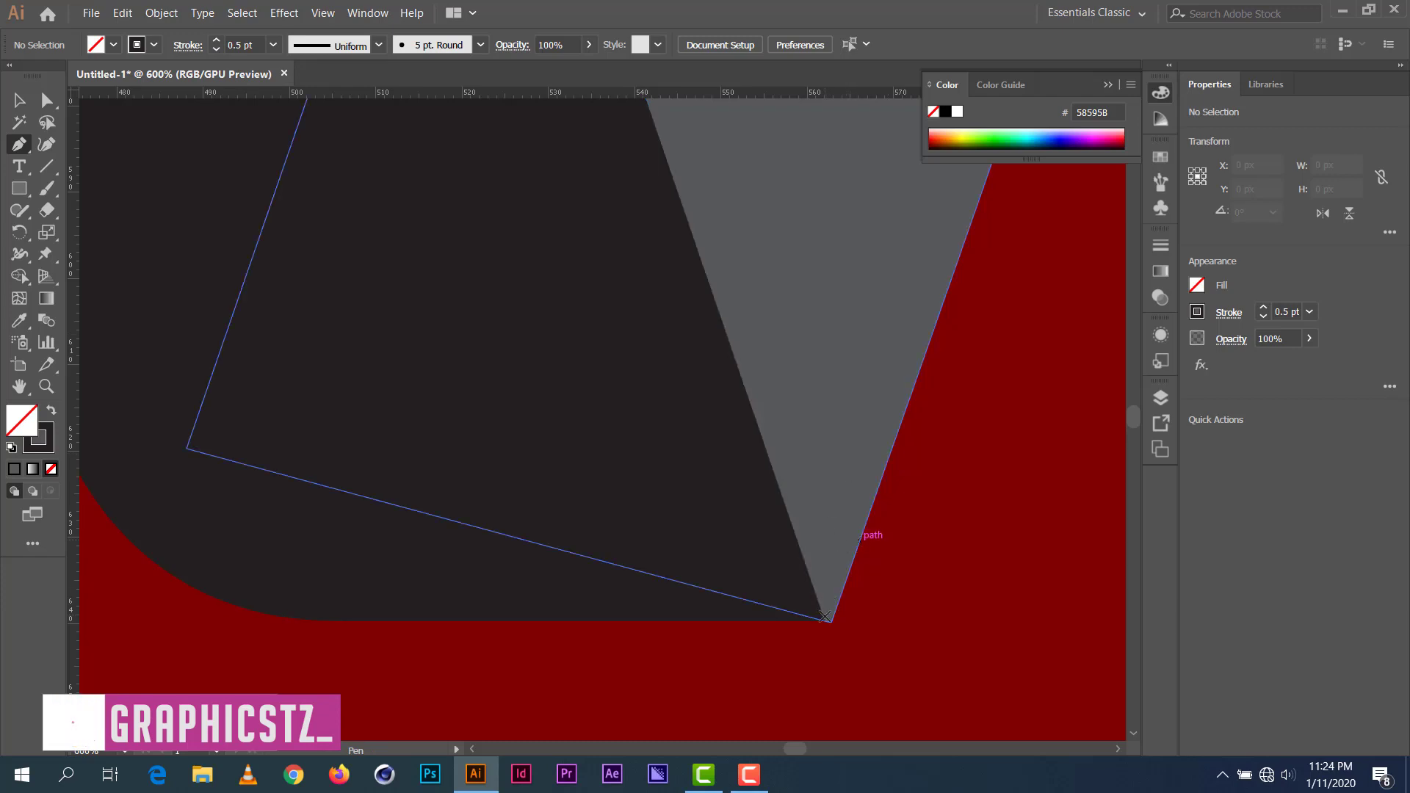
left_click(825, 620)
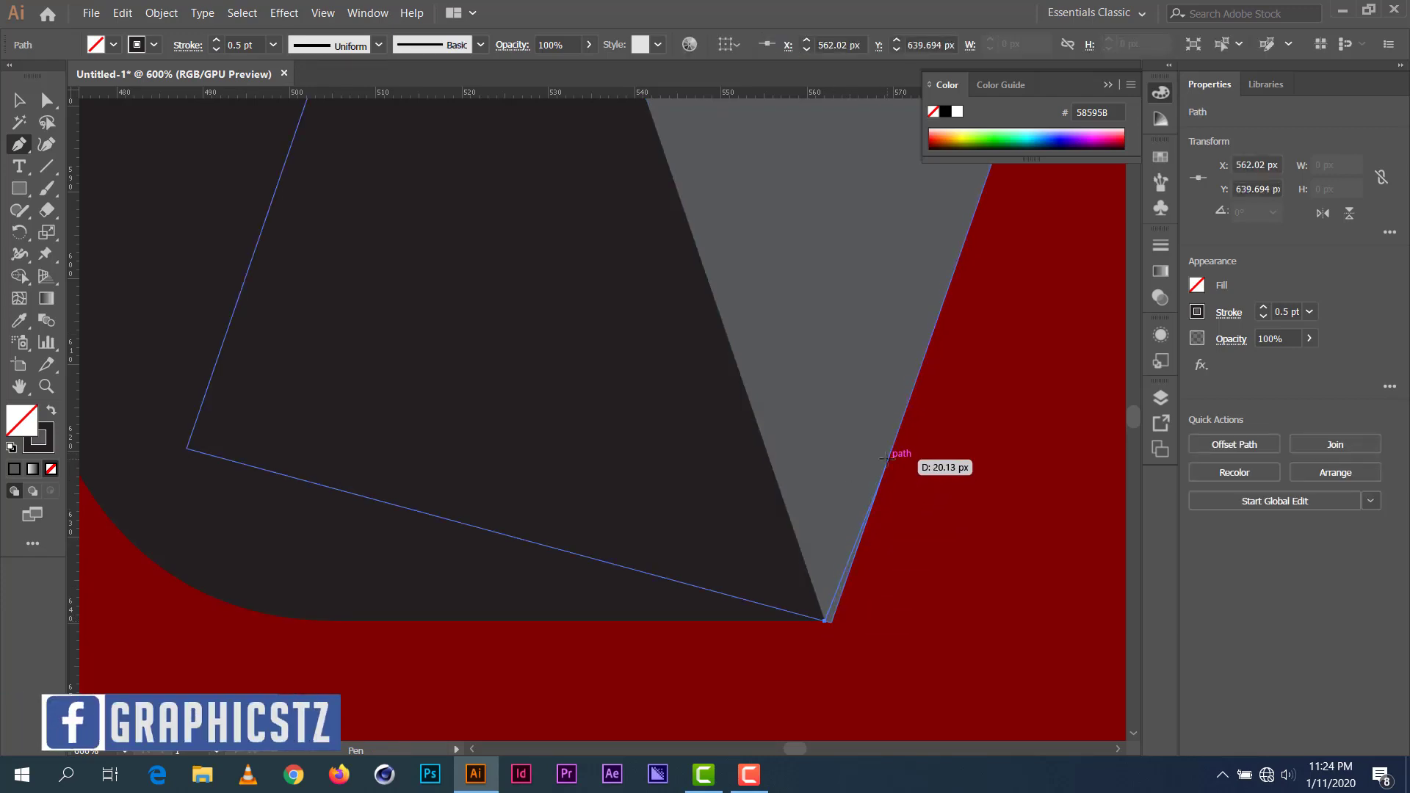
left_click_drag(887, 458, 916, 378)
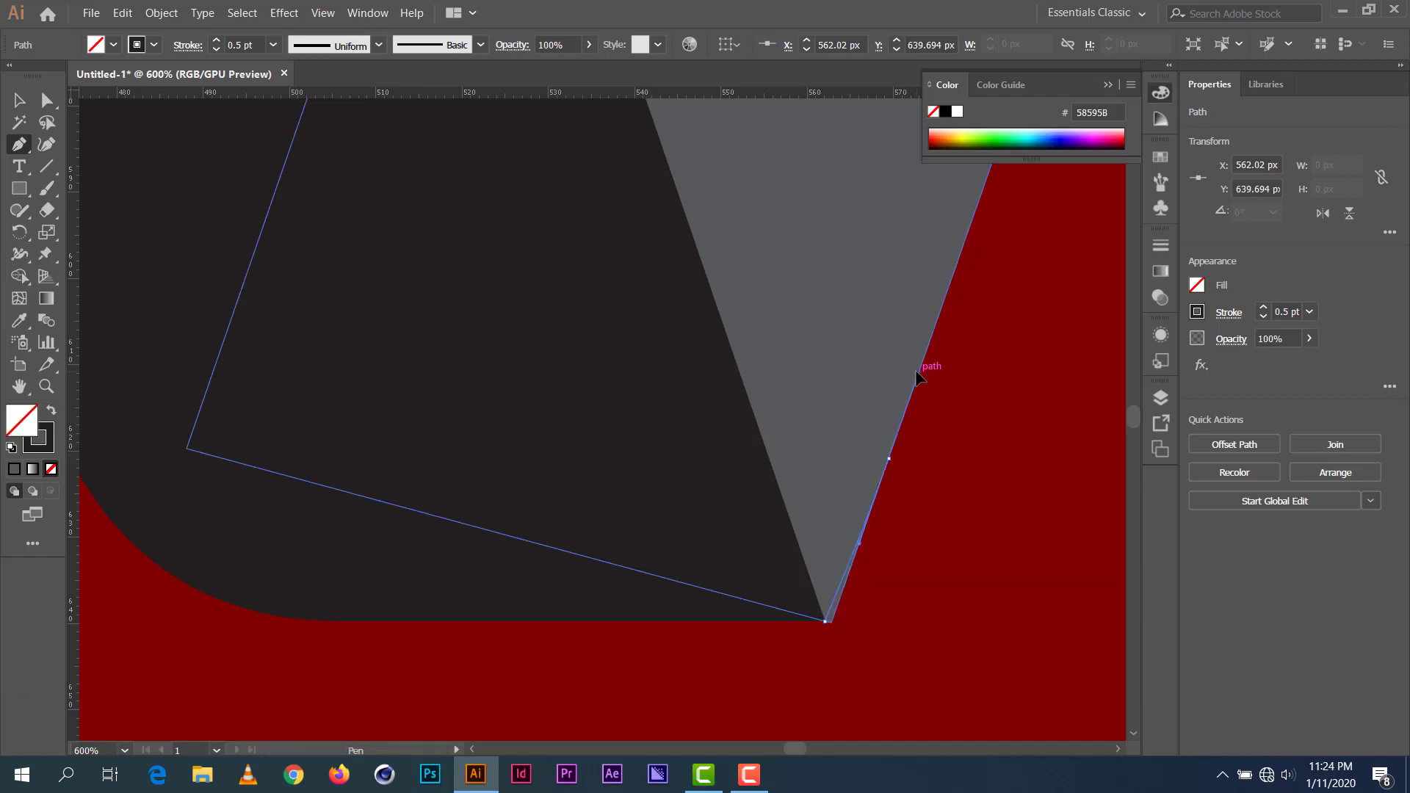
left_click(965, 433)
left_click_drag(793, 367, 774, 543)
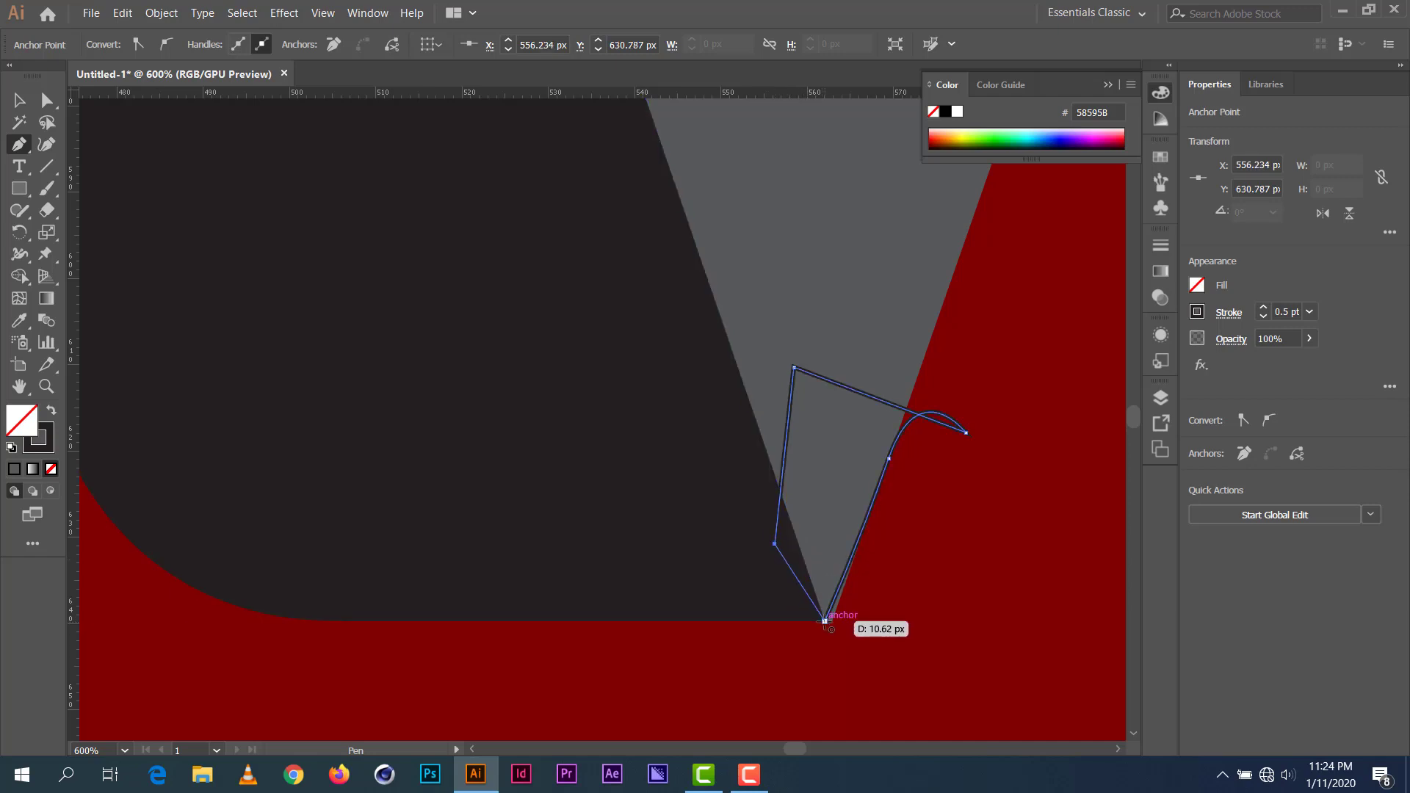
left_click(824, 620)
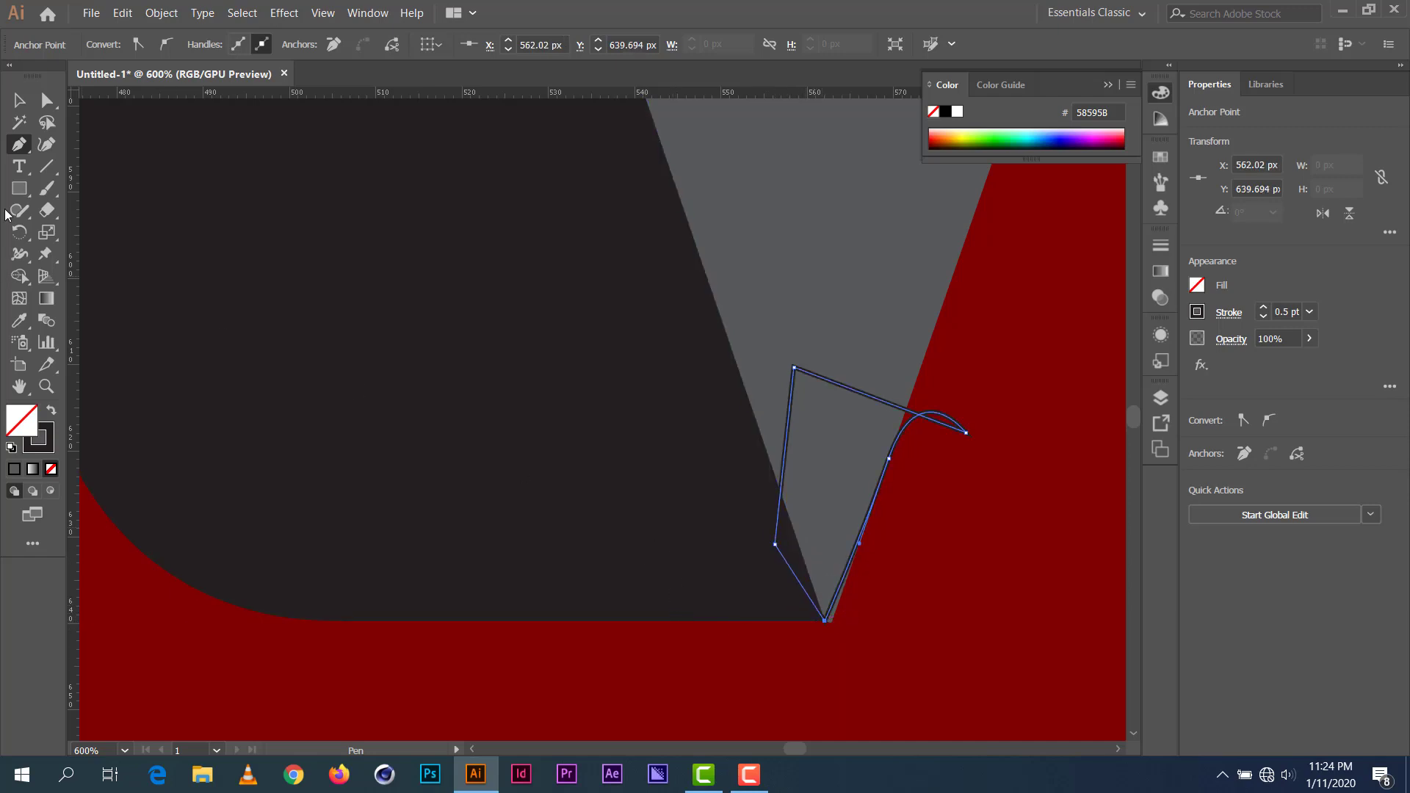
Step: Select the new shape's right edge, then select the overlapping shapes as whole objects
left_click(47, 100)
scroll(791, 487, "up", 4)
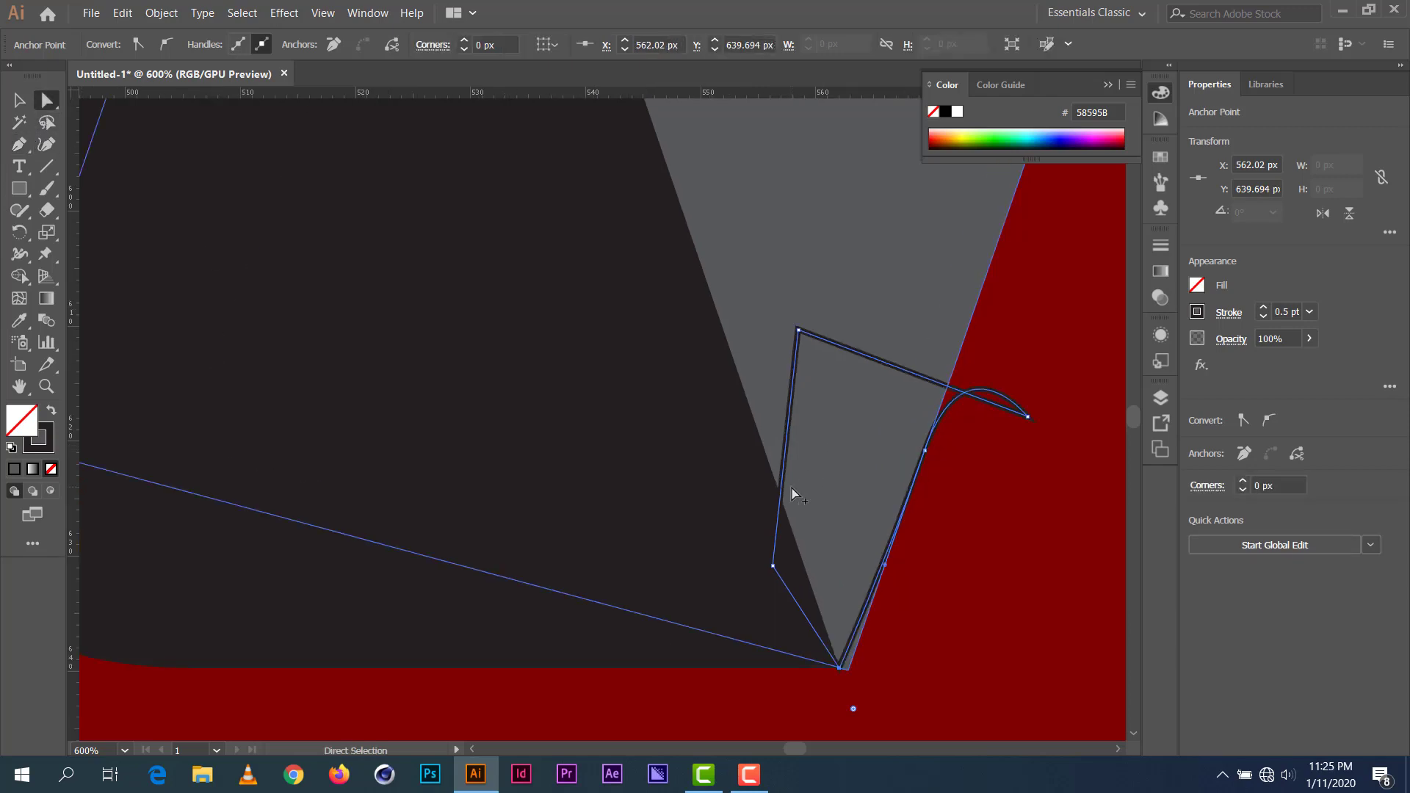
scroll(611, 381, "down", 5)
scroll(611, 380, "right", 5)
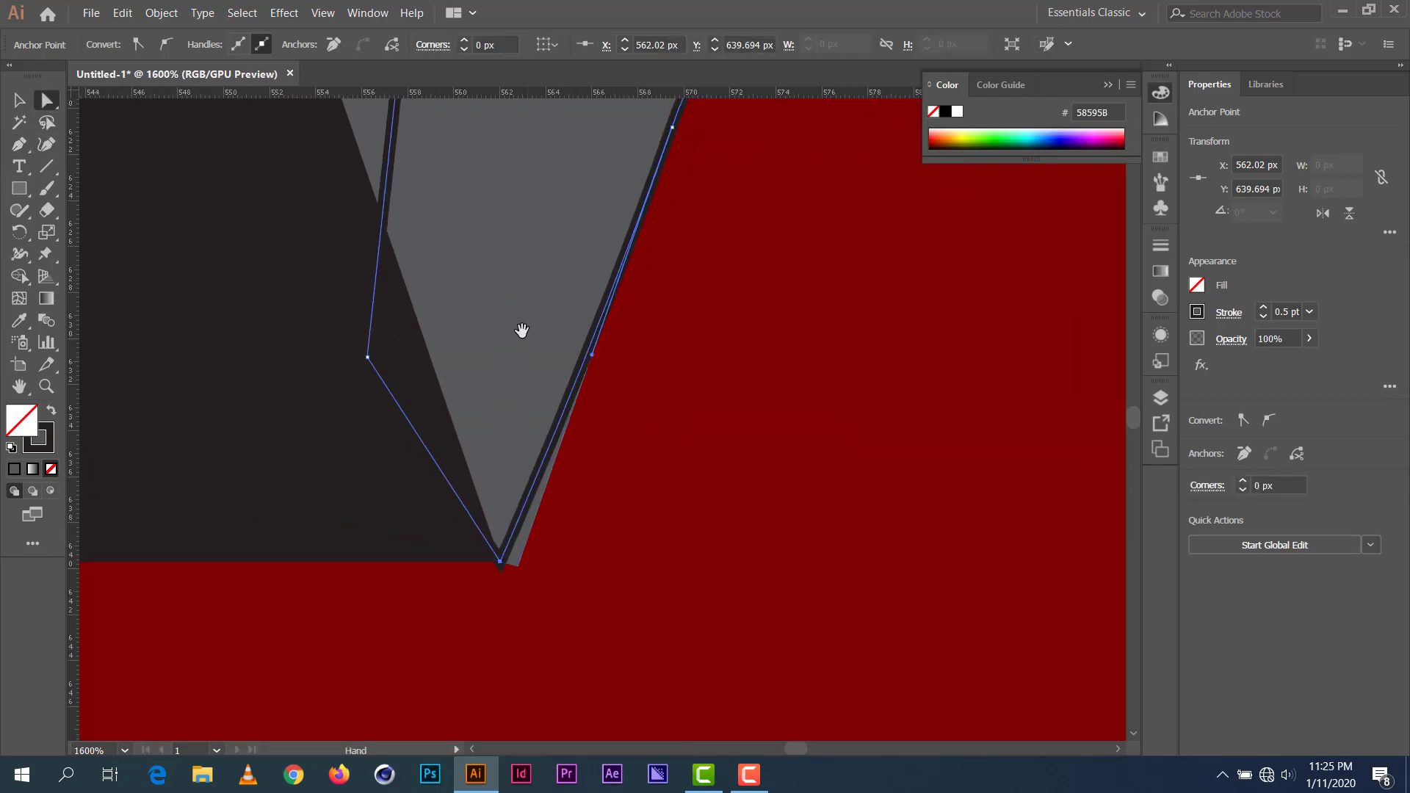
left_click(592, 364)
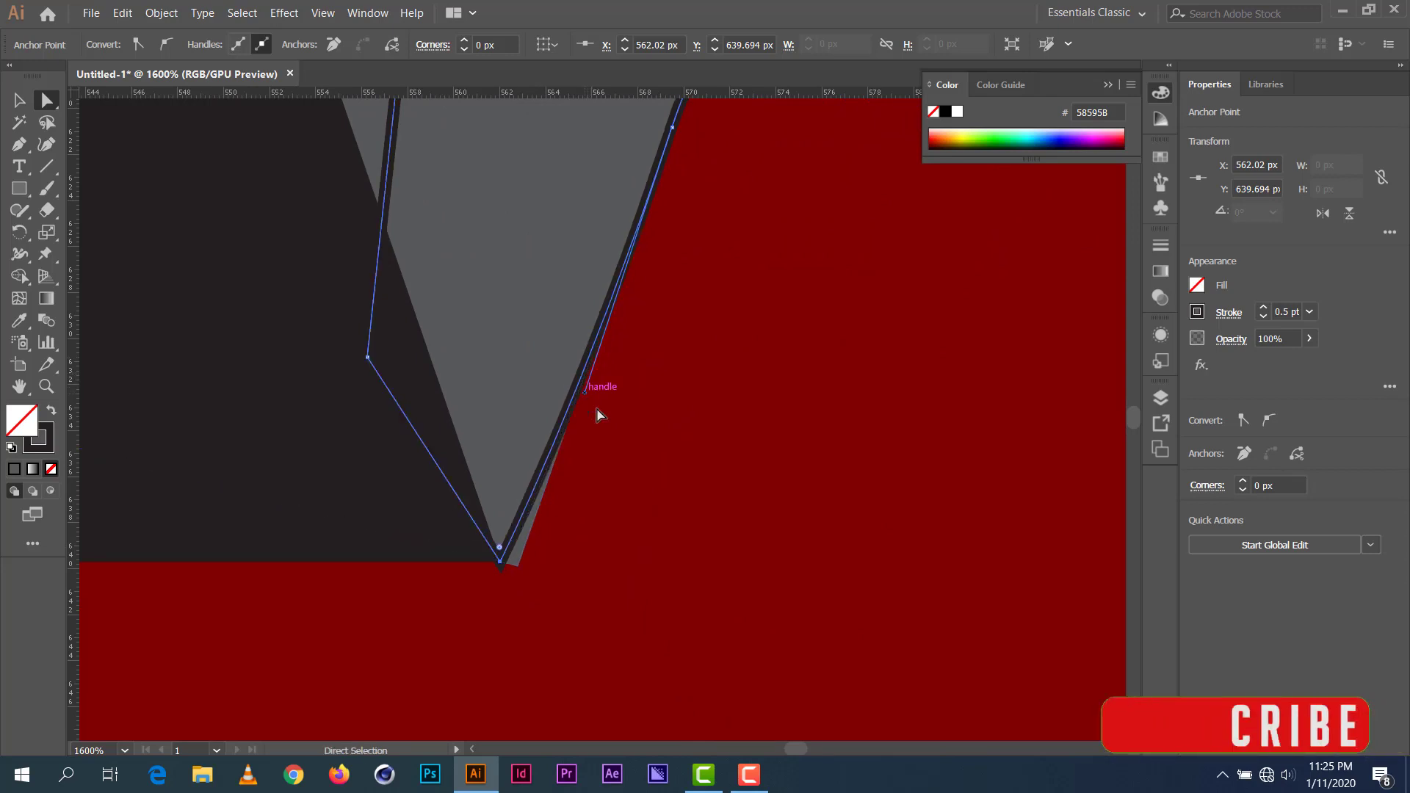
scroll(598, 415, "up", 5)
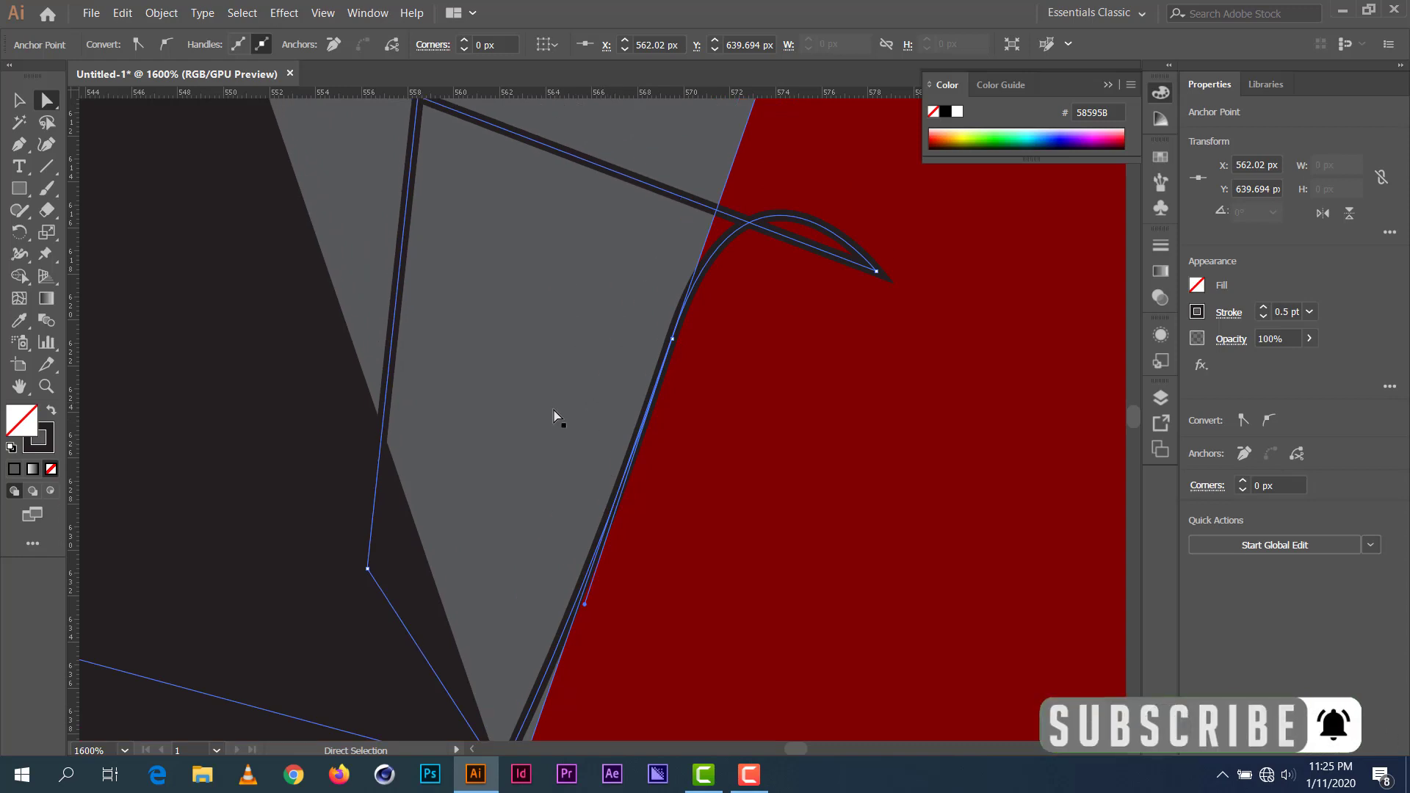
scroll(564, 408, "down", 3)
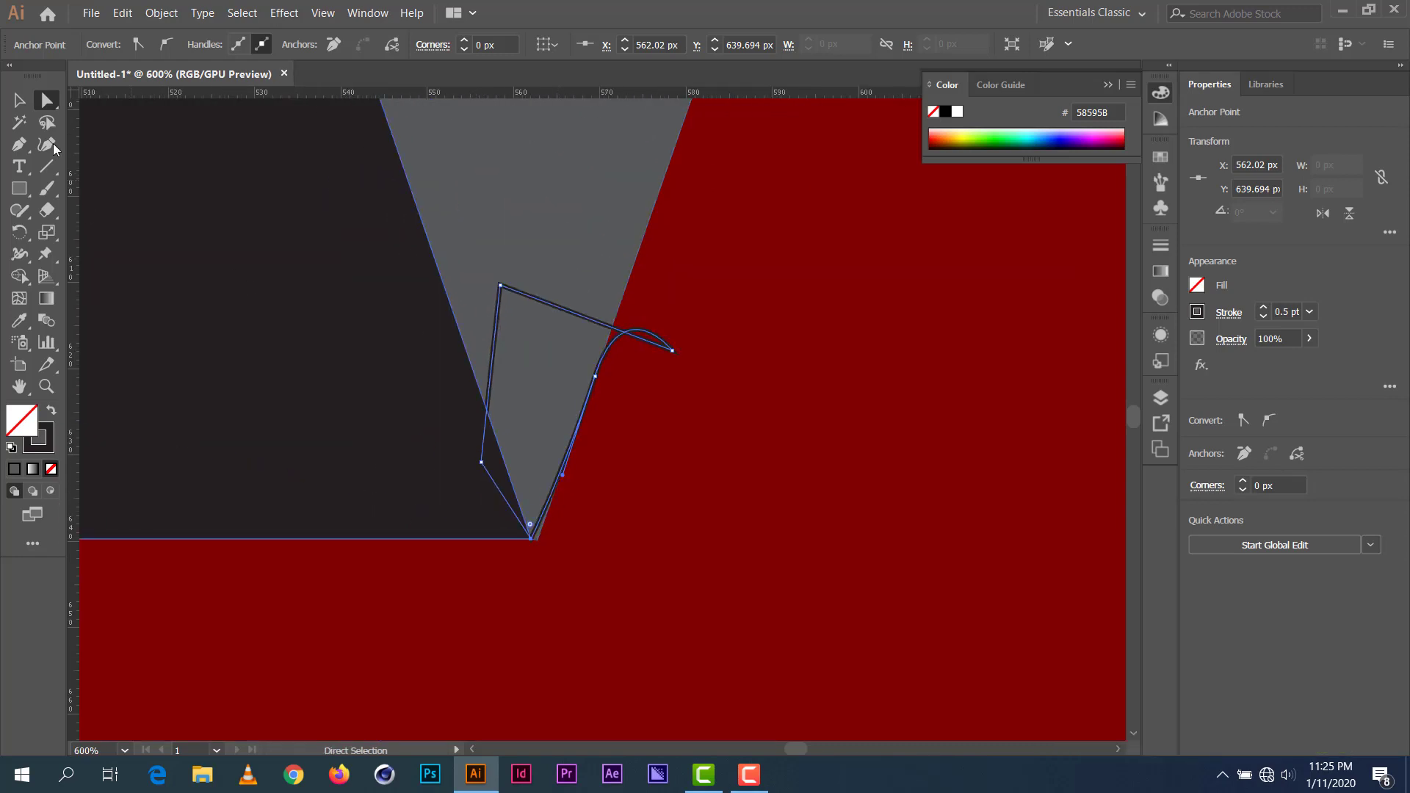
key("v")
key("ctrl+z")
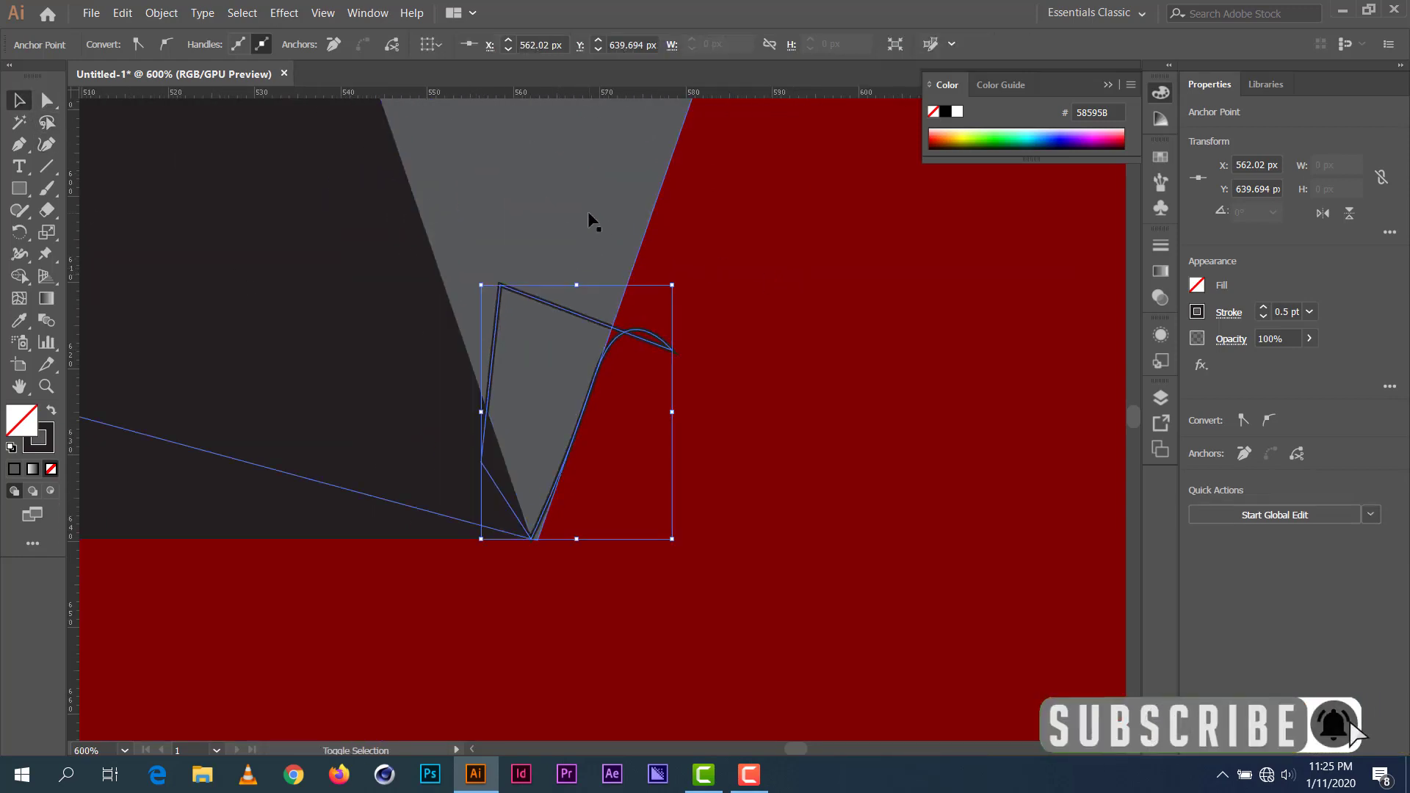
key("ctrl+z")
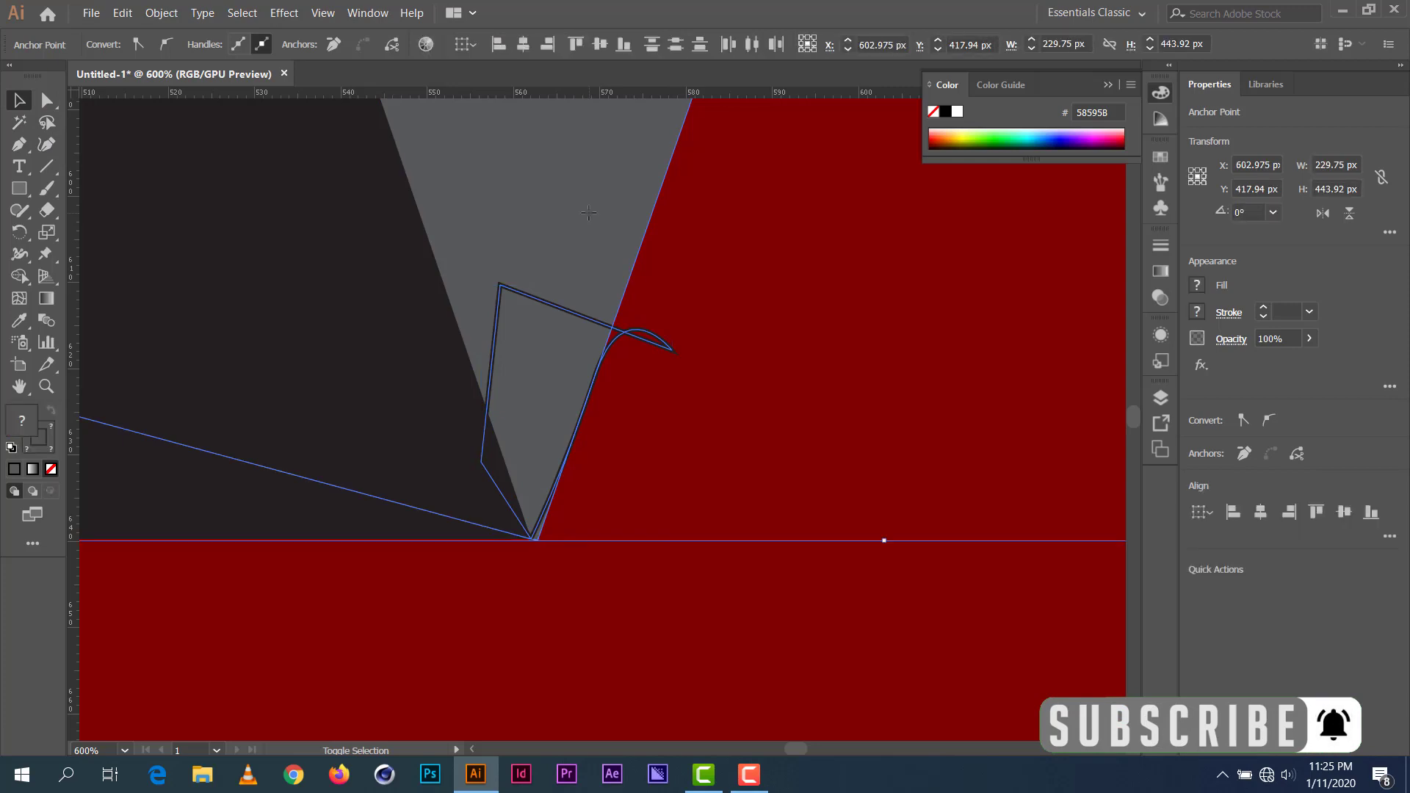
Step: Use Shape Builder to merge the grey strip and triangle regions at the V's tip
left_click(25, 282)
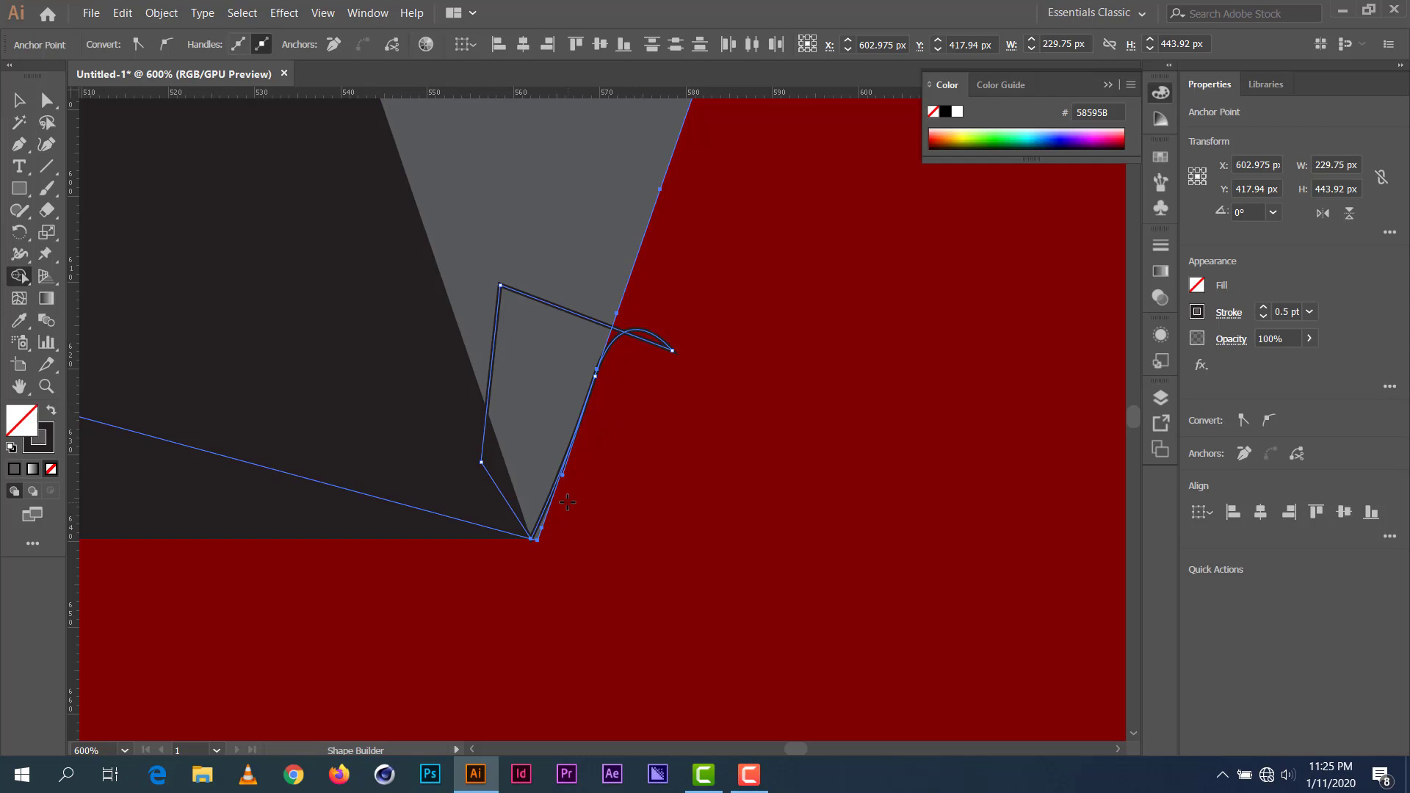
key("ctrl+plus")
key("ctrl+plus")
key("ctrl+plus")
key("ctrl+plus")
key("ctrl+plus")
key("ctrl+plus")
left_click_drag(369, 499, 724, 388)
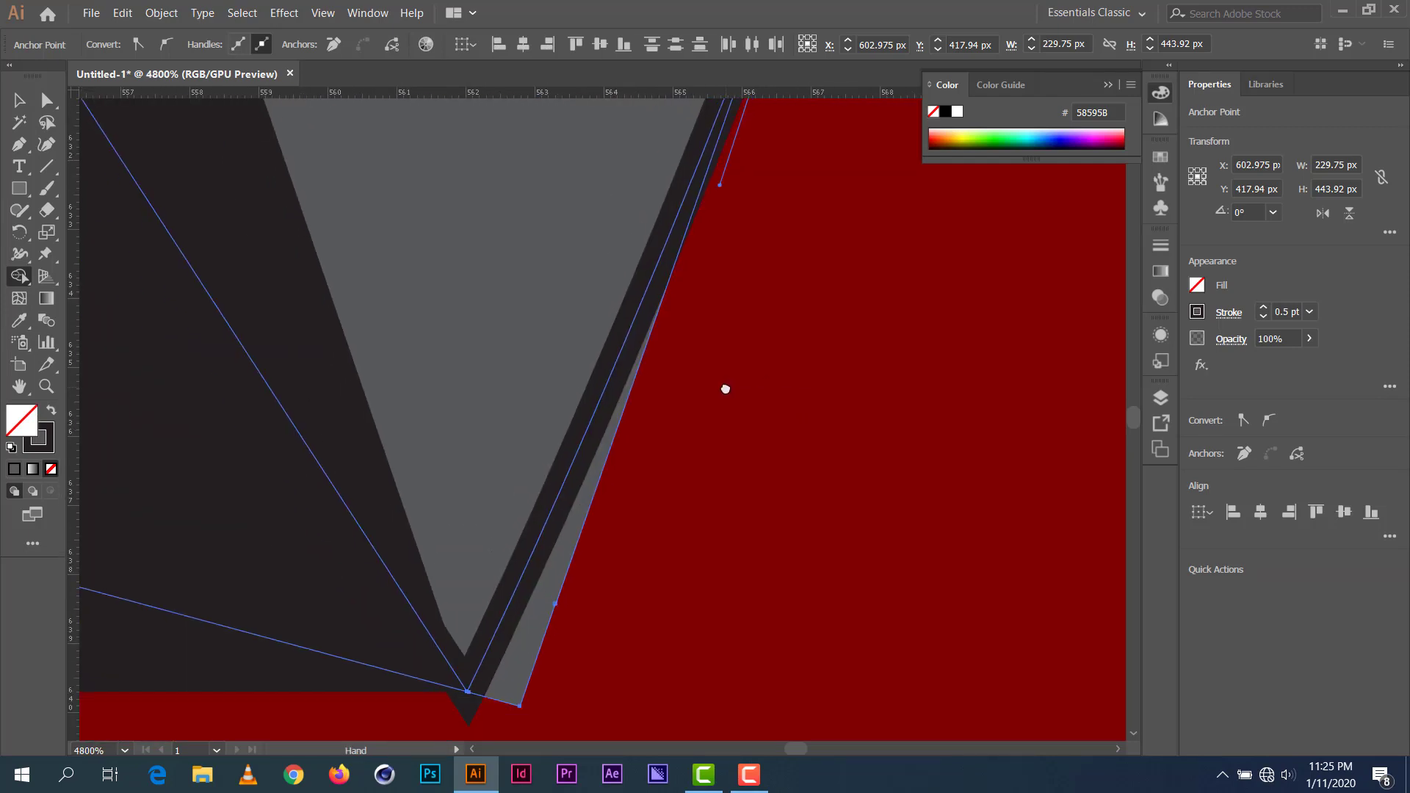
left_click(573, 543)
scroll(646, 550, "up", 5)
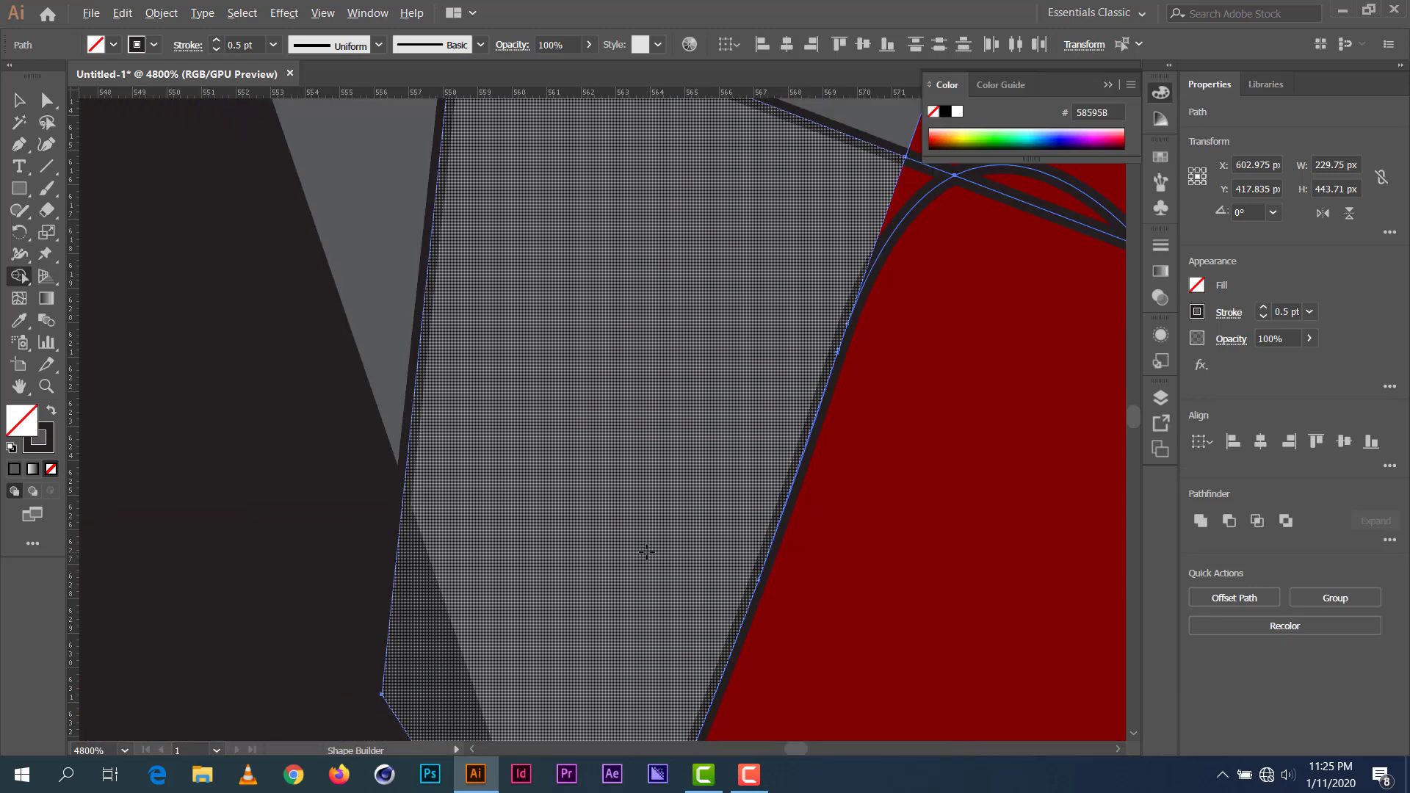
scroll(646, 551, "down", 5)
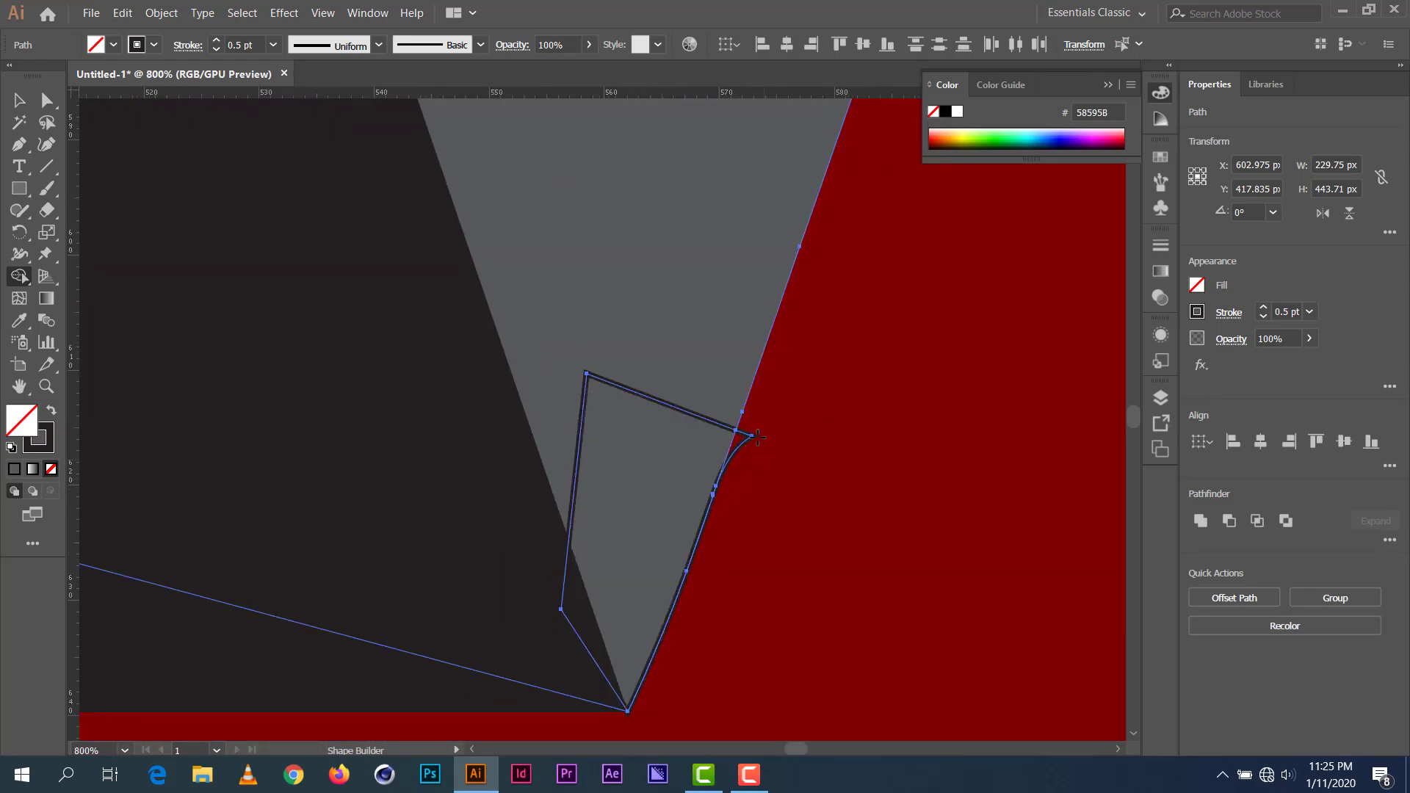
left_click_drag(690, 517, 0, 136)
Step: Delete the leftover small trimming outline
key("v")
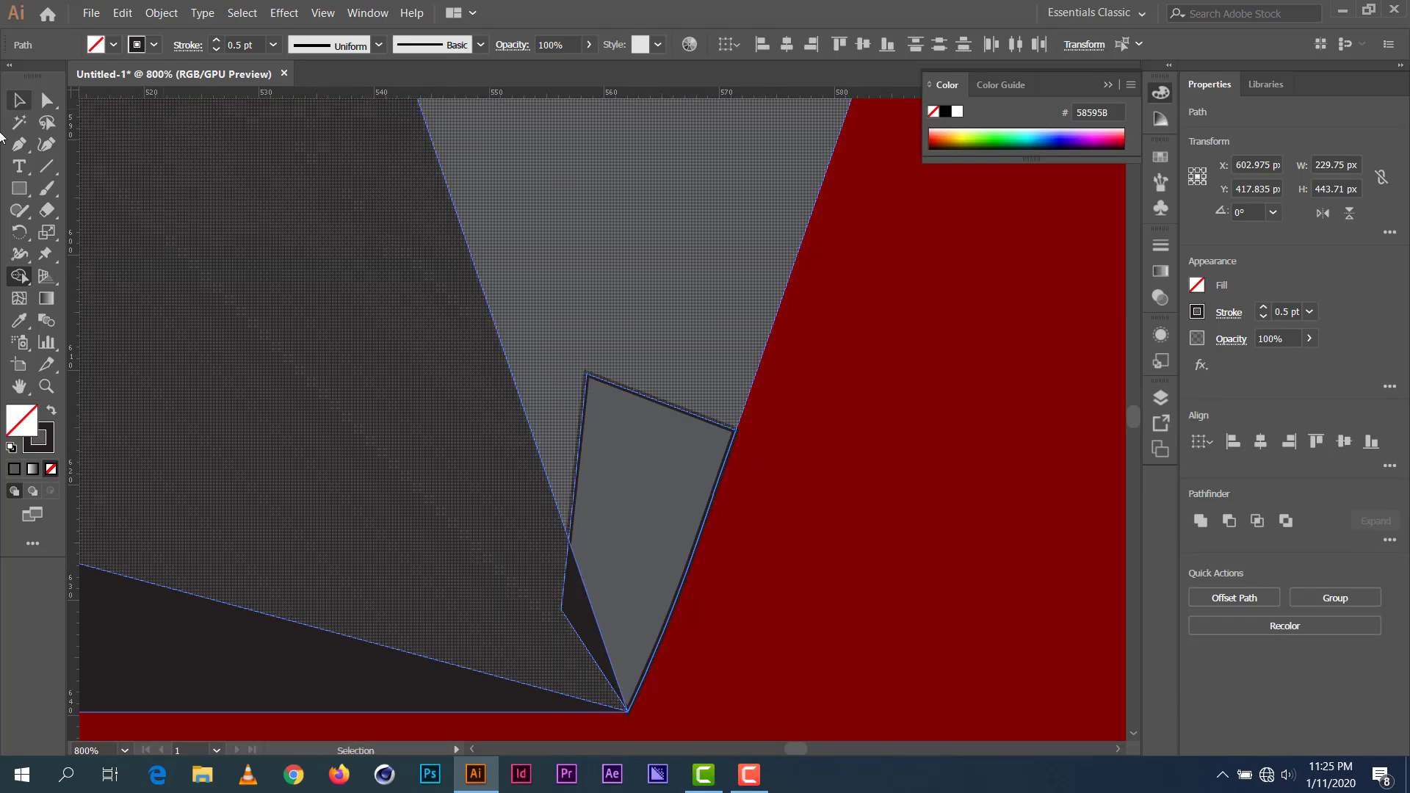
left_click(19, 106)
left_click(847, 368)
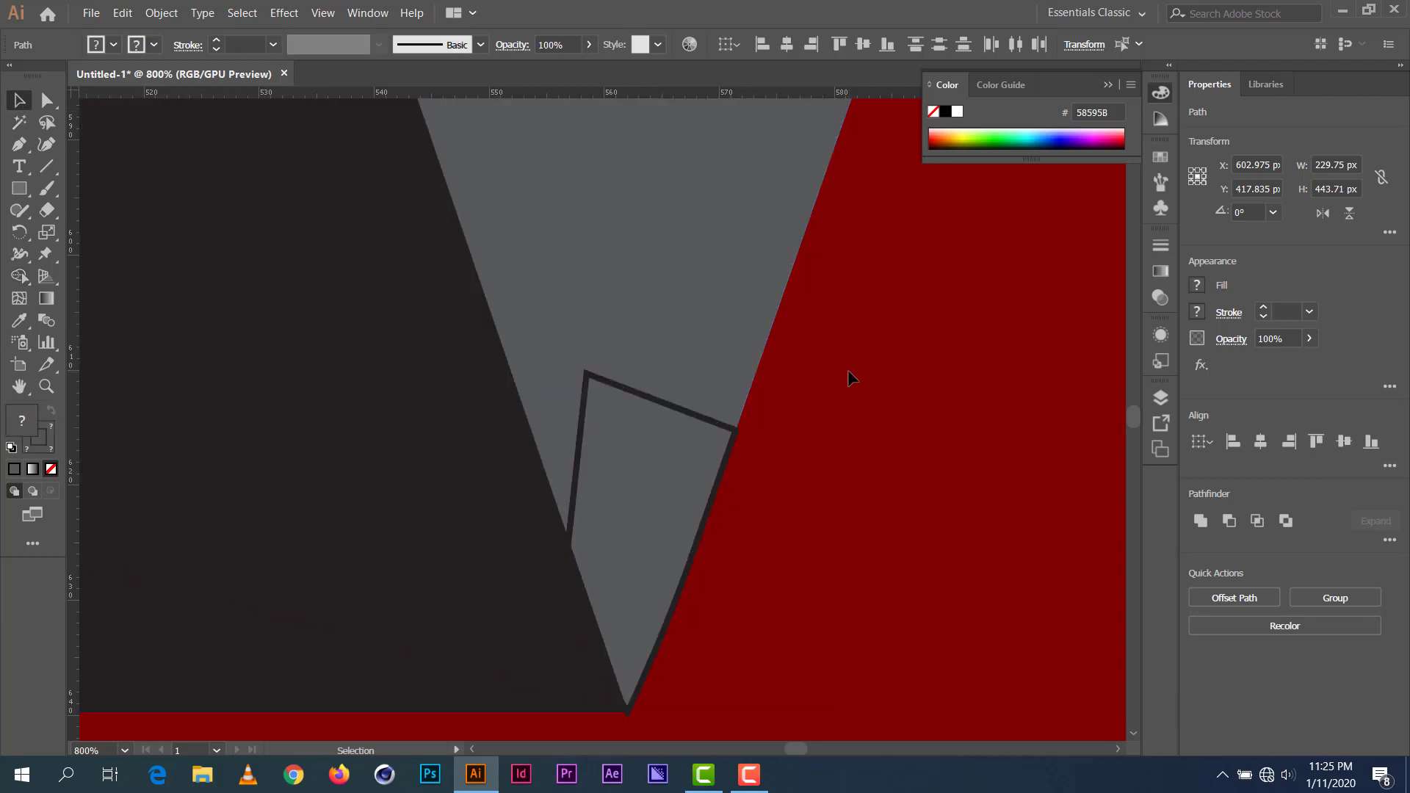
left_click(682, 414)
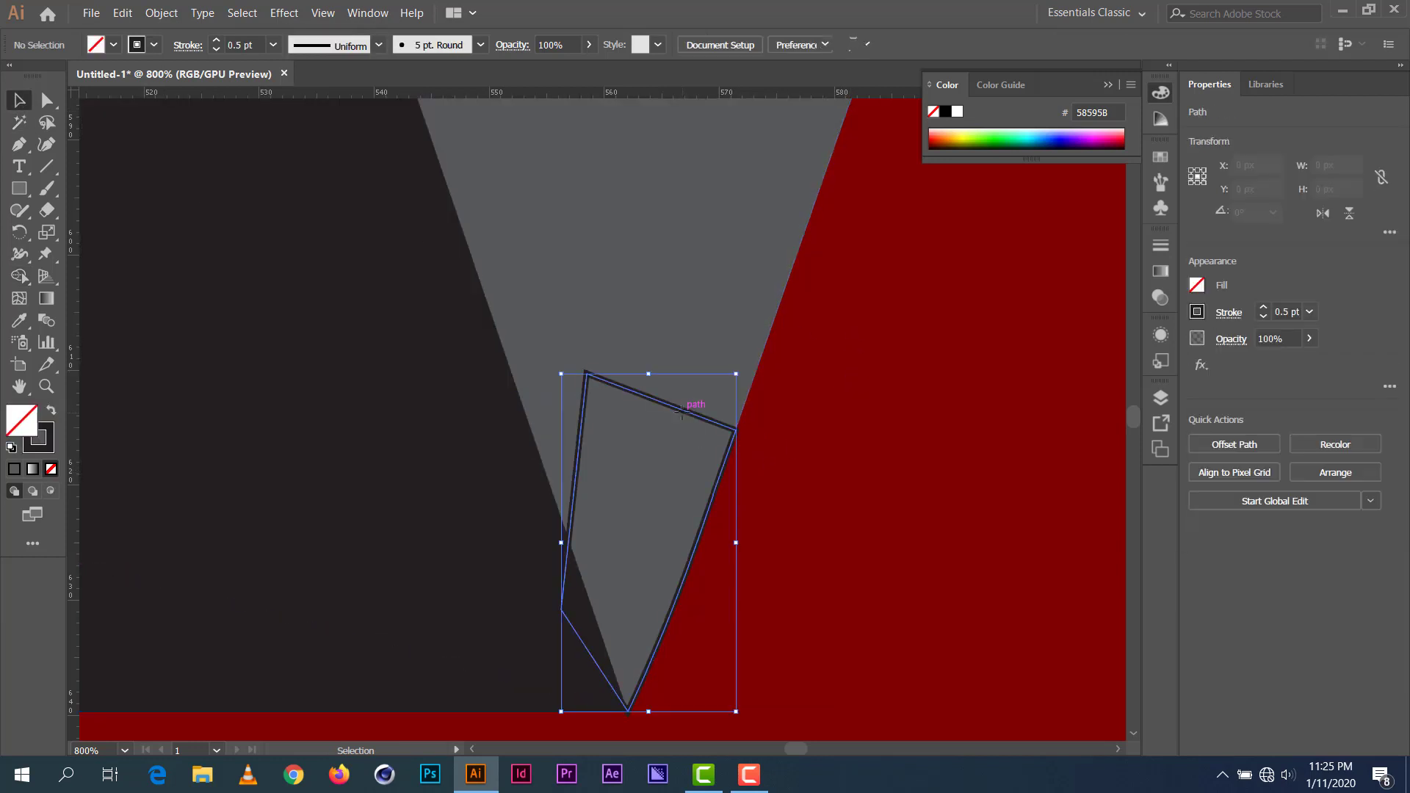
key("Delete")
Step: Recentre the V, close the Color panel and select the grey right arm
scroll(691, 433, "down", 7)
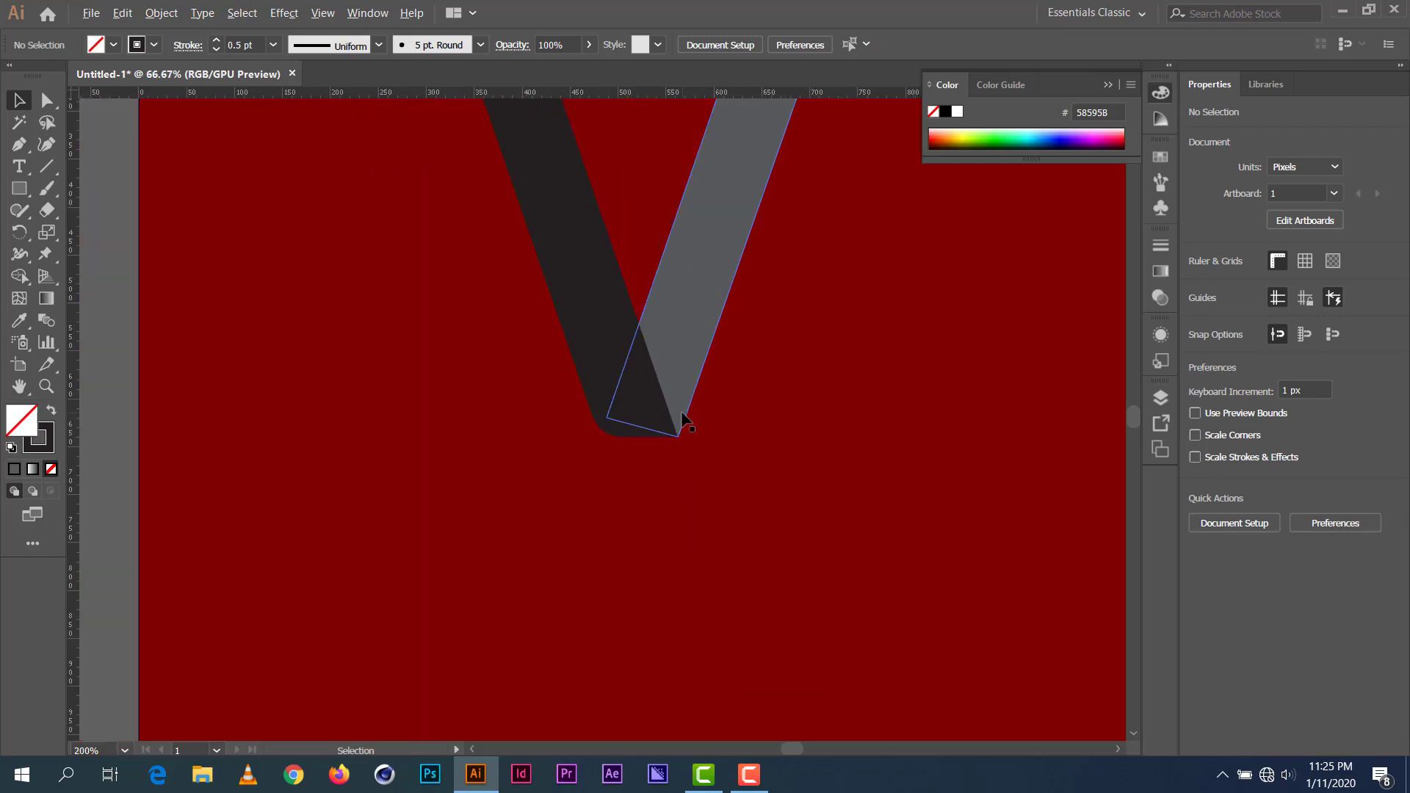
scroll(709, 467, "down", 1)
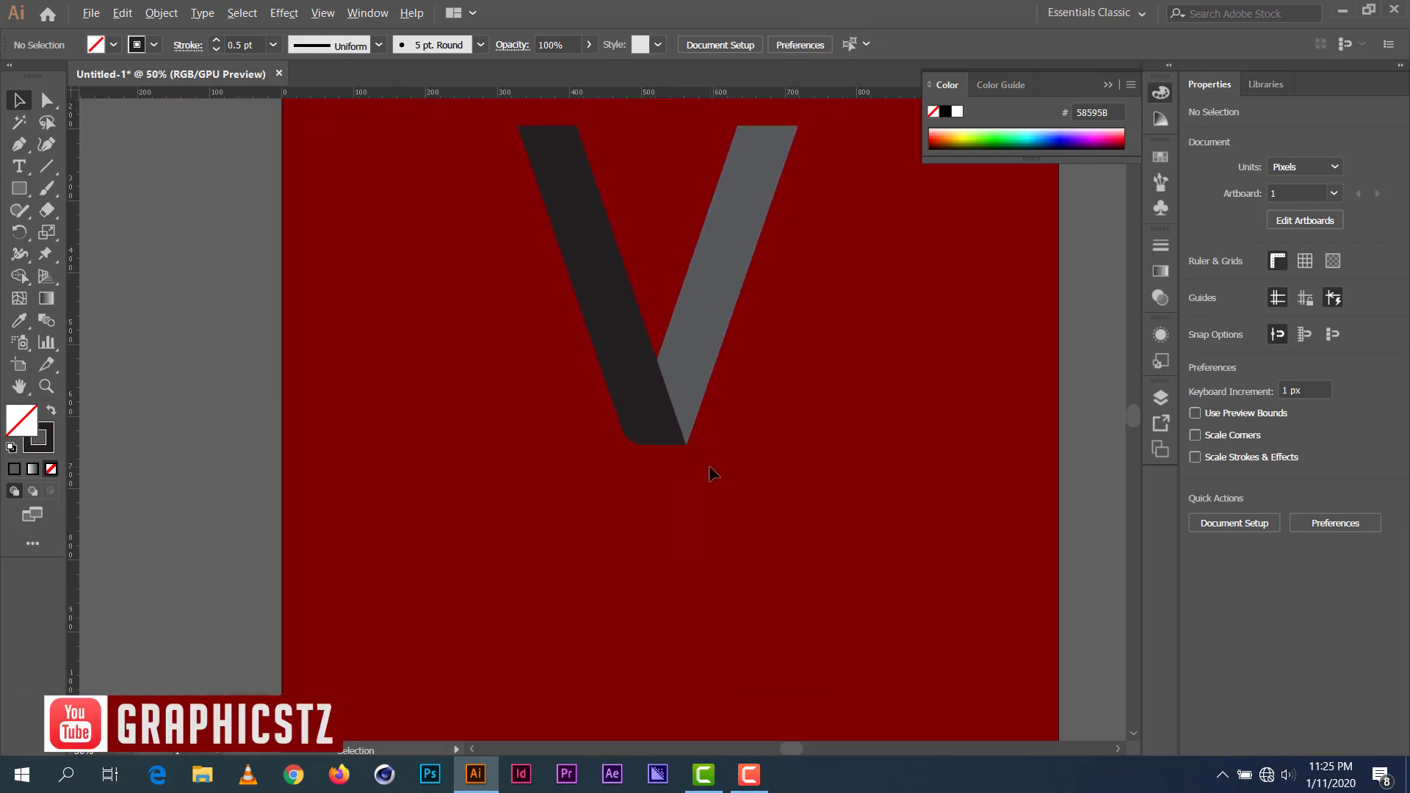
left_click_drag(705, 501, 663, 563)
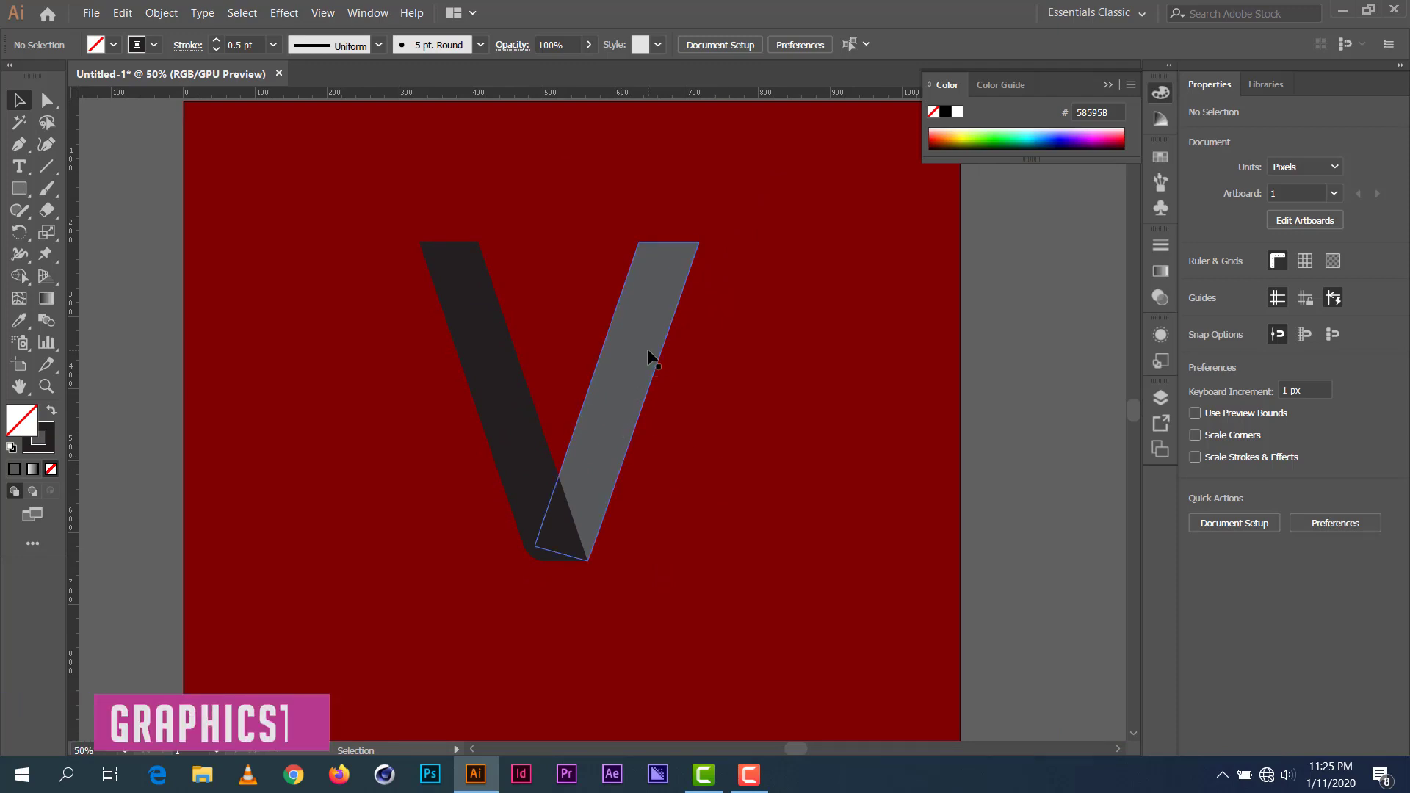
scroll(649, 357, "down", 1)
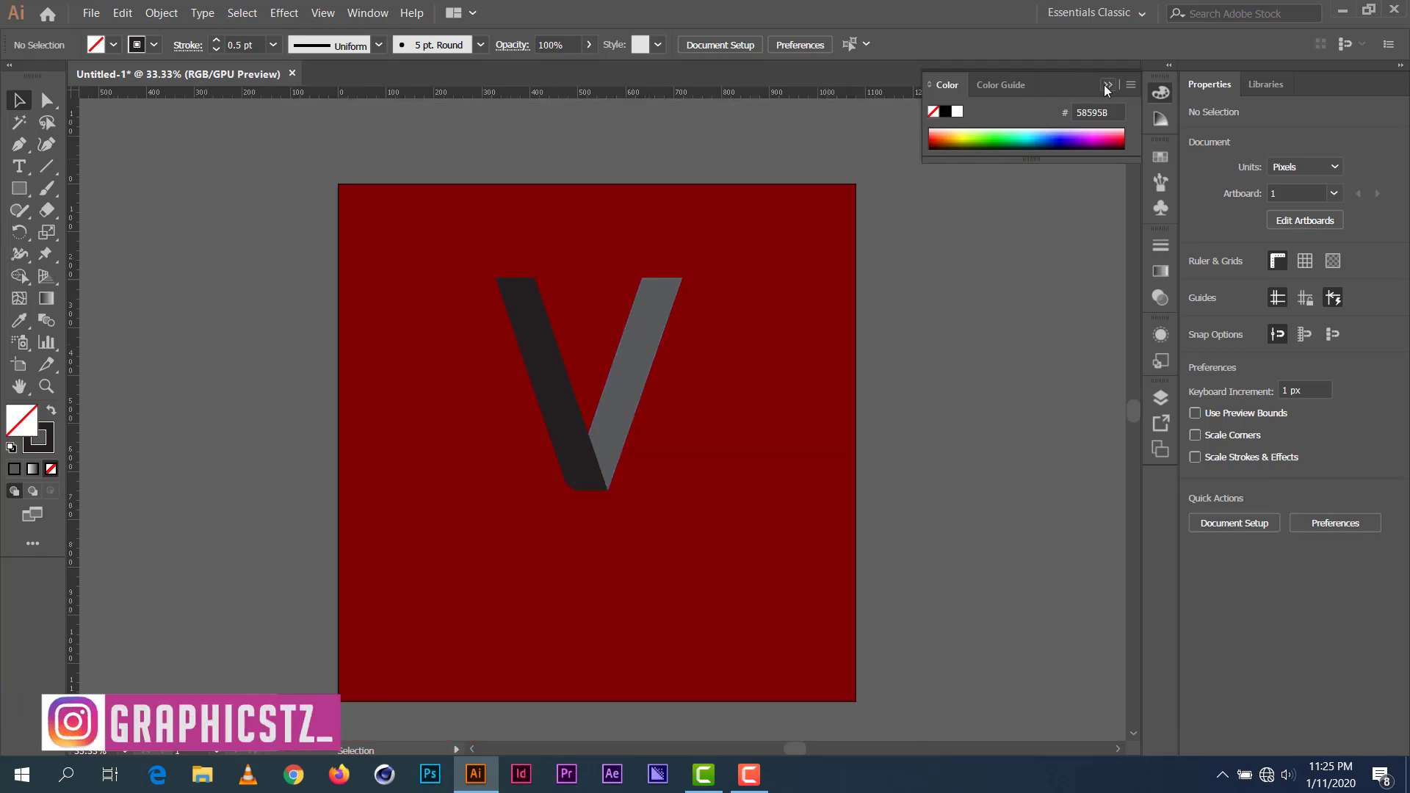
left_click(1106, 85)
left_click(623, 365)
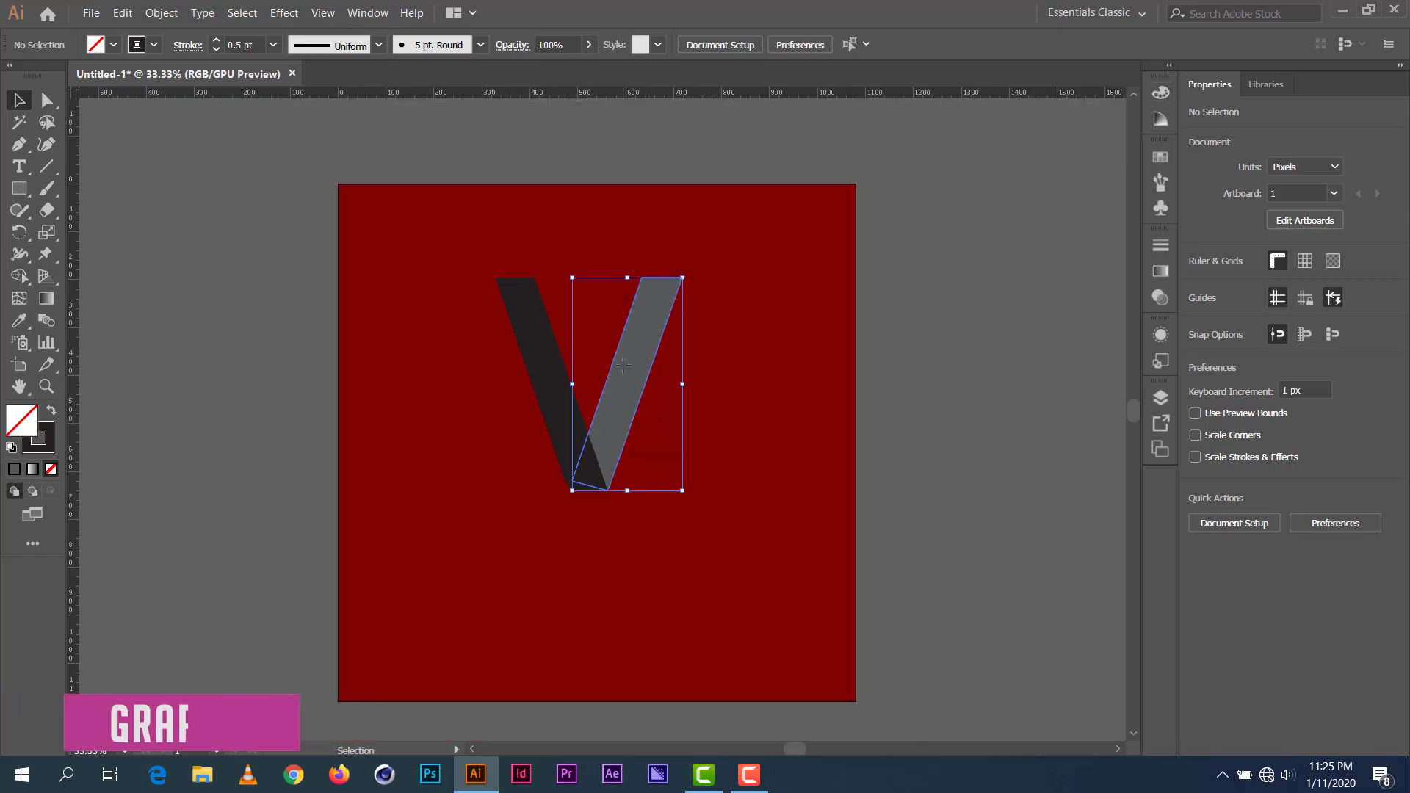
Step: Fill the right arm with a reversed linear gradient at 32°, midpoint near 54.27%
left_click(1162, 271)
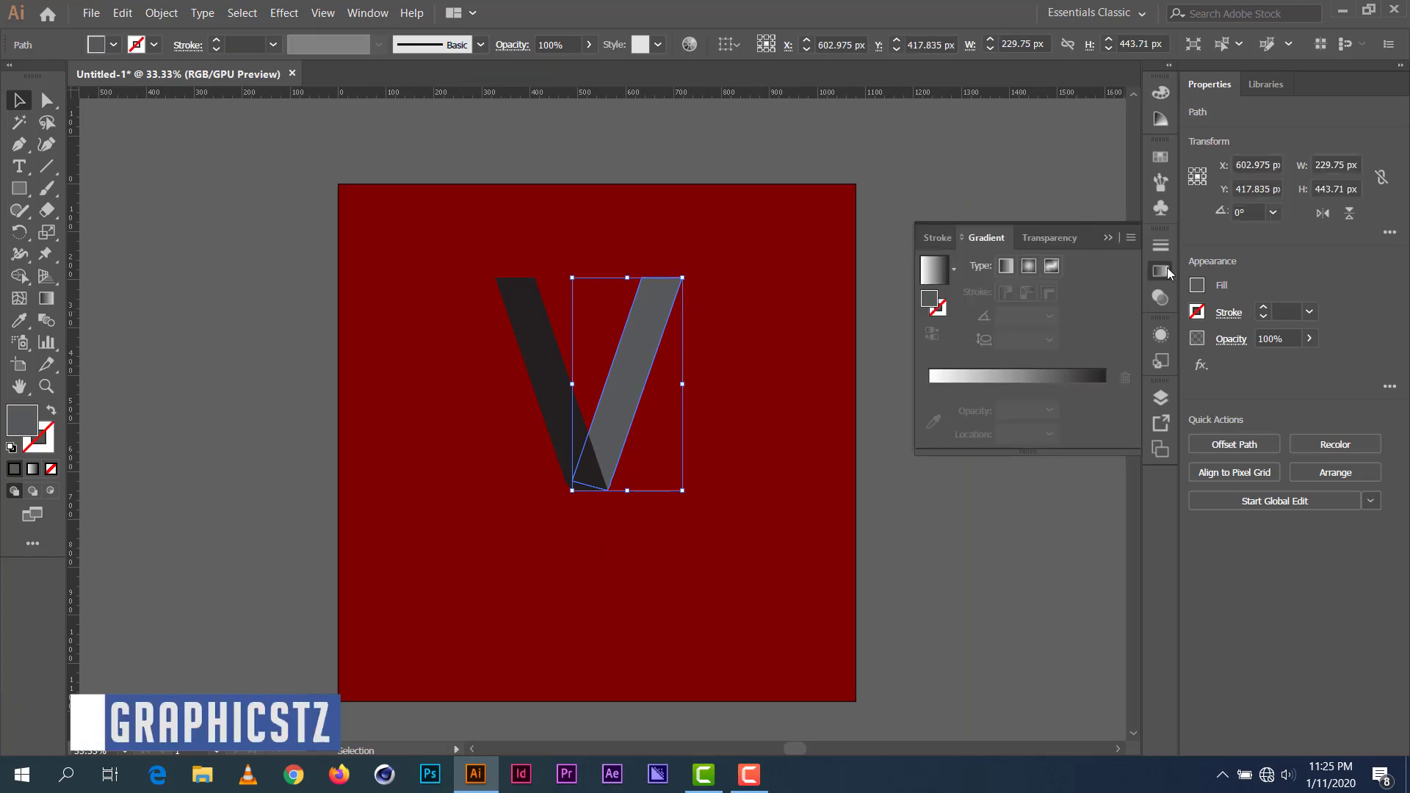
left_click(934, 270)
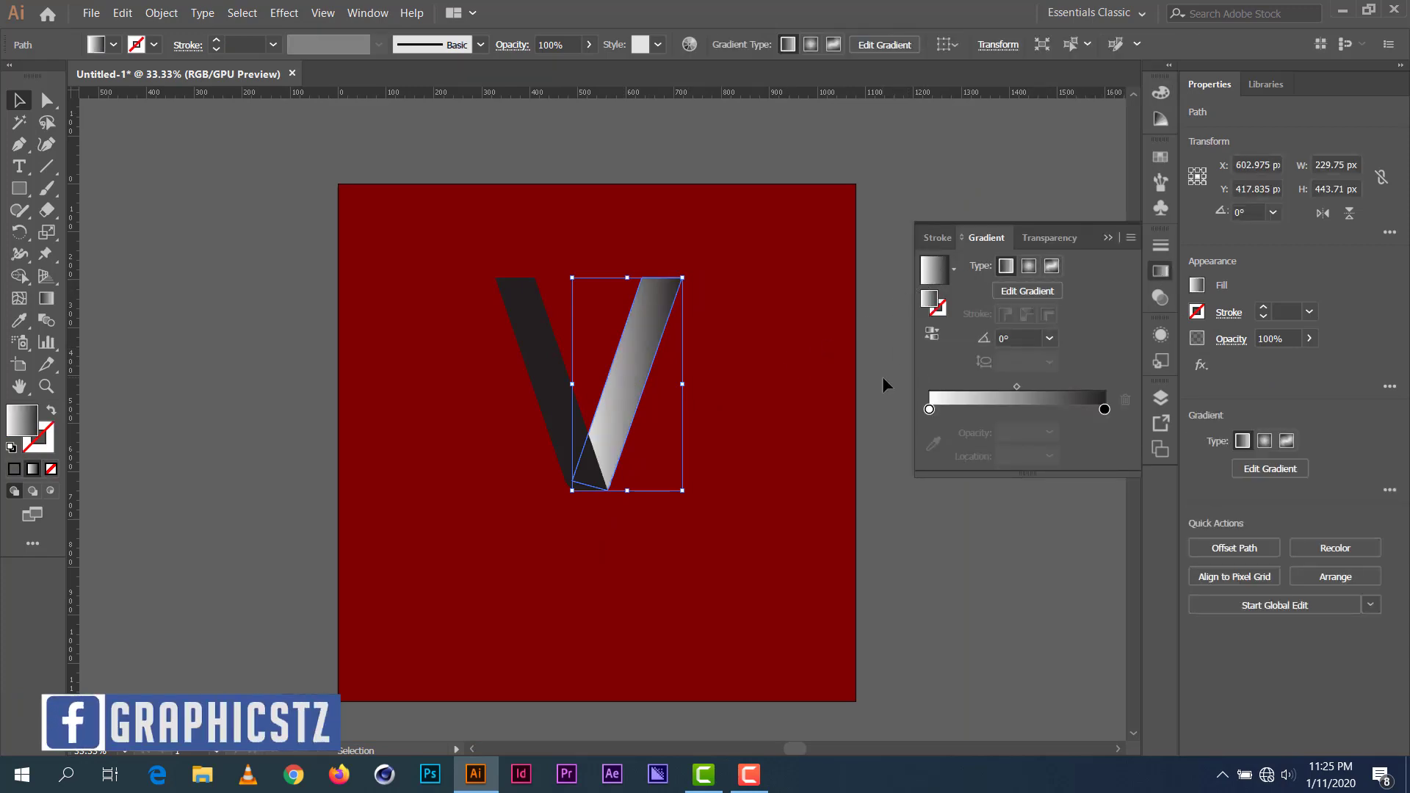
left_click(932, 333)
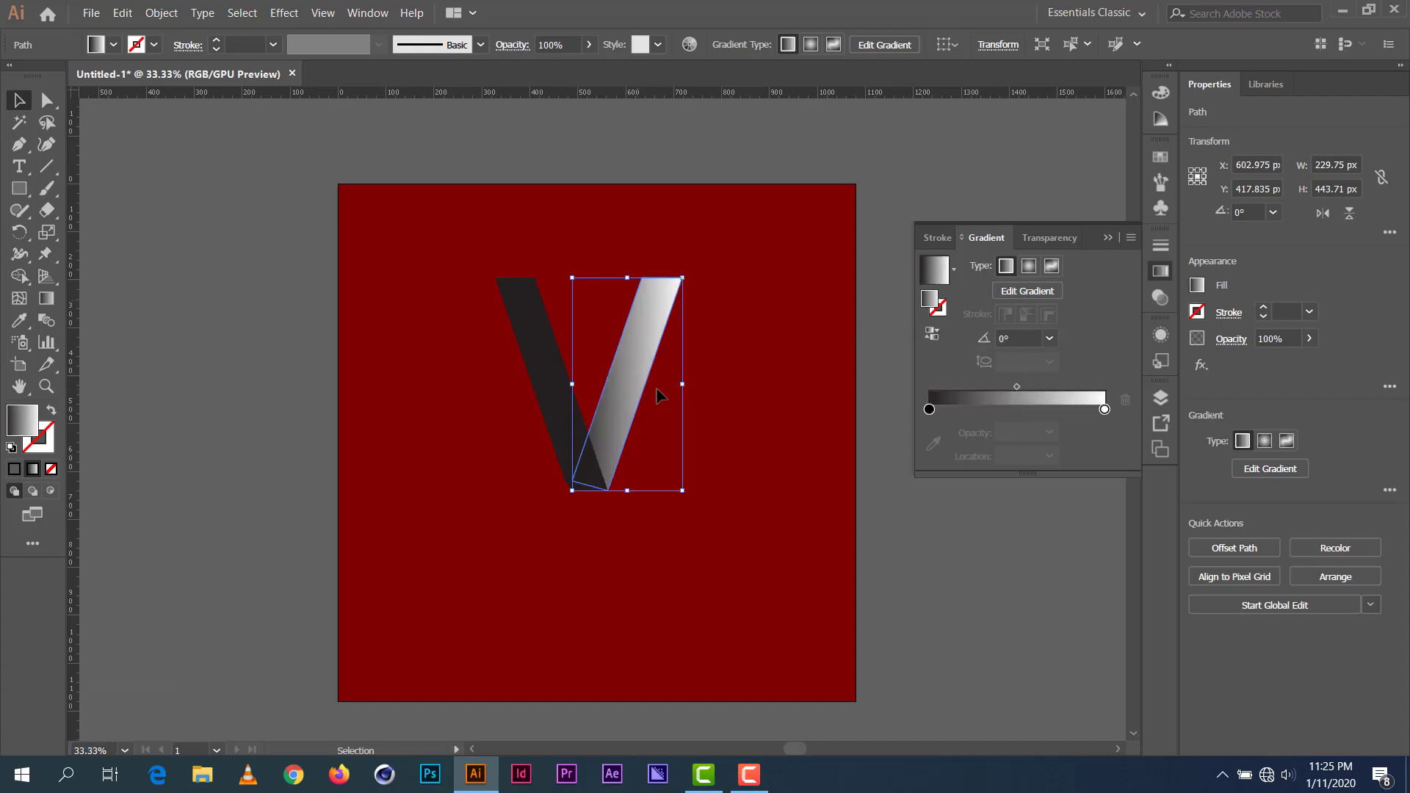
left_click(1032, 339)
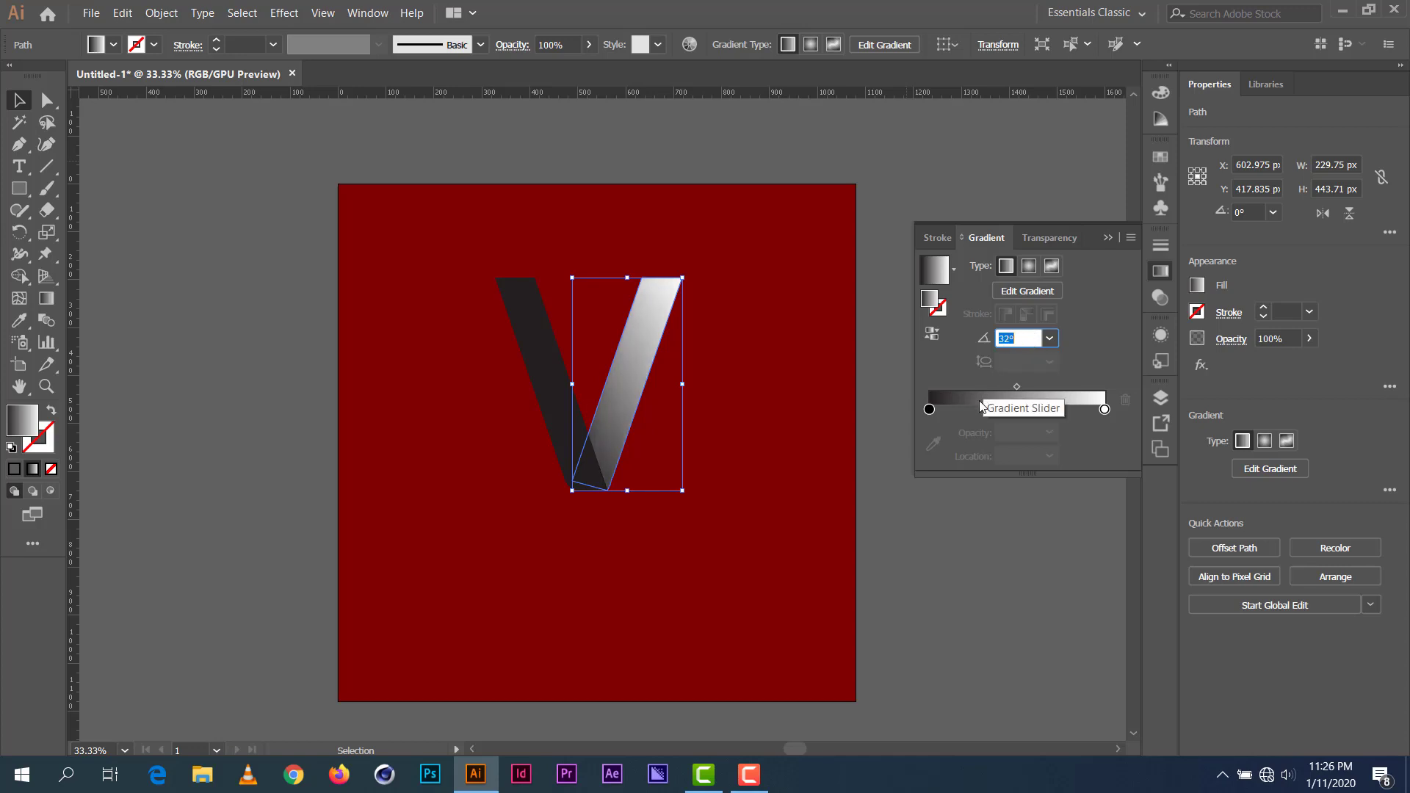
left_click_drag(930, 409, 948, 409)
left_click_drag(1027, 388, 1055, 383)
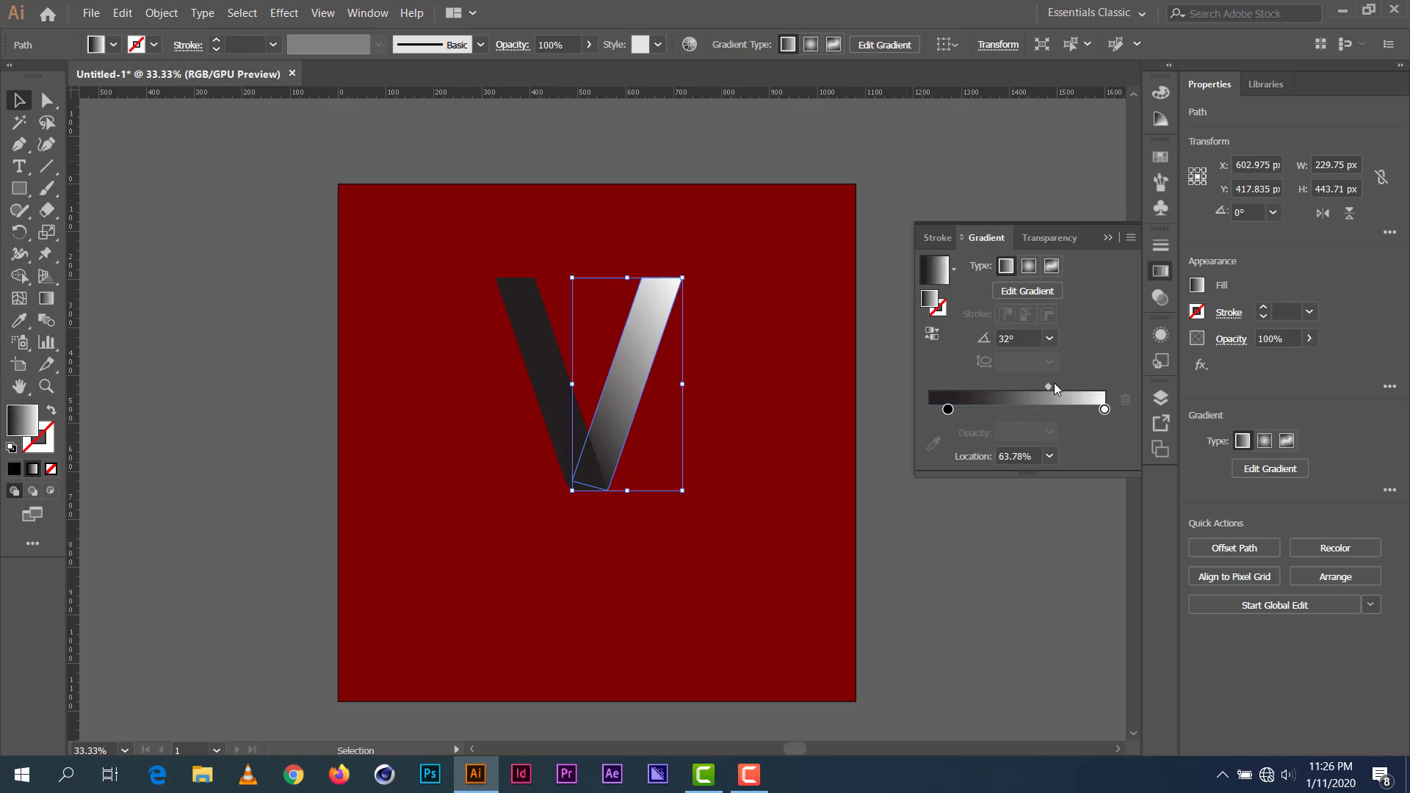
left_click(928, 409)
left_click(948, 409)
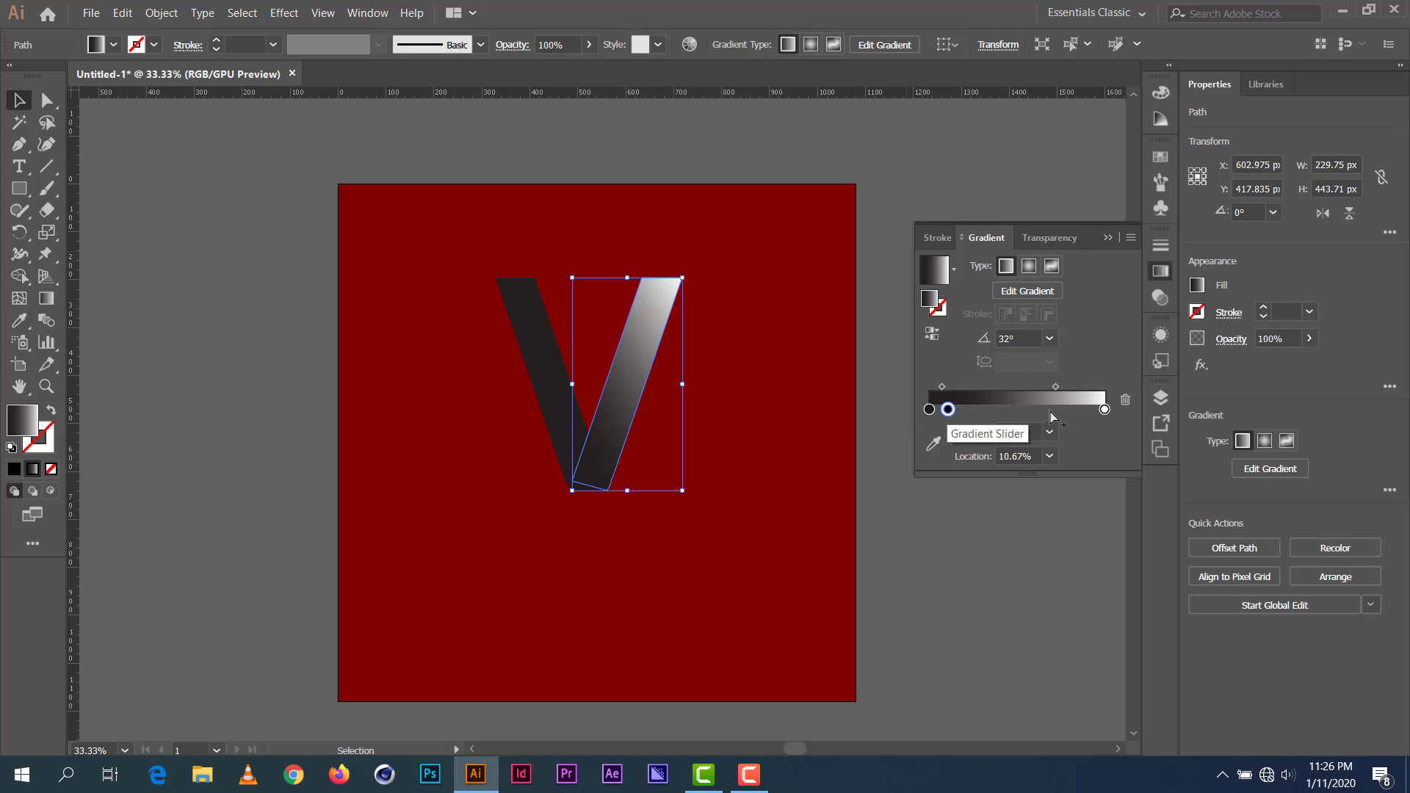
left_click(1123, 399)
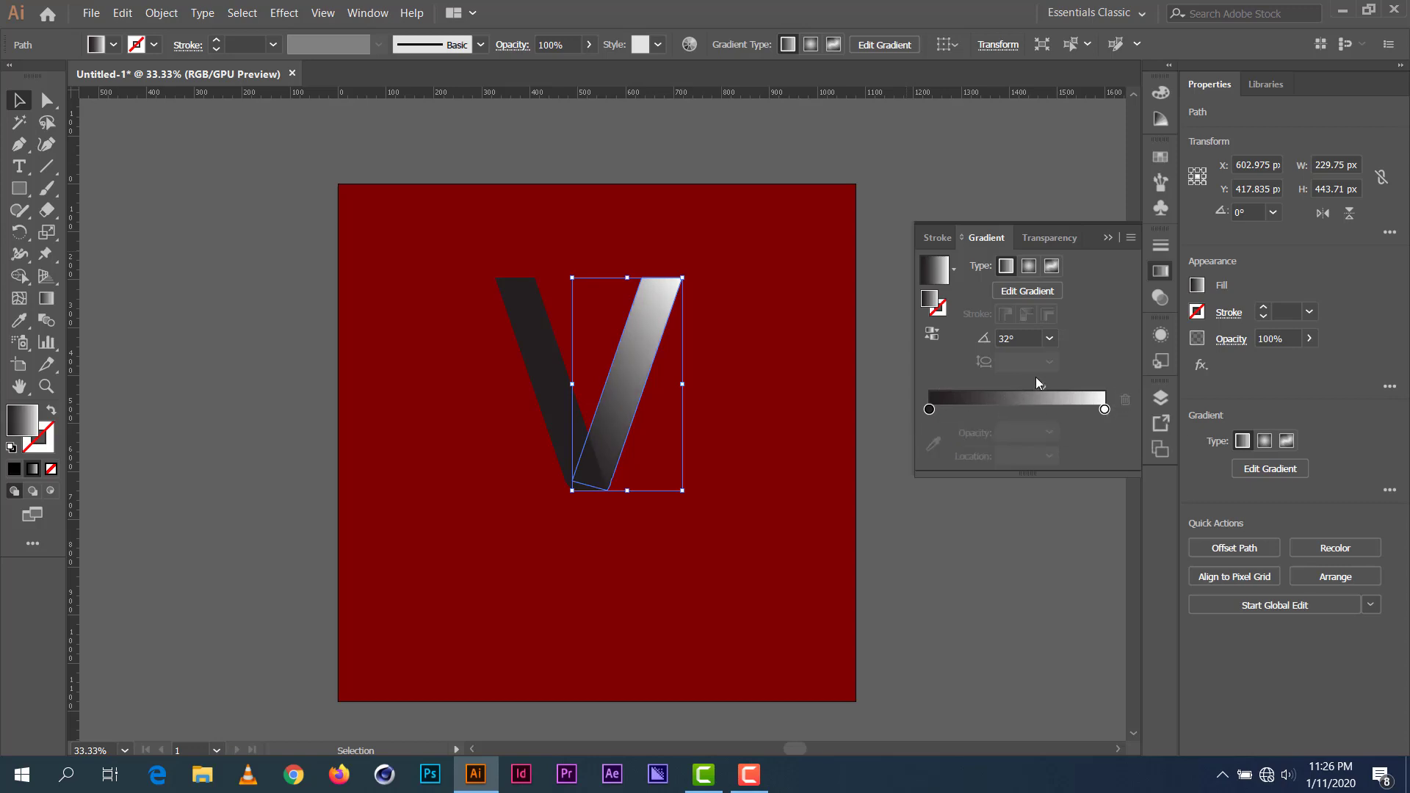
mouse_move(1042, 386)
left_mouse_down()
mouse_move(1014, 387)
mouse_move(1027, 390)
left_mouse_up()
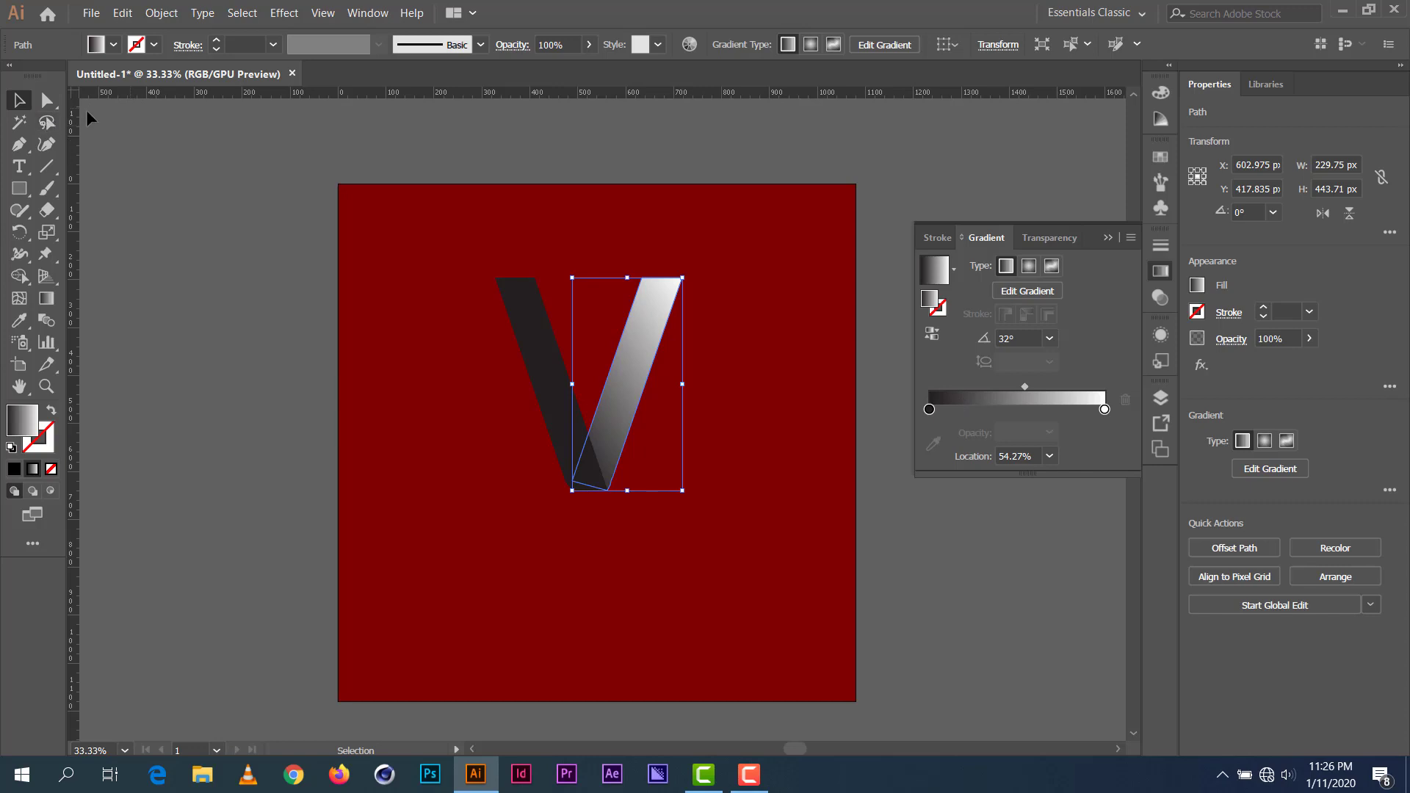
Step: Fill the V's left arm with orange
left_click(318, 179)
left_click(535, 312)
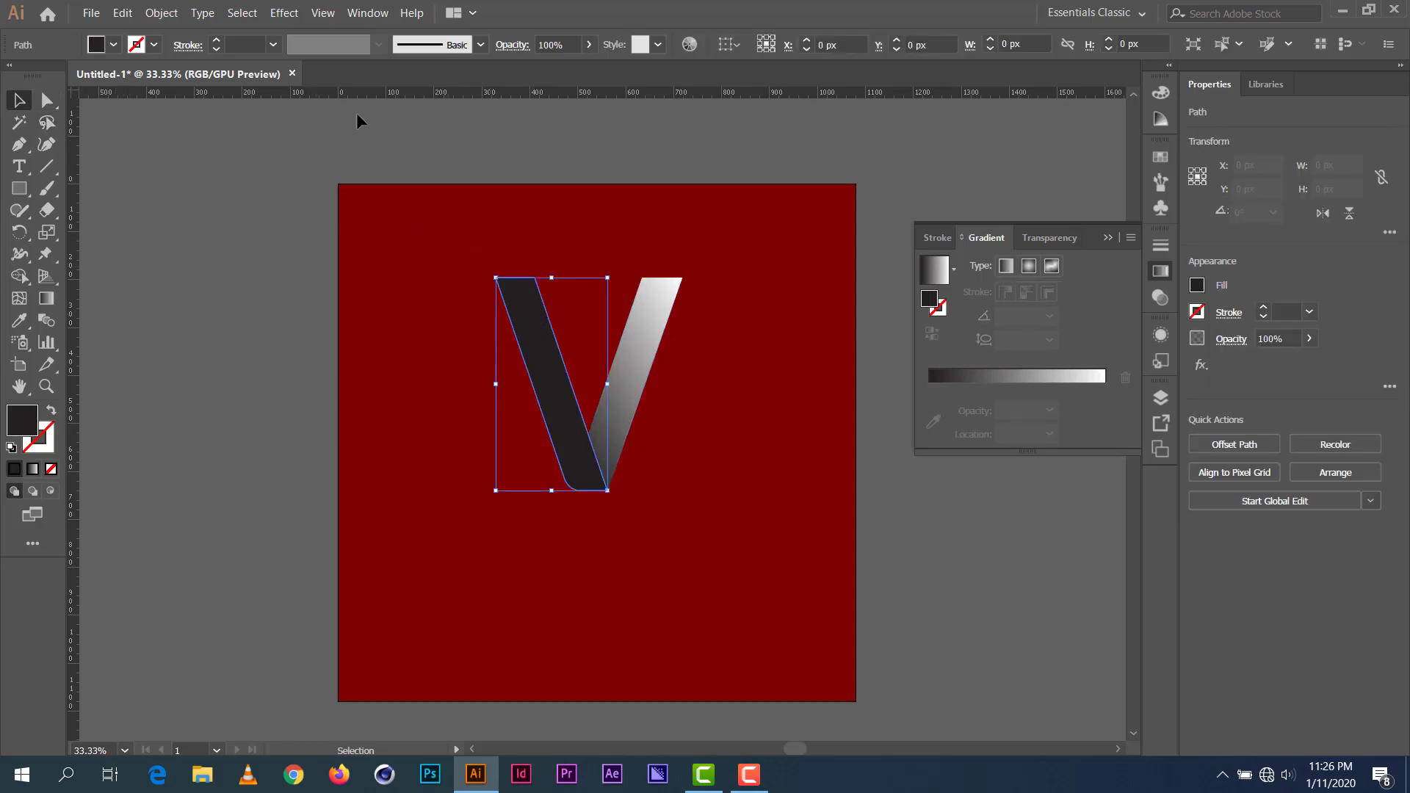
left_click(114, 45)
left_click(180, 76)
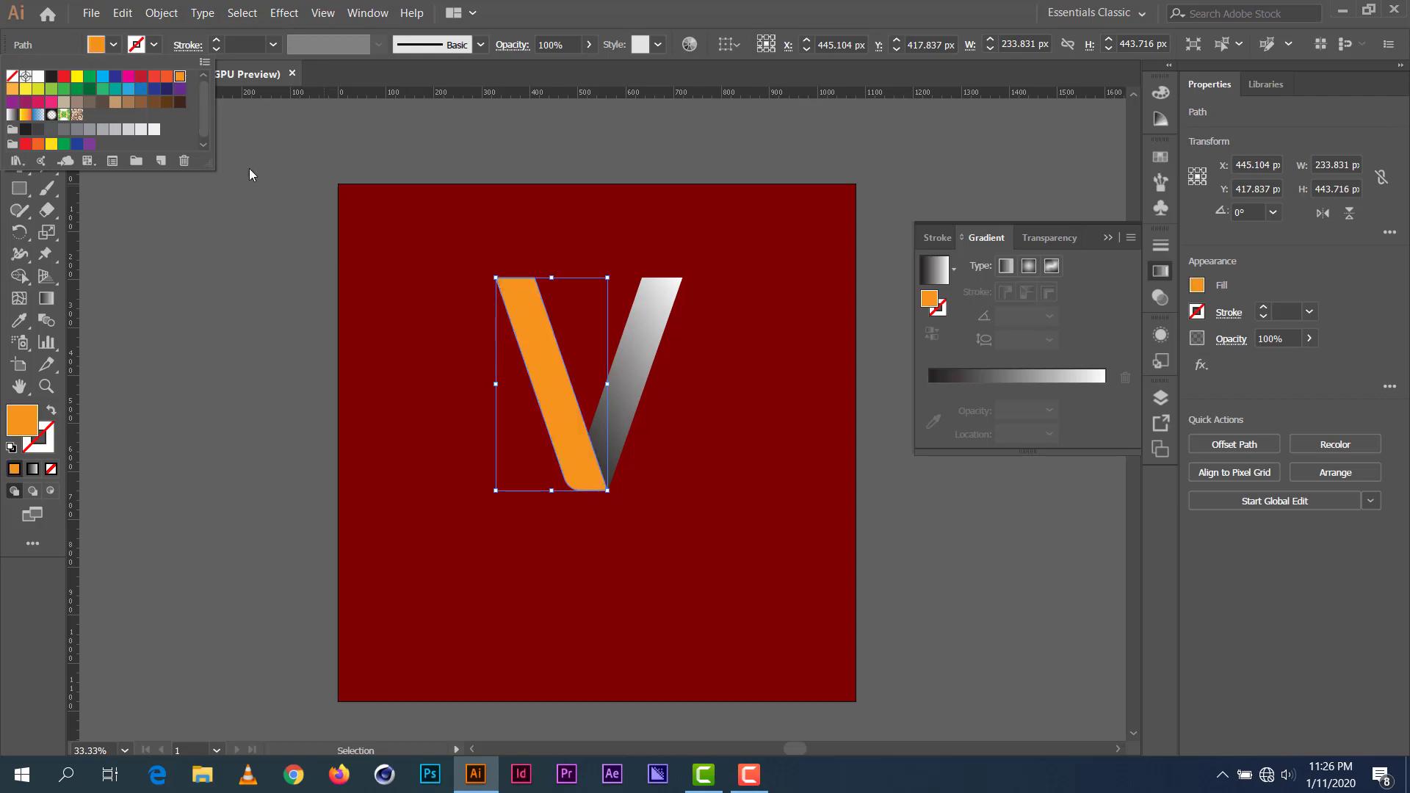
left_click(772, 385)
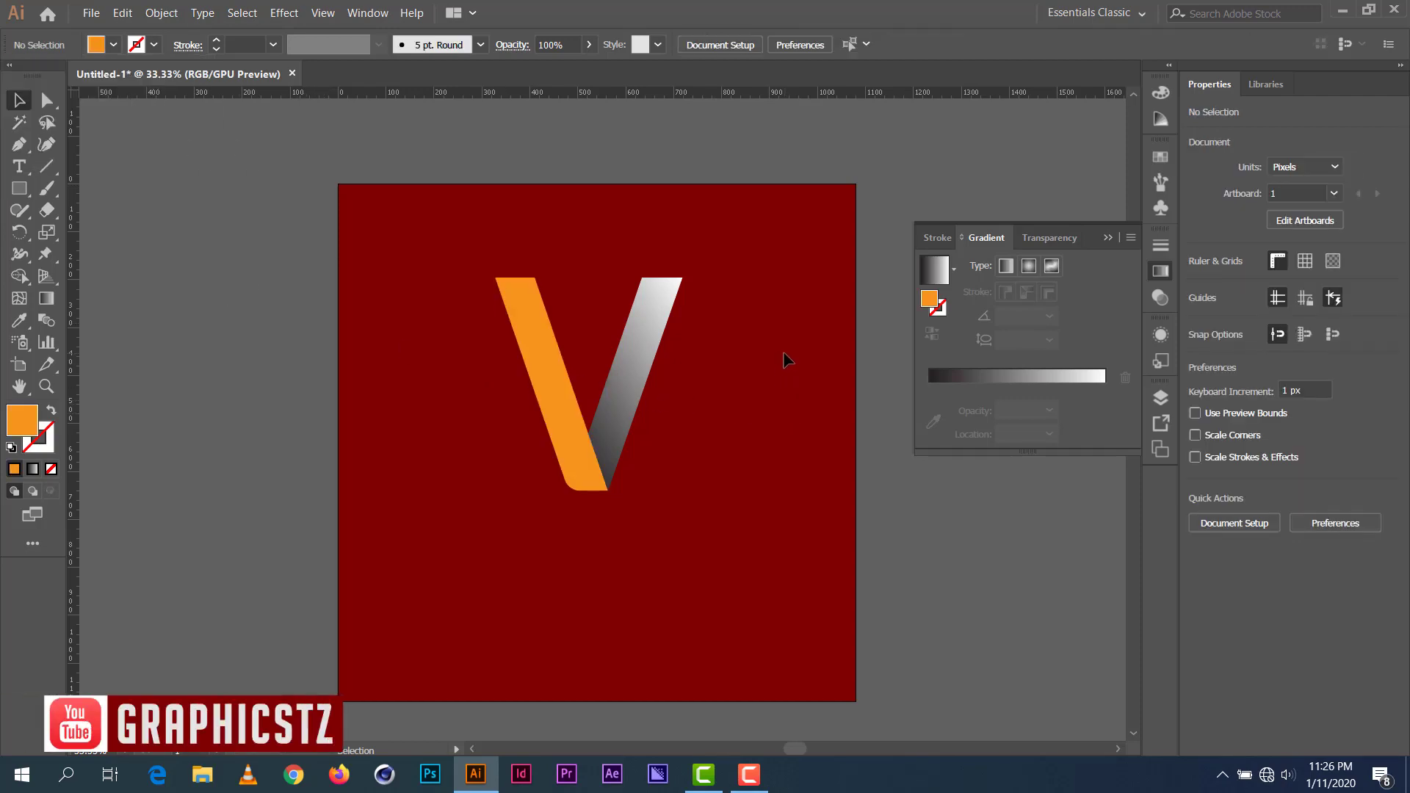
Step: Nudge the V higher, expand its gradient, and group the two halves
left_click(545, 405)
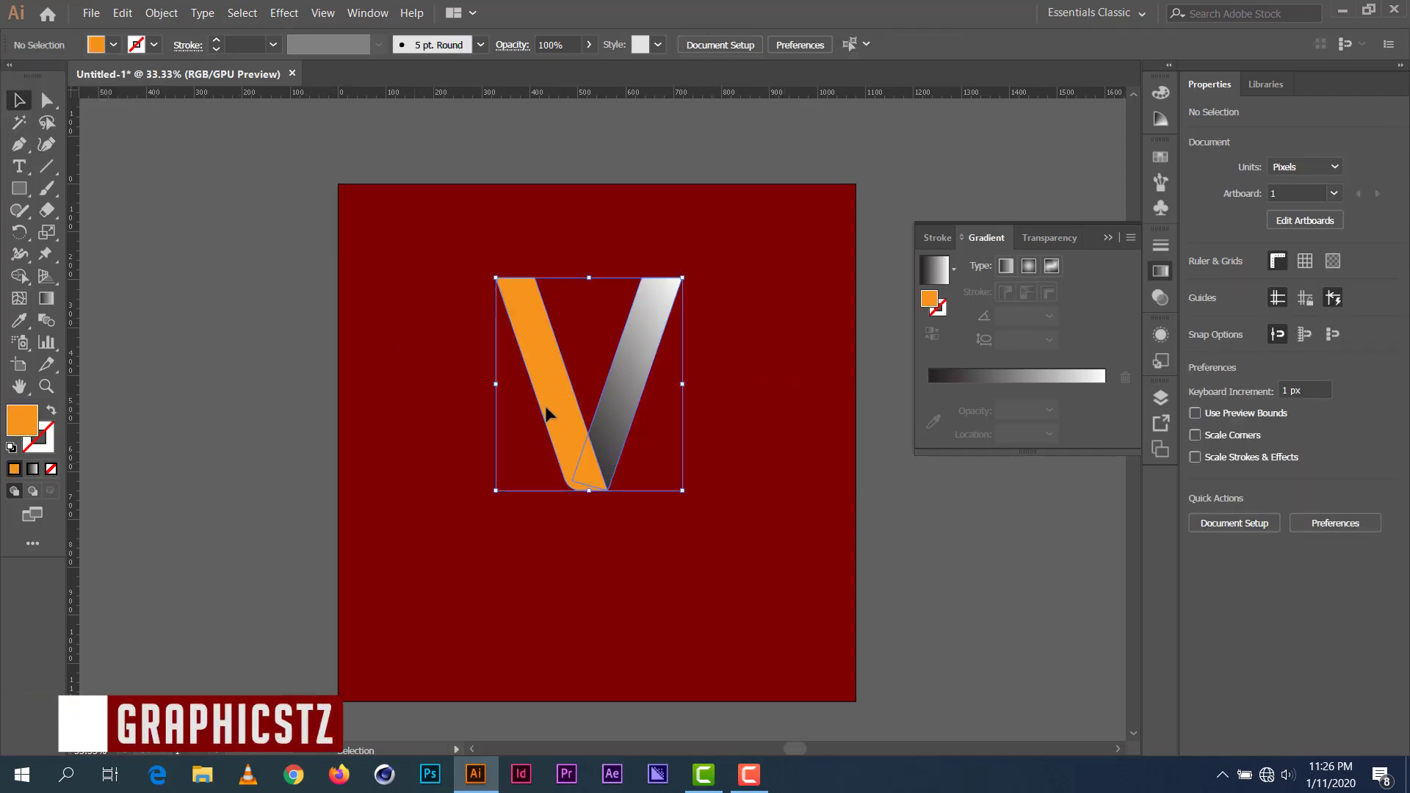
left_click_drag(547, 402, 548, 384)
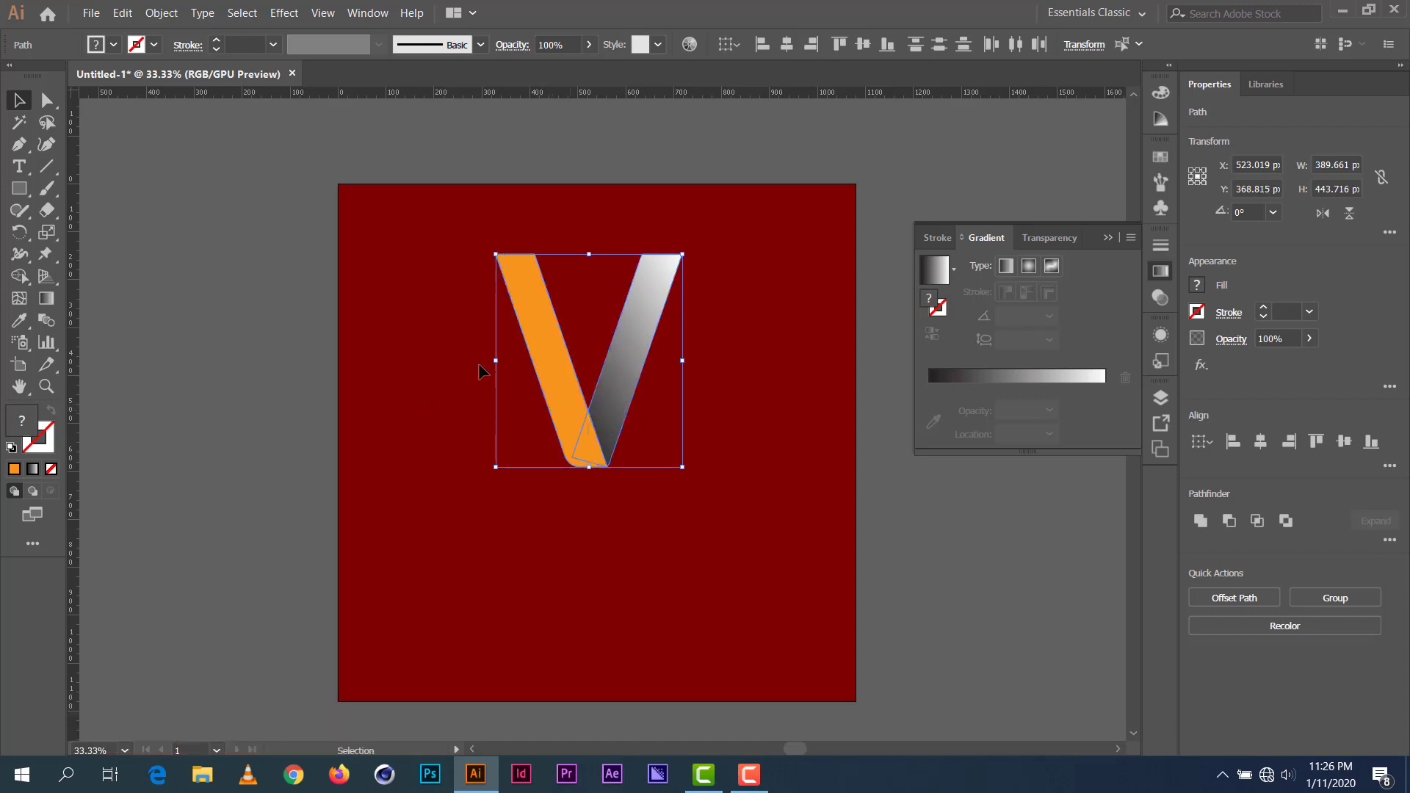
left_click(160, 13)
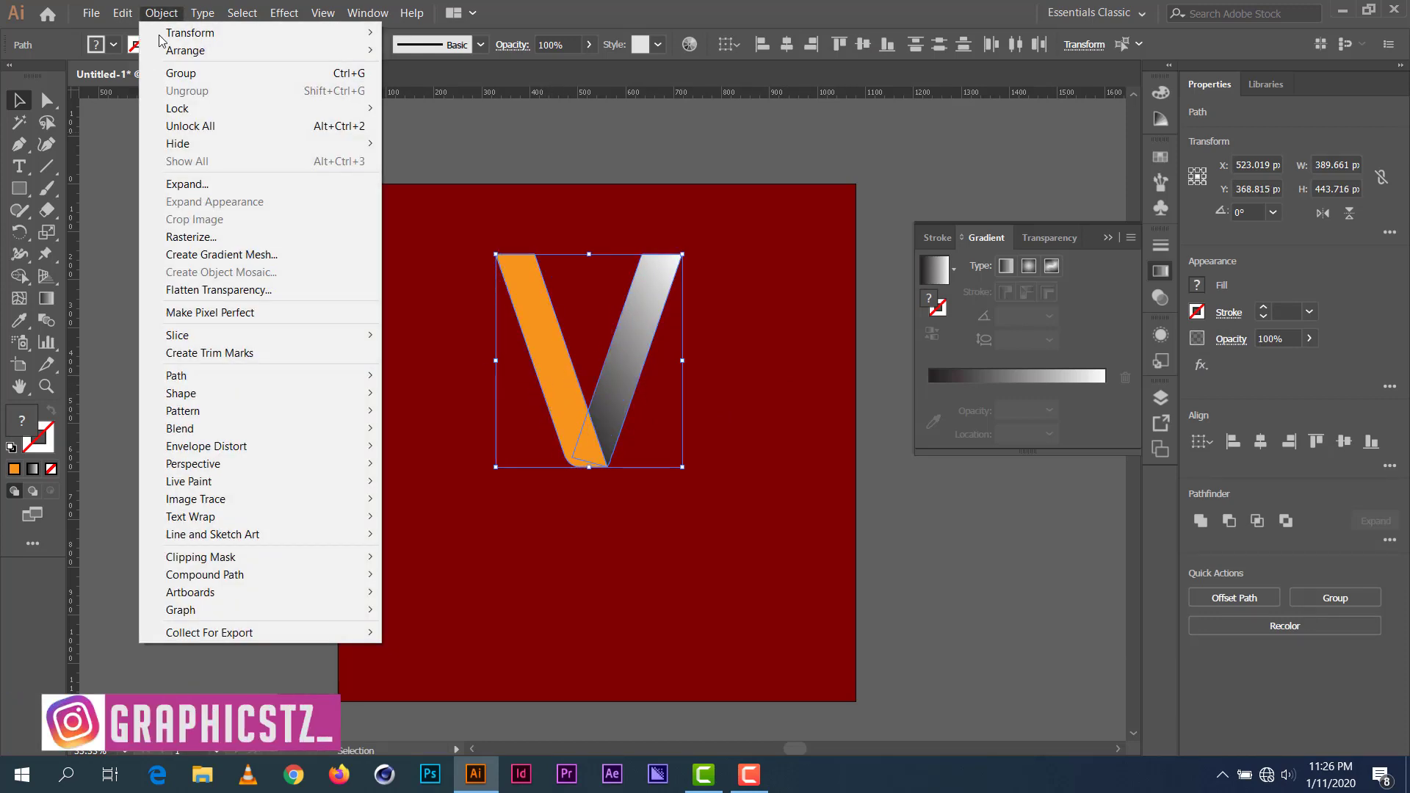
left_click(194, 182)
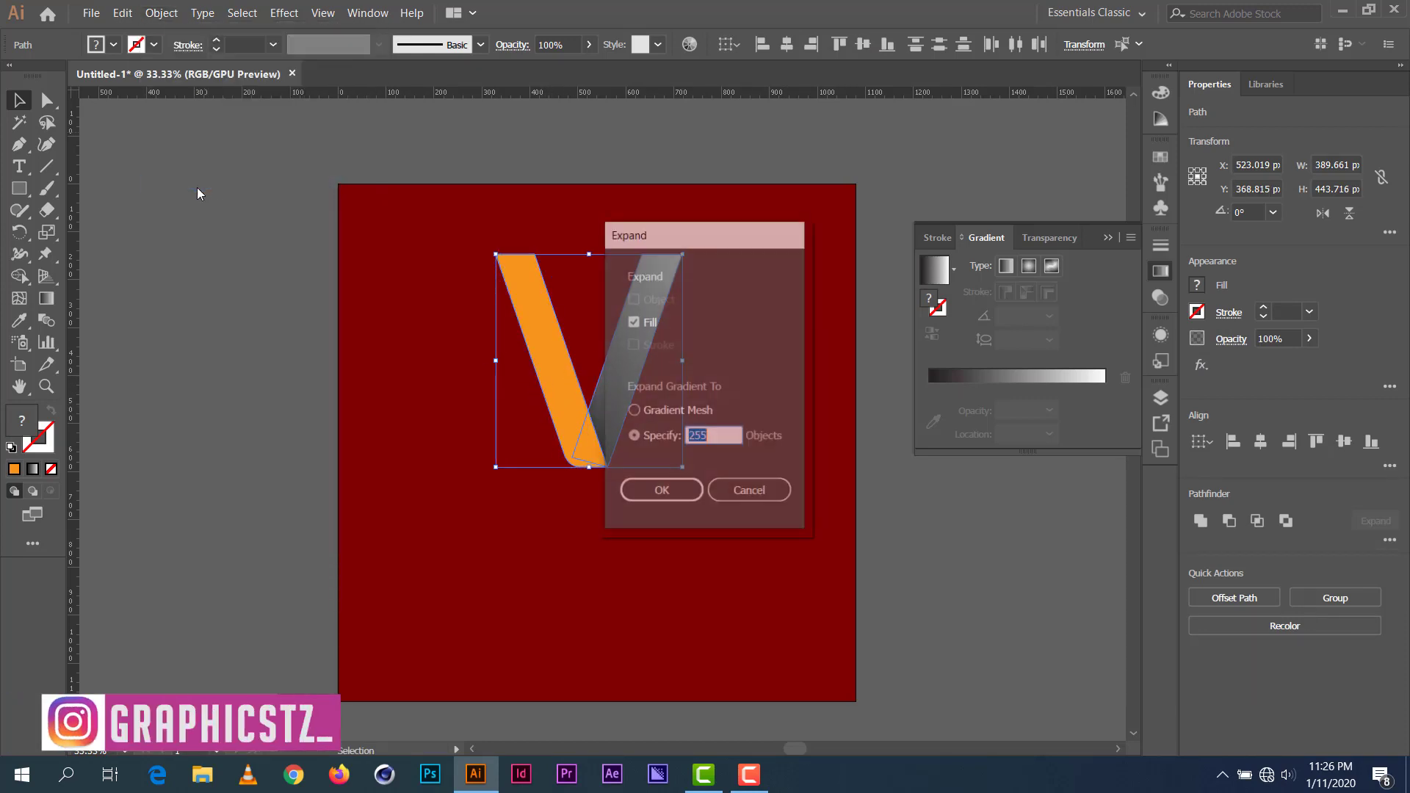
left_click(660, 489)
right_click(630, 305)
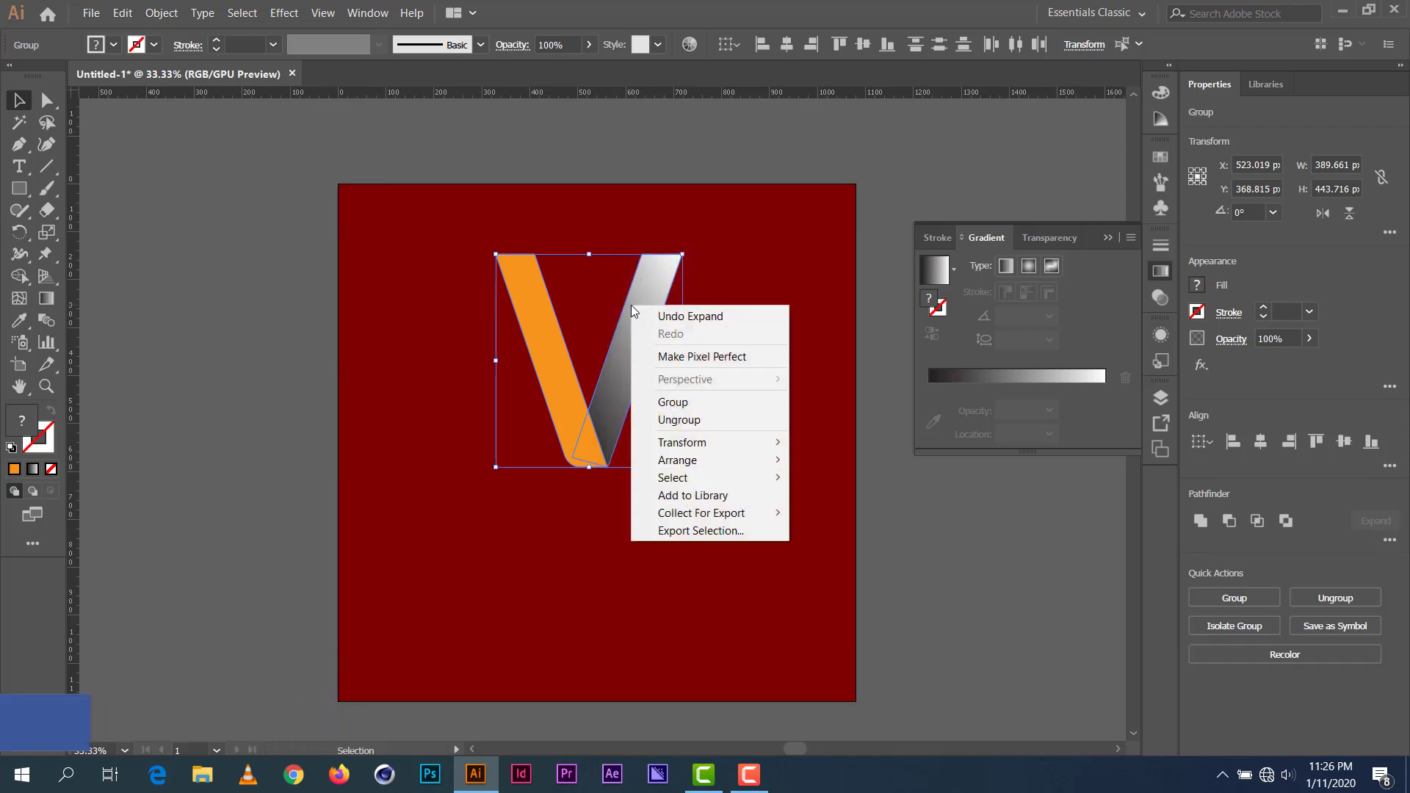
left_click(661, 399)
left_click(740, 322)
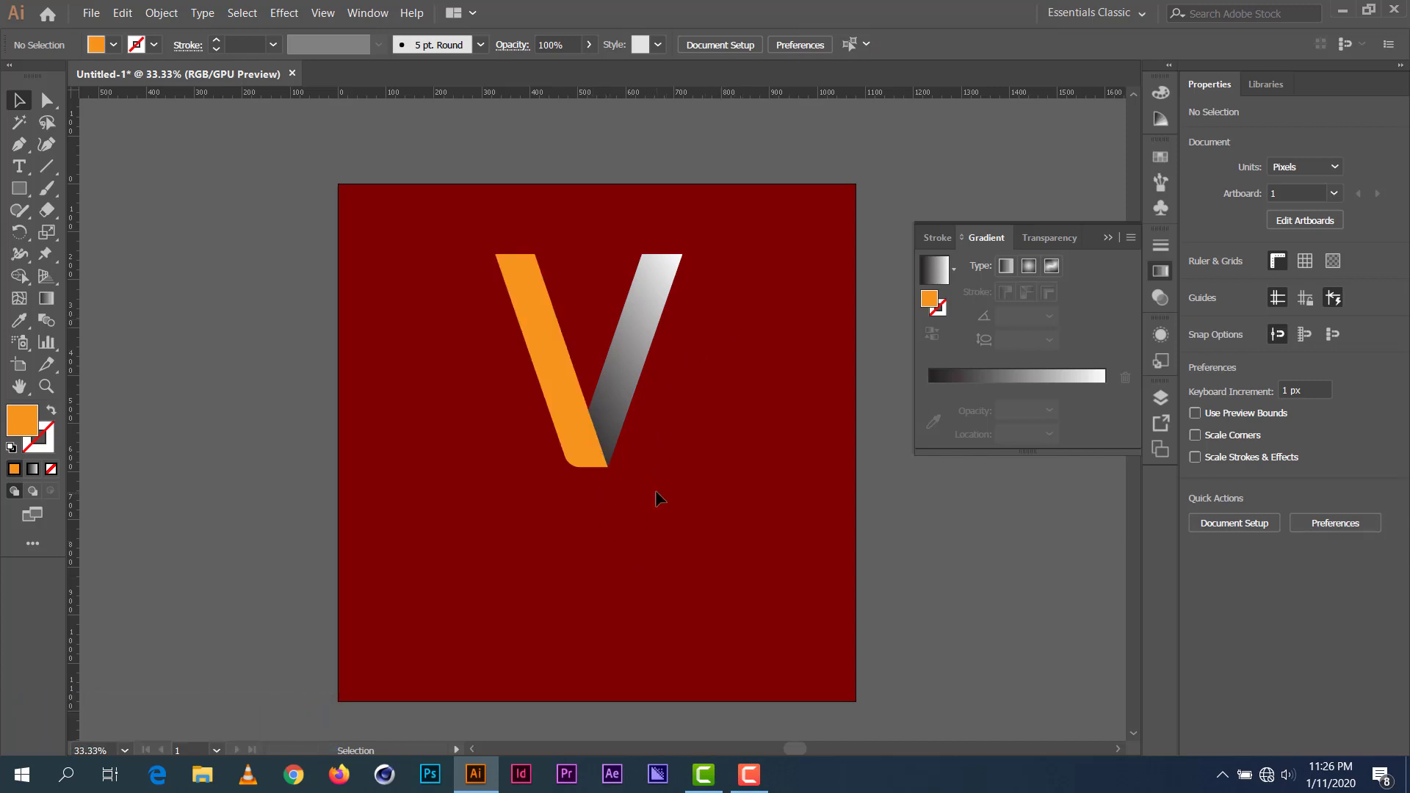
Step: Type 'Video Zetu' below the V, correcting the 'Xetu' typo
key("t")
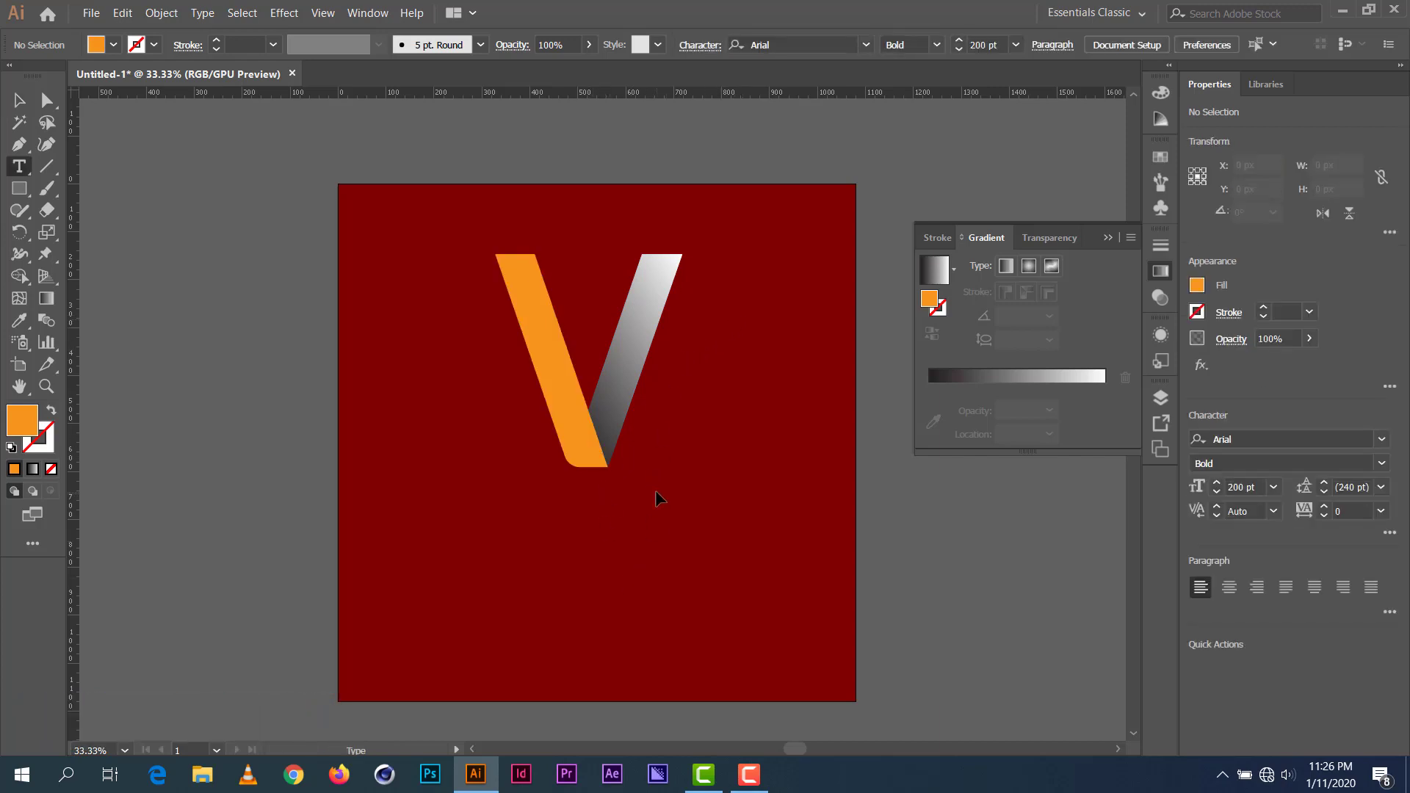
left_click(514, 549)
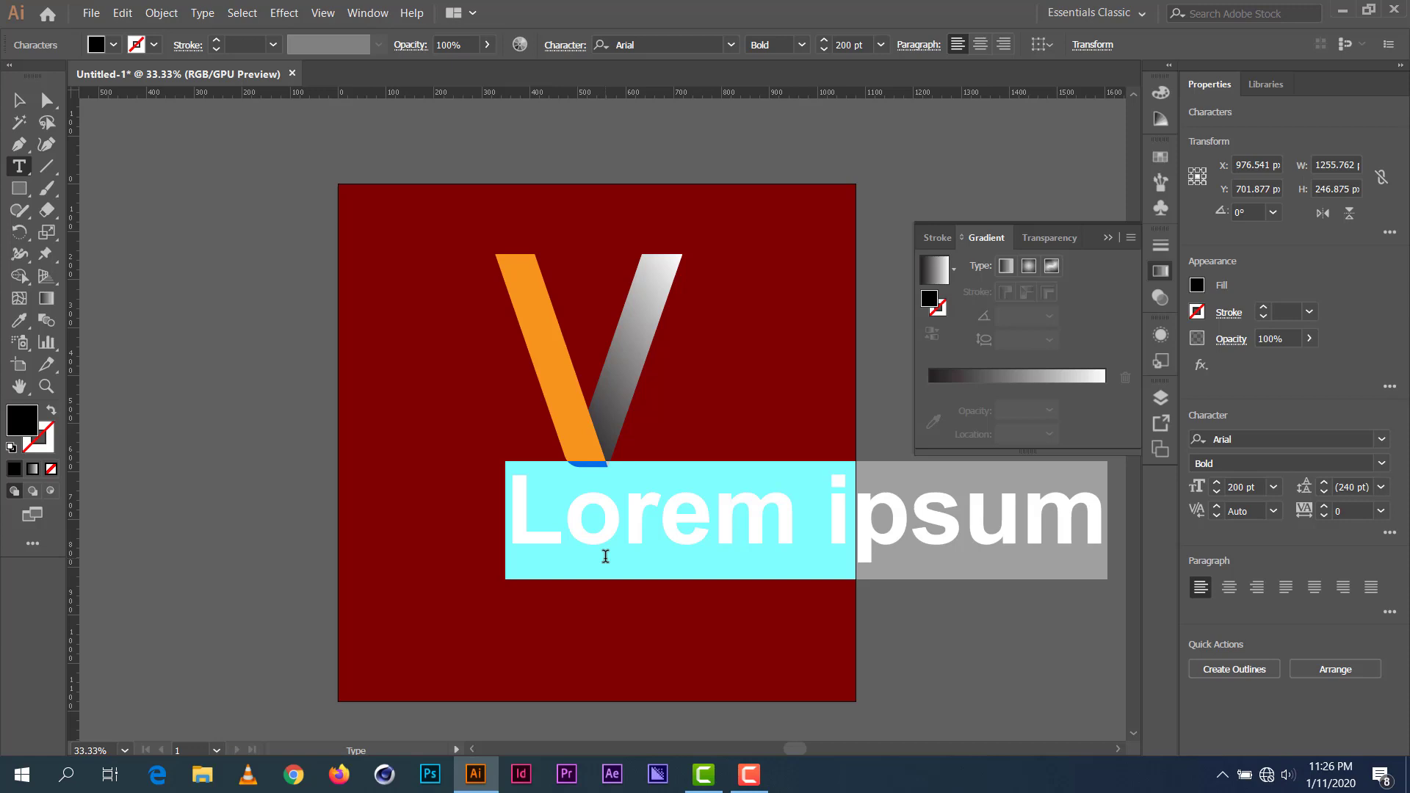
type("V")
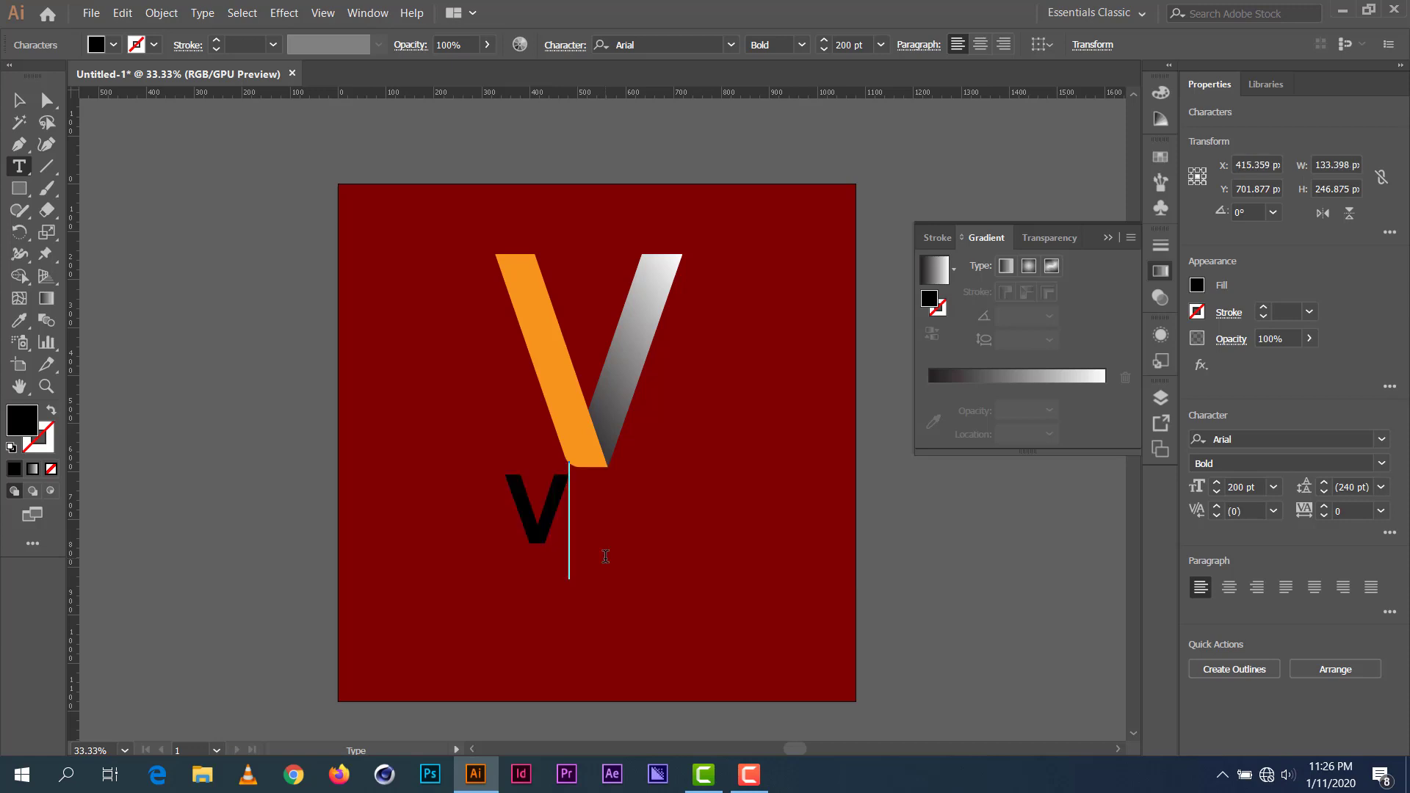
type("ide")
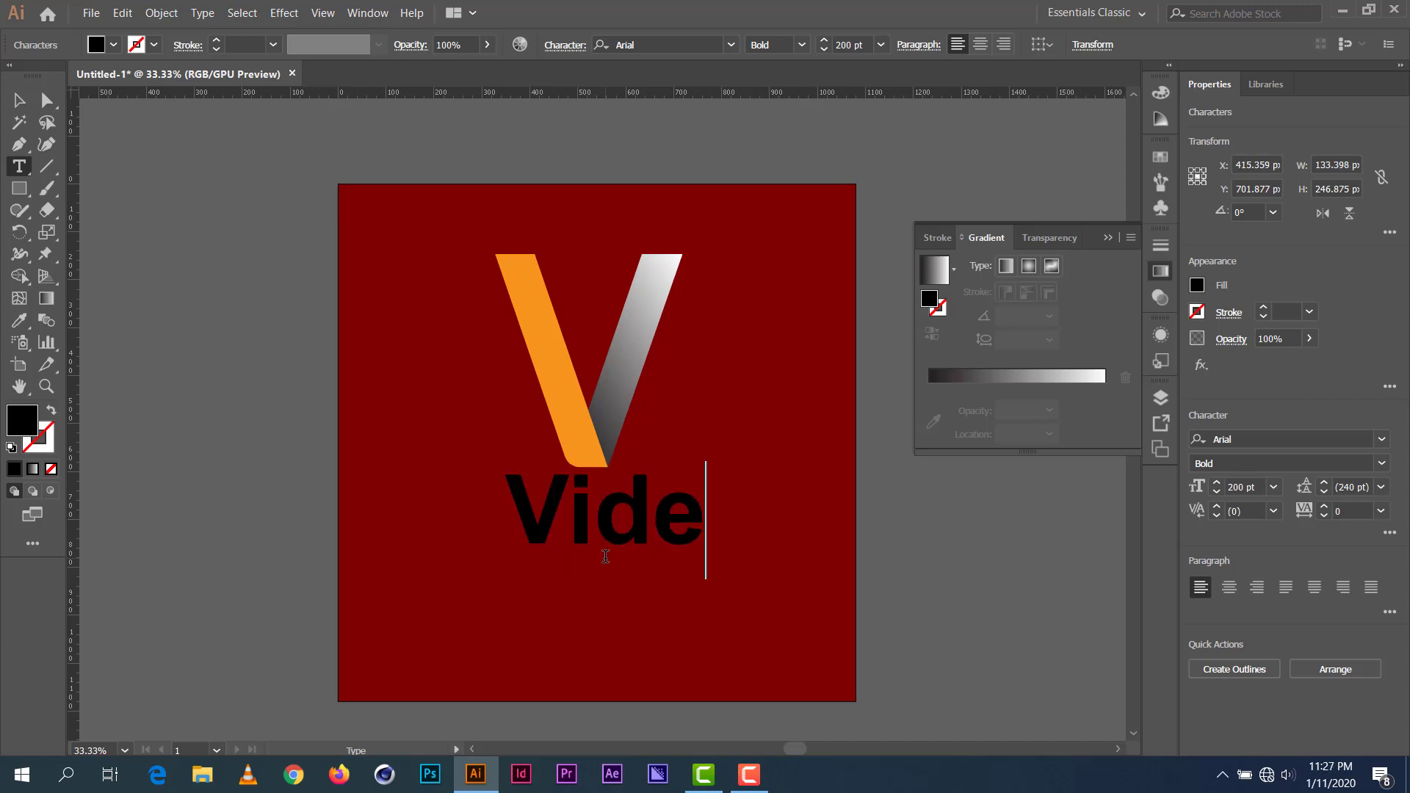
type("o Xe")
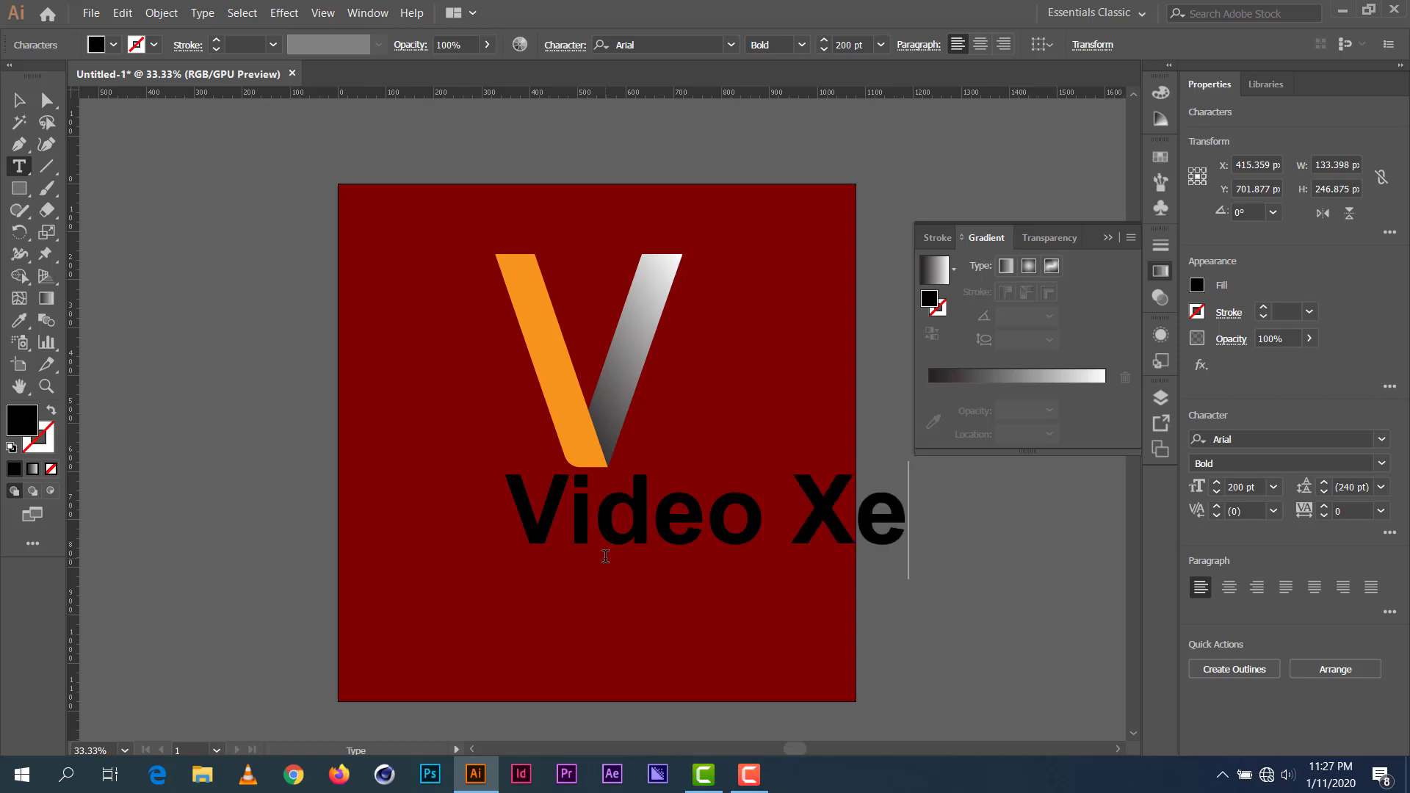
type("tu")
key("BackSpace")
key("BackSpace")
key("BackSpace")
key("BackSpace")
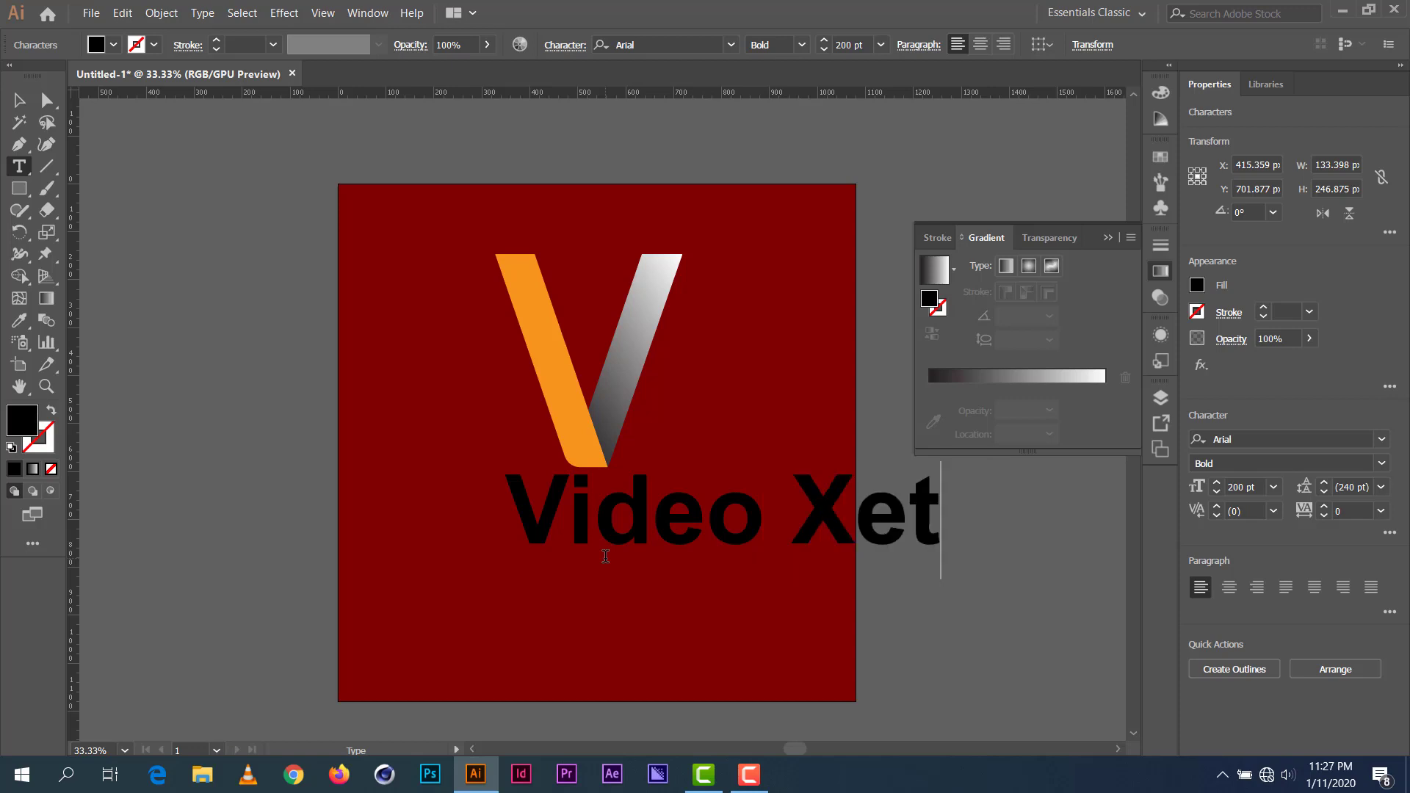
type("Zetu")
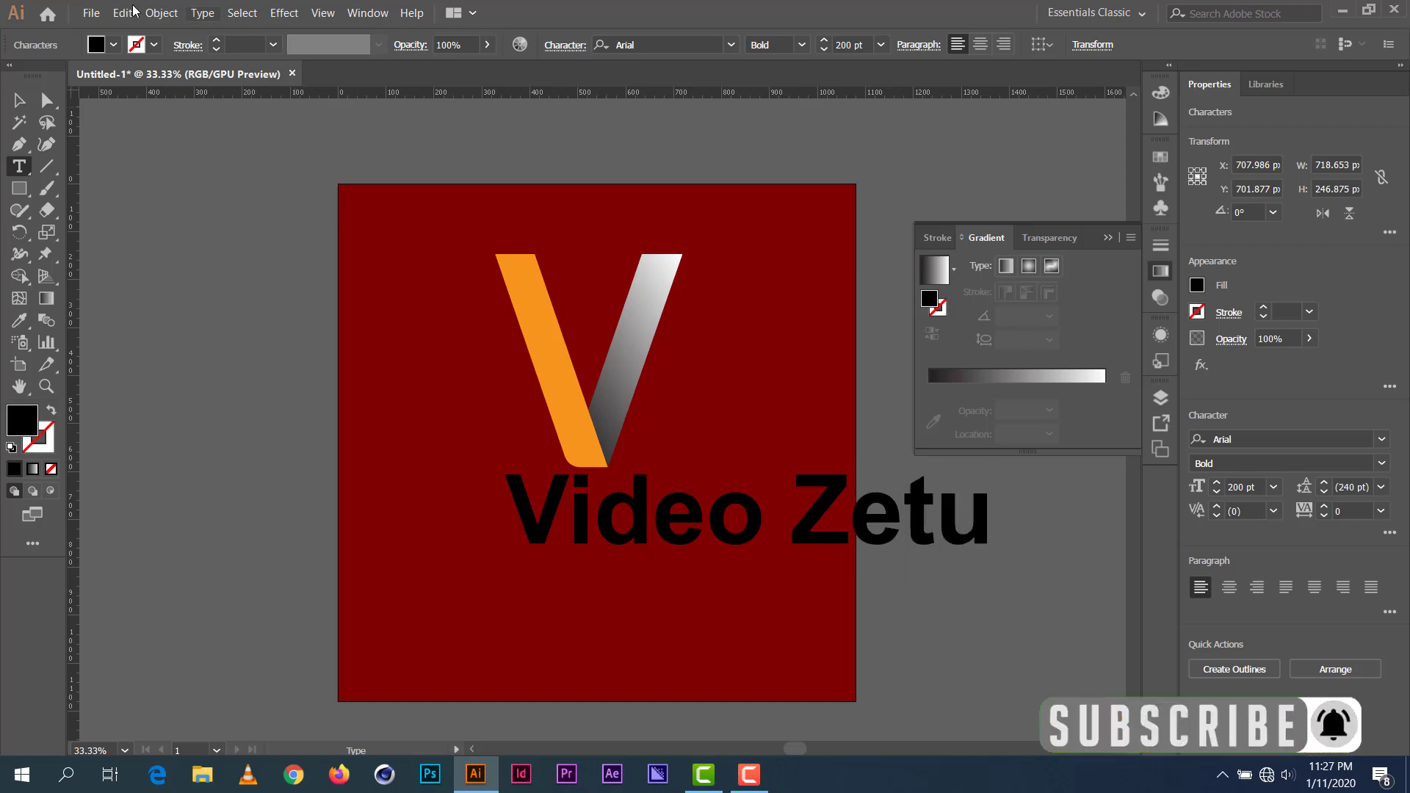
left_click(19, 100)
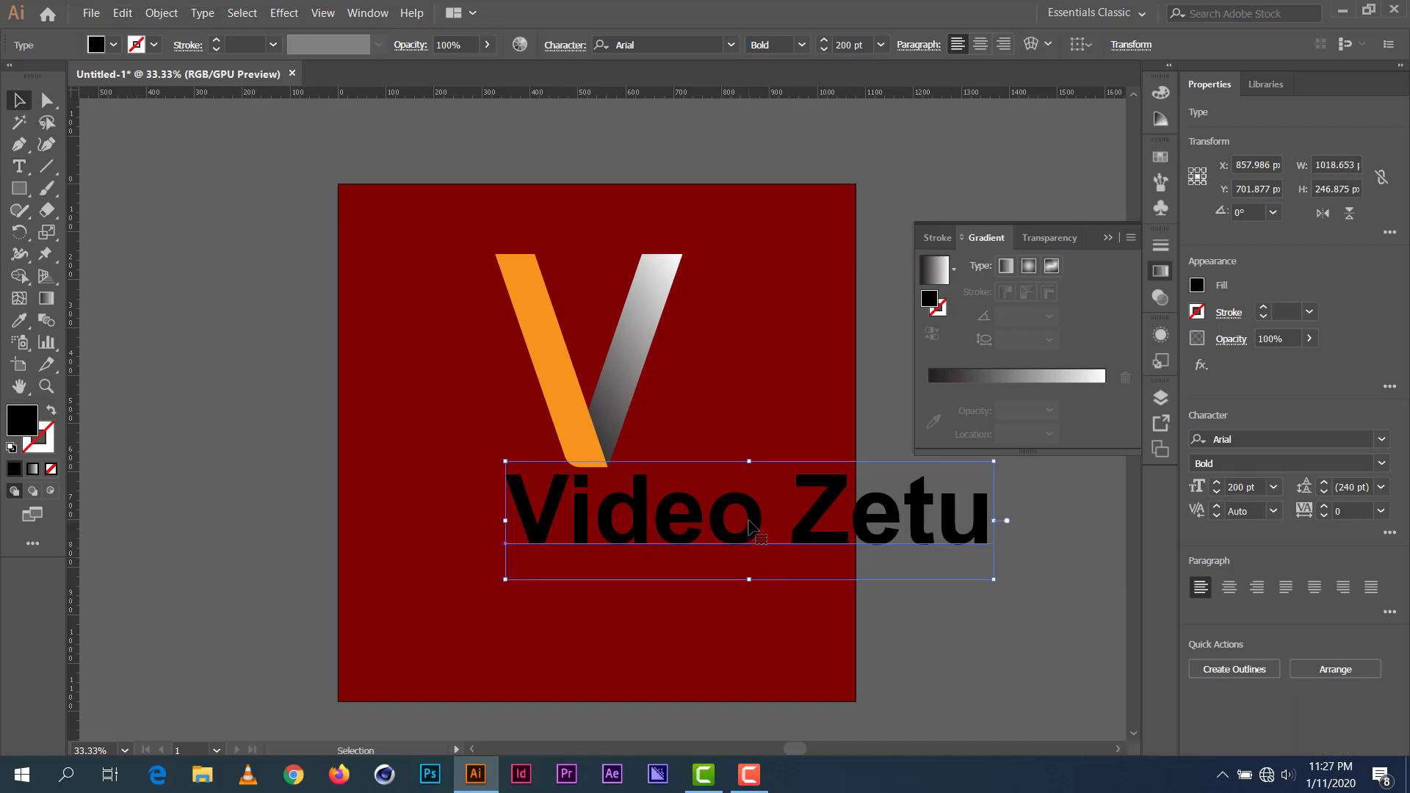
Step: Move 'Video Zetu' down-left and set its font to Candy Shop Personal Use
left_click_drag(743, 527, 595, 567)
left_click(672, 41)
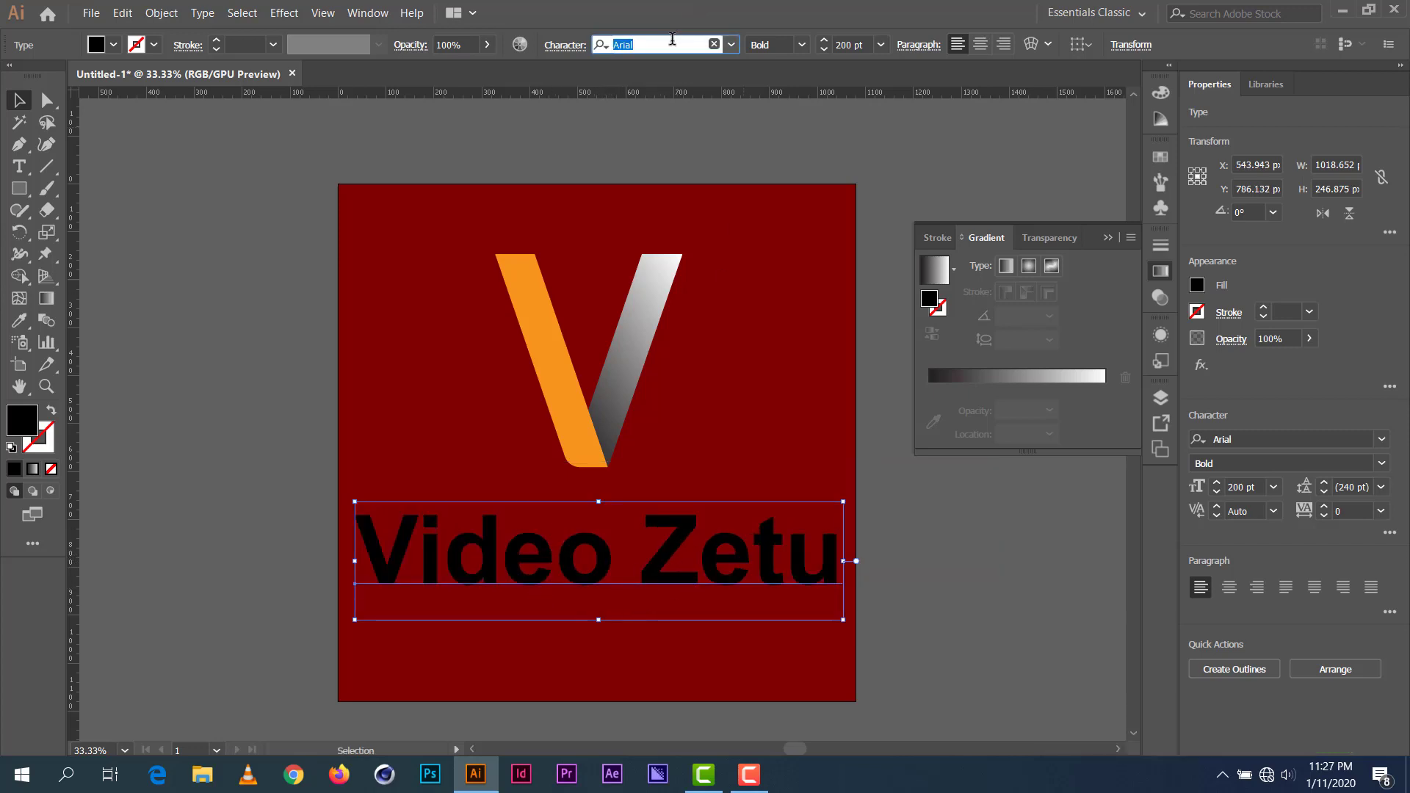
type("ca")
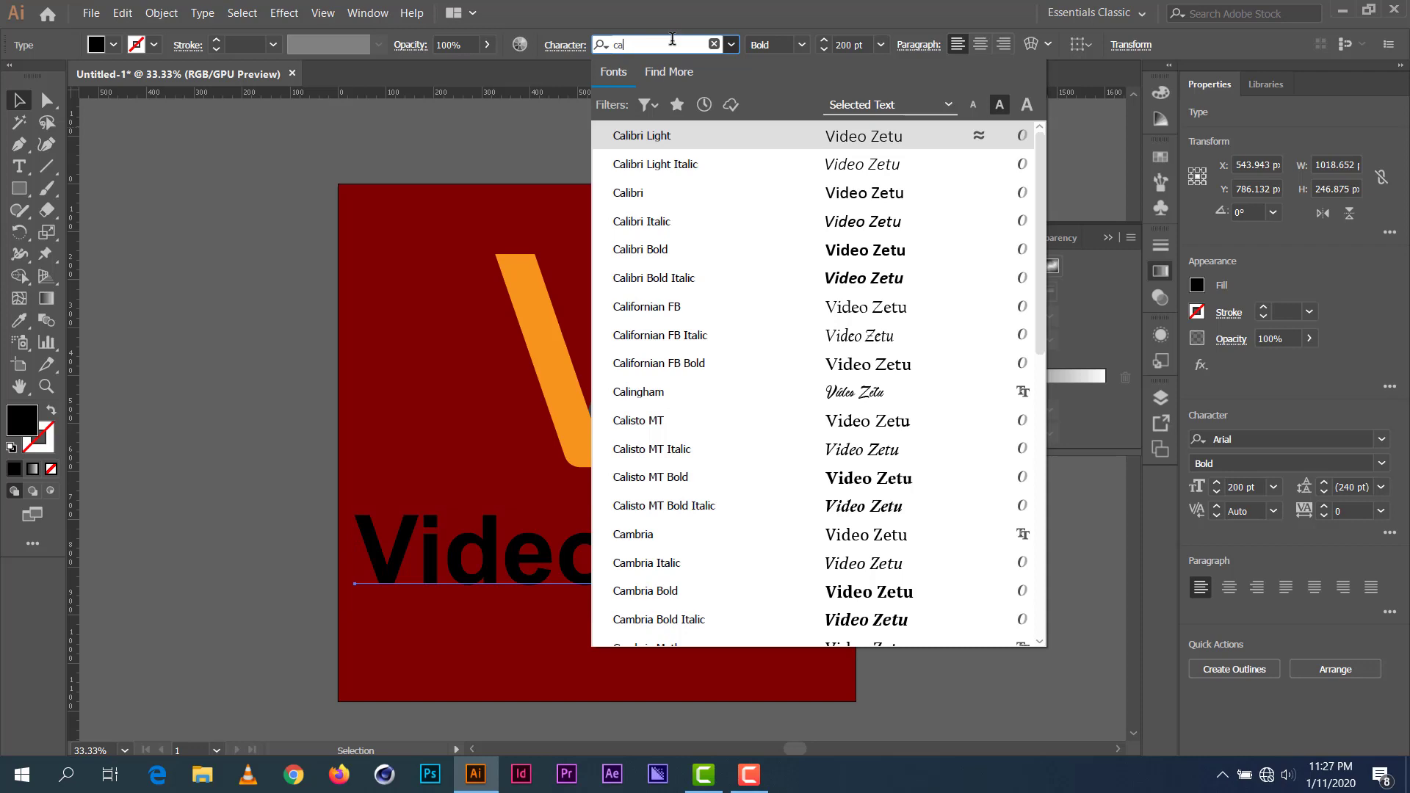
type("ndy")
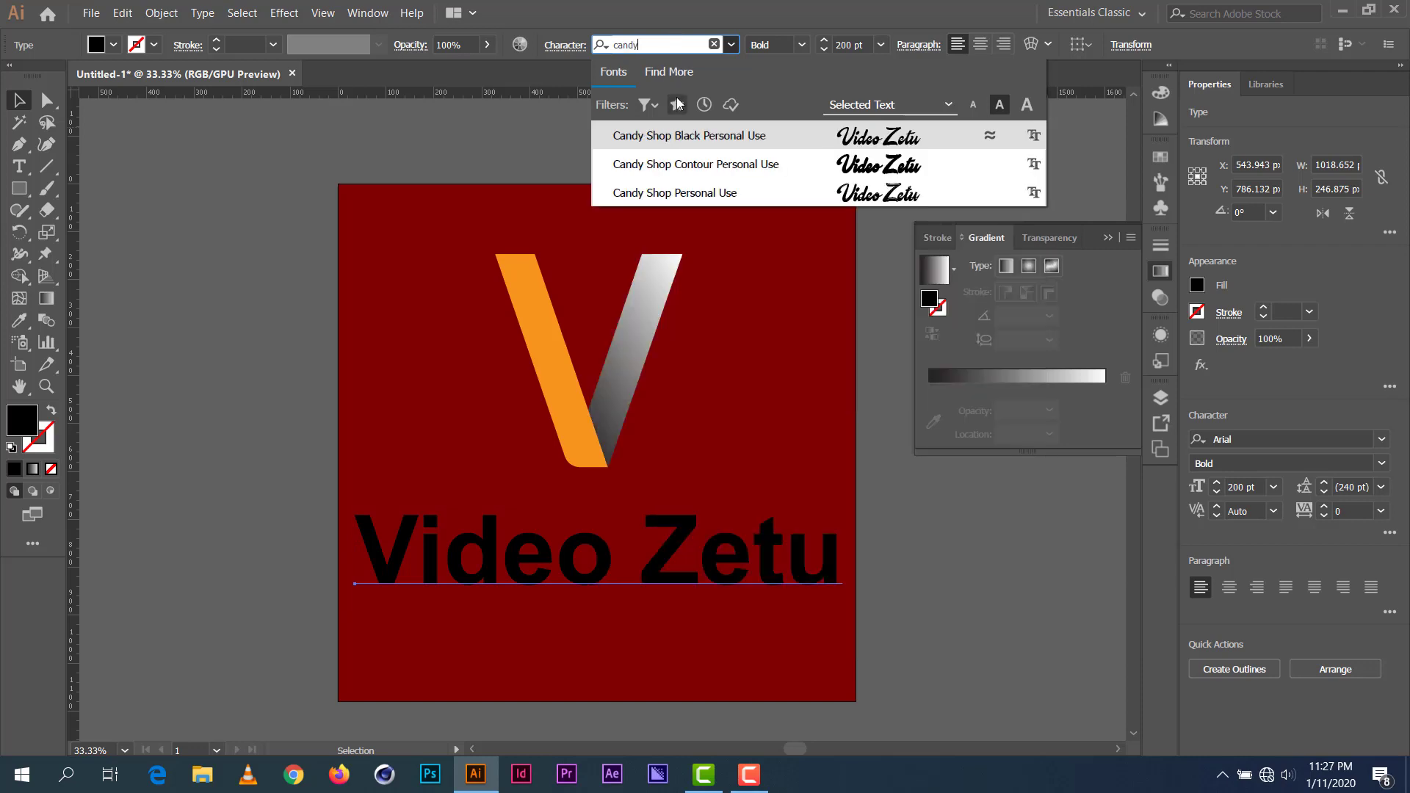
left_click(681, 194)
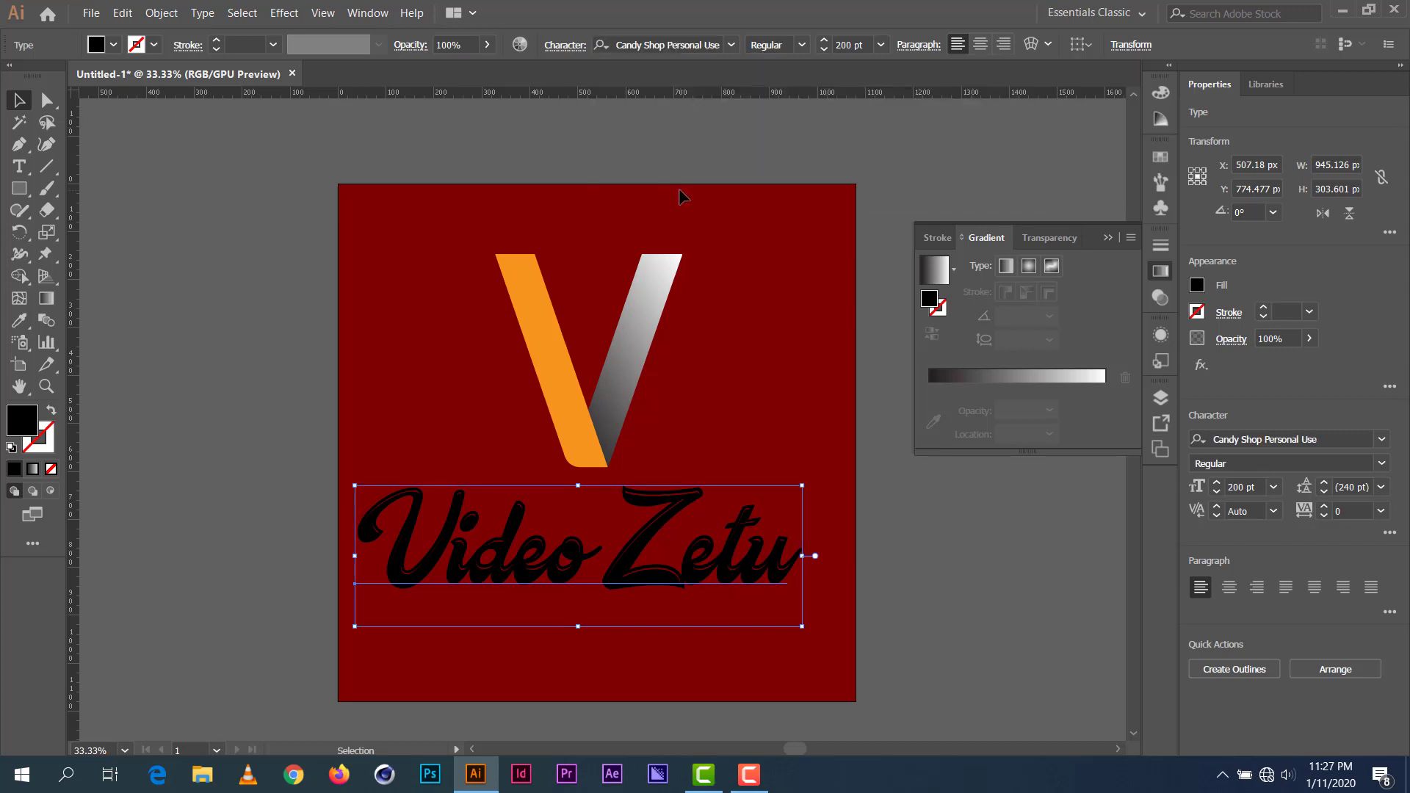
Step: Make 'Video Zetu' light grey at 160 pt and move it up under the V
left_click(116, 46)
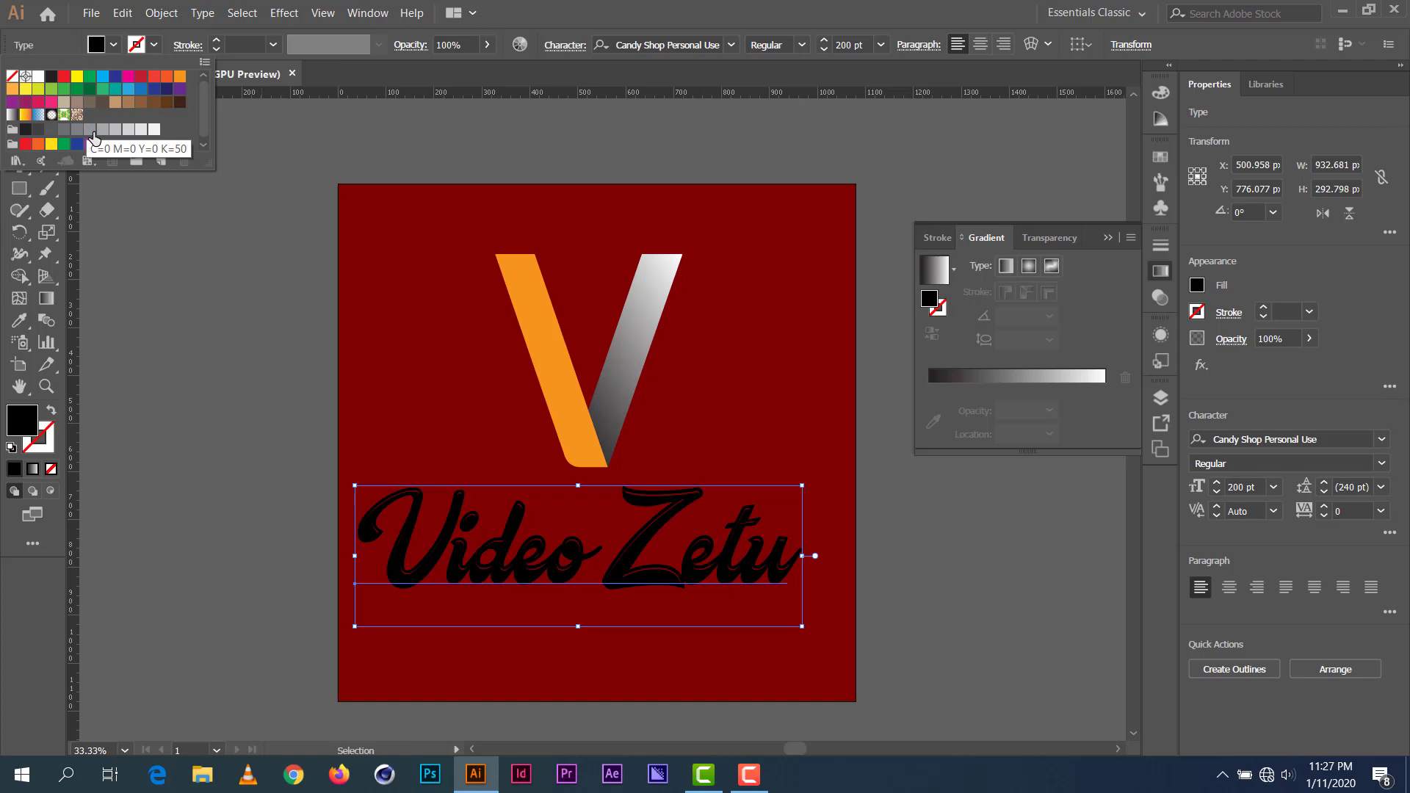
left_click(115, 129)
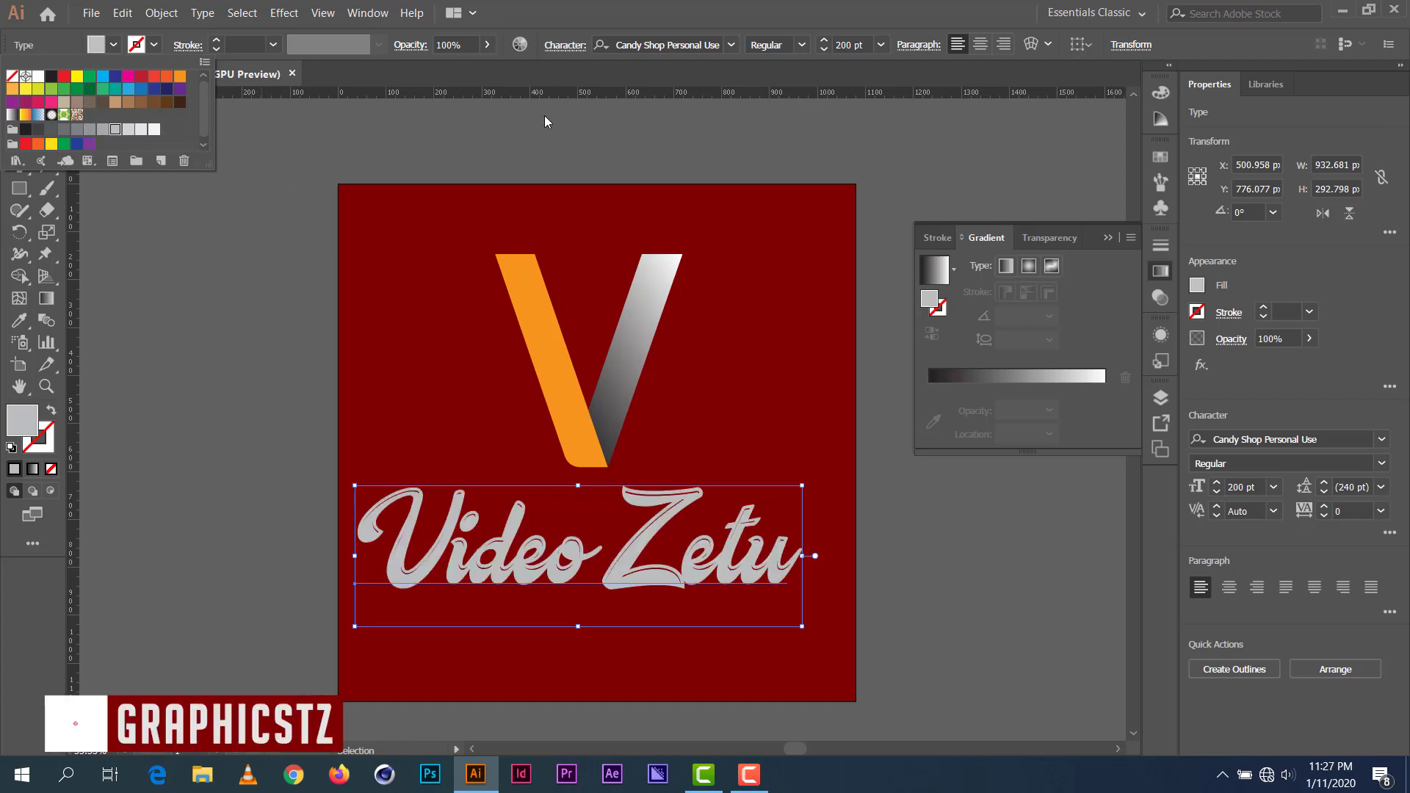
left_click(823, 49)
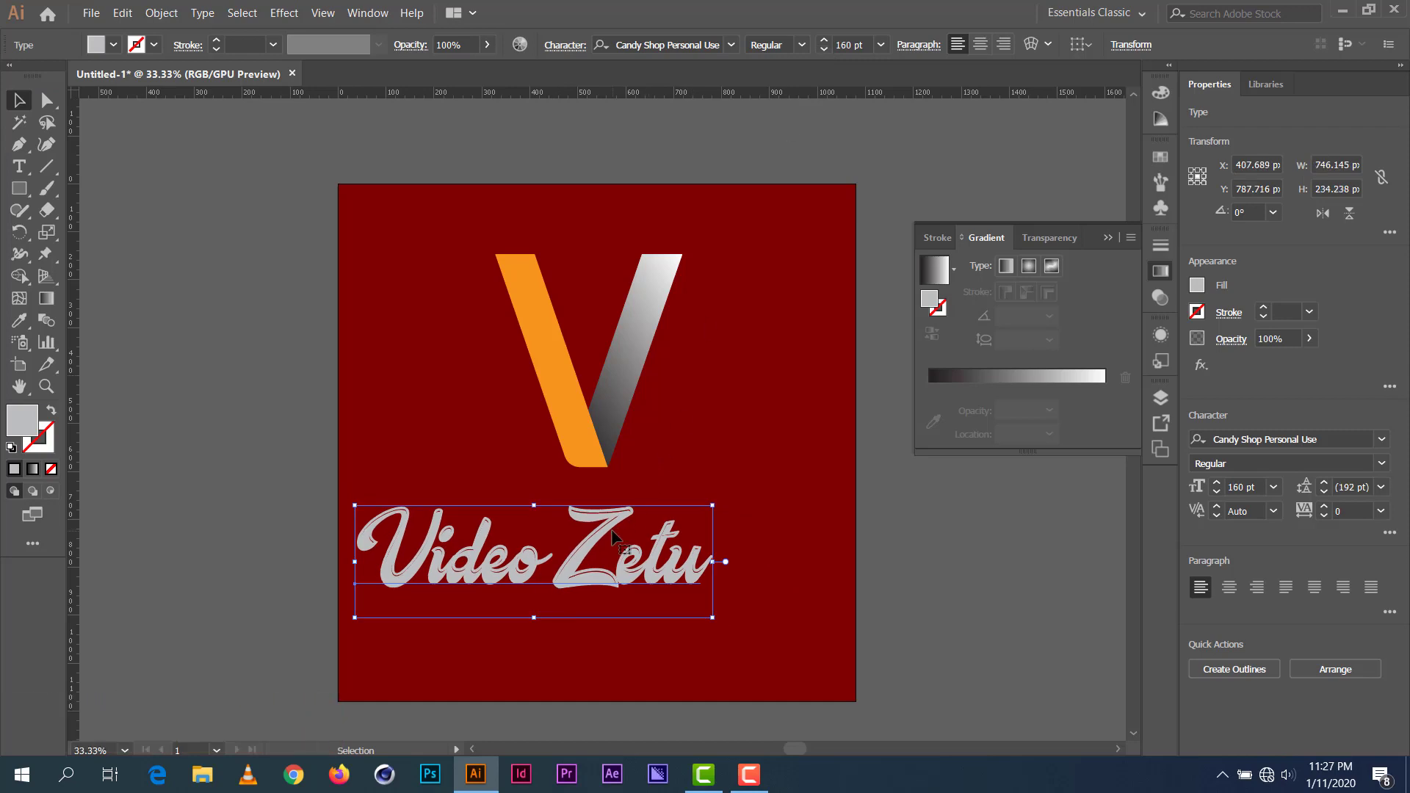
left_click_drag(620, 527, 663, 478)
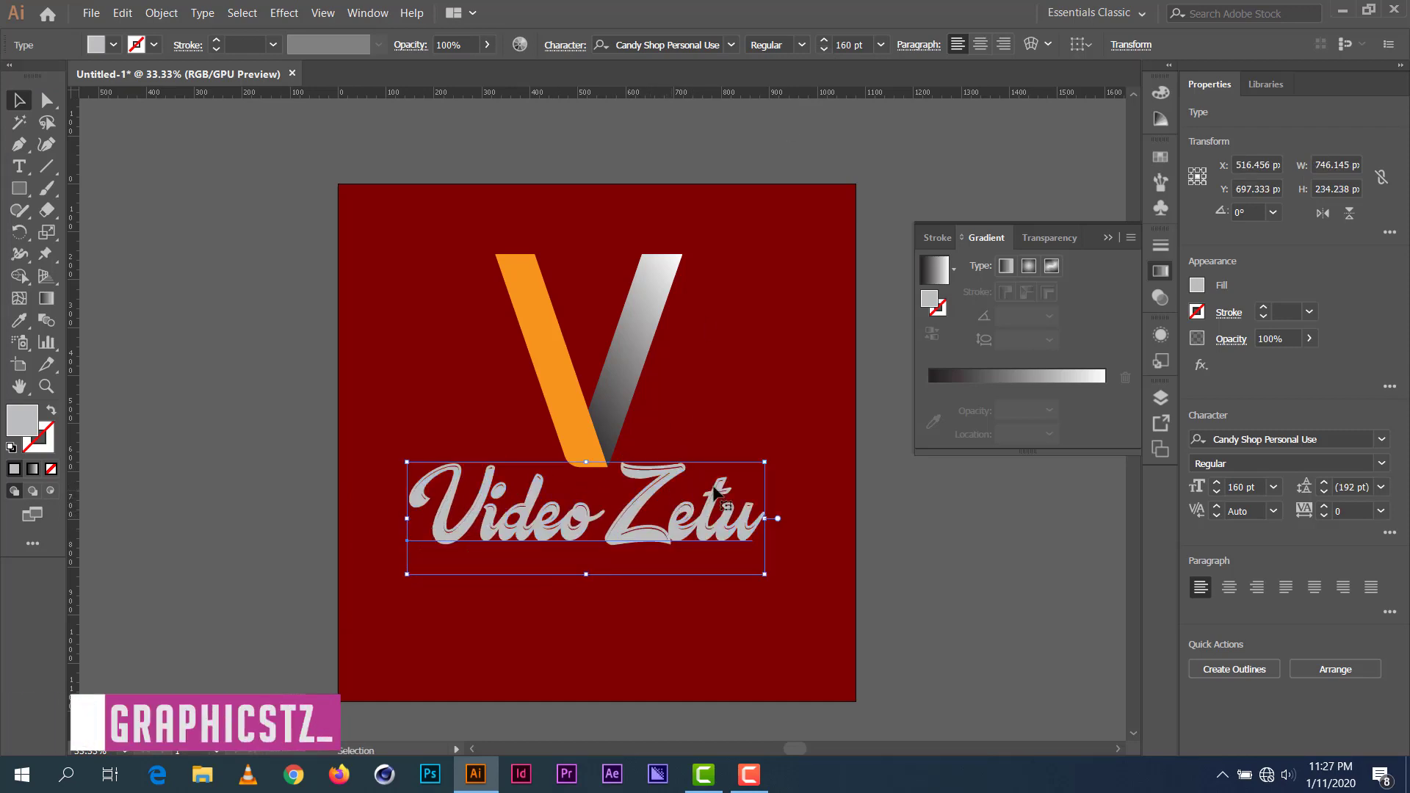
Step: Select the V with the text and centre them horizontally on each other
key("ctrl+a")
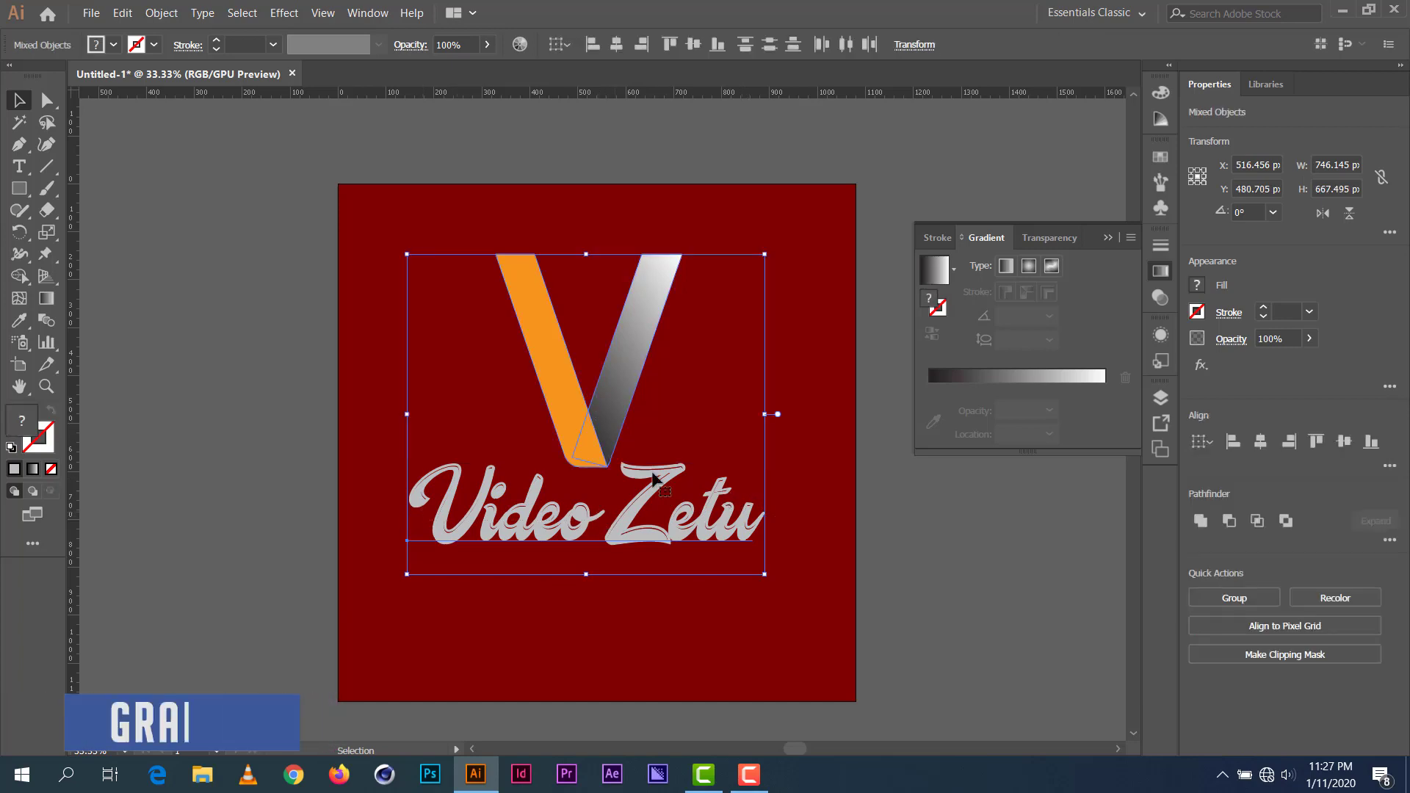
left_click_drag(636, 409, 652, 409)
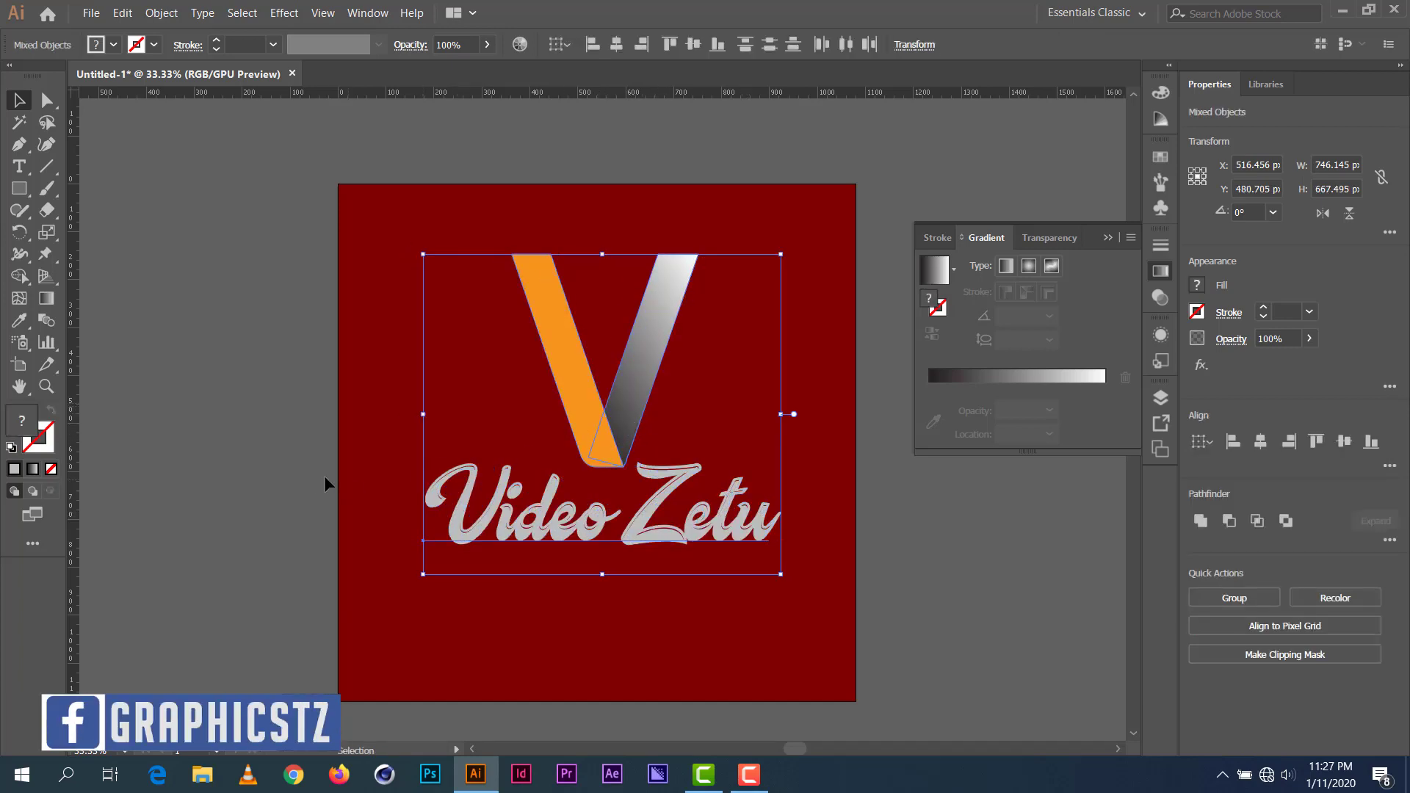
left_click(617, 45)
left_click(706, 187)
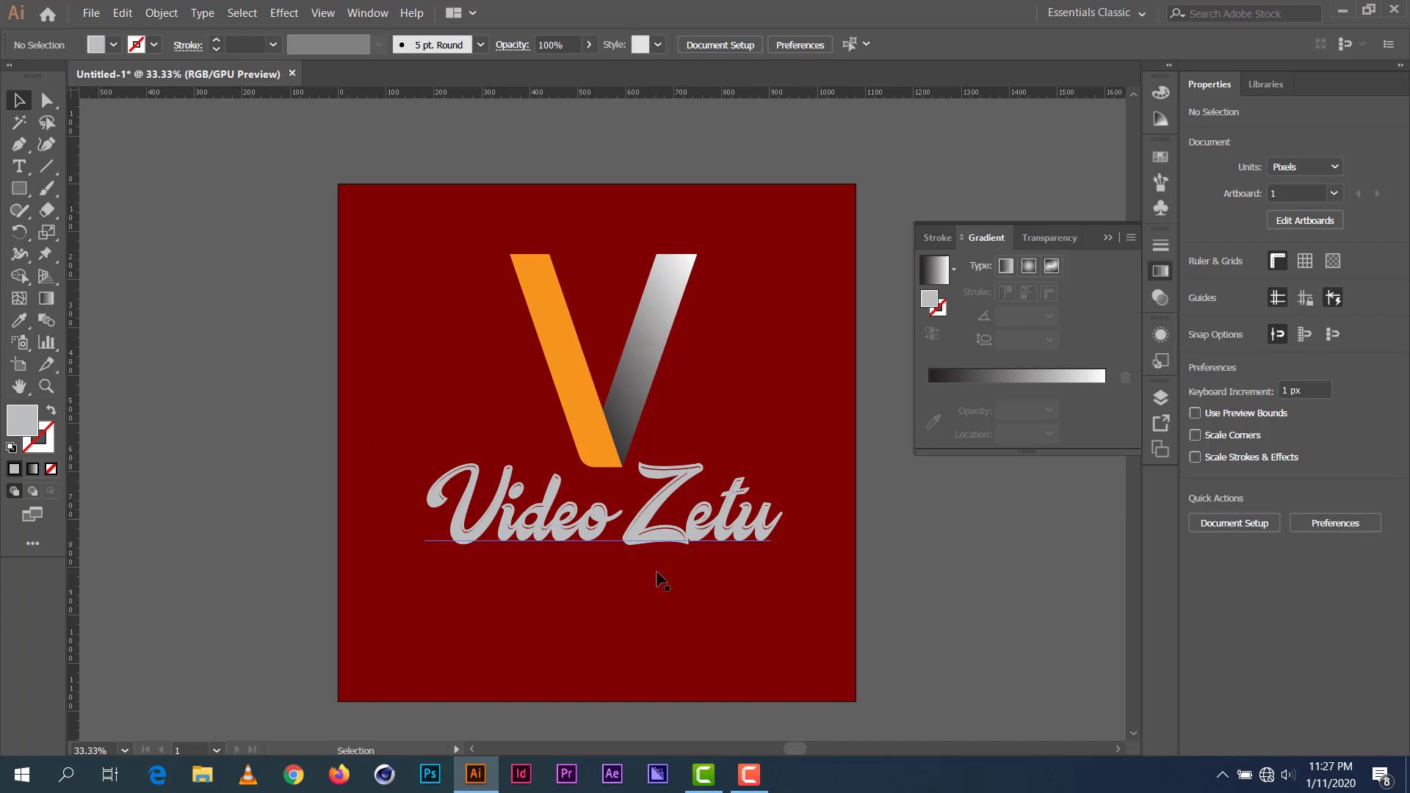
Step: Add the text 'PRODUCTION' below Video Zetu in Lato Bold
key("t")
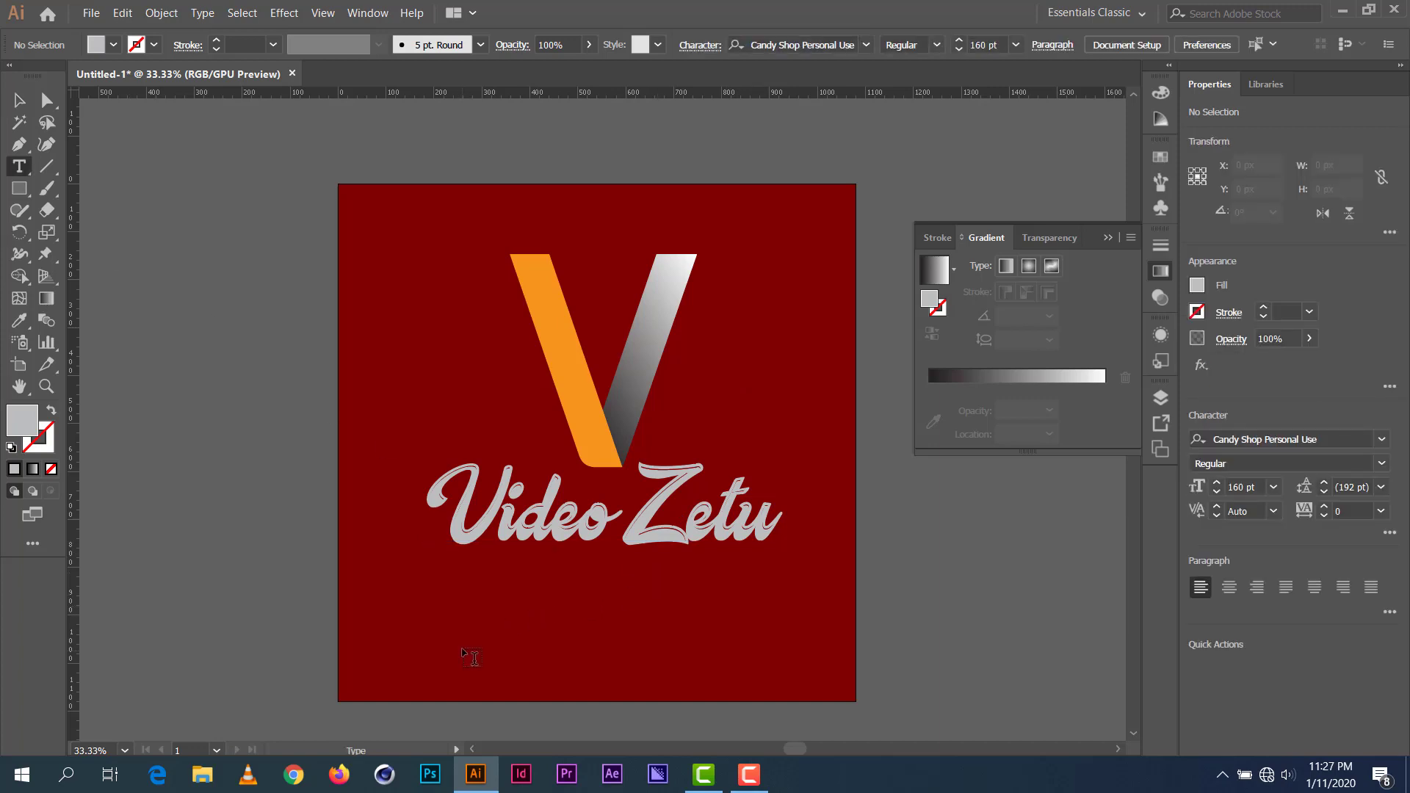
left_click(467, 650)
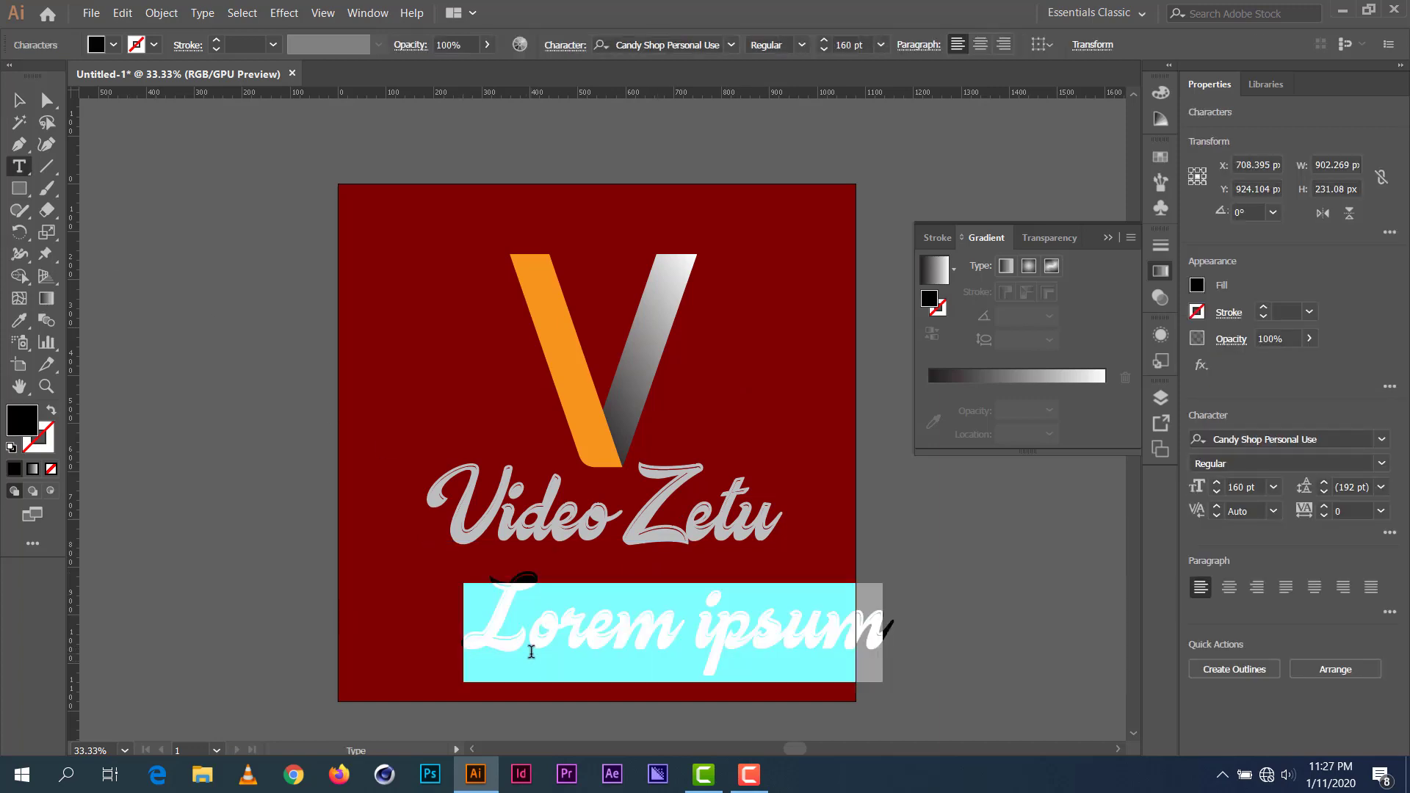
type("PROD")
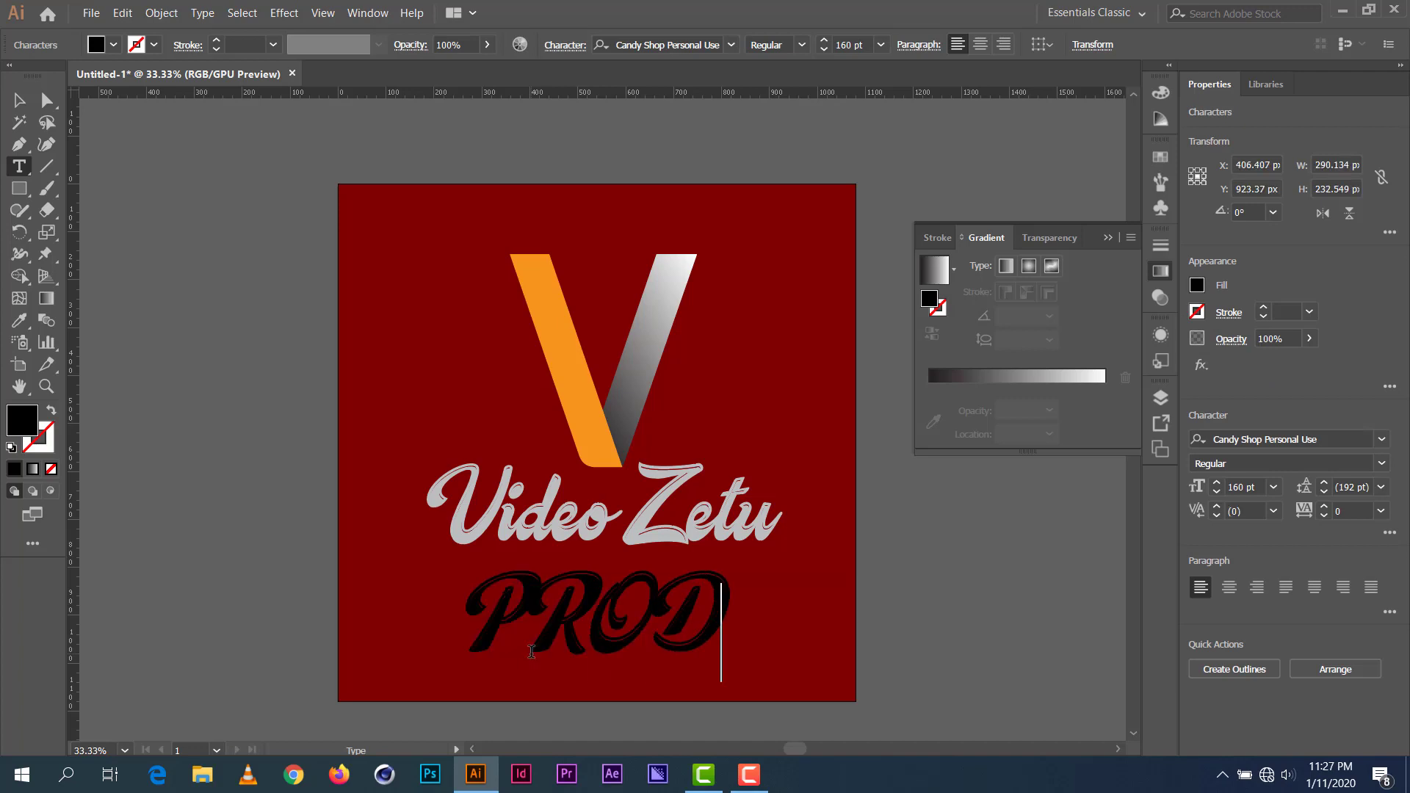
type("UCTION")
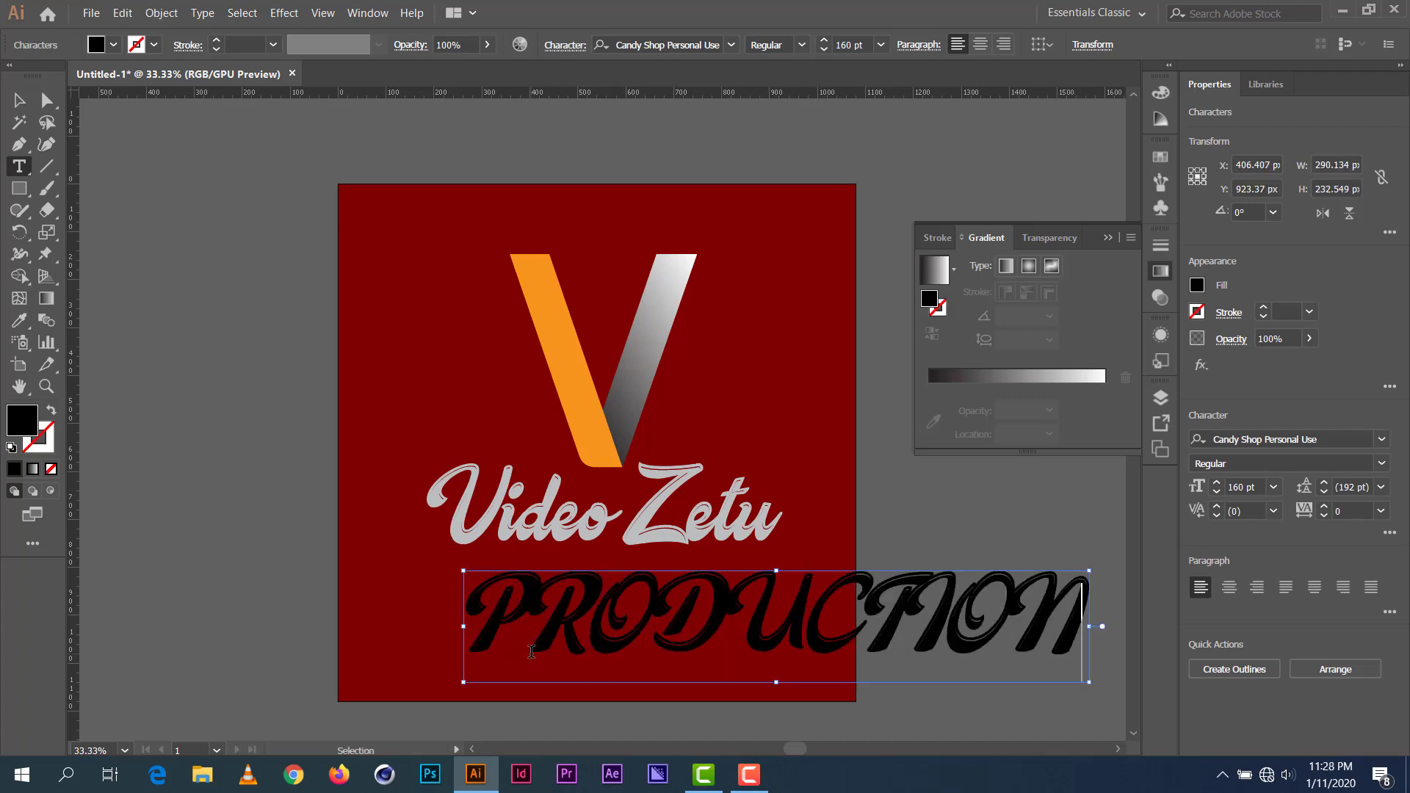
key("ctrl+a")
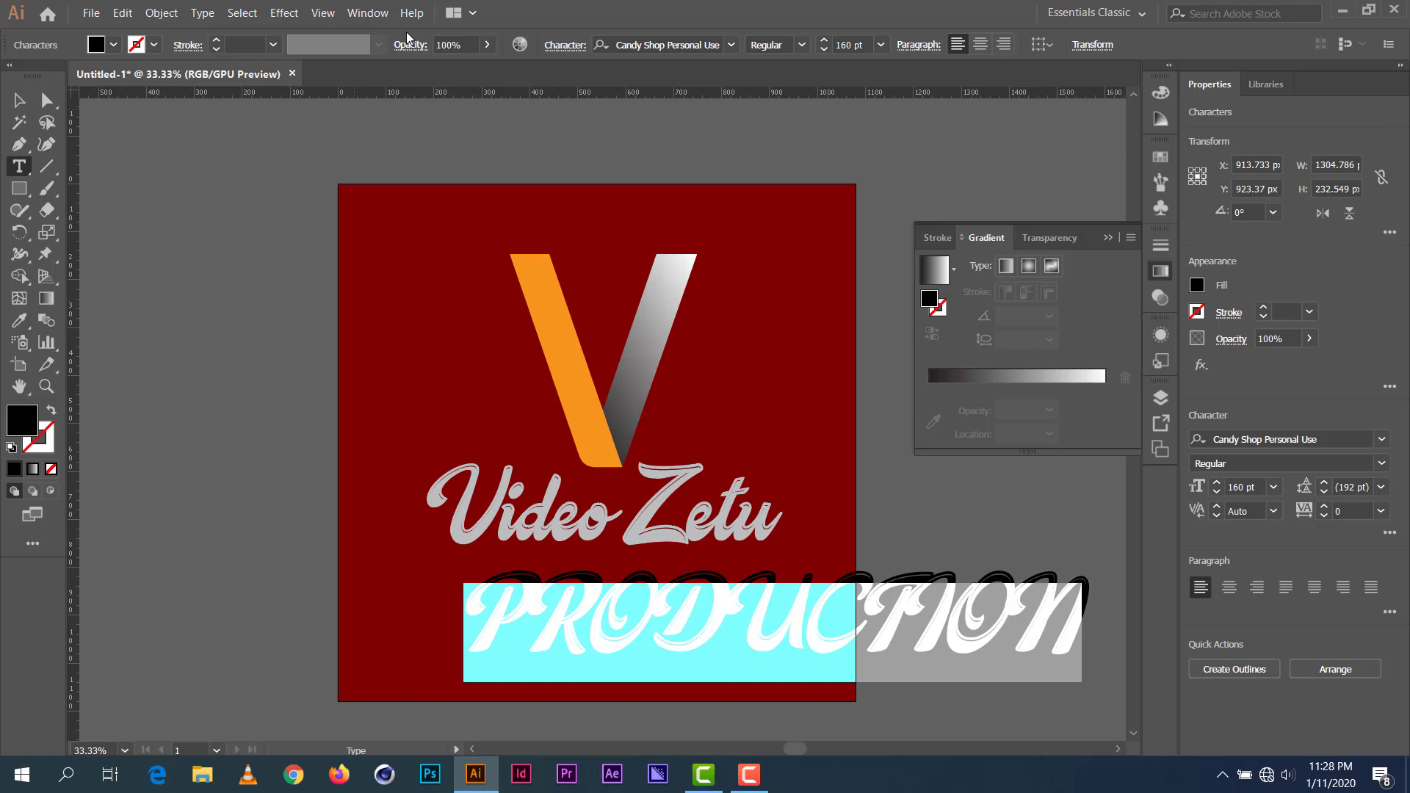
left_click(668, 44)
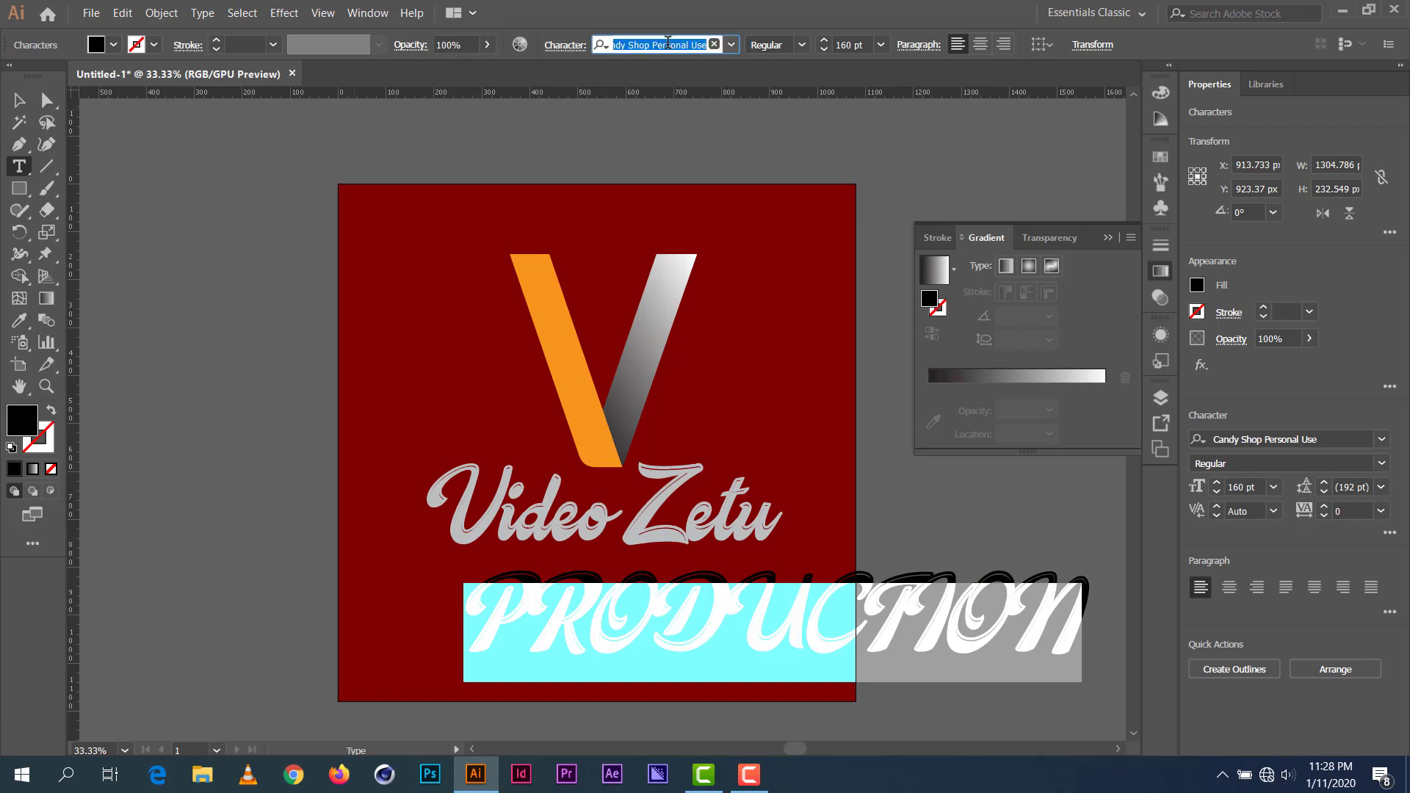
type("LATO")
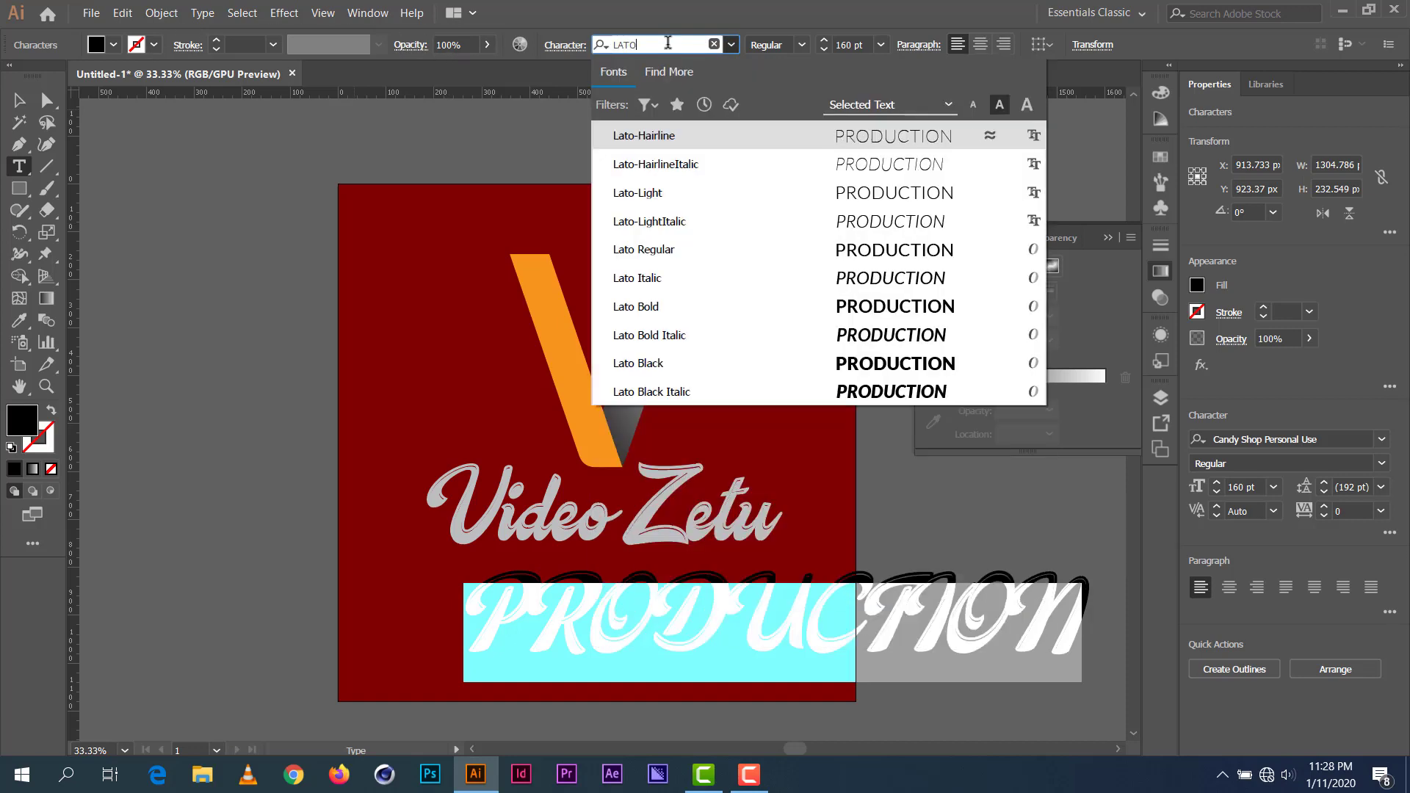
left_click(660, 312)
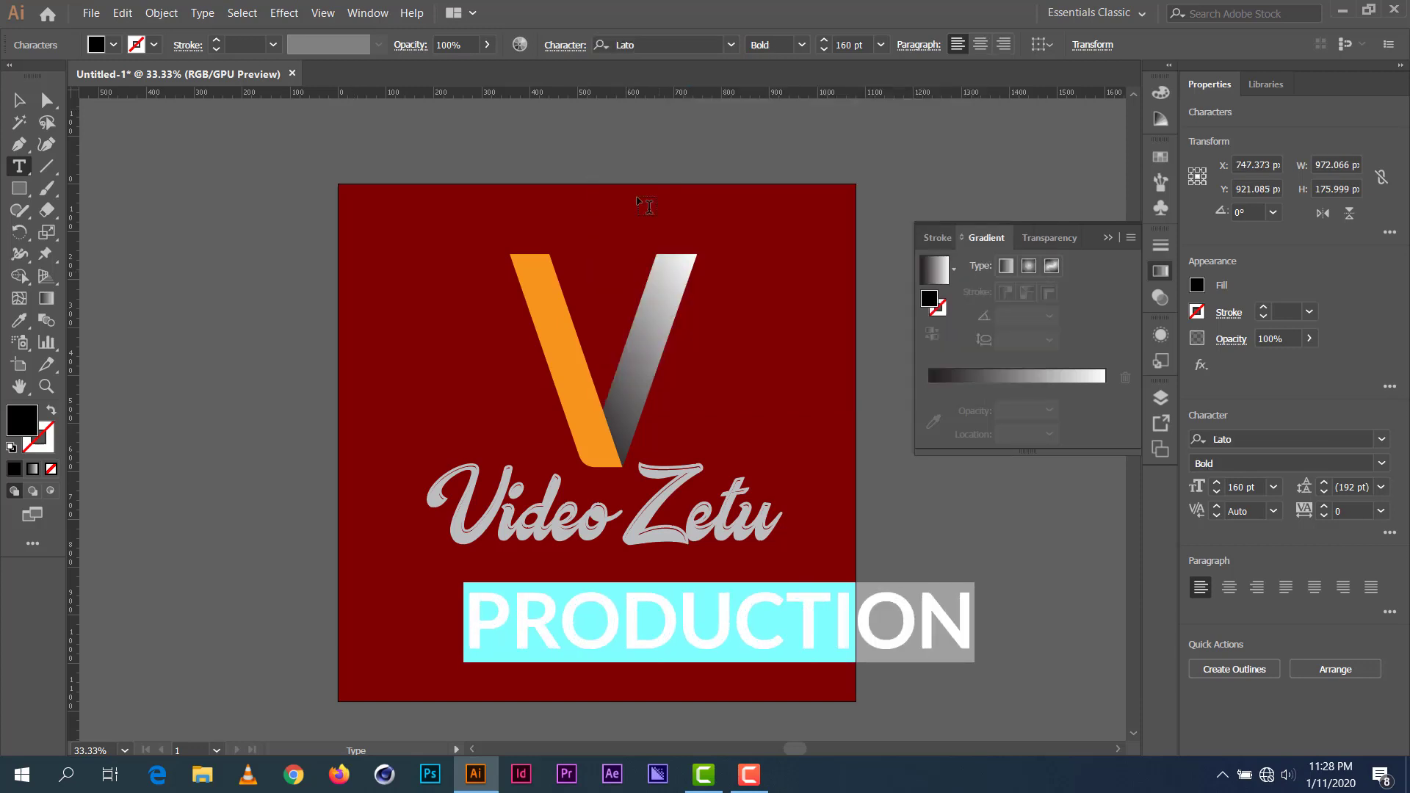
Step: Shrink PRODUCTION to 60 pt and move it to the right of the V
left_click(823, 49, "shift")
left_click(823, 49, "shift")
left_click(823, 49, "shift")
left_click(823, 49, "shift")
left_click(823, 49, "shift")
left_click(823, 49, "shift")
left_click(823, 49, "shift")
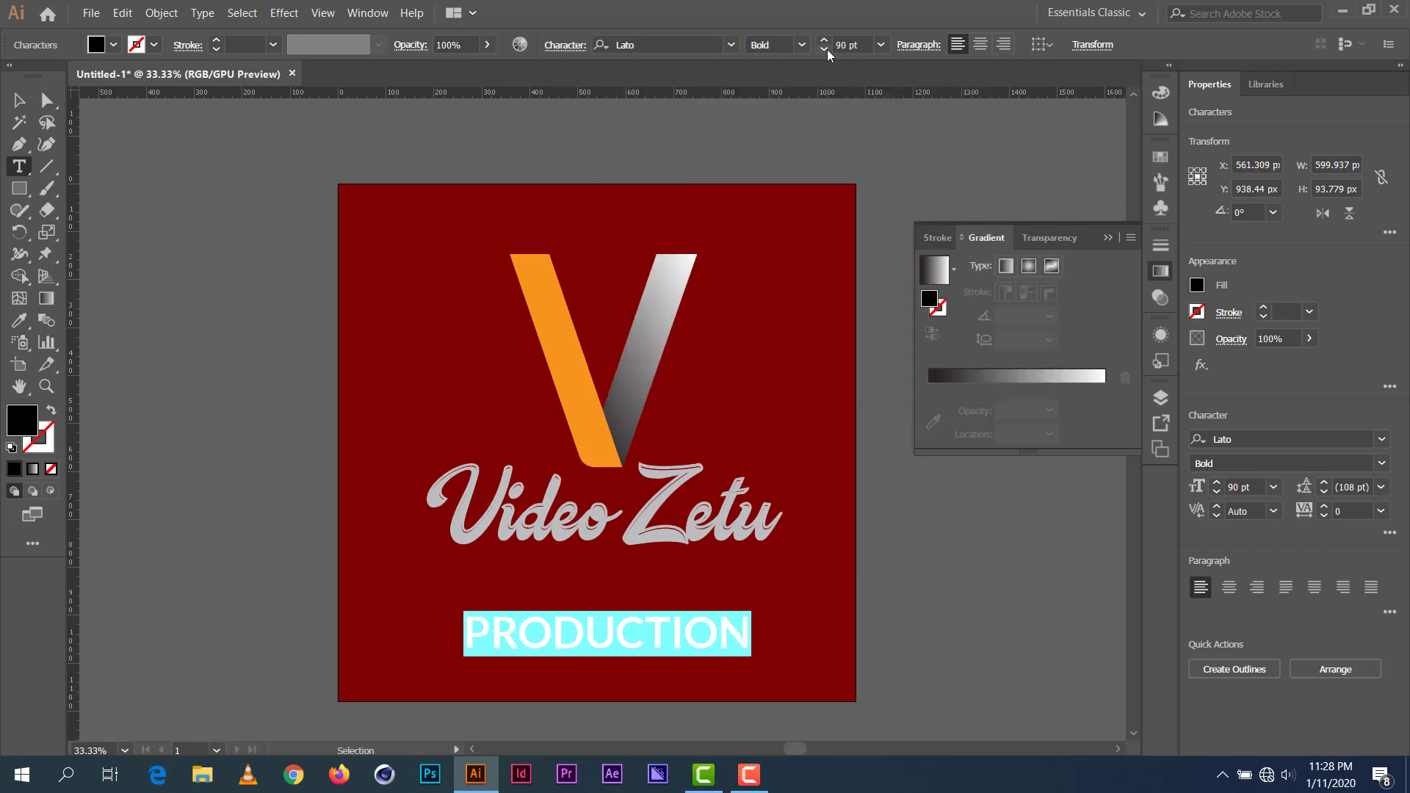
left_click(827, 50, "shift")
left_click(827, 50, "shift")
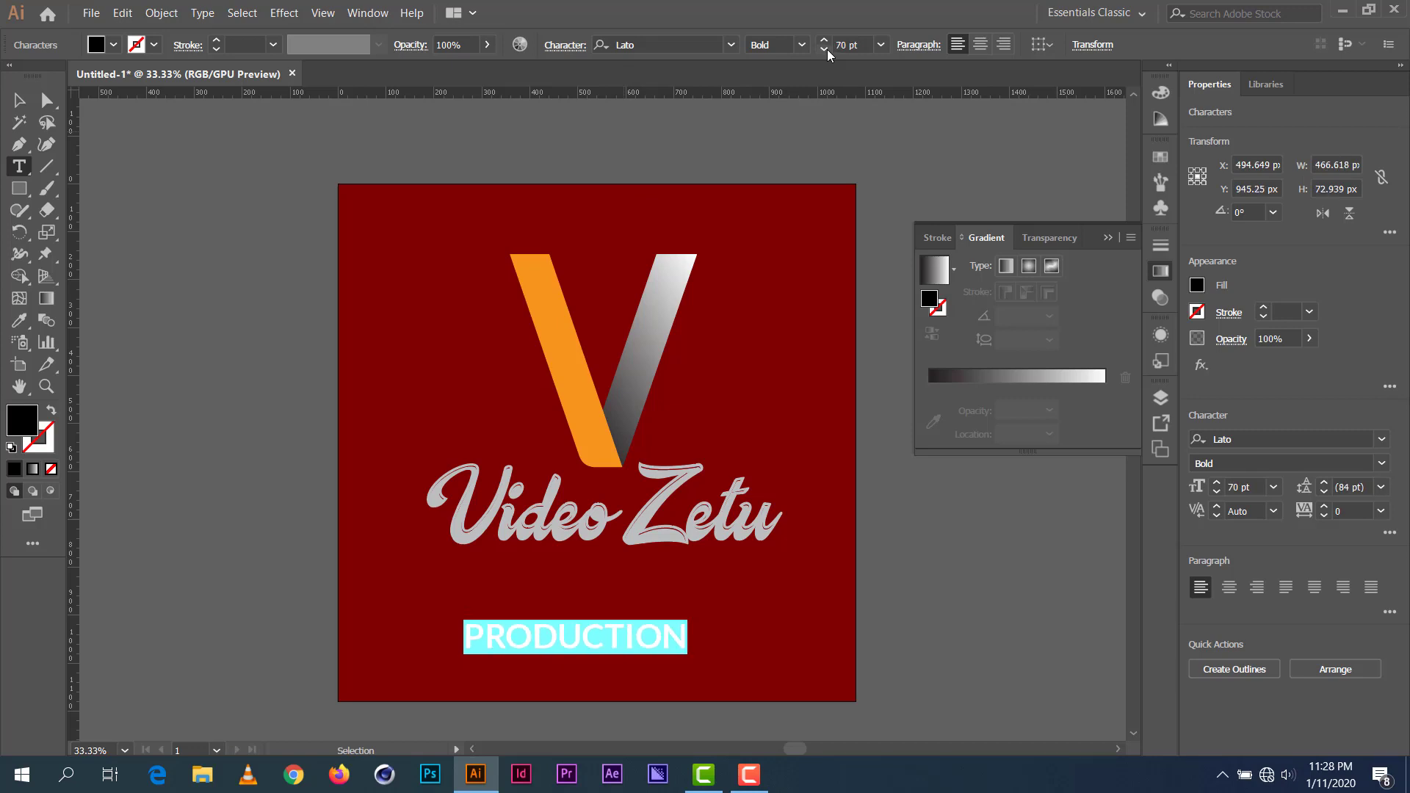
left_click(826, 50, "shift")
key("Escape")
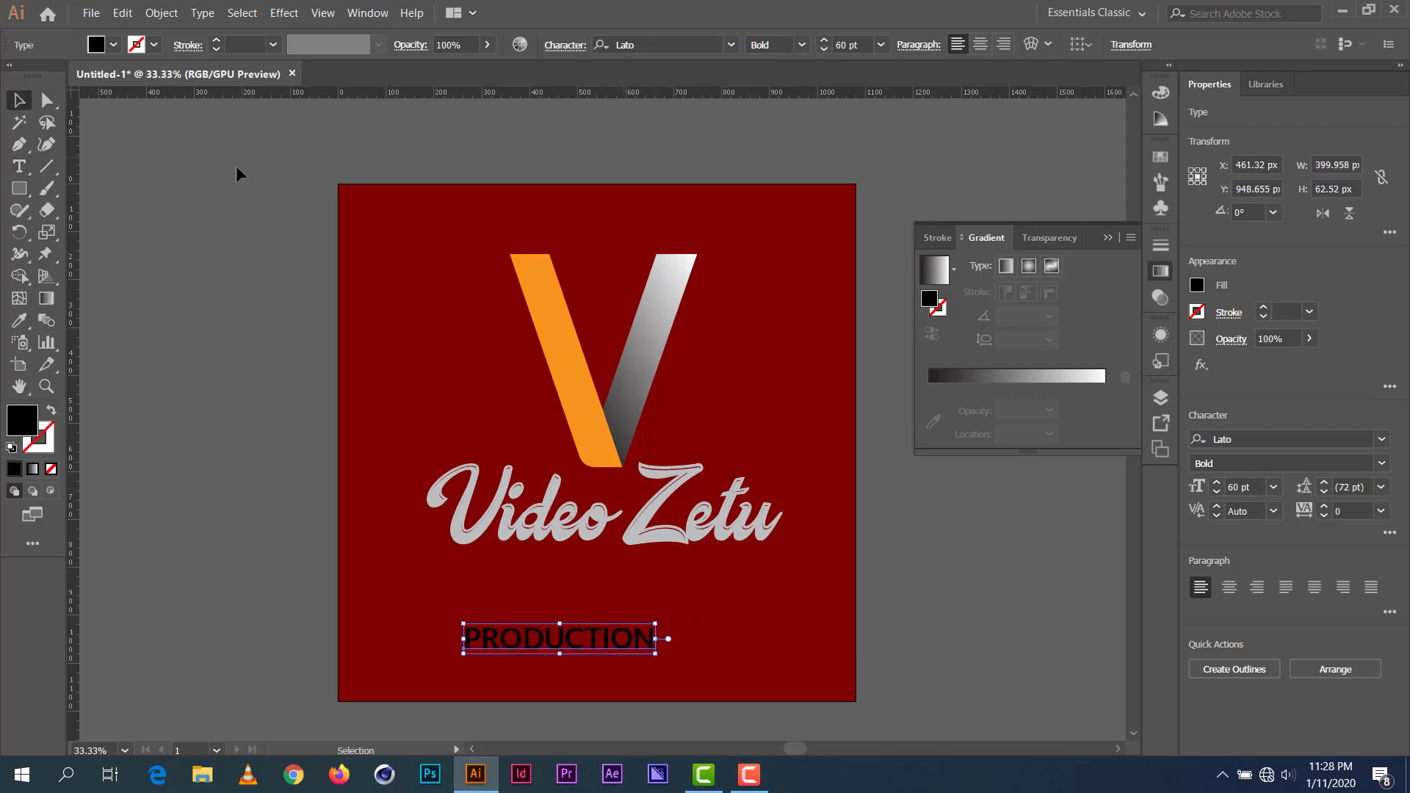
left_click(237, 174)
left_click_drag(507, 641, 723, 388)
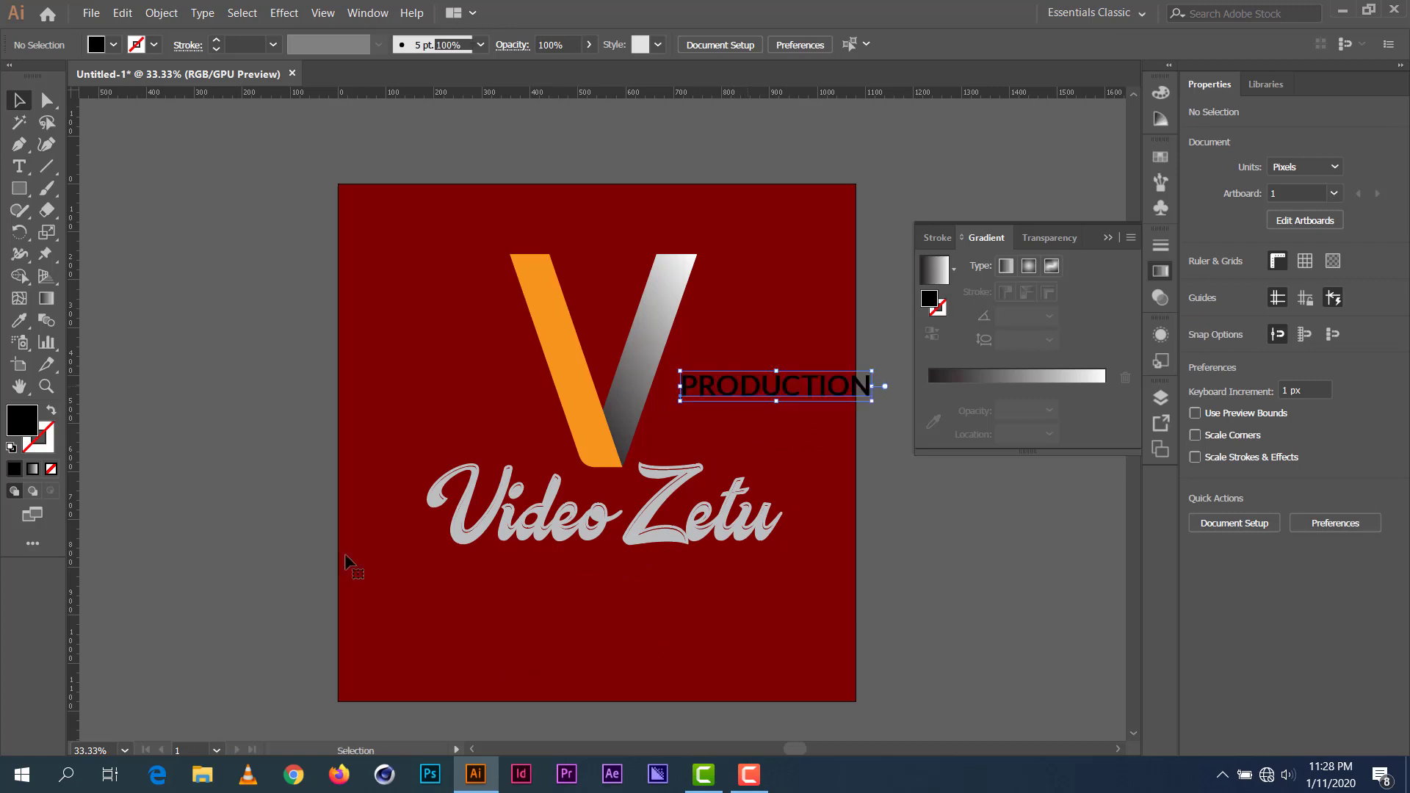
Step: Draw a bar below Video Zetu and give it the lettering's light grey via Eyedropper
key("m")
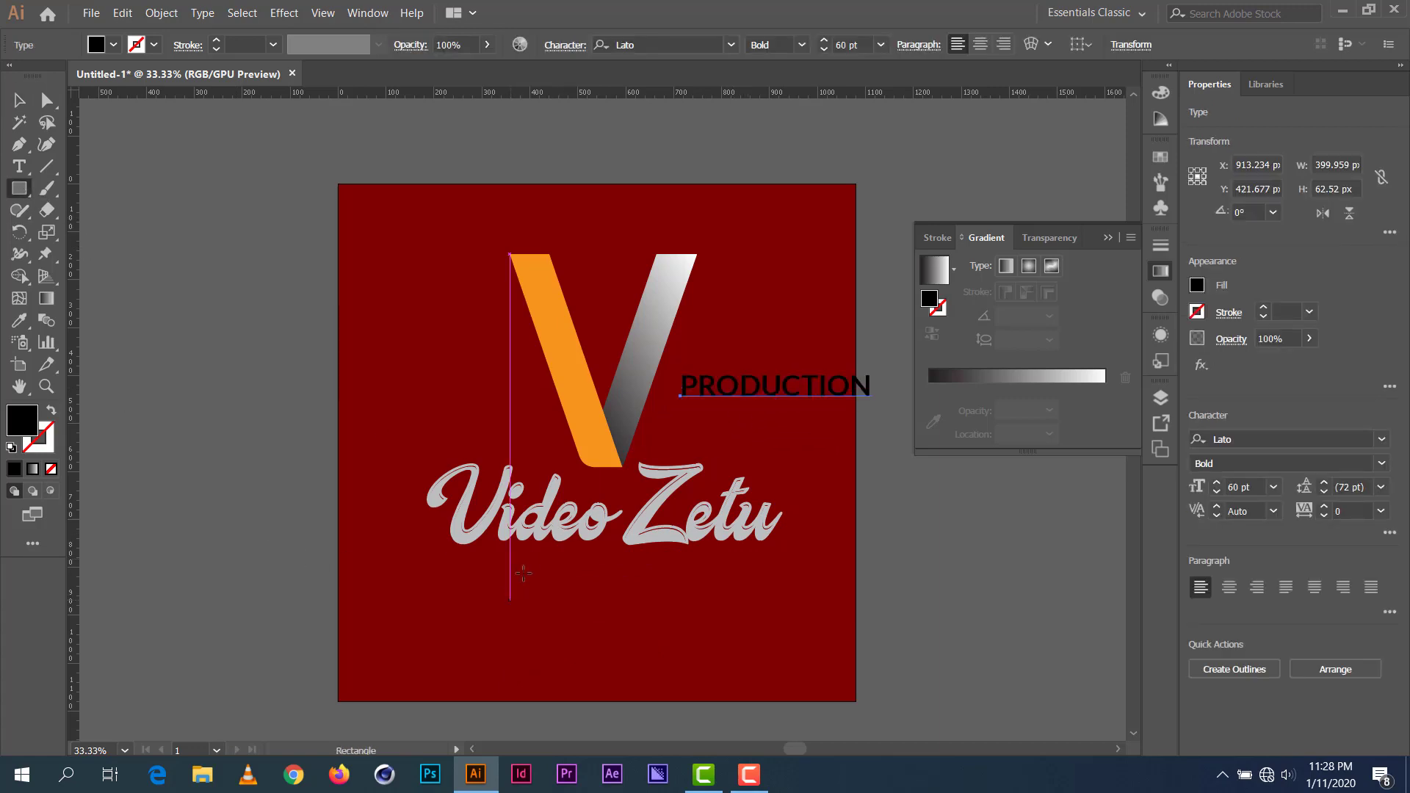
left_click_drag(519, 552, 684, 578)
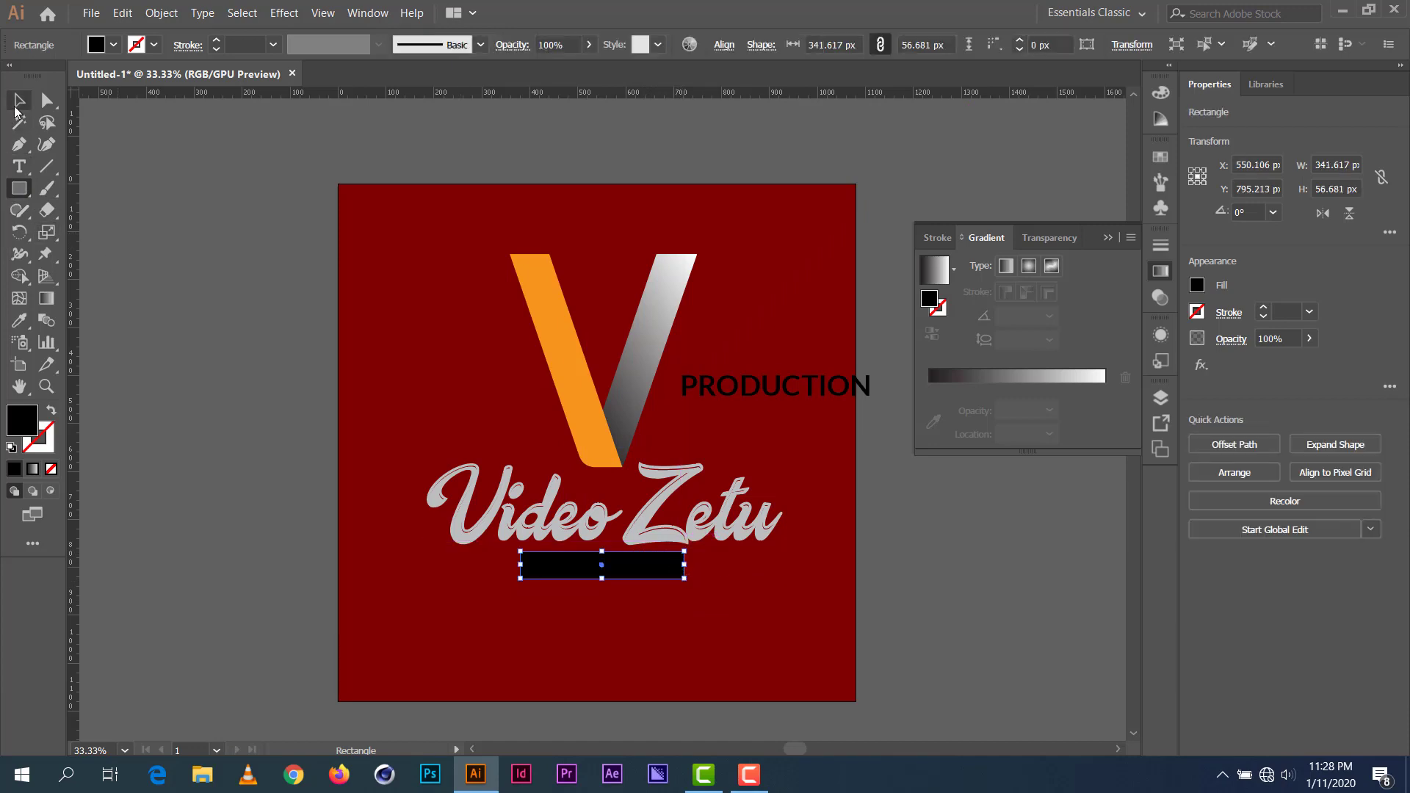
left_click(15, 108)
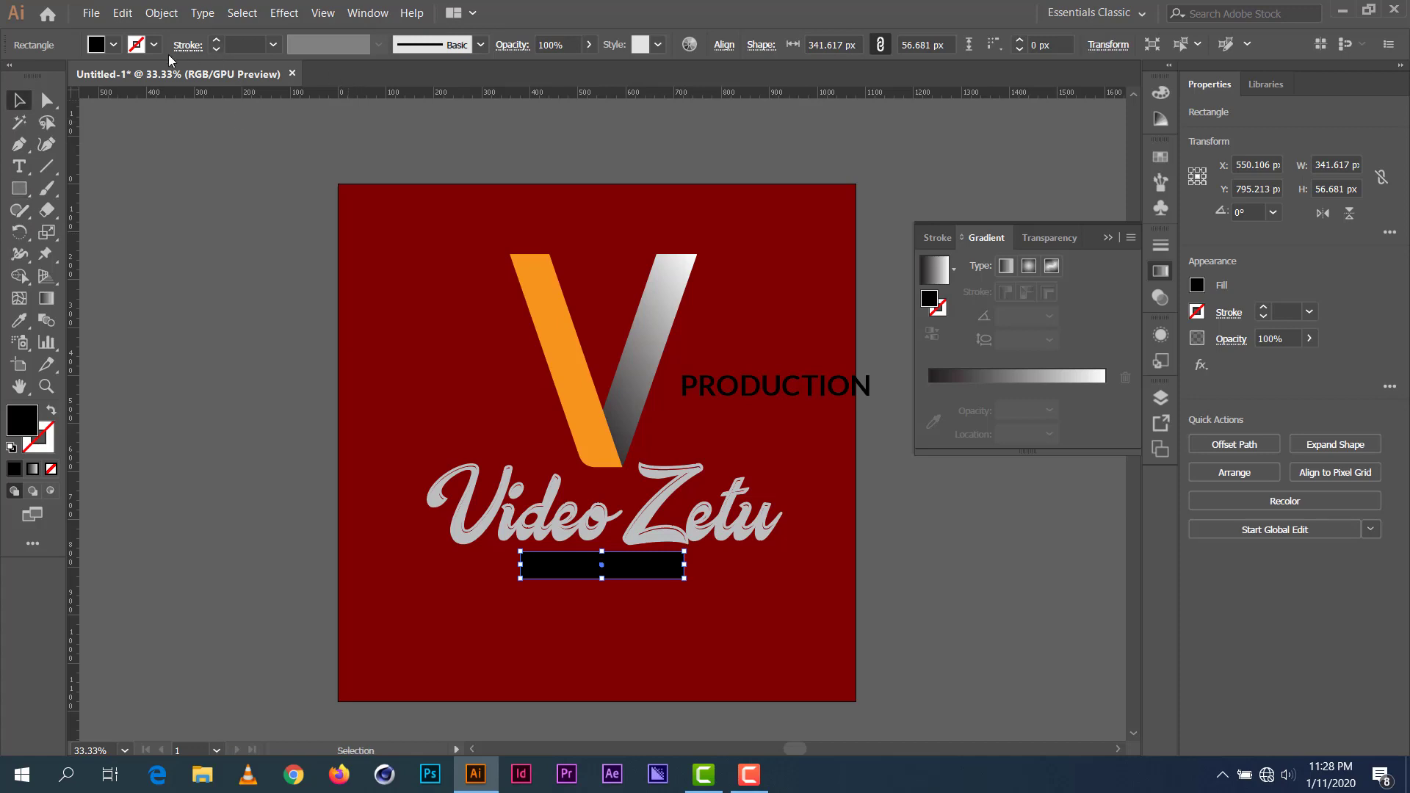
left_click(114, 45)
left_click(41, 77)
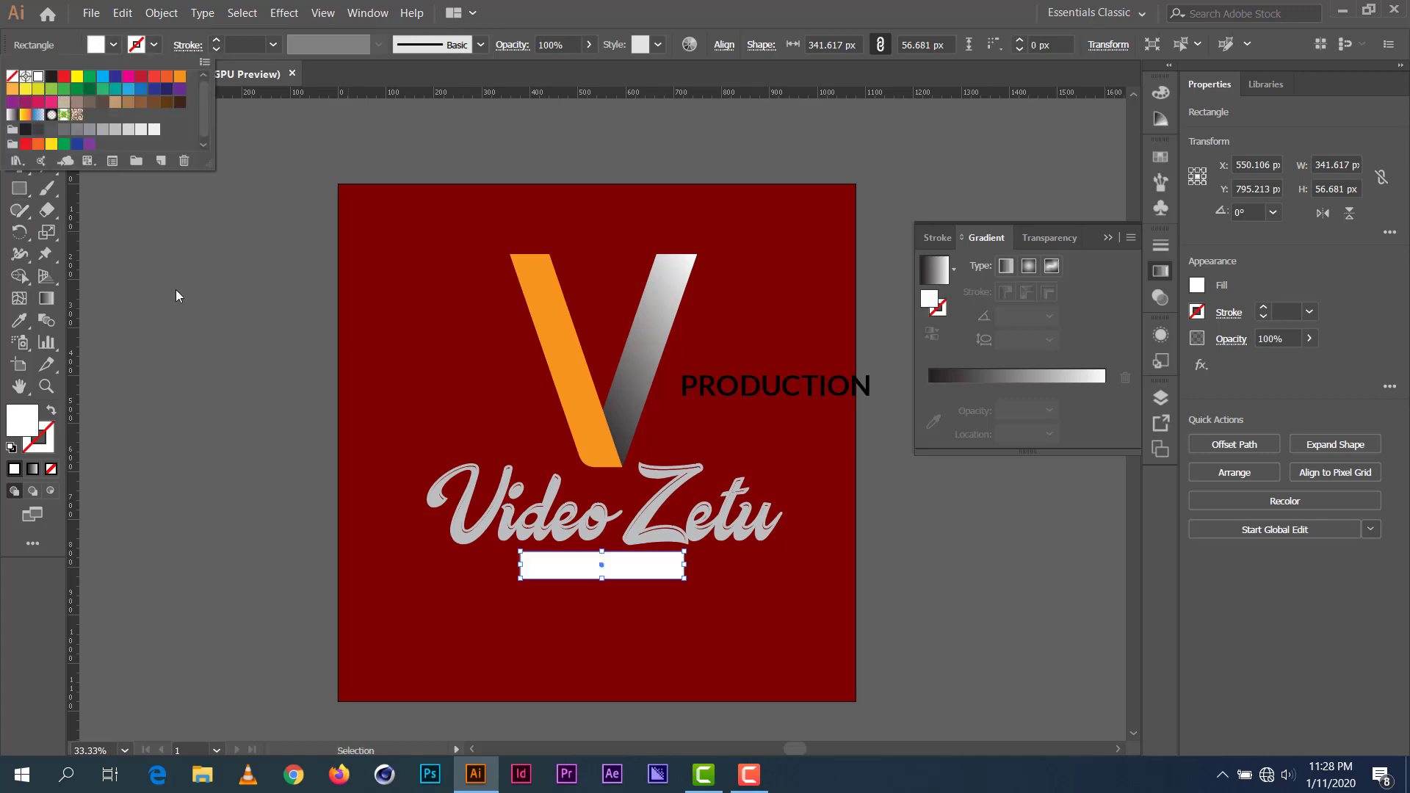
left_click(845, 521)
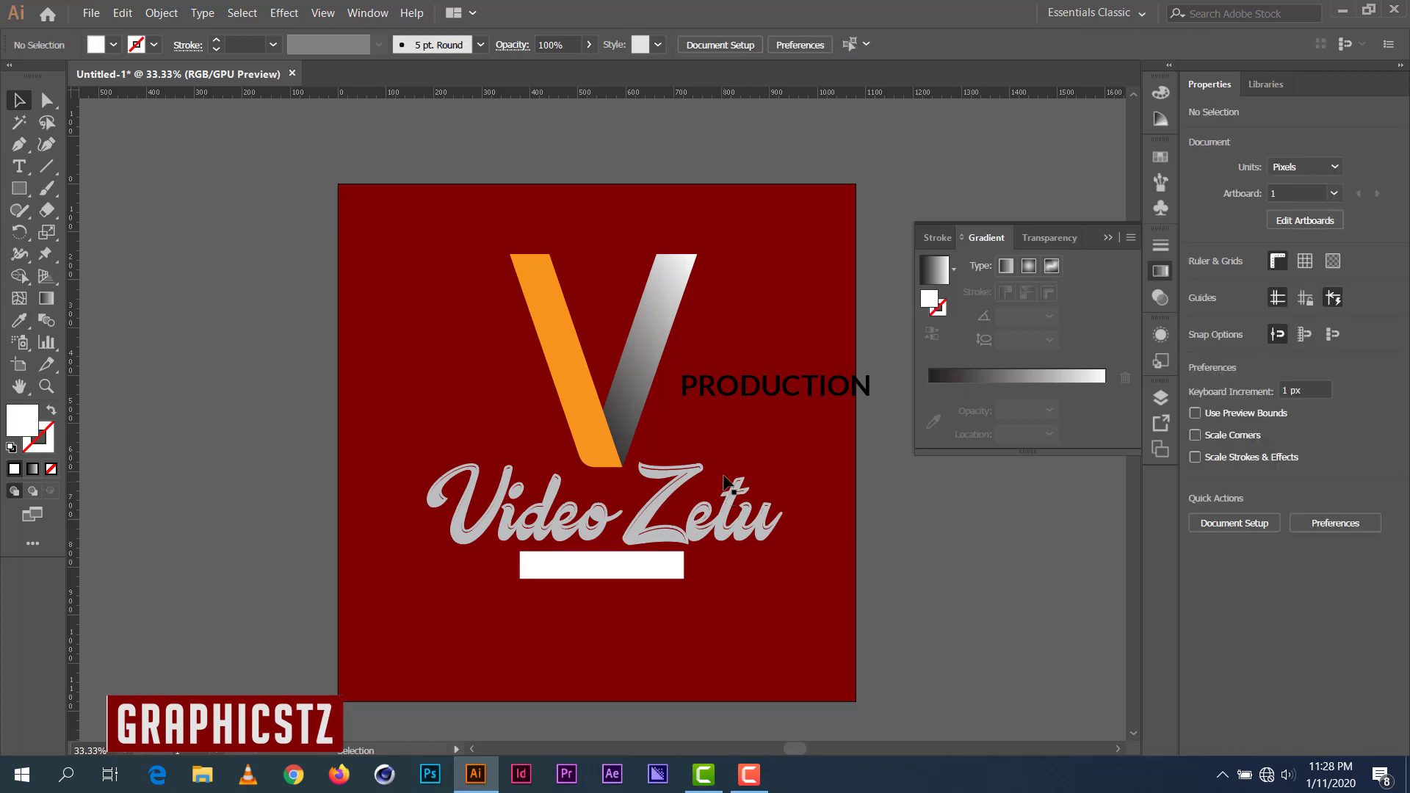
left_click(632, 565)
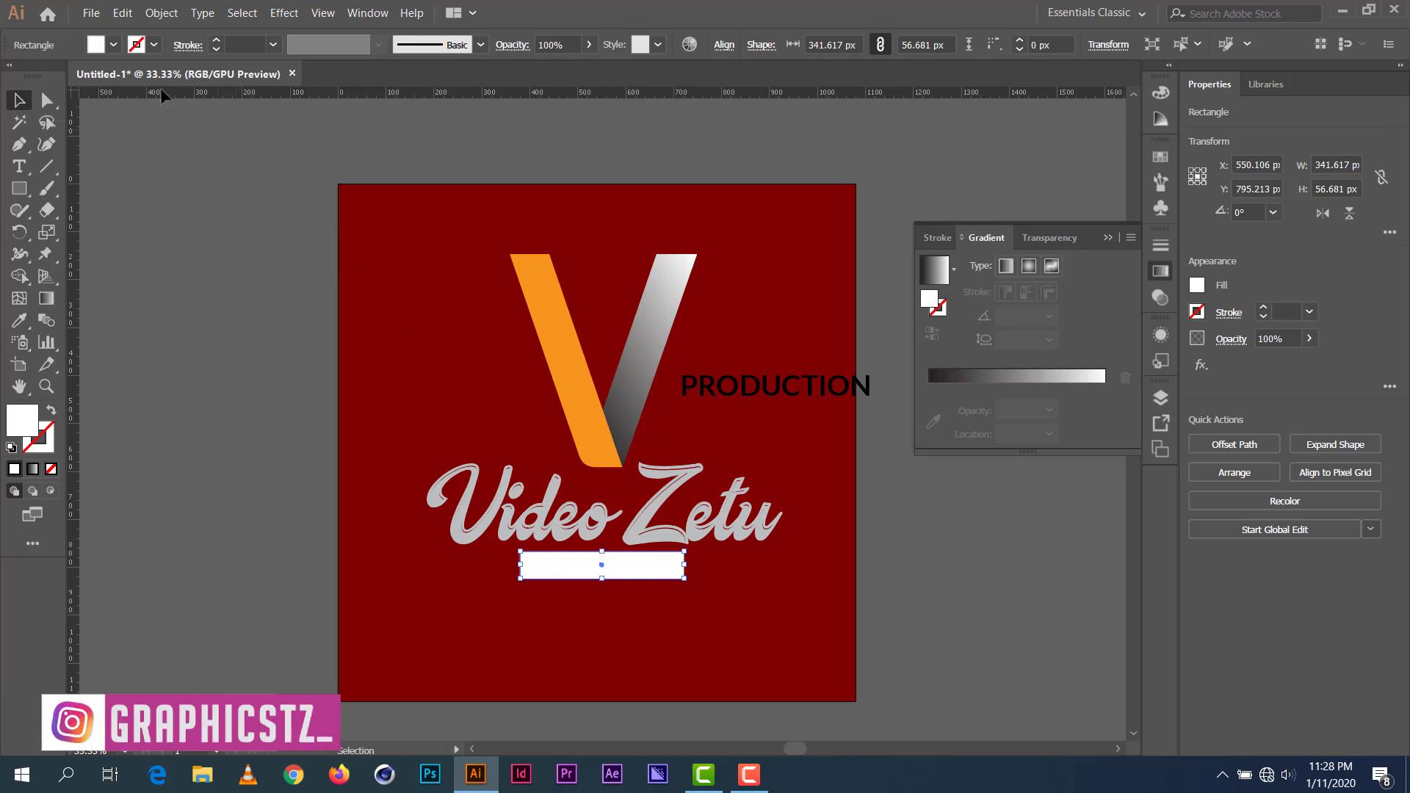
left_click(21, 321)
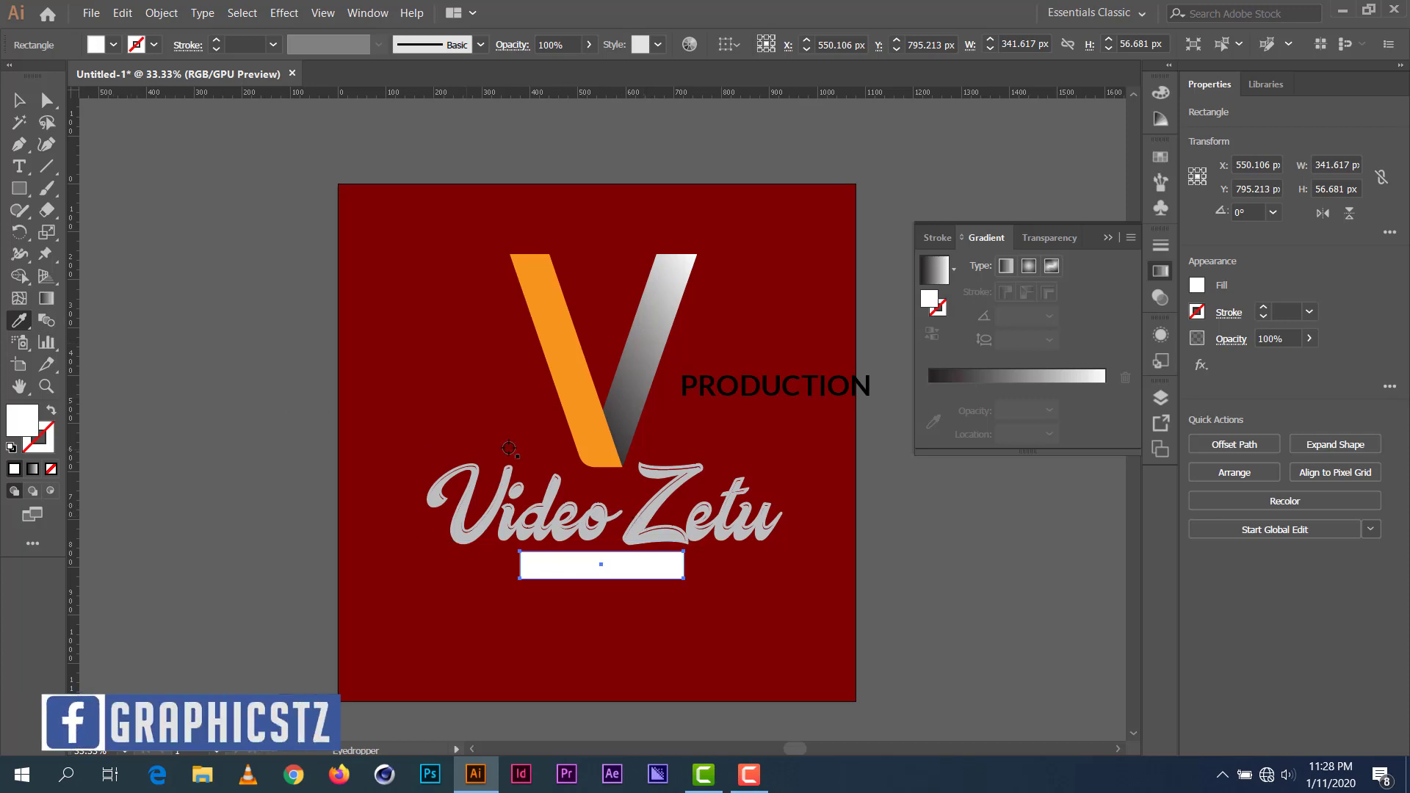
left_click(633, 505)
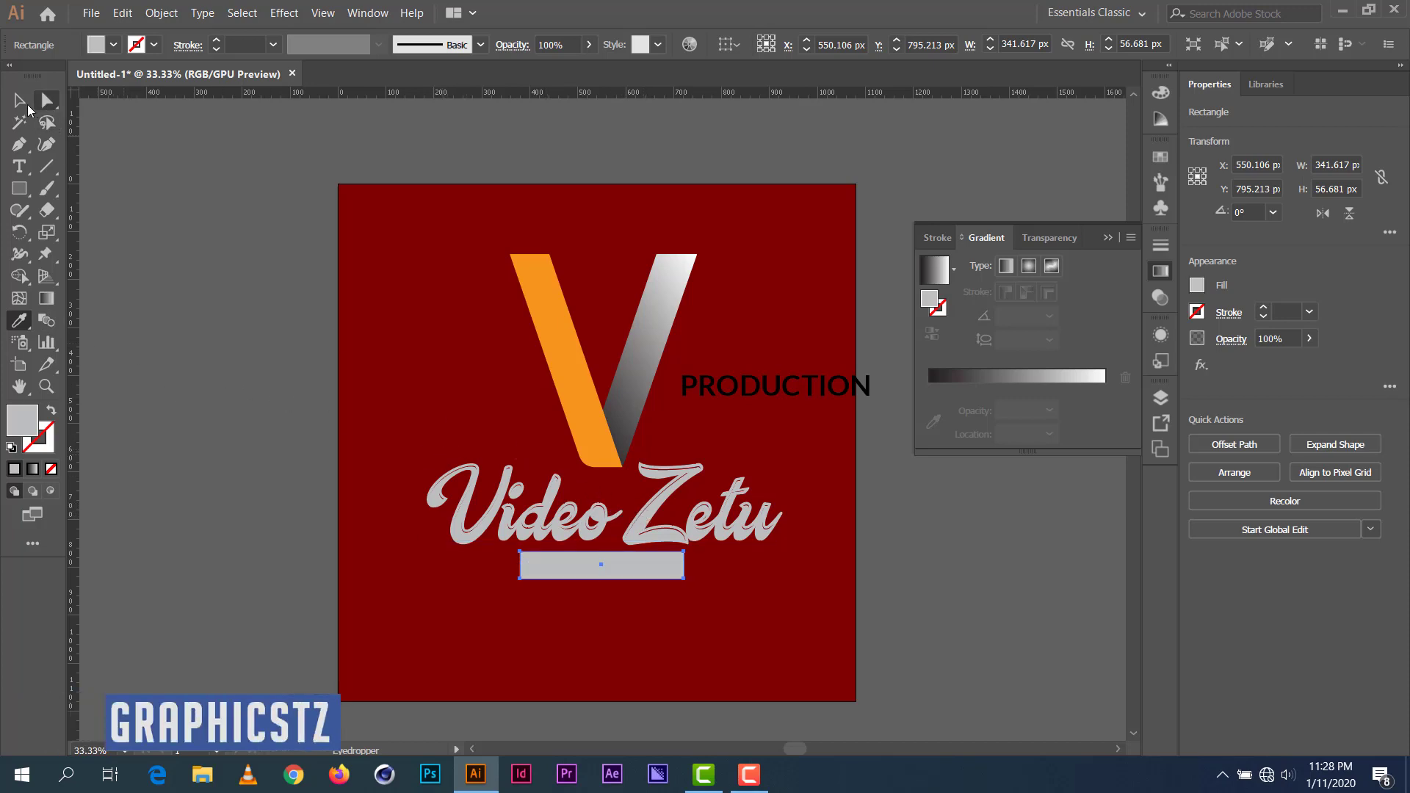
Step: Move PRODUCTION onto the grey bar
left_click(19, 100)
left_click(901, 389)
left_click_drag(820, 388, 657, 564)
Step: Bring the PRODUCTION text in front of the grey bar
right_click(660, 561)
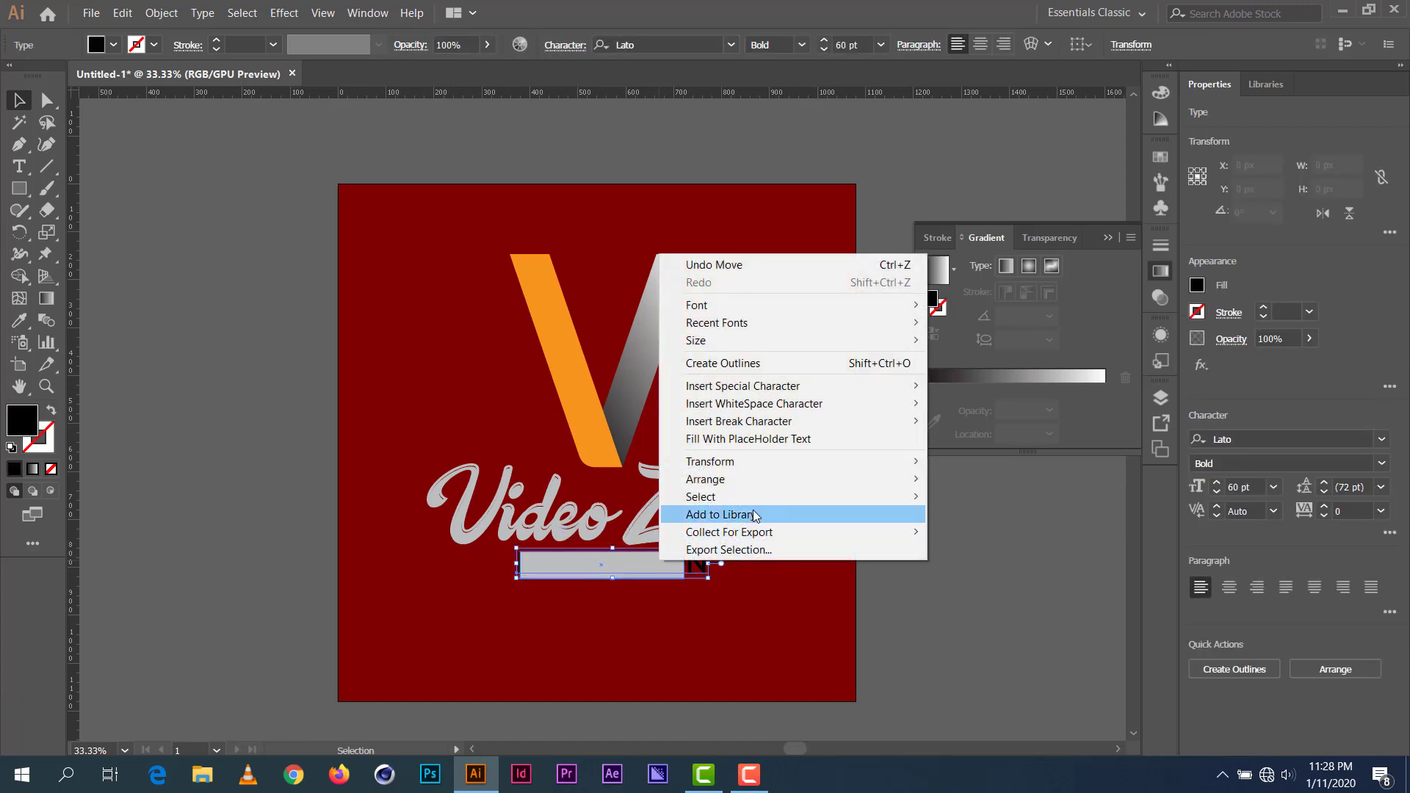
mouse_move(759, 482)
left_click(969, 479)
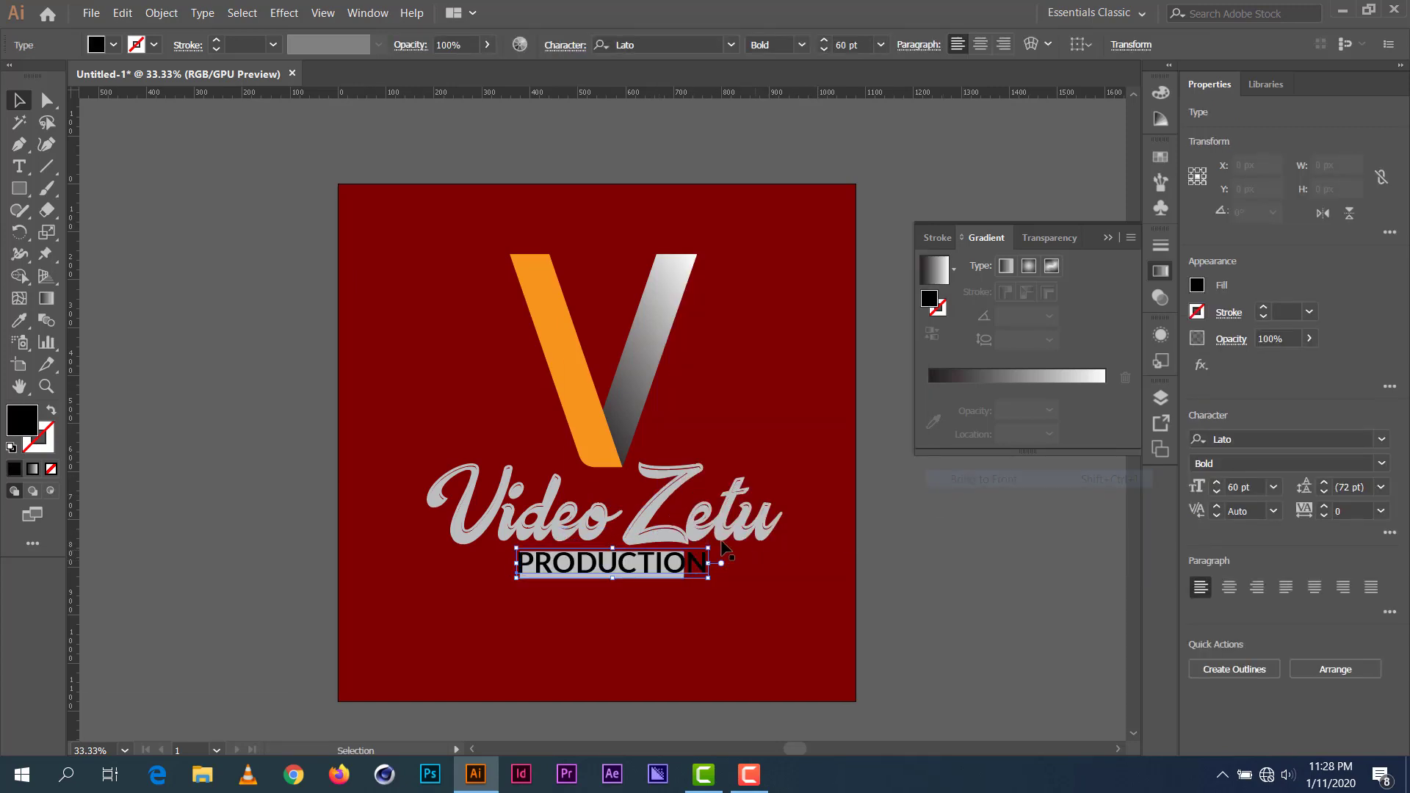
Step: Scale PRODUCTION down to about 48 pt so it fits inside the grey bar
scroll(716, 543, "up", 3)
left_click_drag(715, 543, 808, 385)
left_click_drag(702, 430, 748, 467)
mouse_move(272, 387)
left_mouse_down()
mouse_move(296, 394)
mouse_move(281, 388)
left_mouse_up()
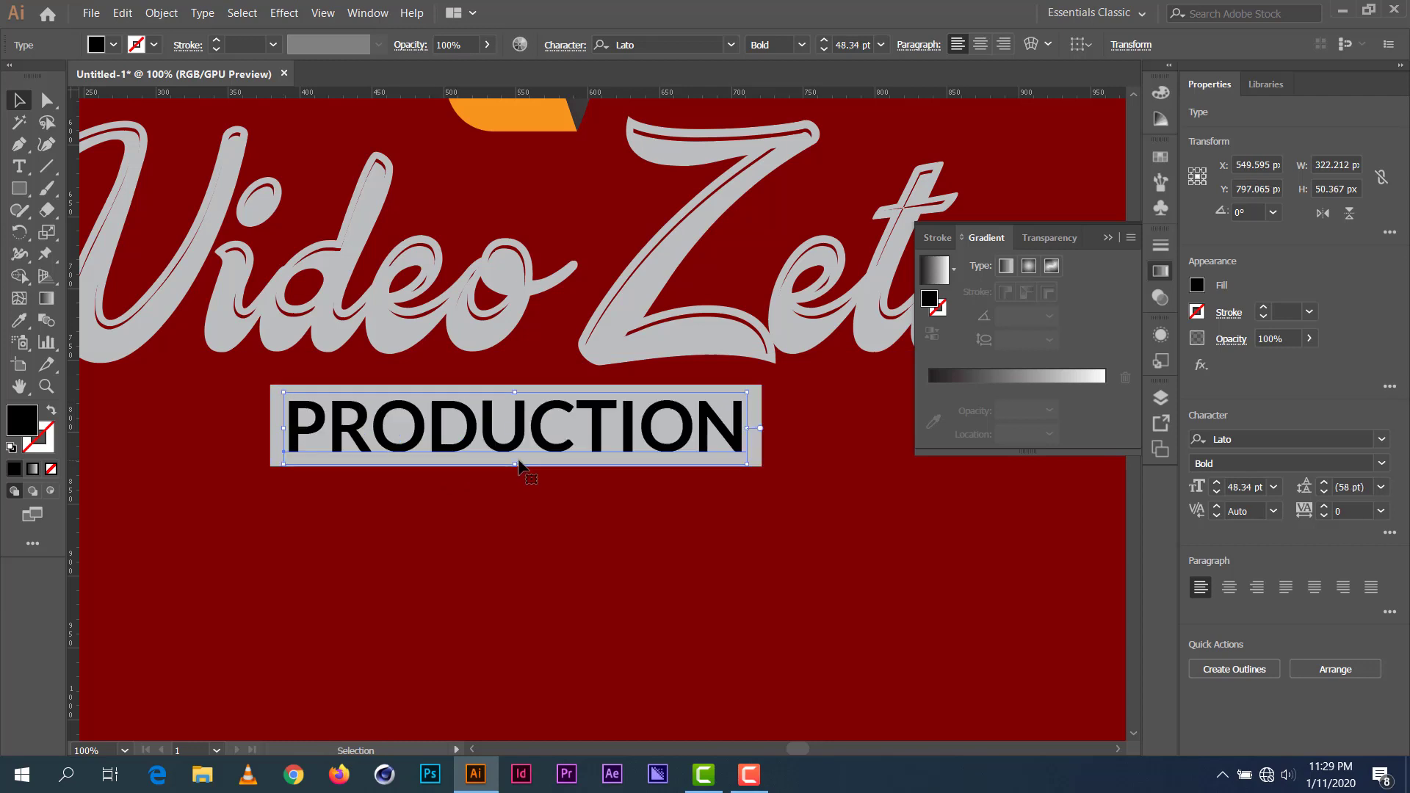
Step: Centre PRODUCTION horizontally with the V and Video Zetu, then reselect PRODUCTION
scroll(515, 465, "down", 2)
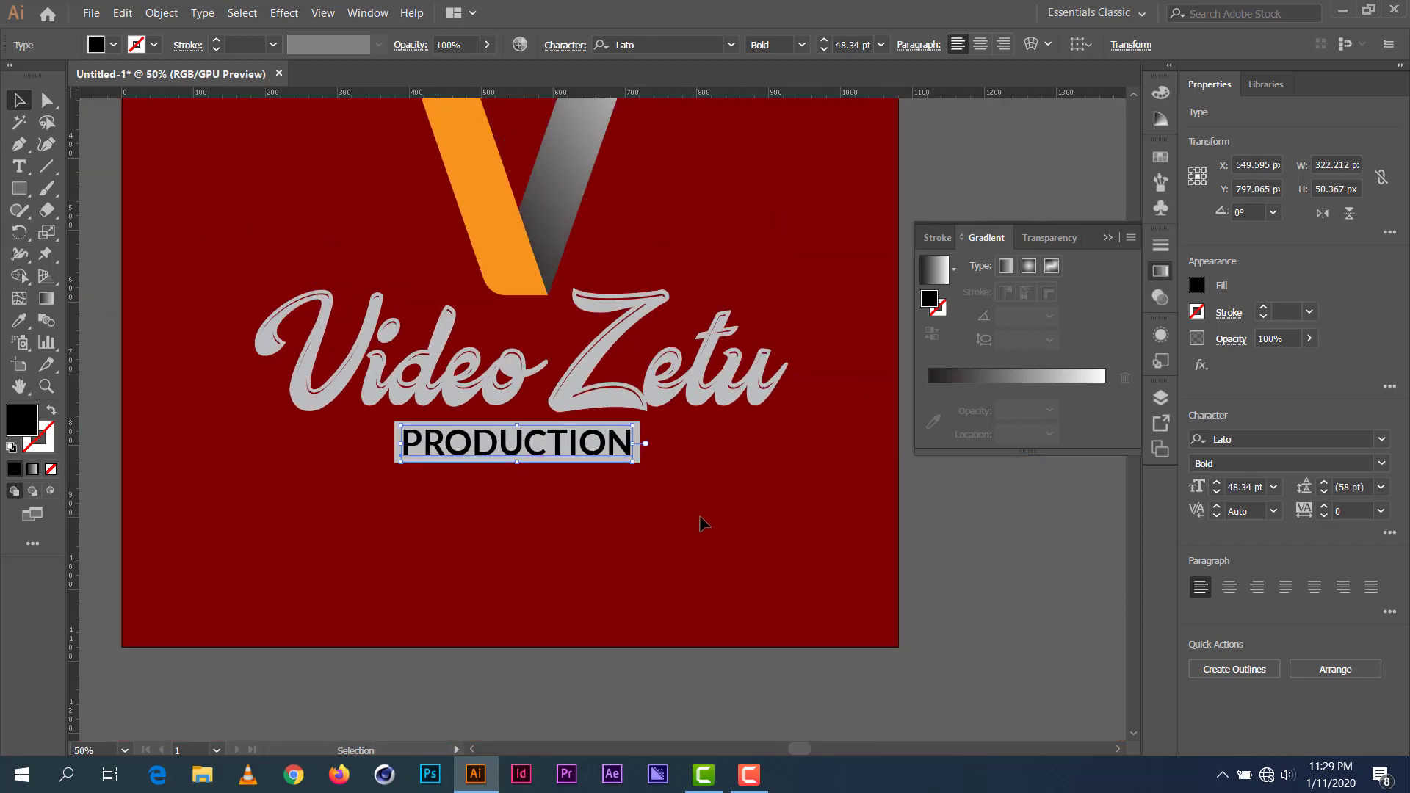
left_click_drag(617, 489, 325, 290)
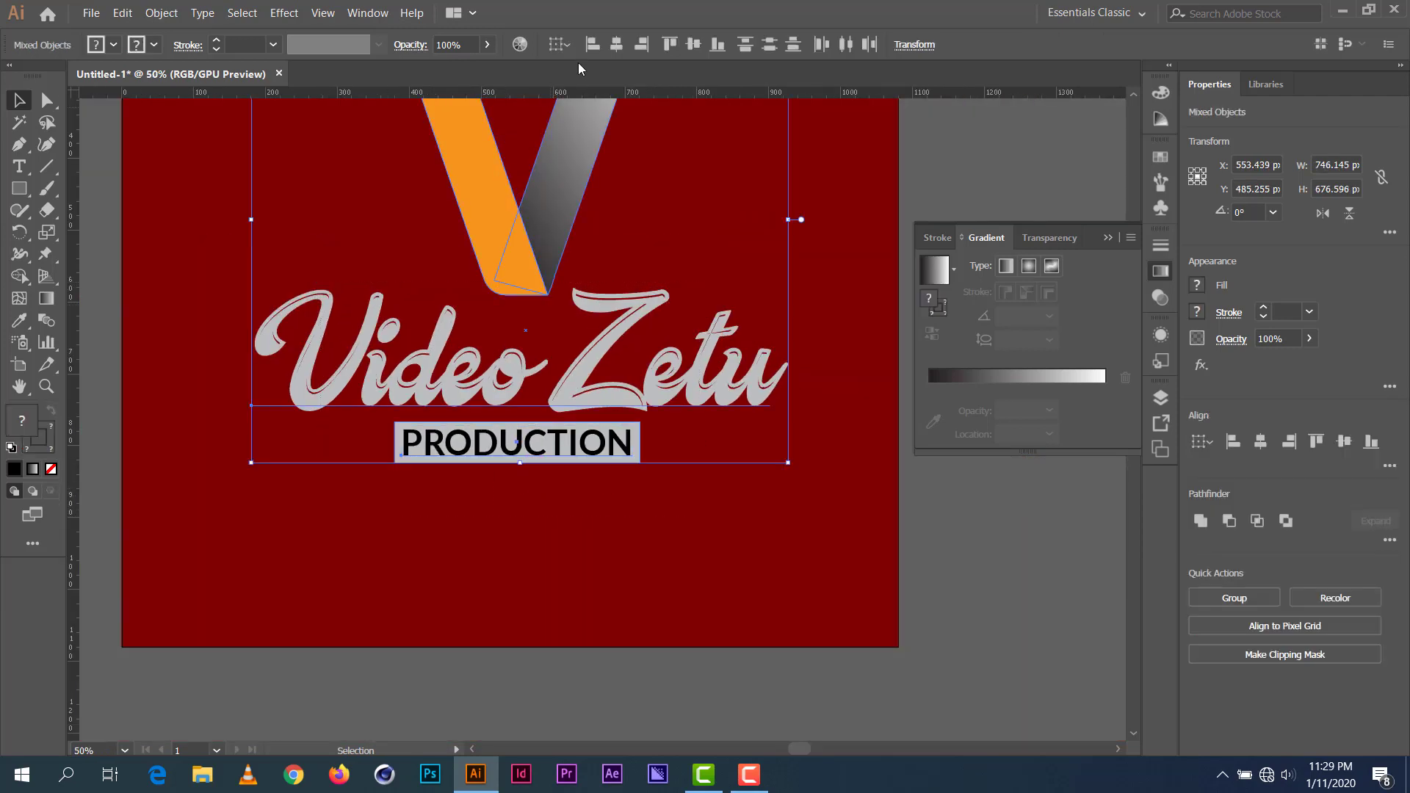
left_click(616, 45)
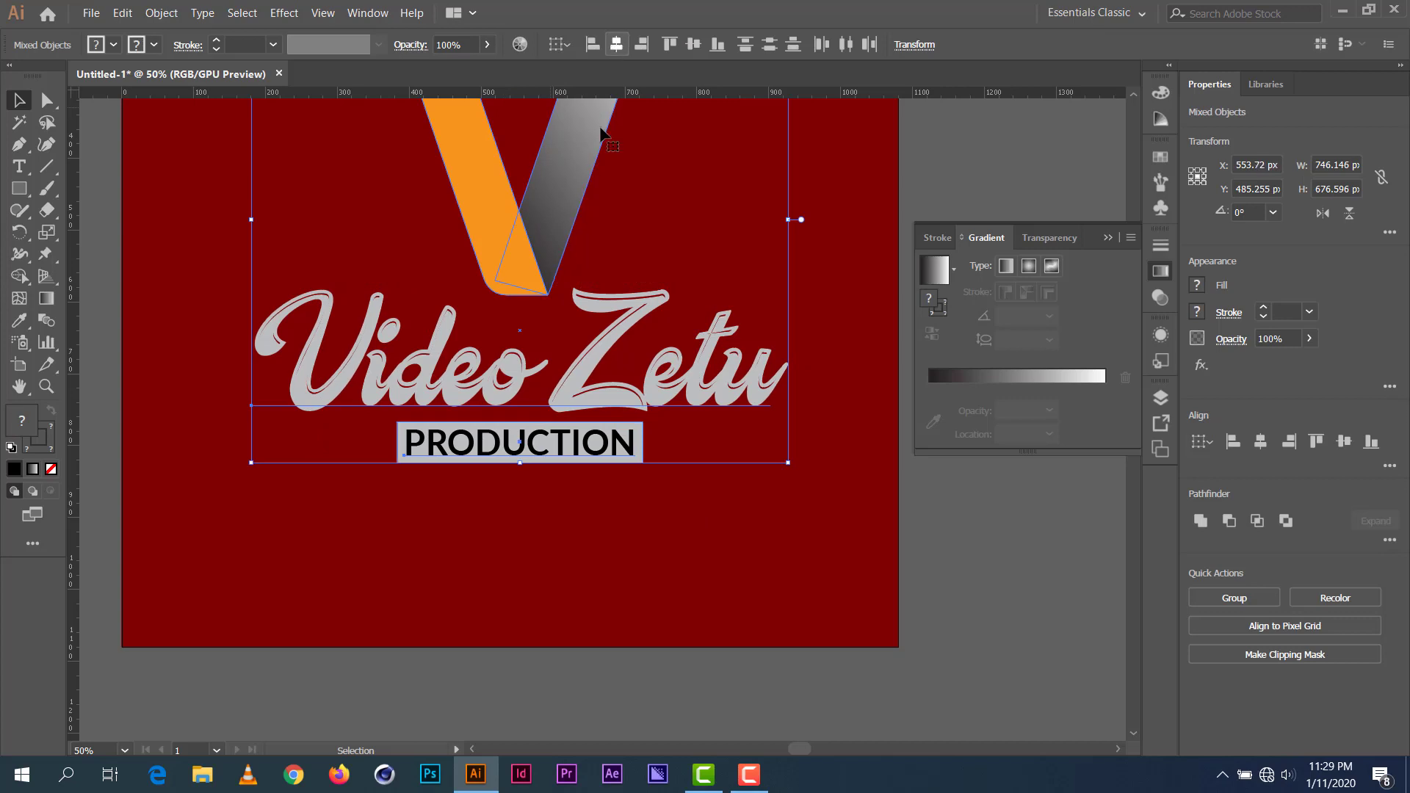
left_click(632, 509)
scroll(627, 492, "up", 3)
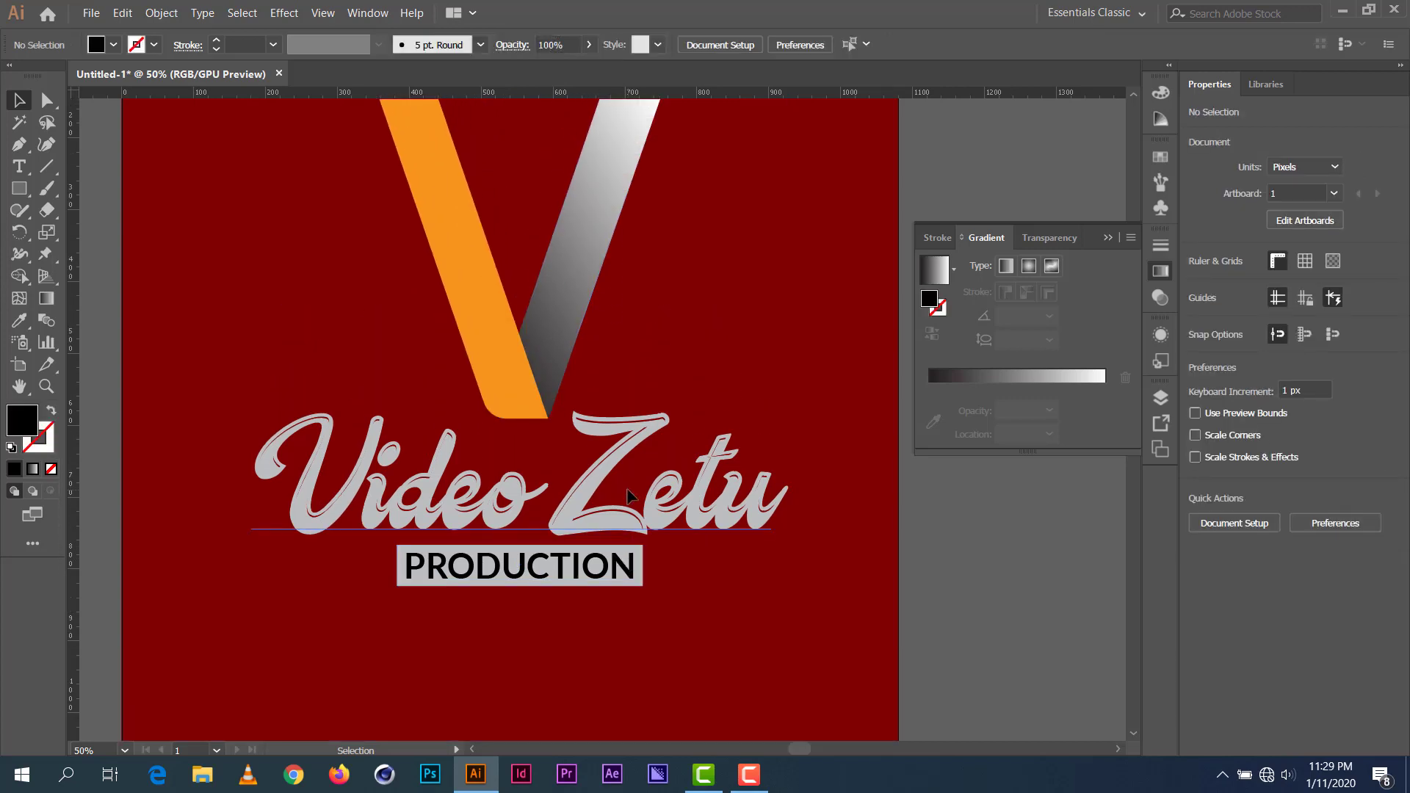
scroll(627, 492, "down", 2)
left_click(630, 478)
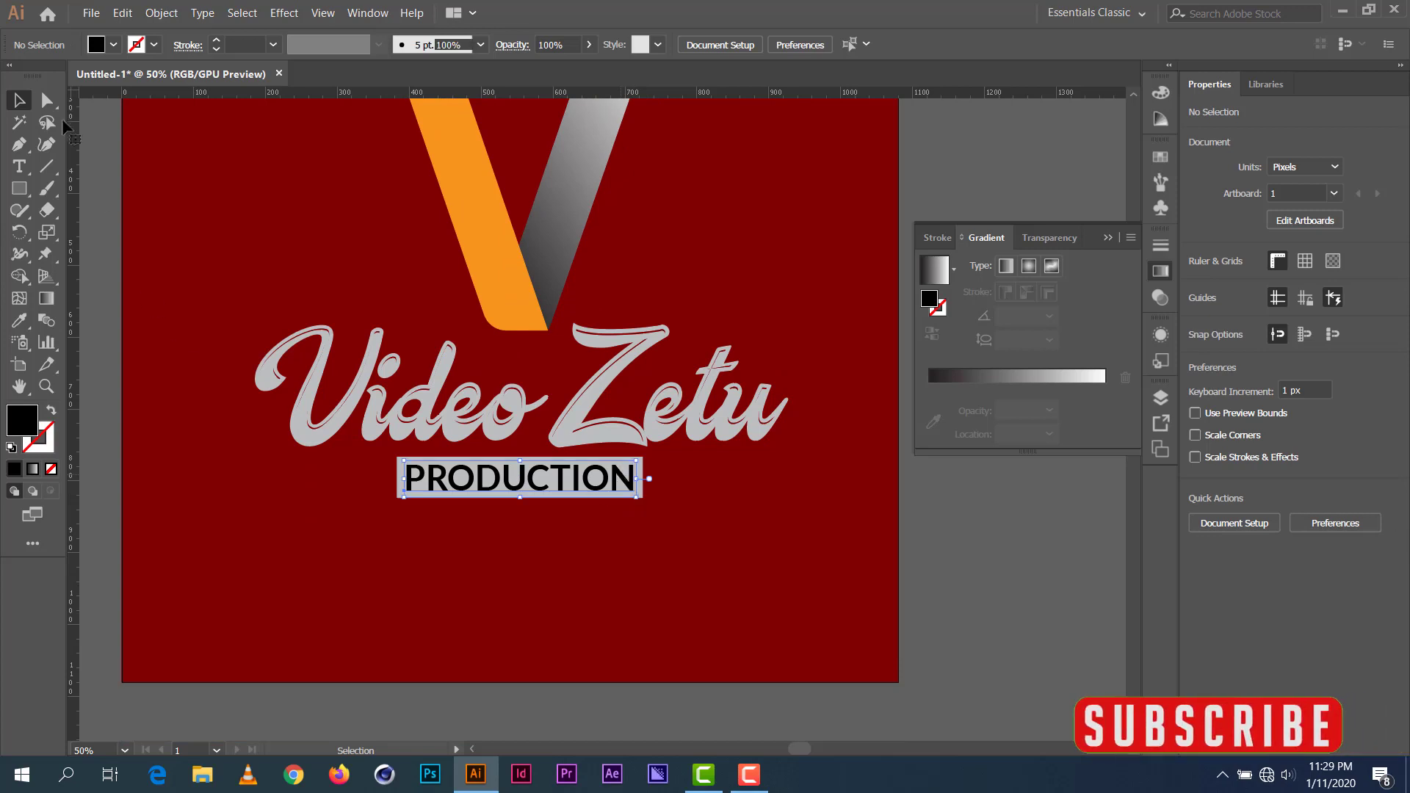
left_click(161, 12)
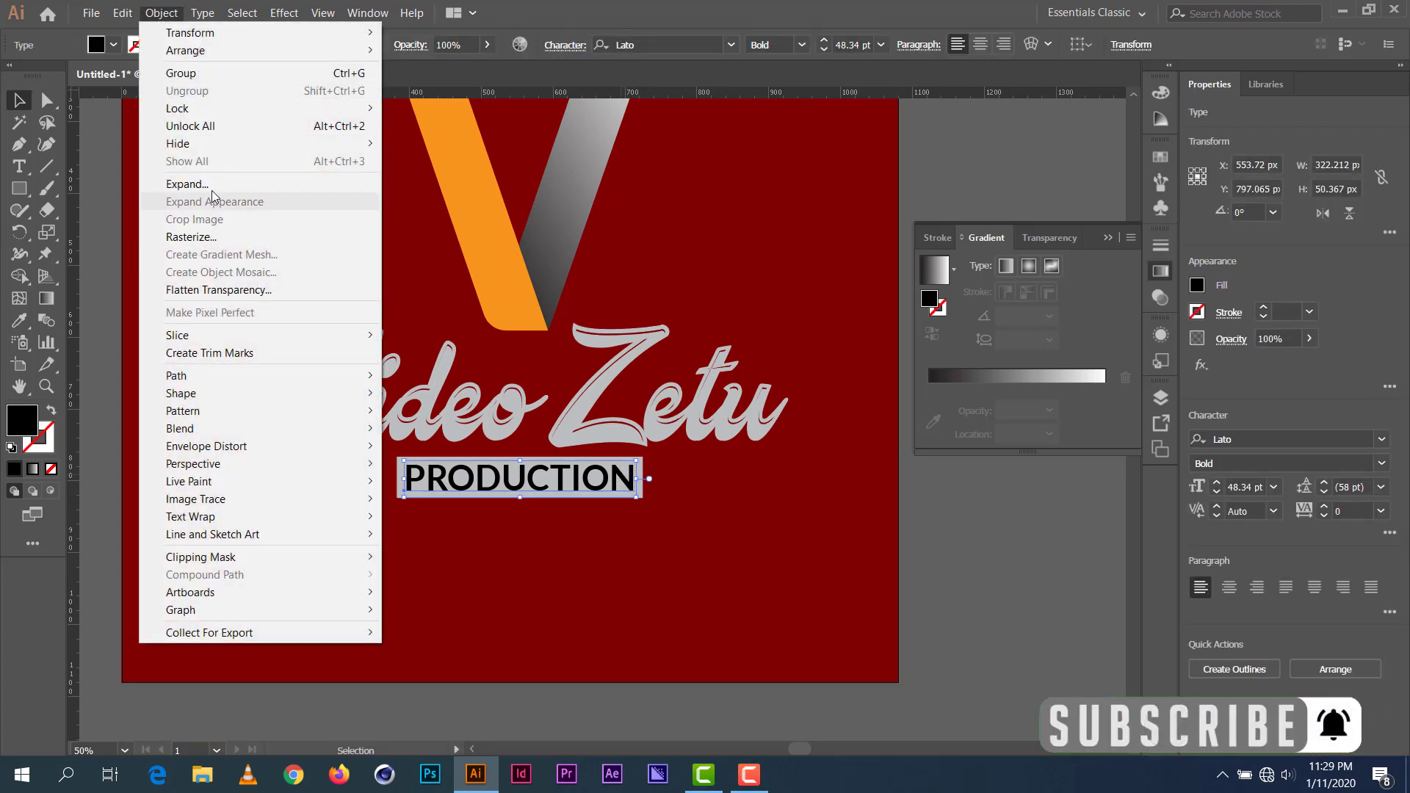
Step: Expand the PRODUCTION text into shapes
left_click(213, 184)
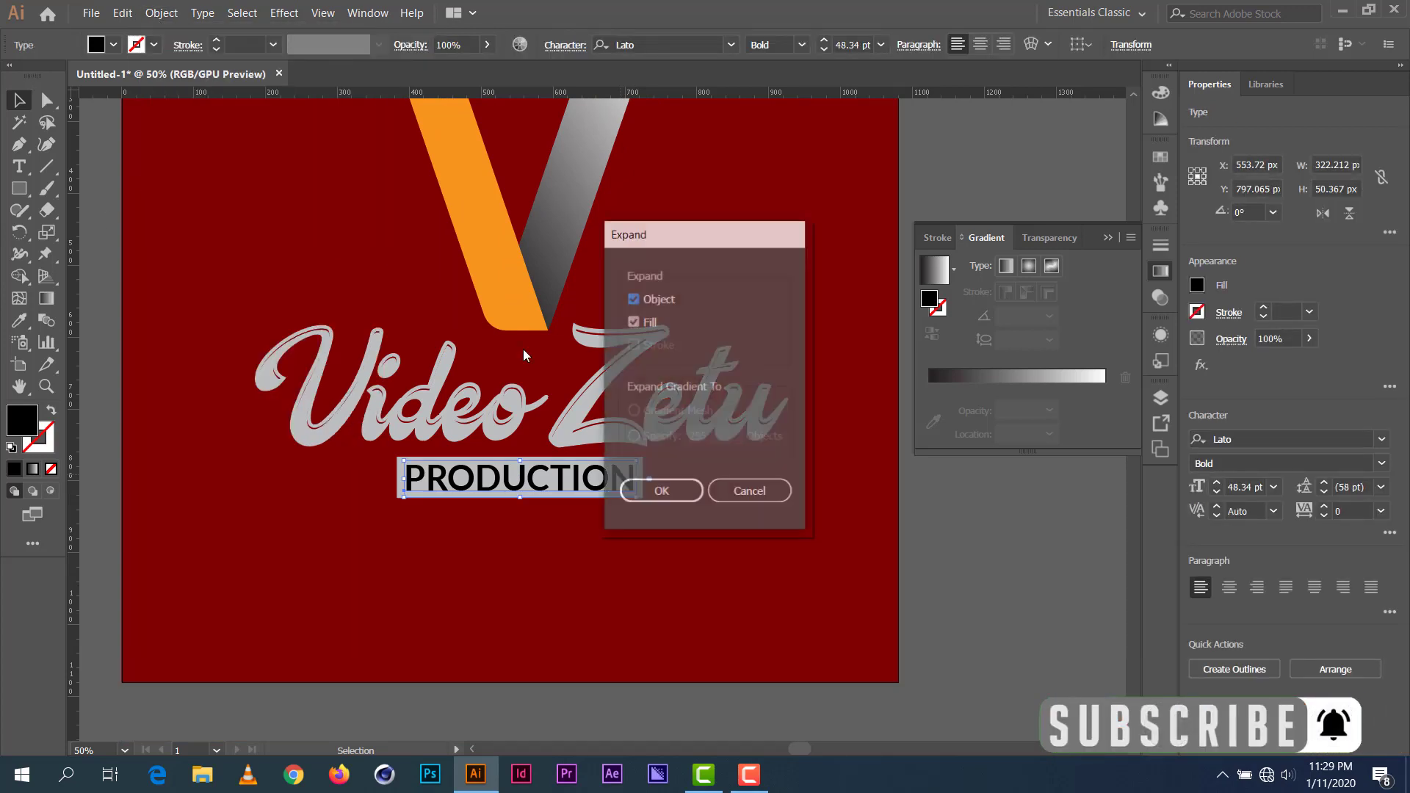
left_click(669, 492)
left_click(601, 522)
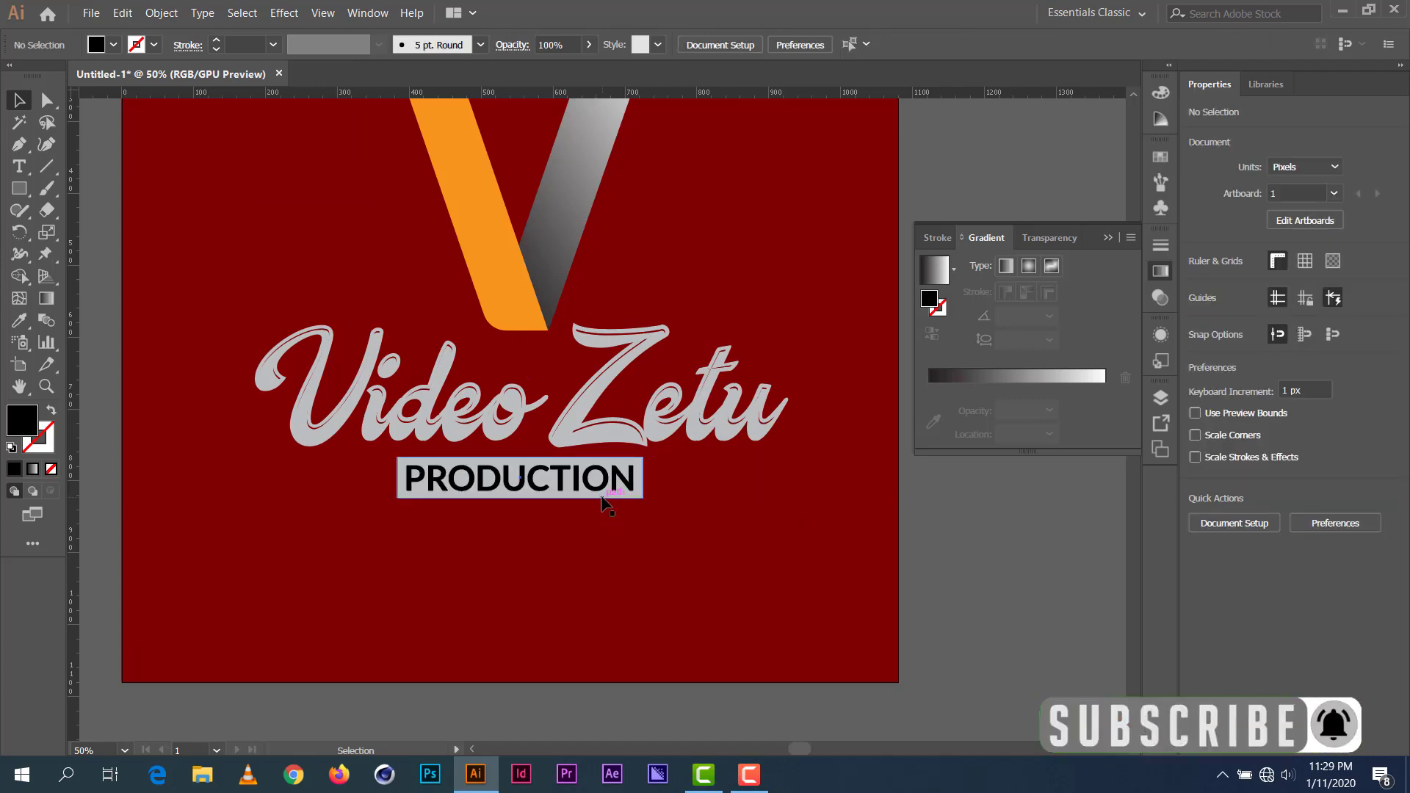
Step: Subtract the PRODUCTION letters from the grey bar with Pathfinder Minus Front
scroll(604, 510, "up", 3)
left_click(608, 454)
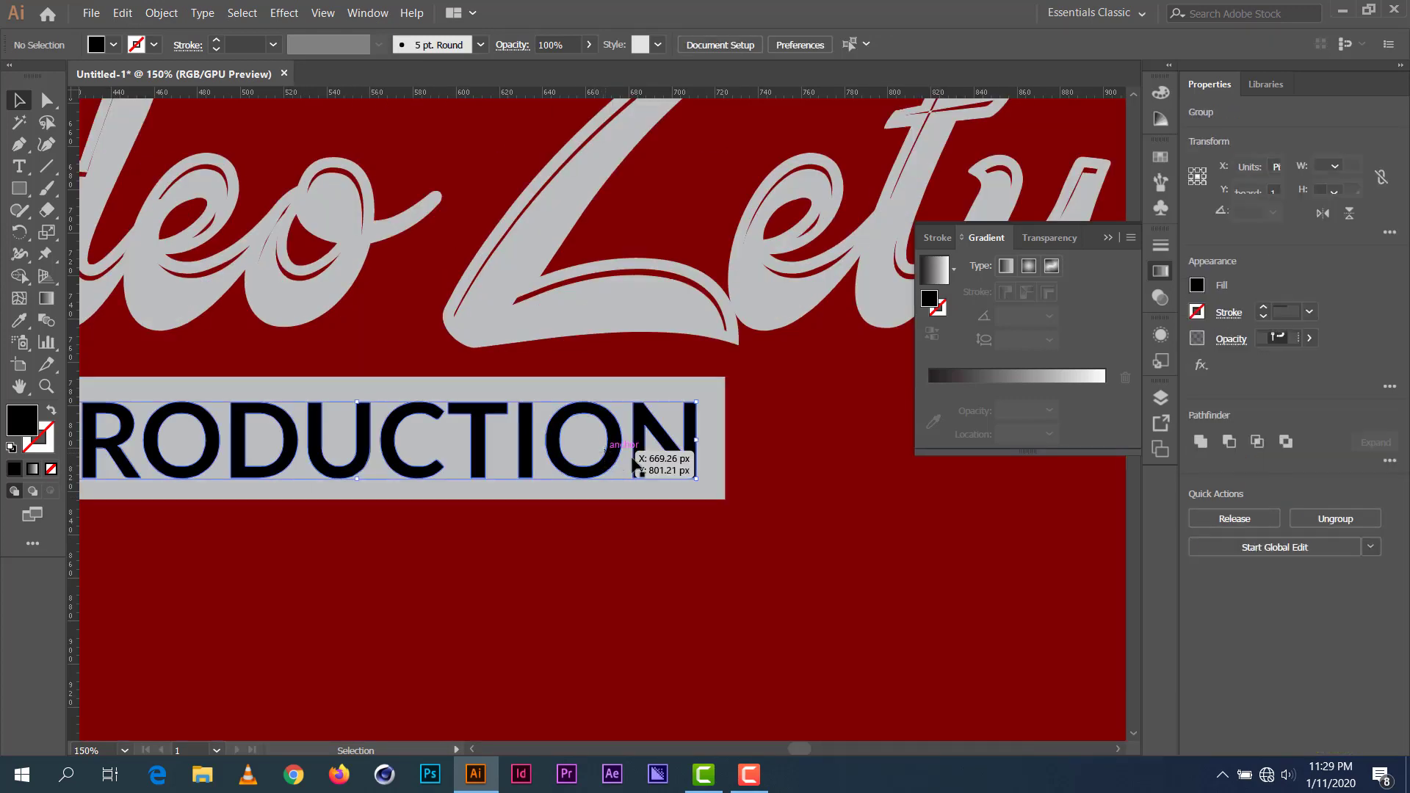
left_click(717, 496, "shift")
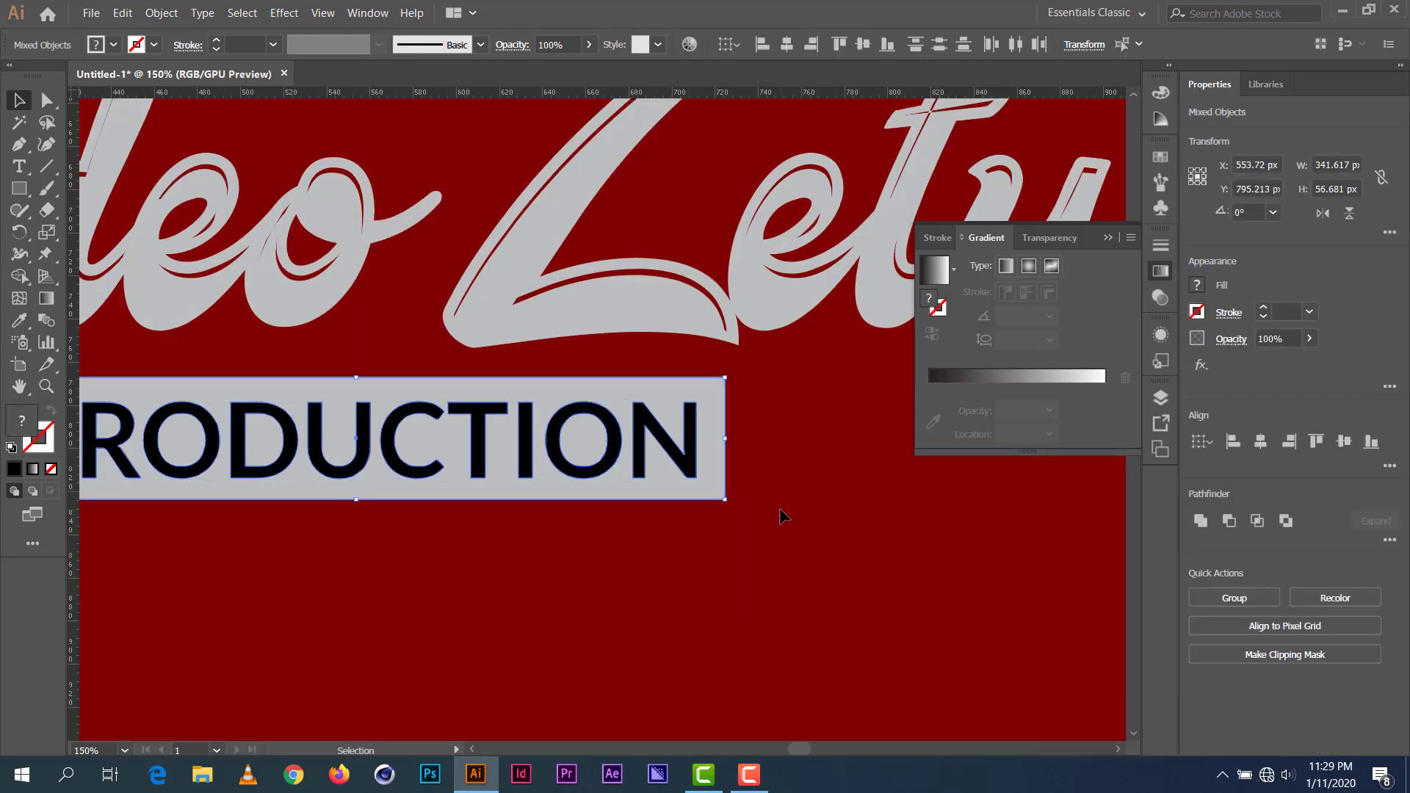
left_click(1229, 521)
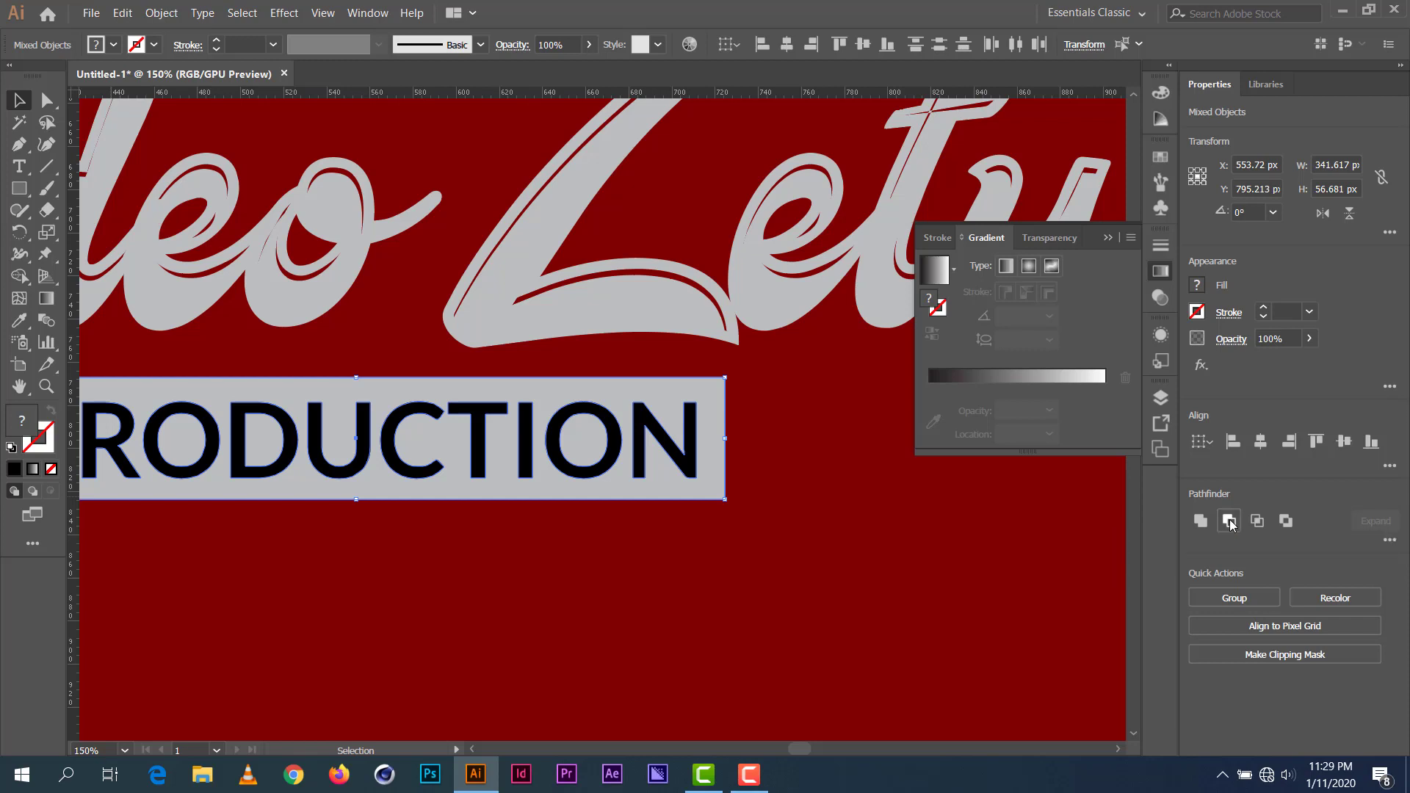
left_click(757, 536)
scroll(758, 536, "down", 3)
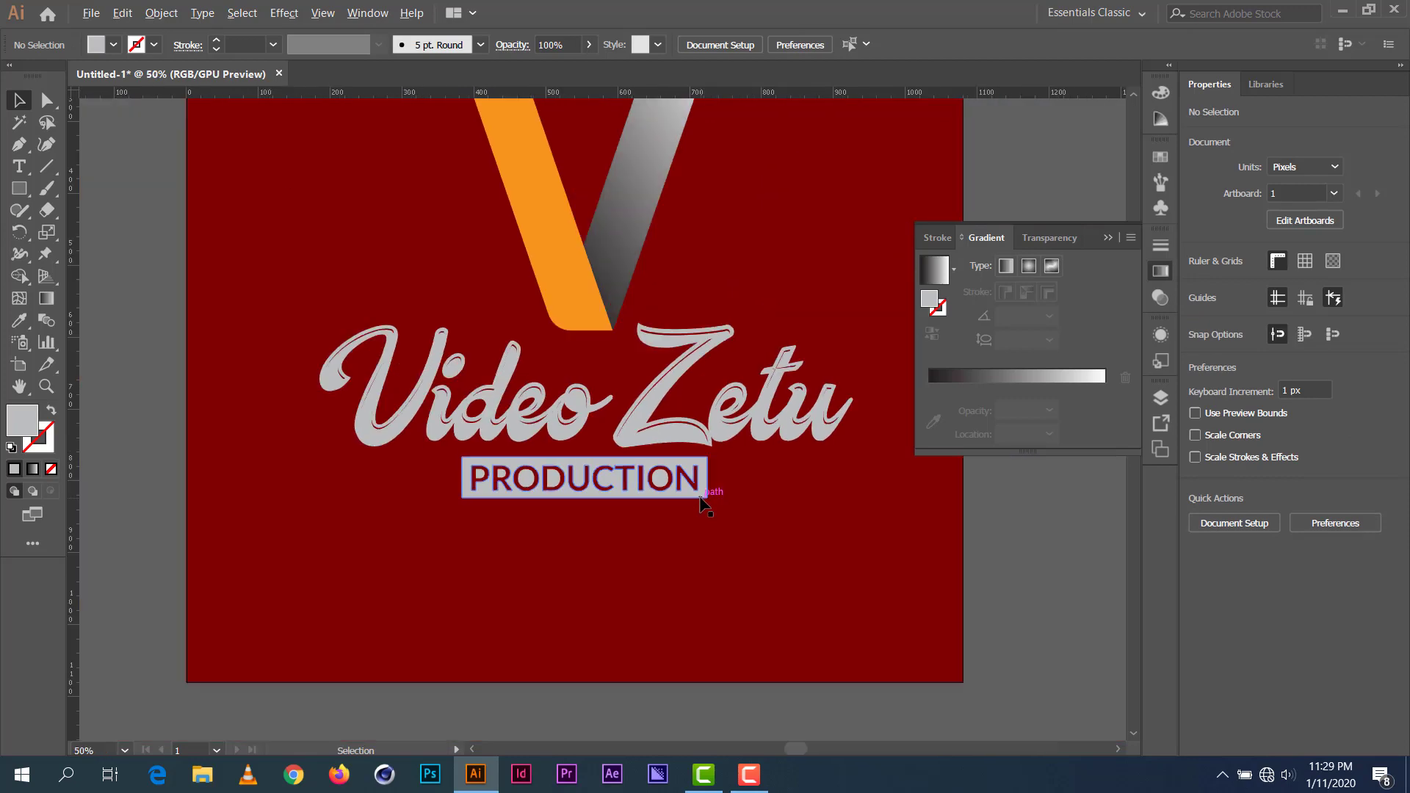
Step: Move the whole logo slightly down to X 540.541, Y 540 px and close the Gradient panel
scroll(743, 271, "down", 2)
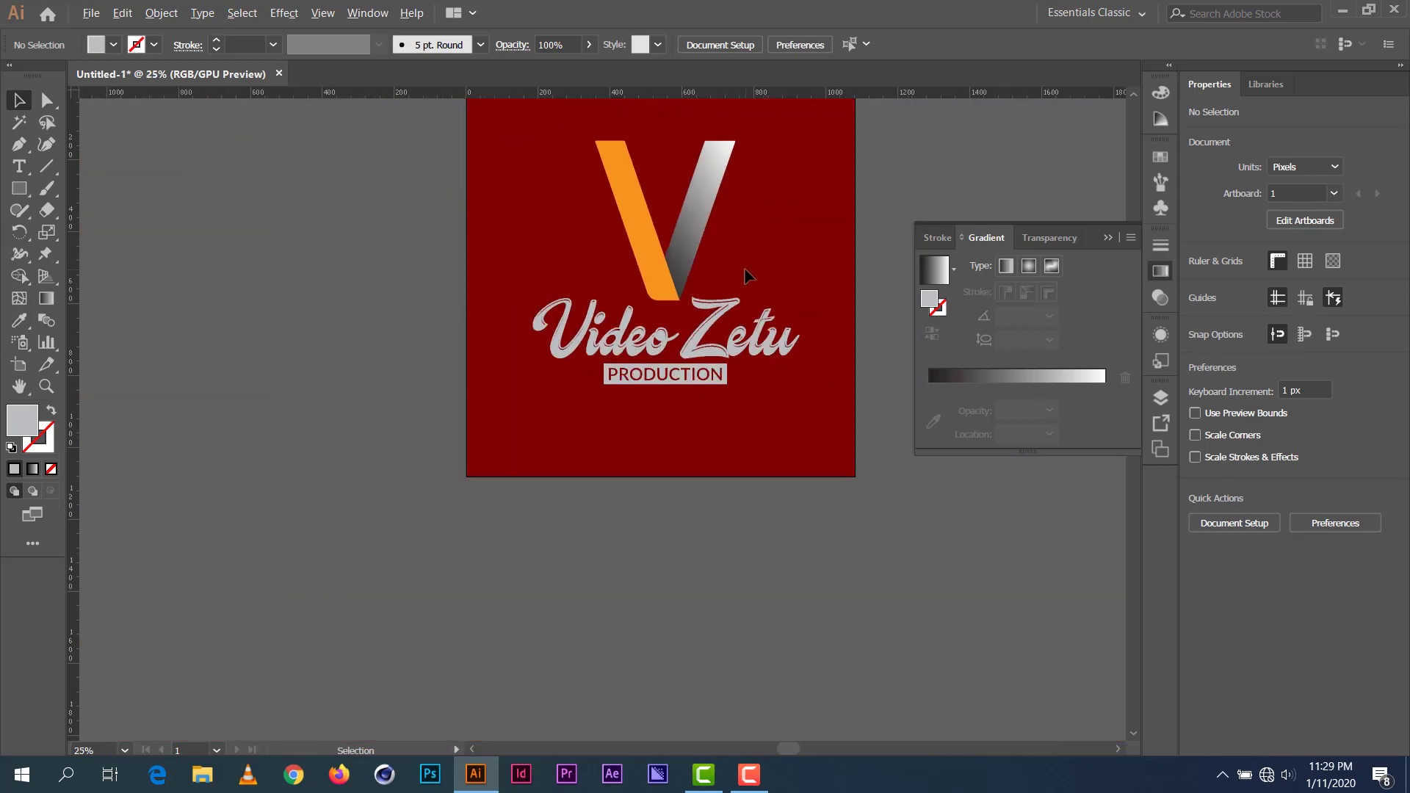
left_click_drag(801, 273, 665, 356)
left_click_drag(409, 293, 569, 513)
left_click_drag(568, 332, 580, 331)
left_click(1109, 238)
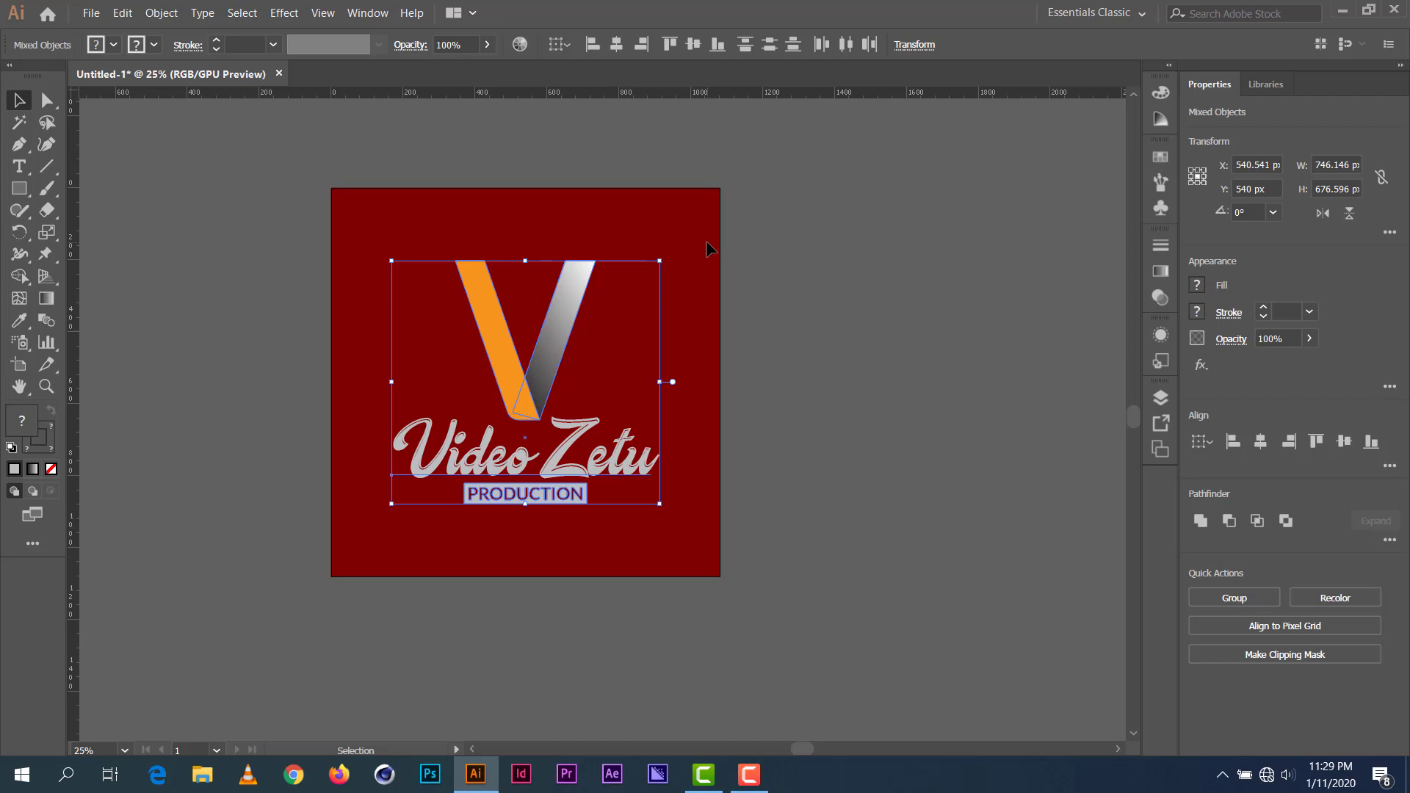
left_click(803, 205)
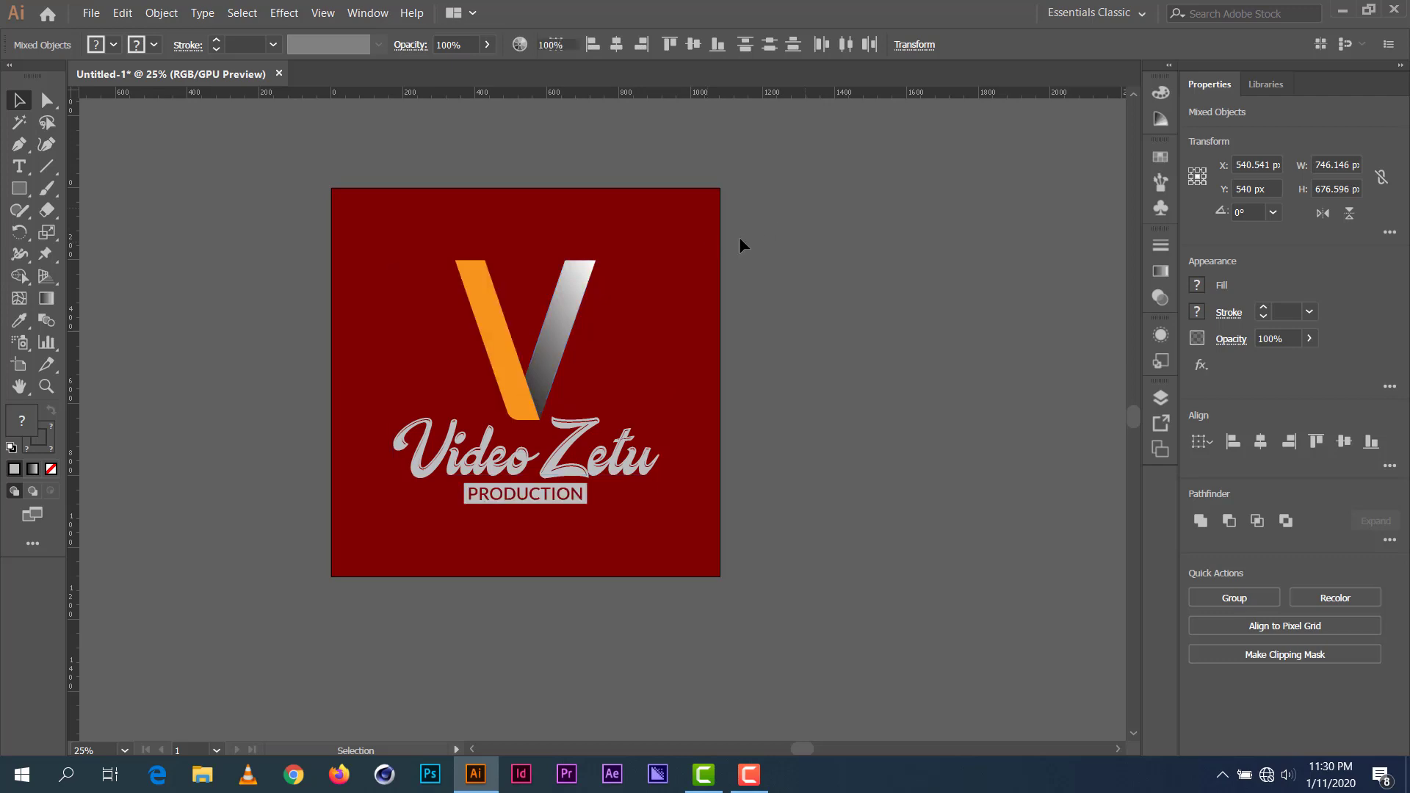